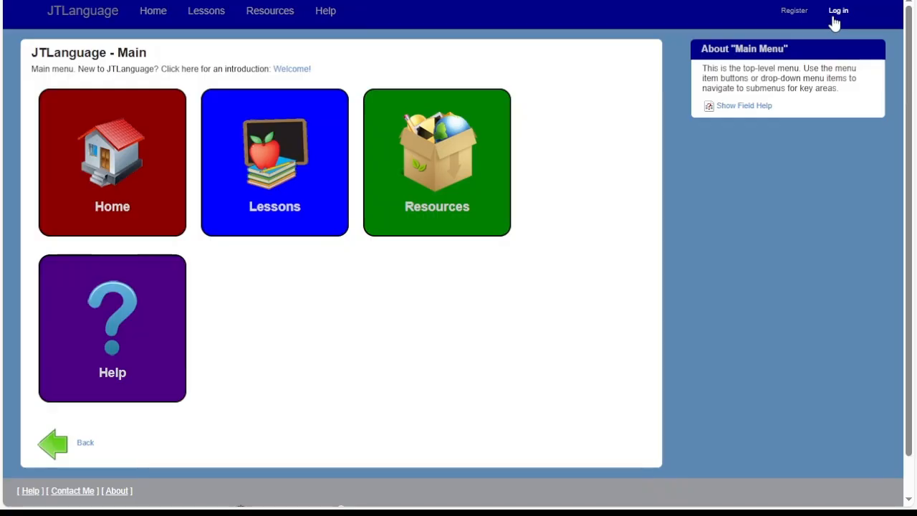
Step: Log in to the site with the saved user name and account password, with Remember me enabled
left_click(834, 18)
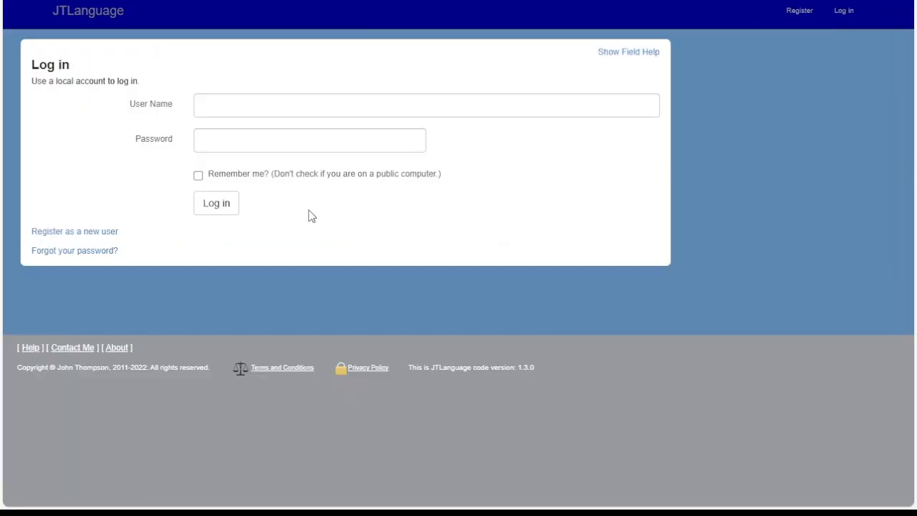
left_click(211, 104)
left_click(246, 156)
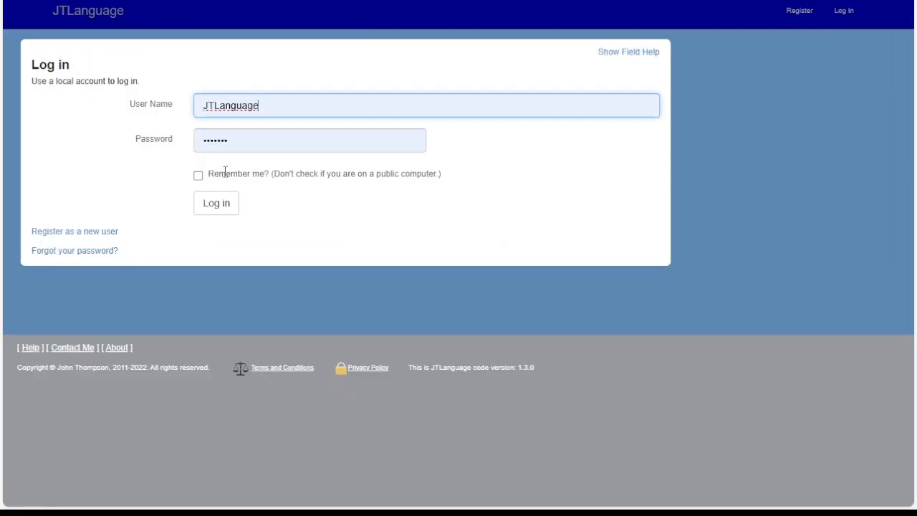
left_click(199, 175)
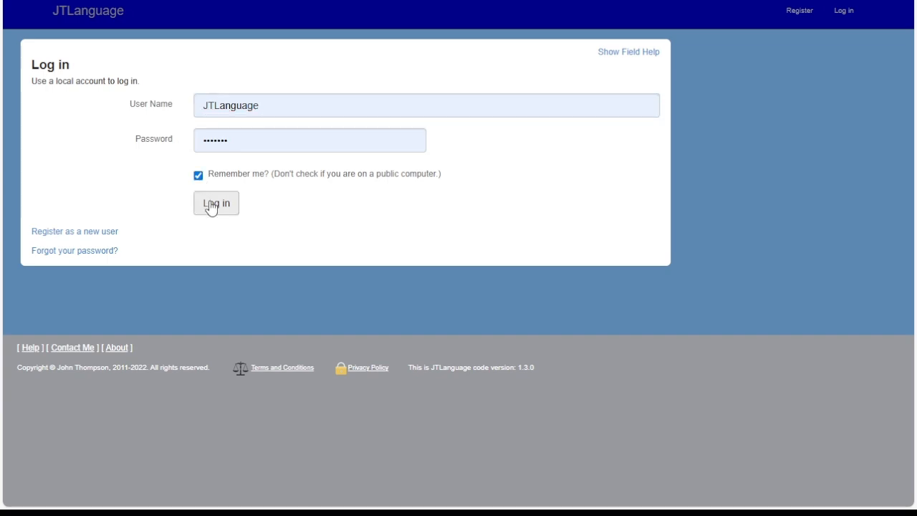
left_click(212, 205)
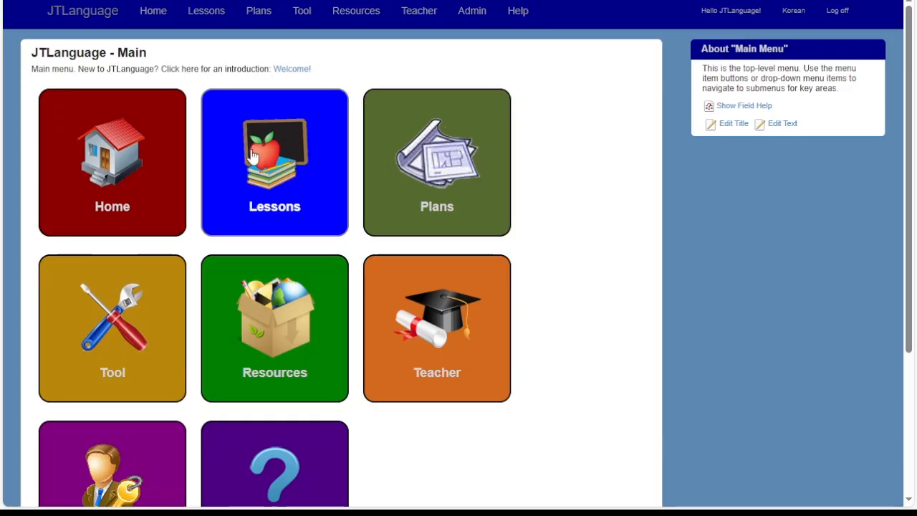
Step: Open the course described as "Collection of stuff for learning Korean" from the Courses page of the Lessons area
left_click(204, 20)
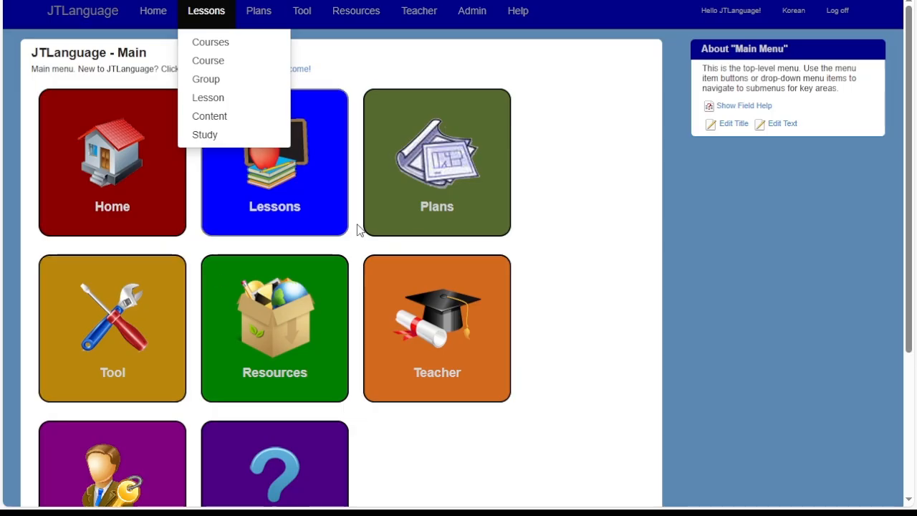
left_click(294, 186)
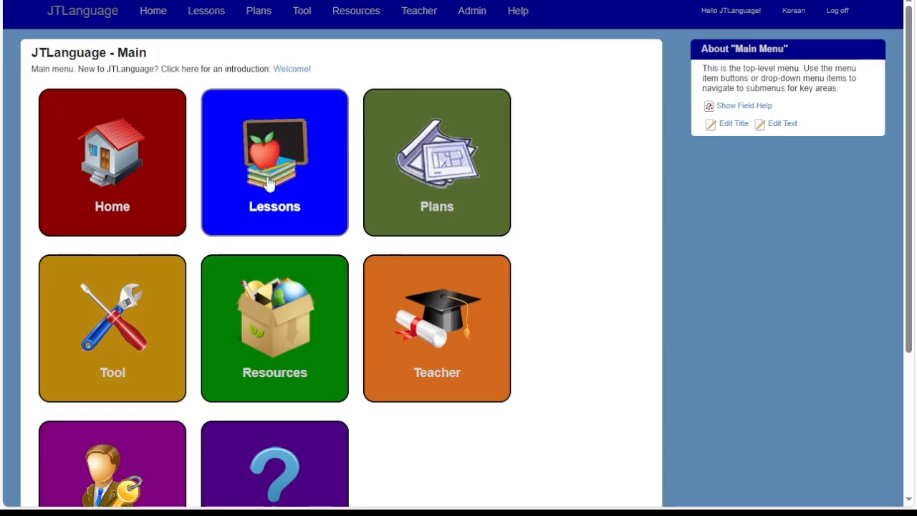
left_click(269, 183)
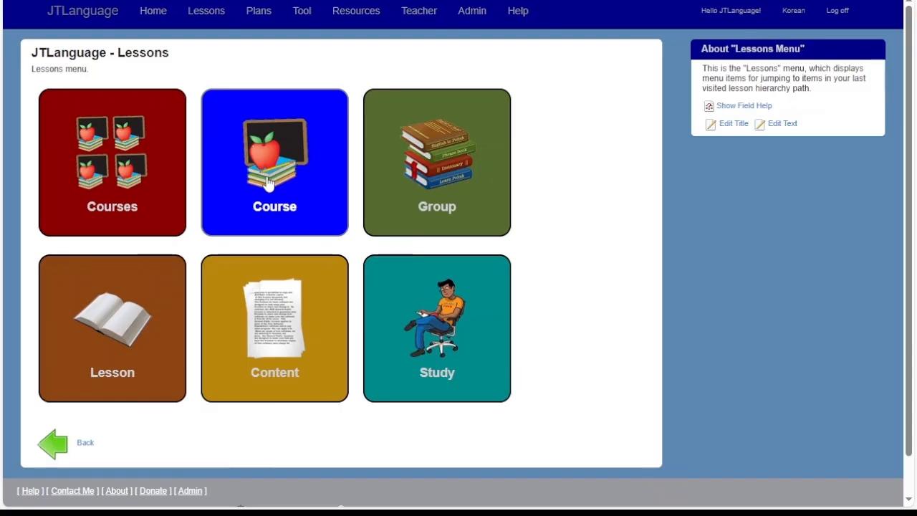
left_click(95, 172)
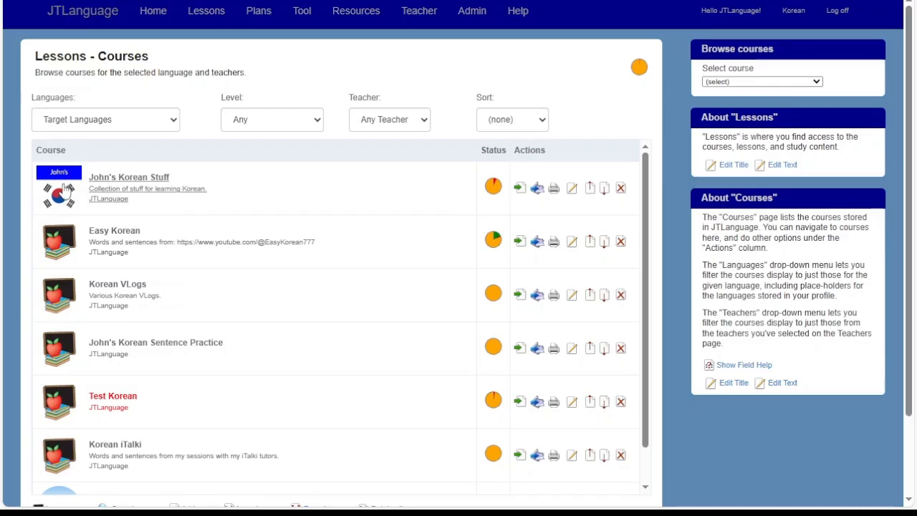
left_click(120, 184)
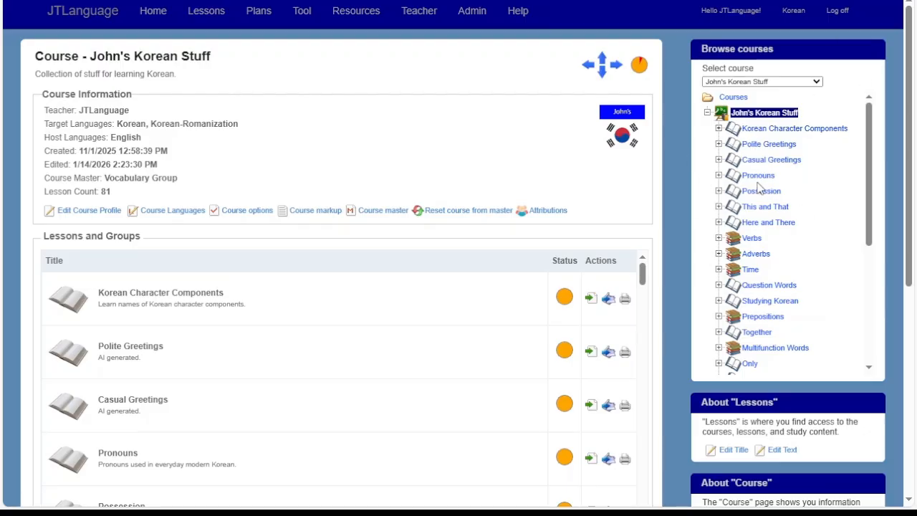
Step: Examine the lessons inside the Time group and the Verbs group, including First Verbs, in the course tree
left_click(719, 270)
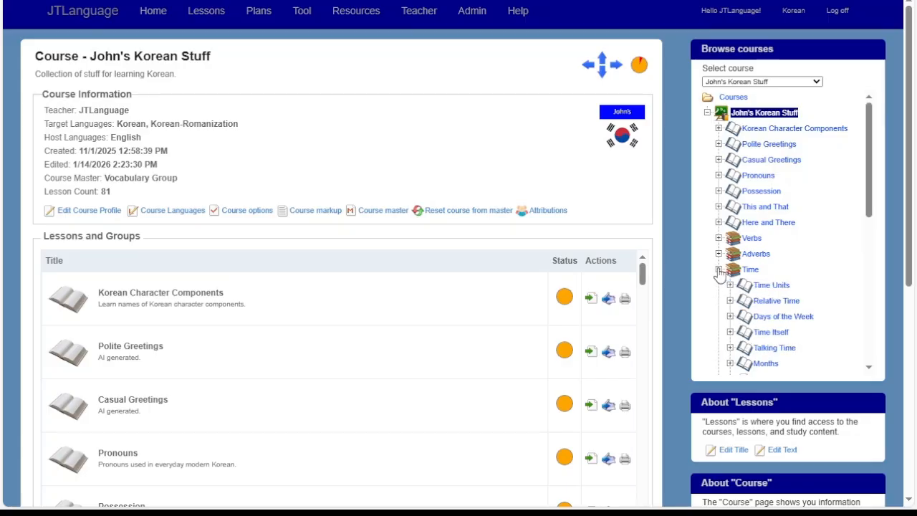
scroll(712, 272, "down", 1)
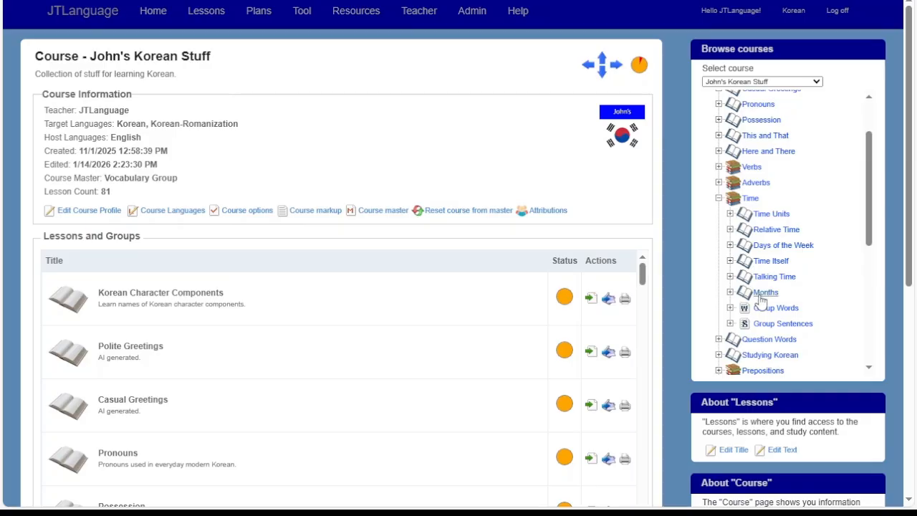
left_click(718, 198)
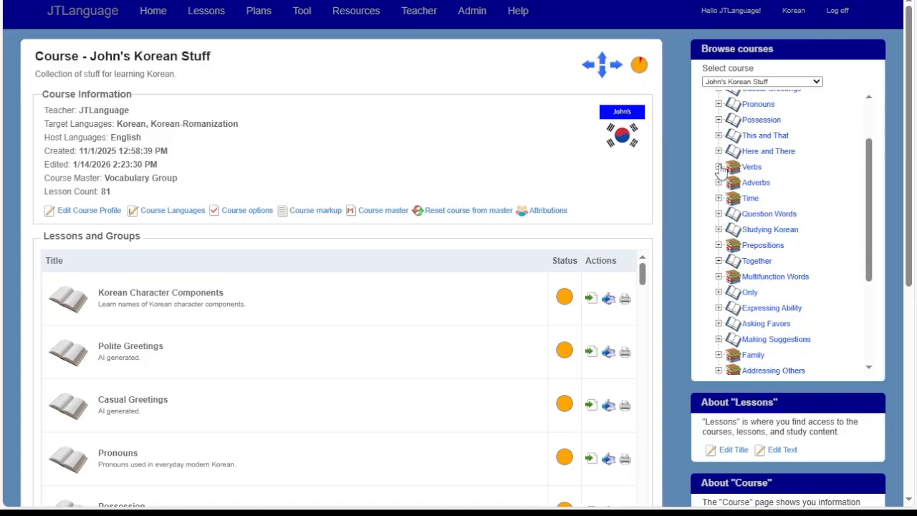
left_click(718, 167)
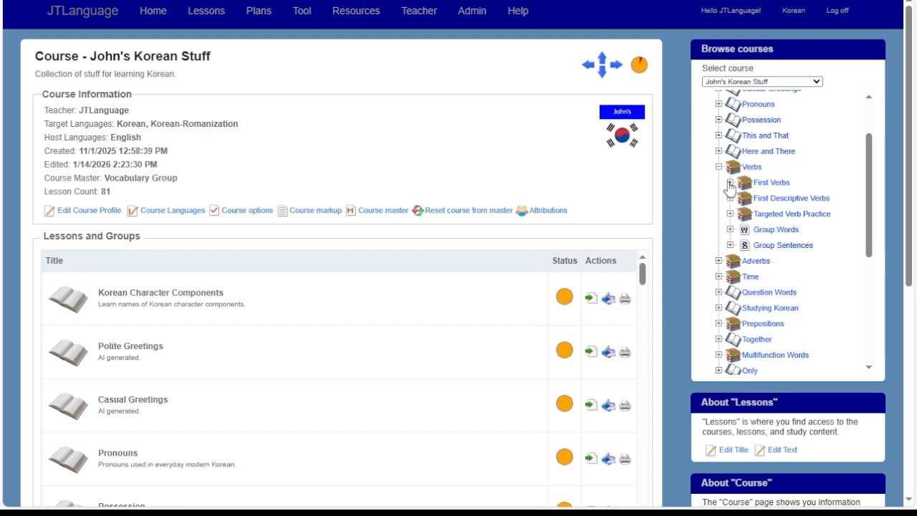
left_click(730, 183)
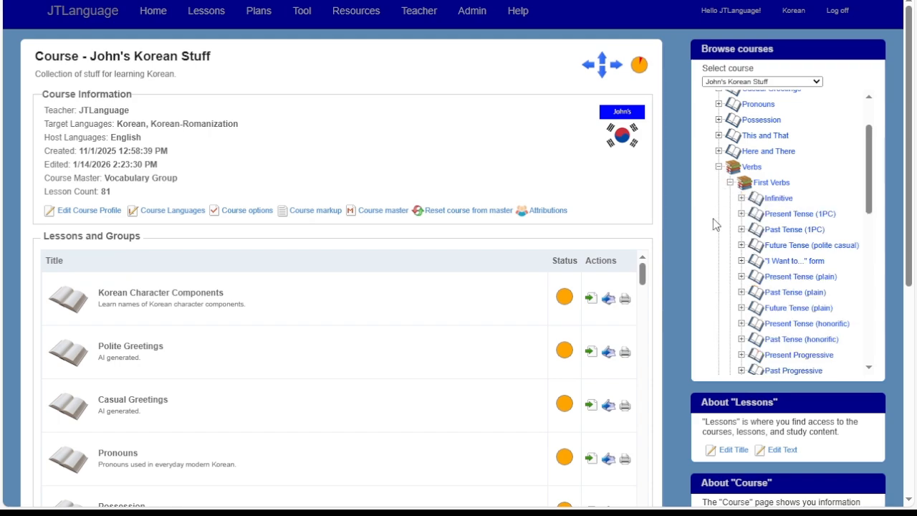
left_click(730, 182)
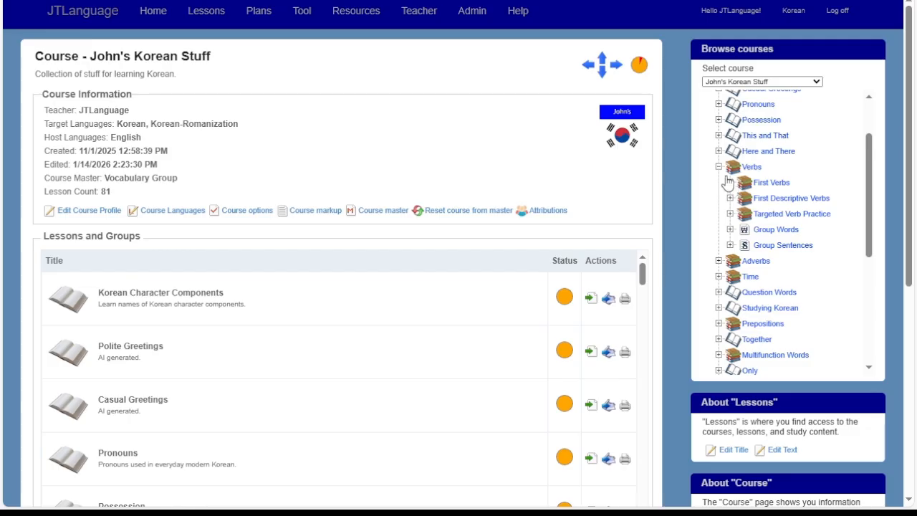
left_click(718, 167)
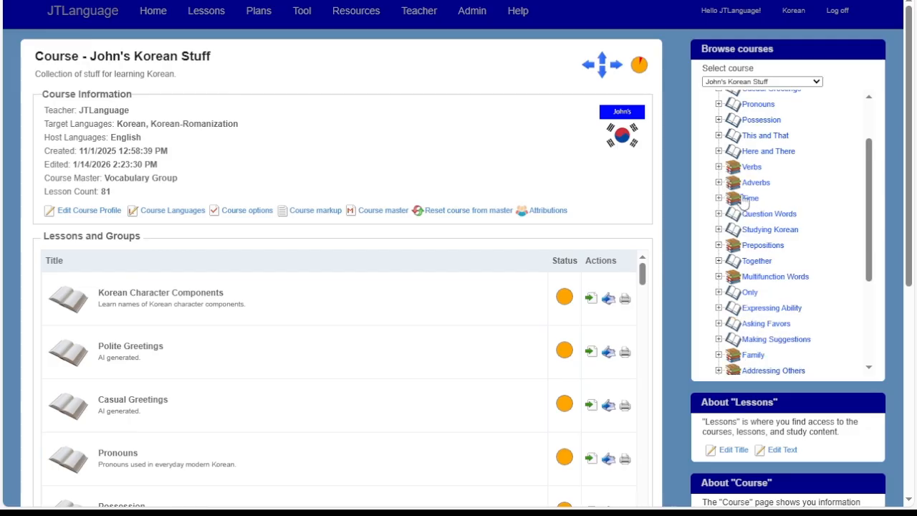
Step: Open the Sentences Vocabulary of the First Conversation Sentences lesson in the Conversation group
scroll(745, 251, "down", 2)
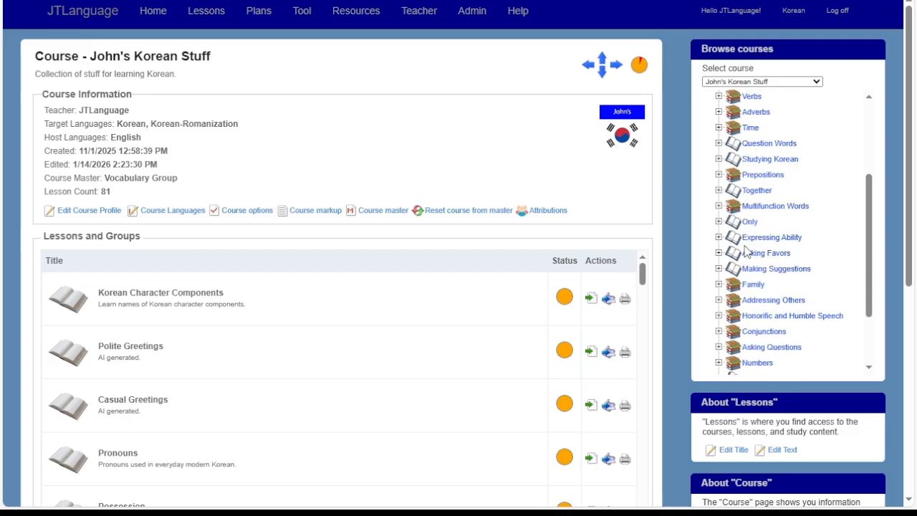
scroll(745, 250, "down", 1)
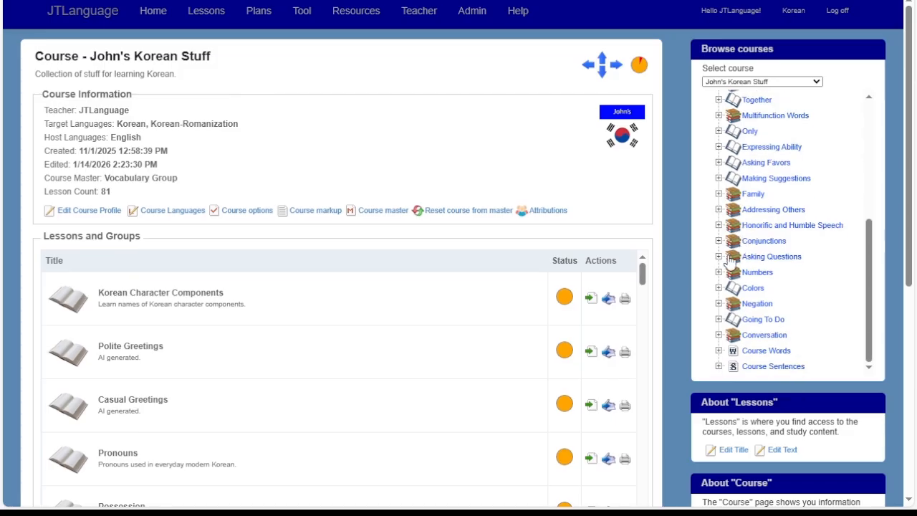
scroll(727, 276, "down", 1)
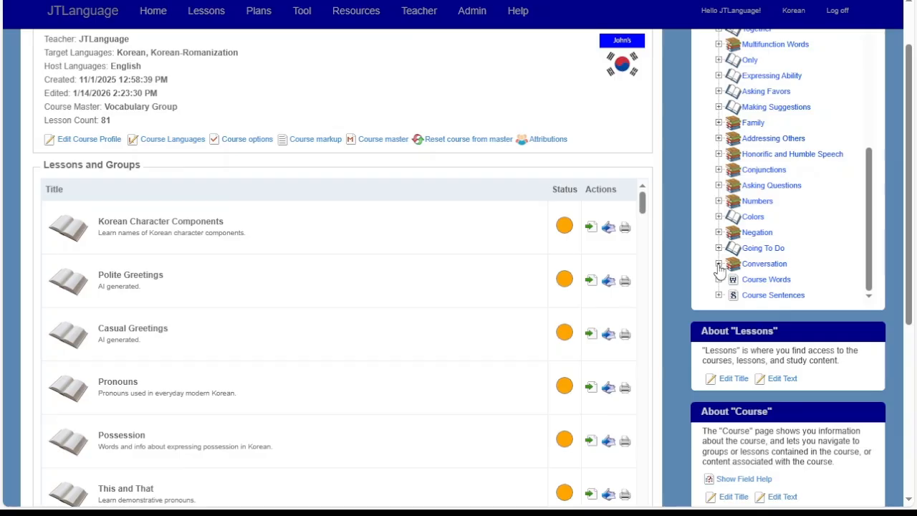
left_click(719, 265)
scroll(721, 267, "down", 1)
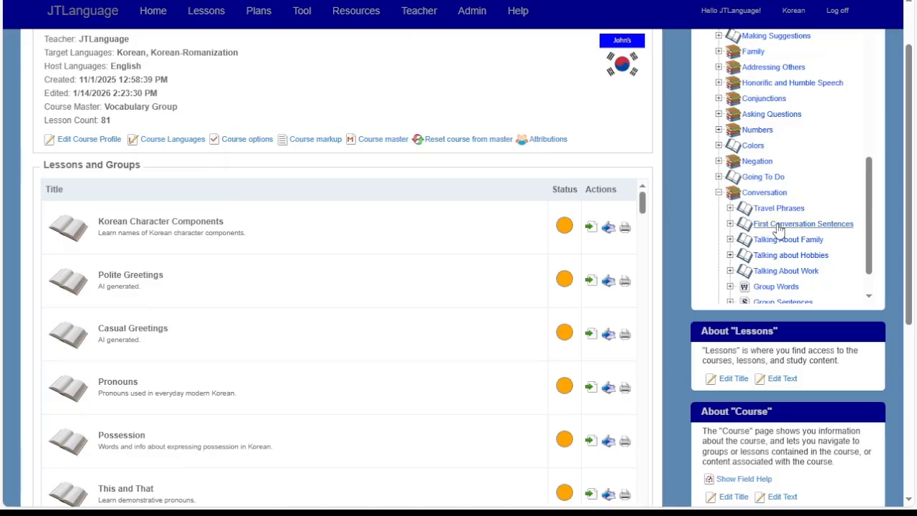
left_click(728, 223)
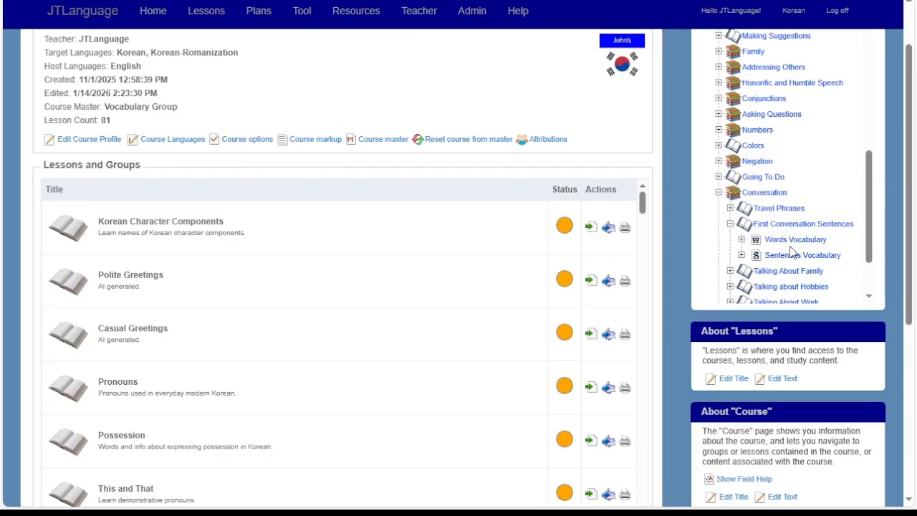
left_click(784, 255)
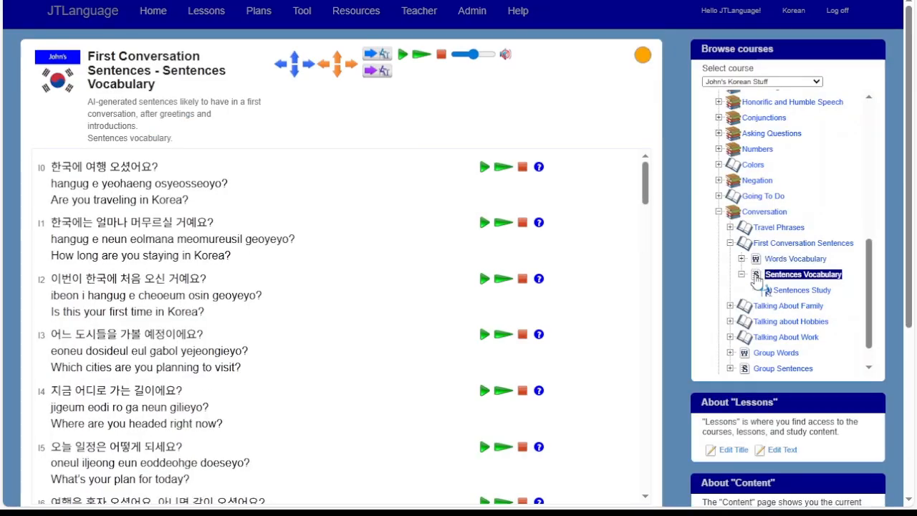
Step: Collapse the First Conversation Sentences lesson and open the Sentences Vocabulary of the Travel Phrases lesson
left_click(730, 244)
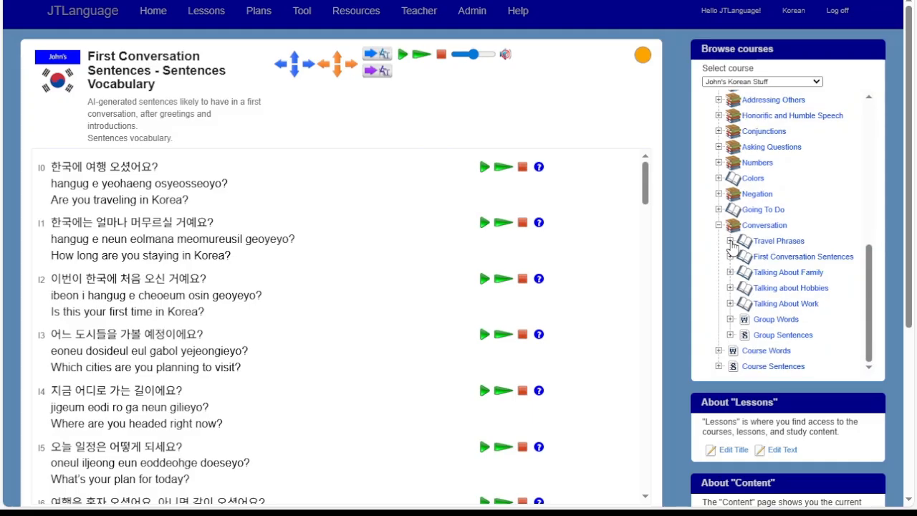
left_click(729, 242)
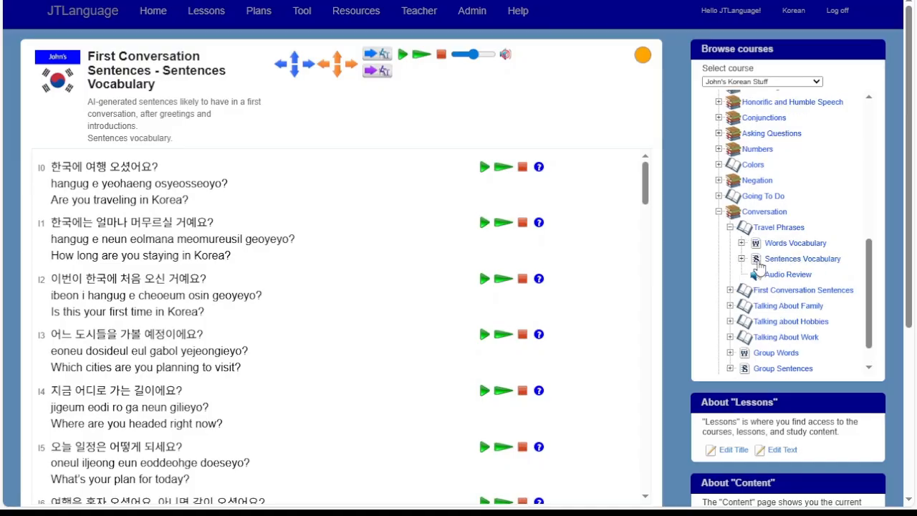
left_click(781, 259)
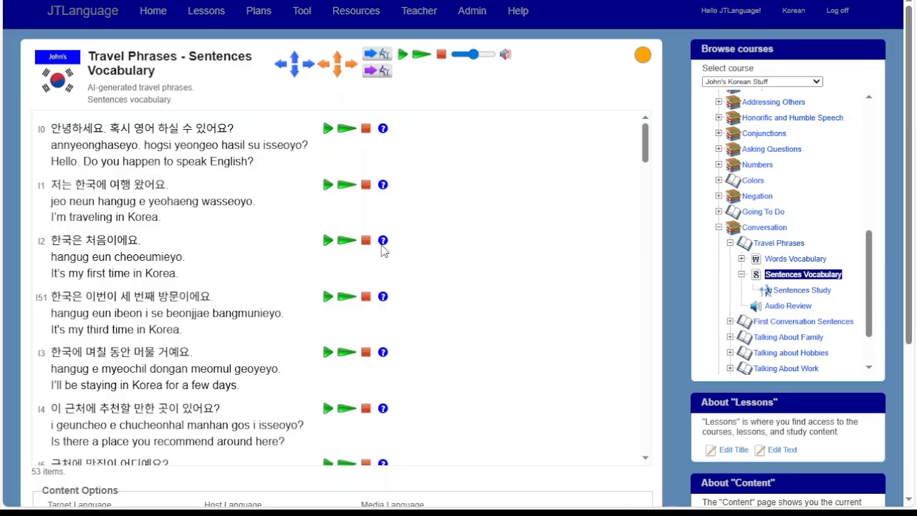
Step: Open the study item explanation for "It's my third time in Korea." and copy the word 이번이 from its Korean sentence
left_click(382, 297)
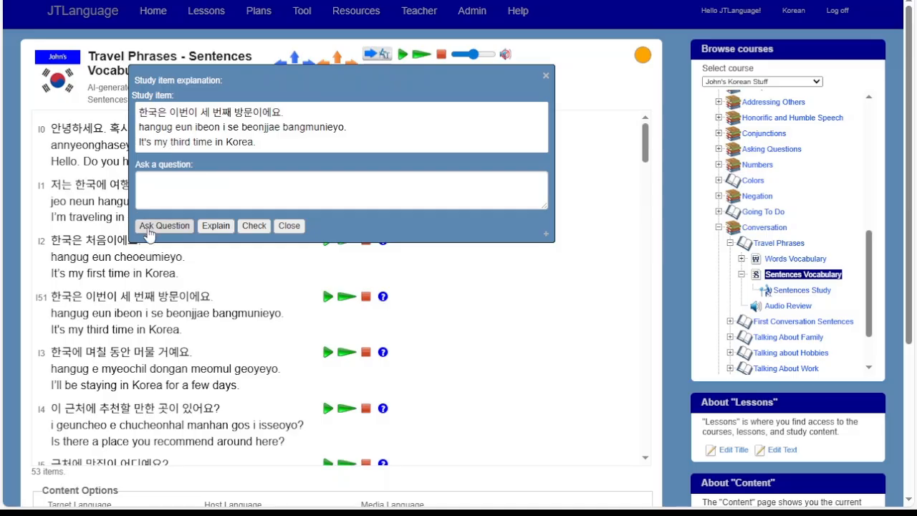
left_click(174, 184)
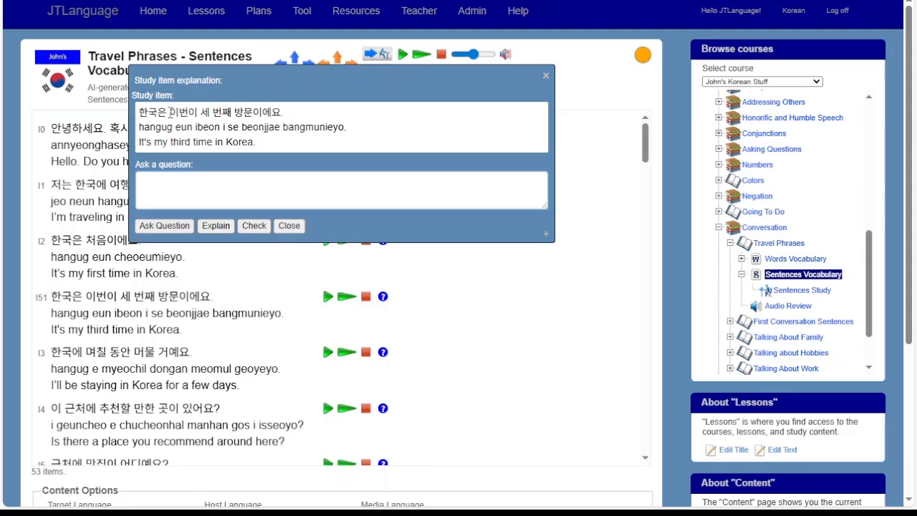
left_click_drag(168, 113, 200, 113)
key("ctrl+c")
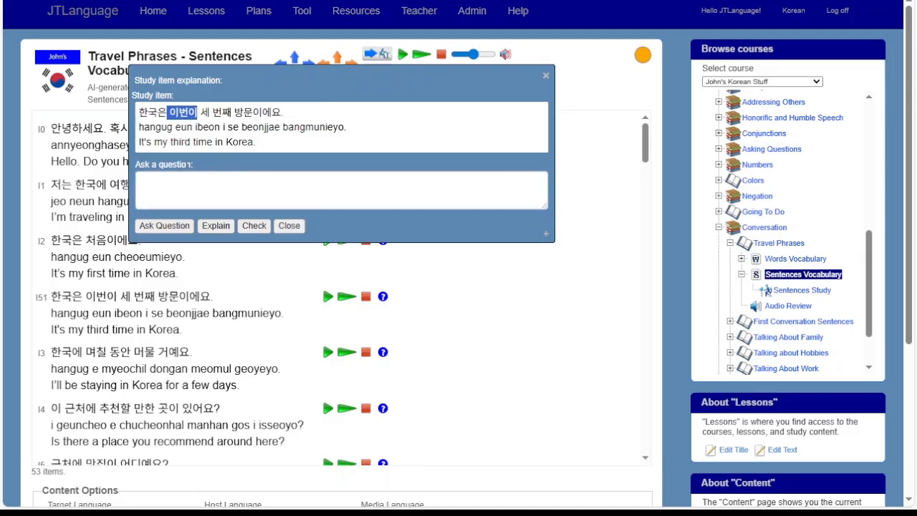
Step: Submit the question "In 이번이, what is the ending 이 for?" about this study item
left_click(178, 176)
type("In")
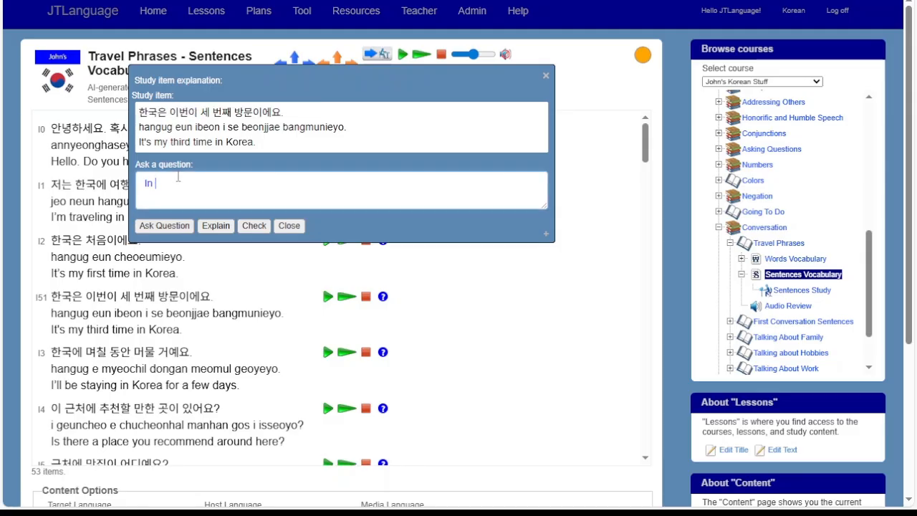
key("ctrl+v")
type(", what is the")
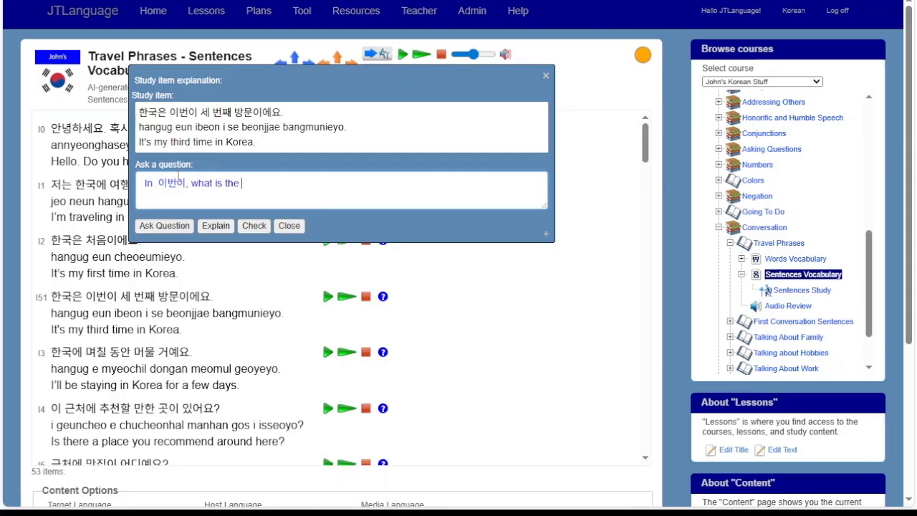
left_click_drag(177, 184, 185, 185)
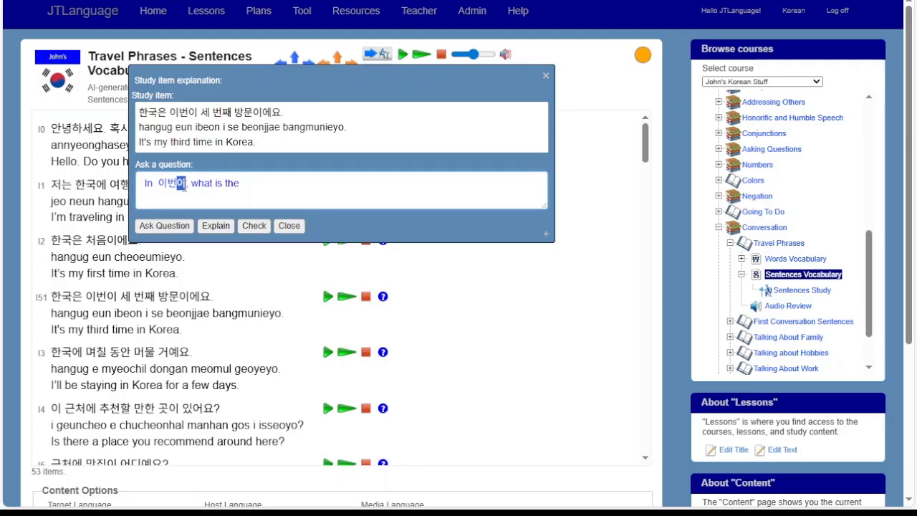
left_click(273, 184)
type("ending 이 for>")
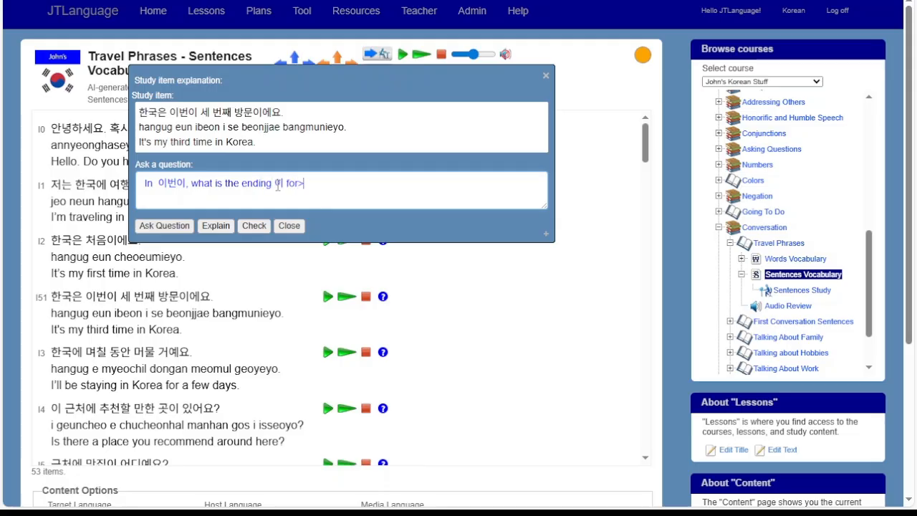
key("BackSpace")
left_click(172, 226)
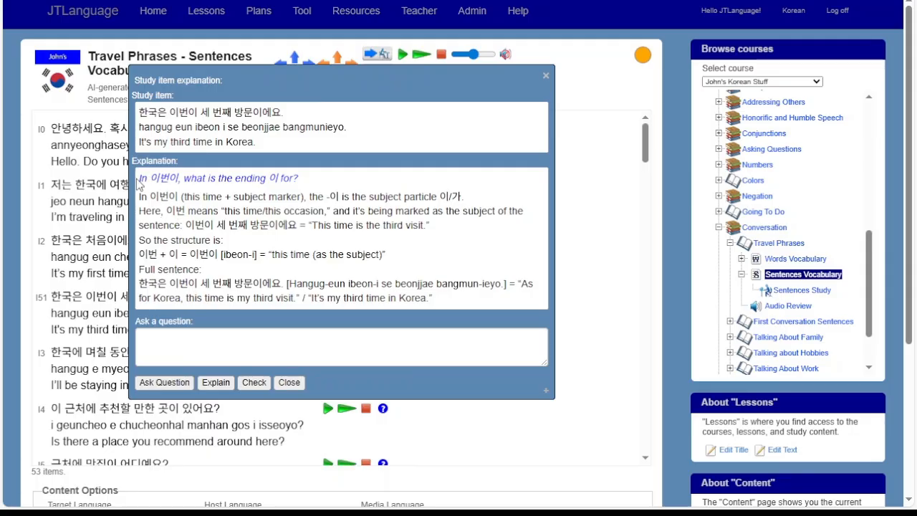
Step: Read the submitted question and the explanation of the ending 이 below it
left_click_drag(142, 177, 301, 176)
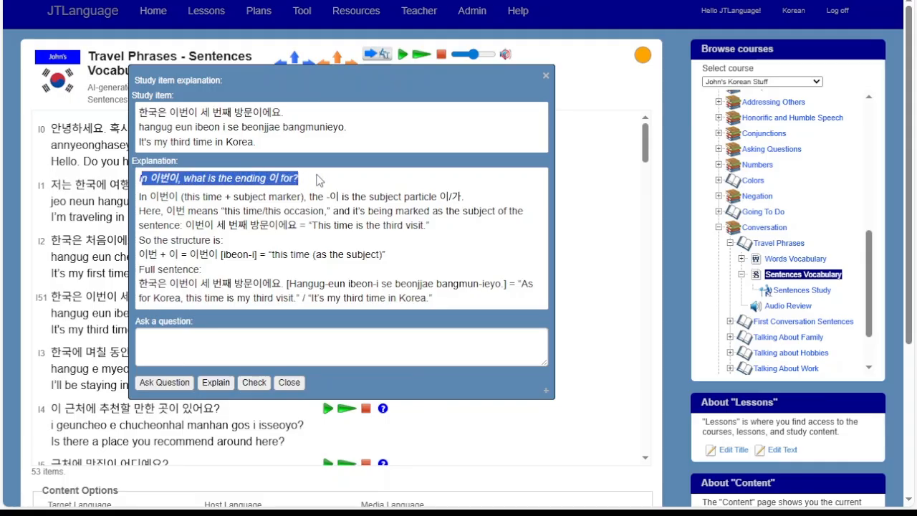
left_click(320, 180)
scroll(206, 219, "down", 1)
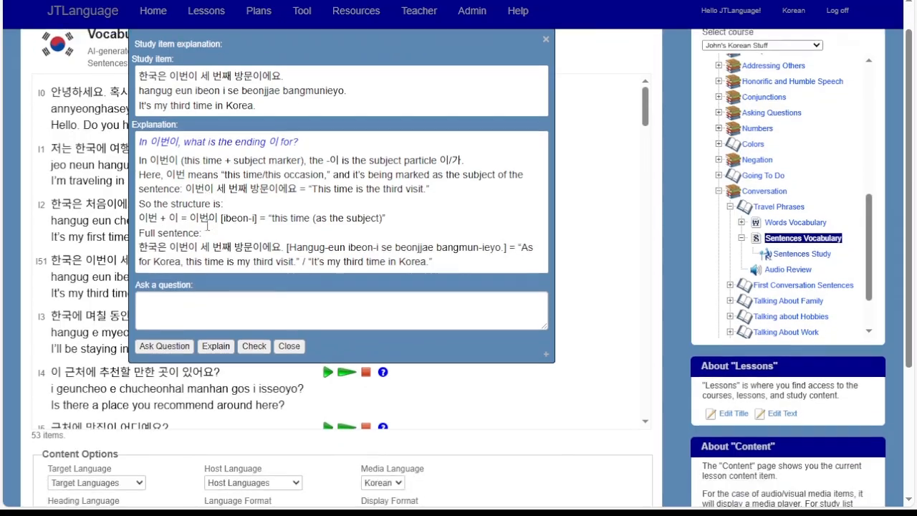
Step: Request an explanation of the whole study item and read through its word-by-word breakdown
scroll(243, 197, "up", 1)
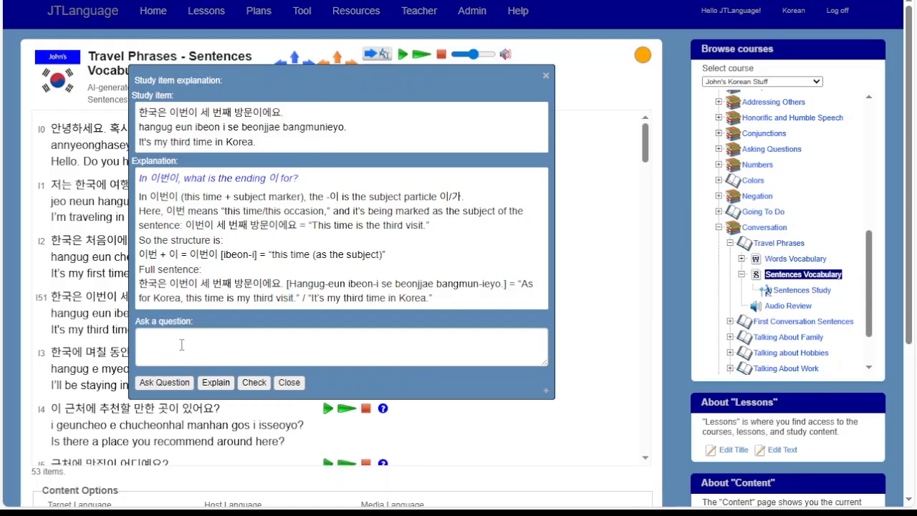
left_click(215, 383)
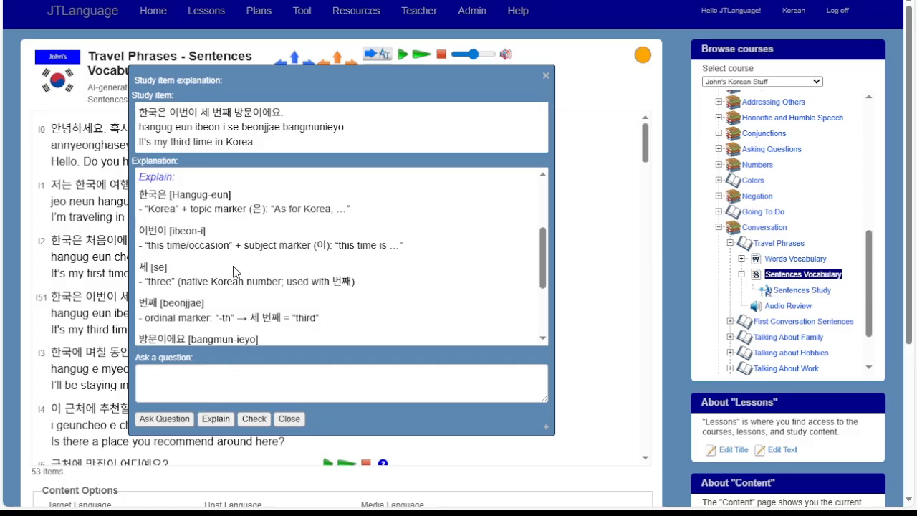
scroll(235, 270, "down", 3)
scroll(236, 272, "down", 2)
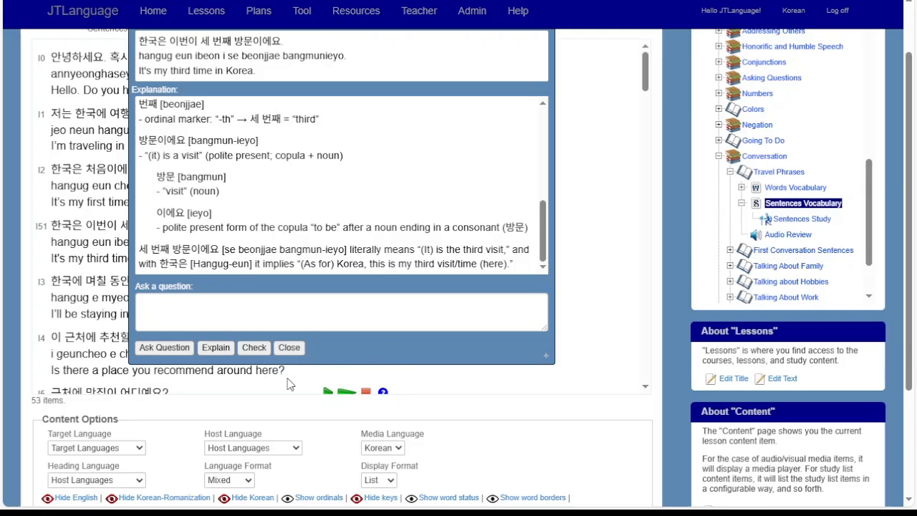
Step: Run a check on the study item's Korean sentence and close the study item explanation
scroll(598, 175, "up", 1)
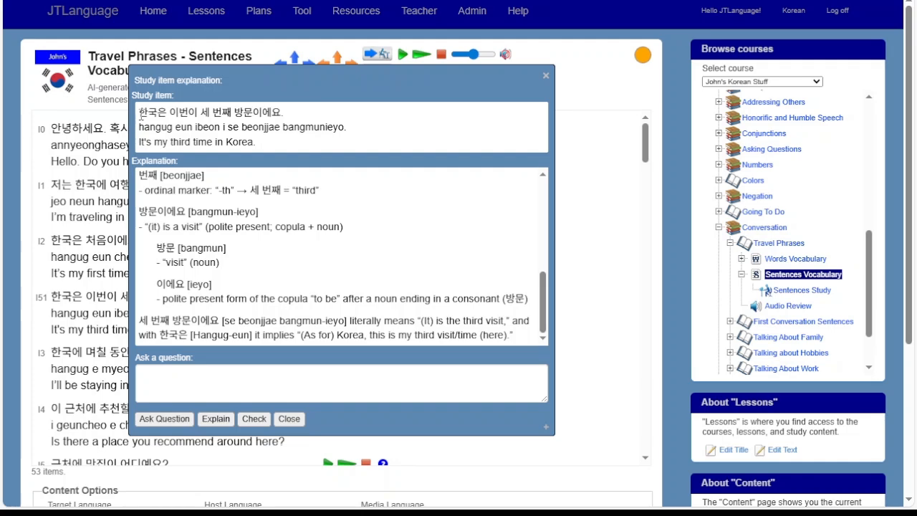
left_click(252, 419)
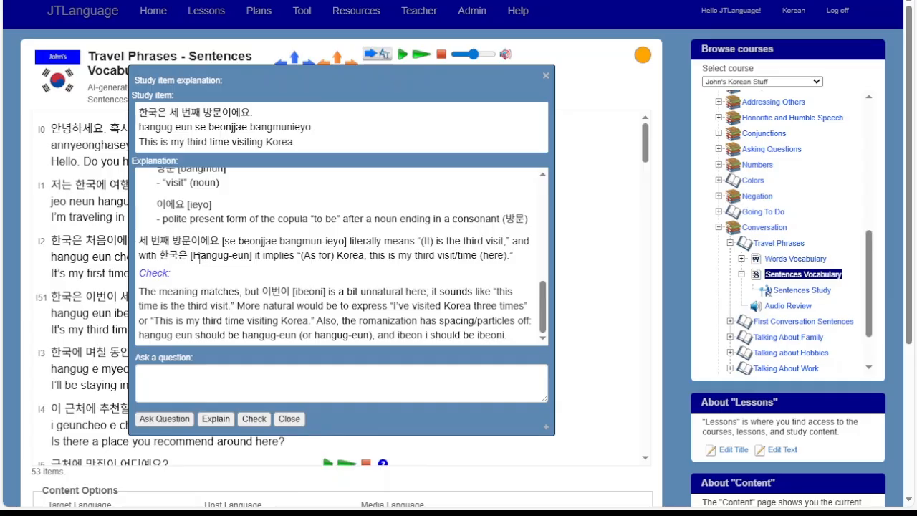
left_click(292, 421)
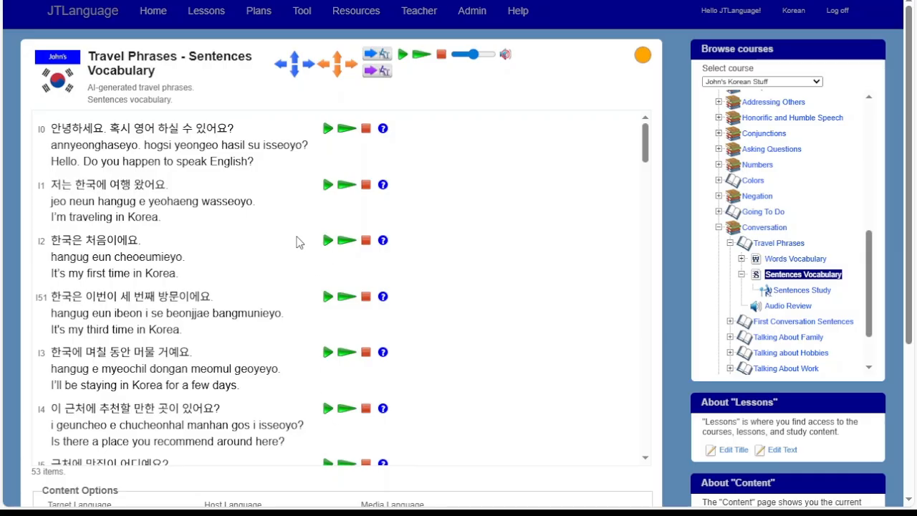
Step: Look up the meaning of 영어 in the first travel sentence and view its full word details
scroll(272, 240, "down", 1)
scroll(271, 240, "down", 1)
scroll(265, 236, "up", 2)
mouse_move(153, 206)
mouse_move(159, 145)
mouse_move(143, 128)
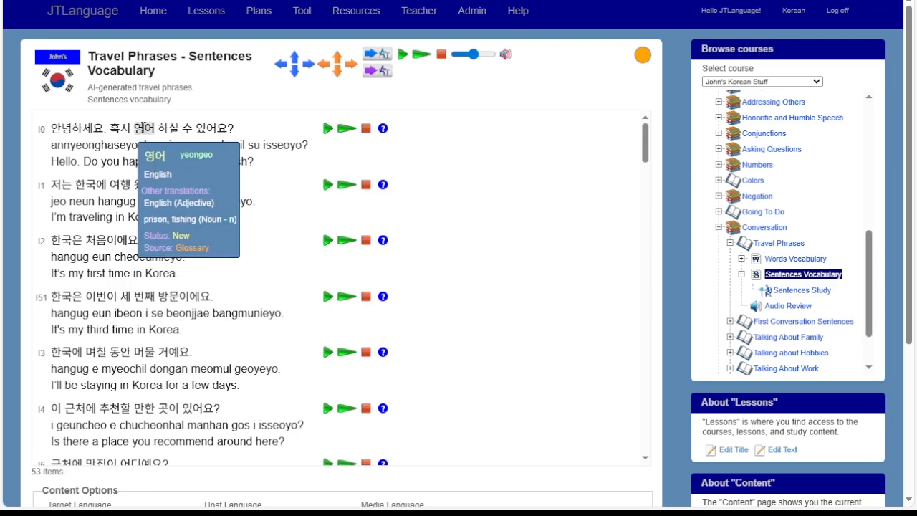
left_click(143, 128)
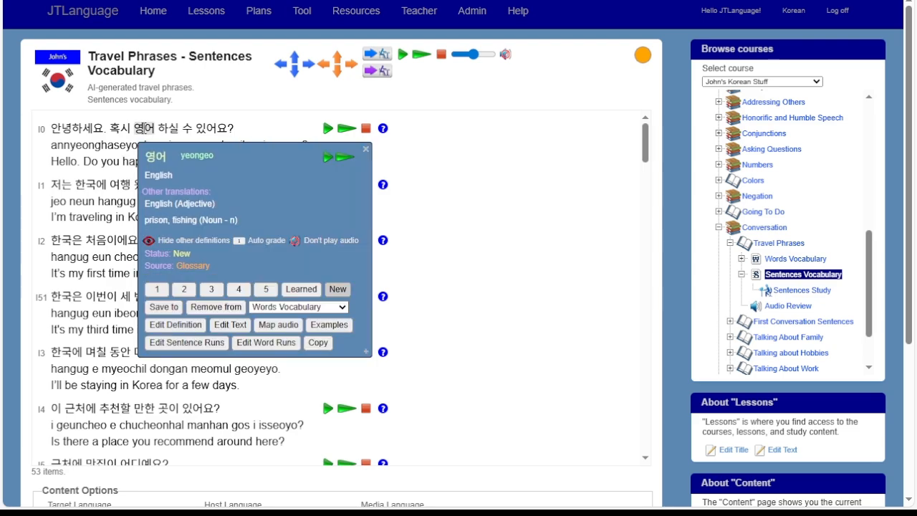
left_click(365, 153)
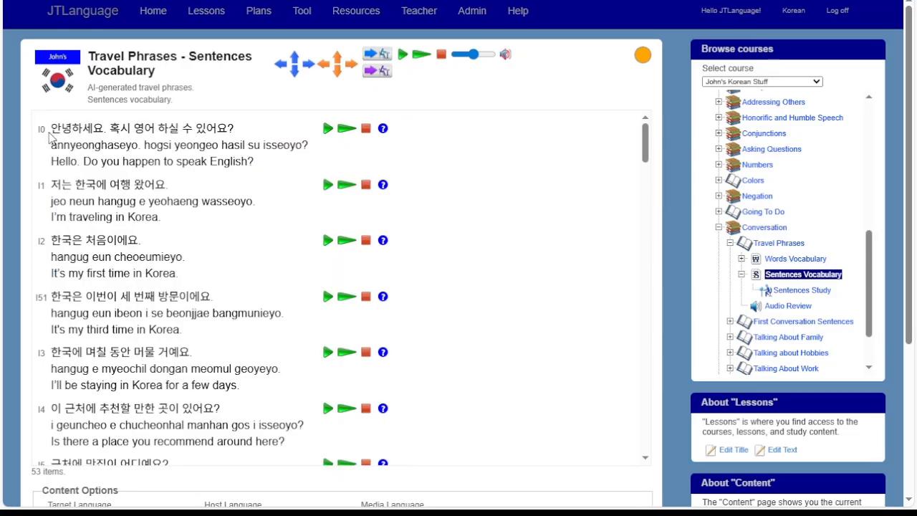
Step: Reopen the details of 영어 to examine its grading and vocabulary-saving options, and close them
mouse_move(68, 134)
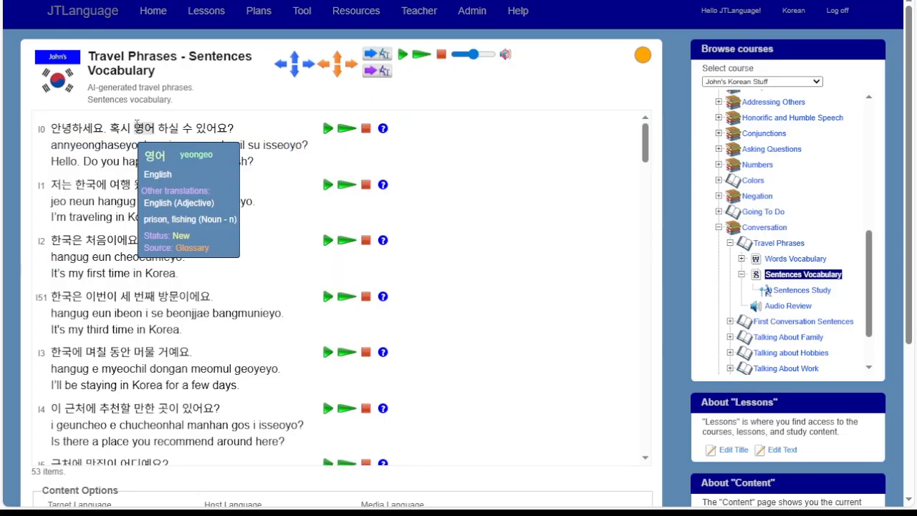
mouse_move(211, 128)
left_click(142, 127)
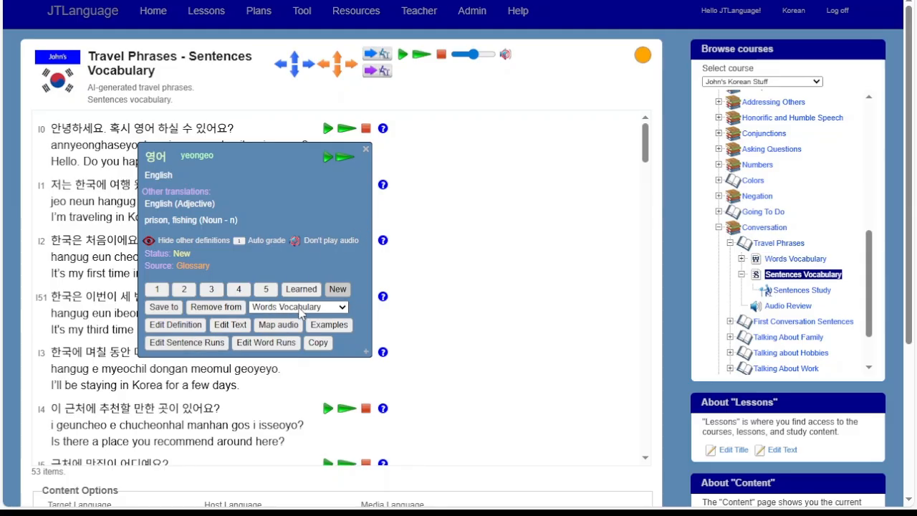
left_click(365, 150)
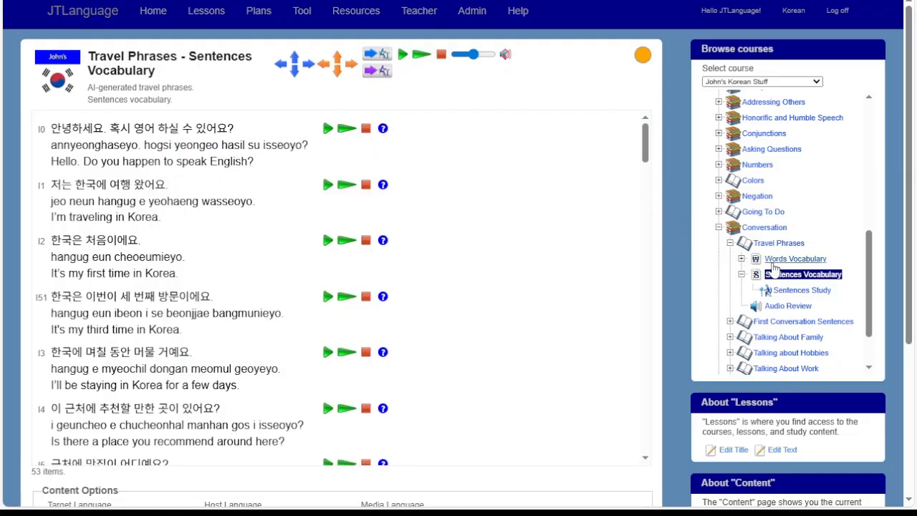
Step: Open the Words Vocabulary of the Travel Phrases lesson and start its Words Study
left_click(776, 260)
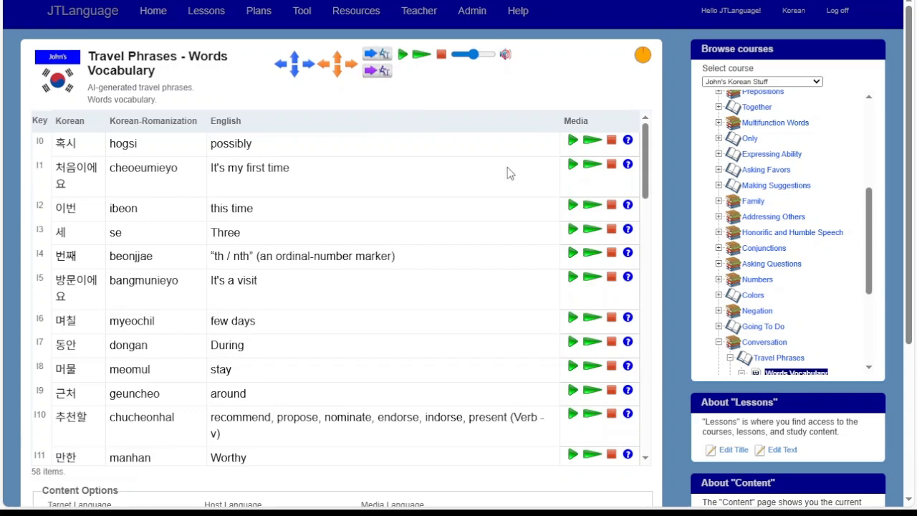
scroll(874, 252, "down", 2)
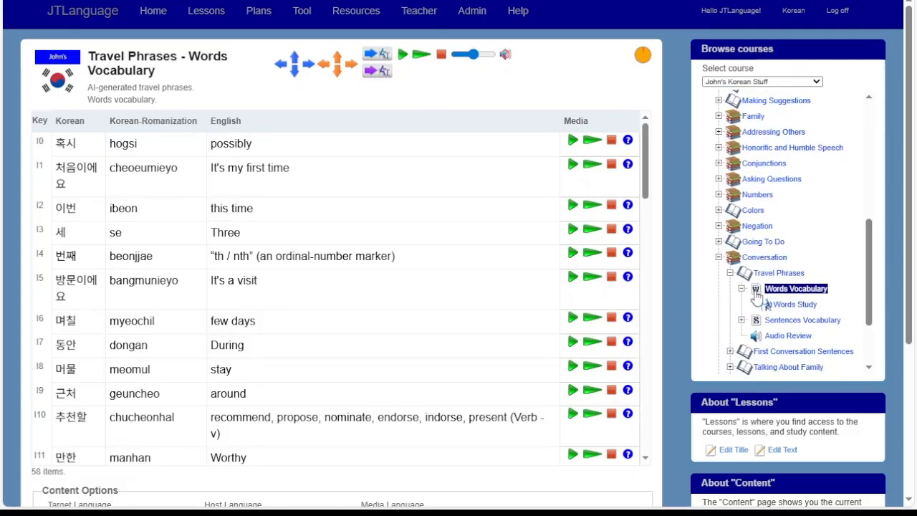
left_click(791, 307)
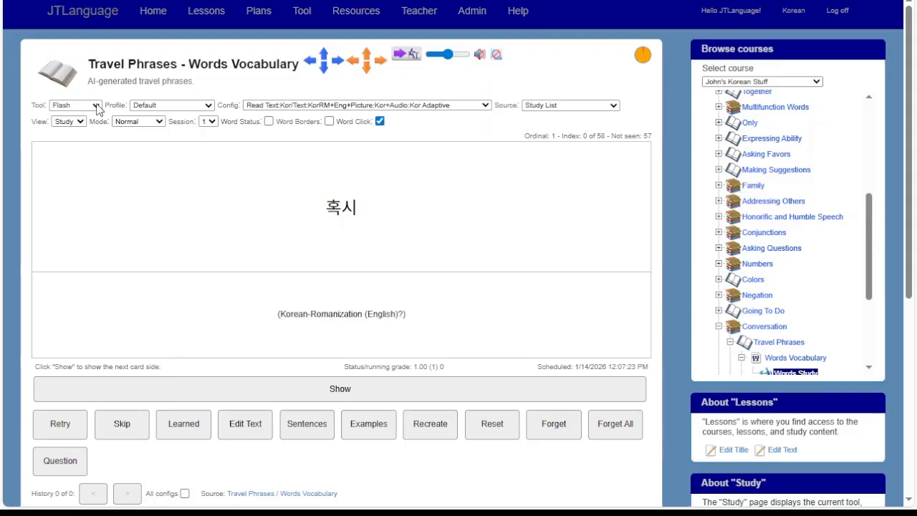
Step: View the available study tools, reveal the answer of the 혹시 flashcard and grade it 1
left_click(98, 107)
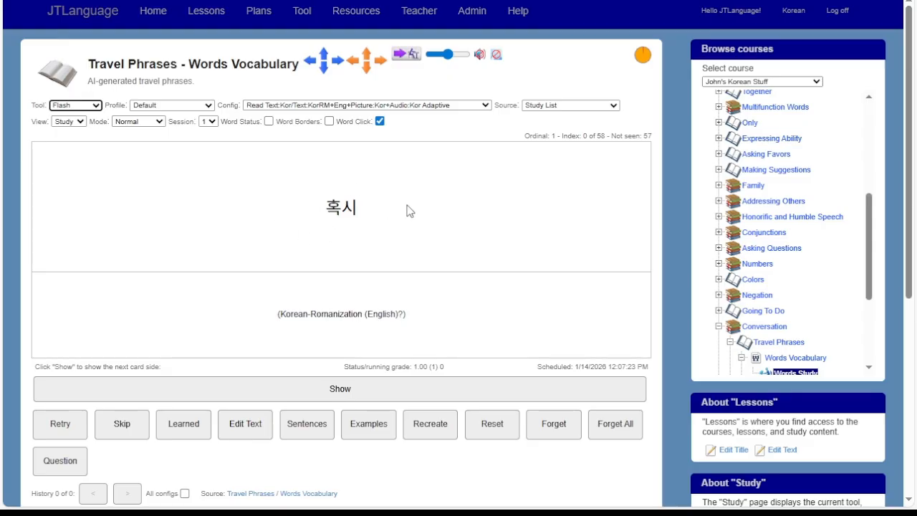
left_click(356, 400)
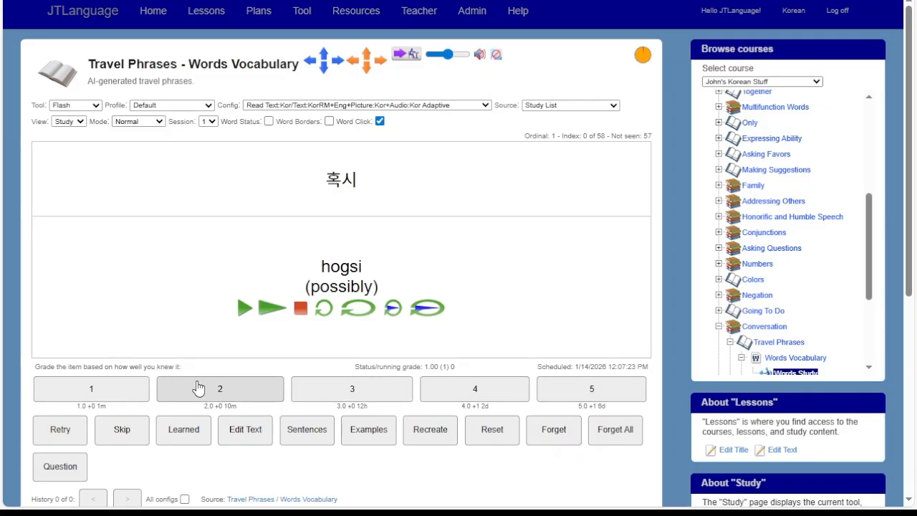
left_click(93, 393)
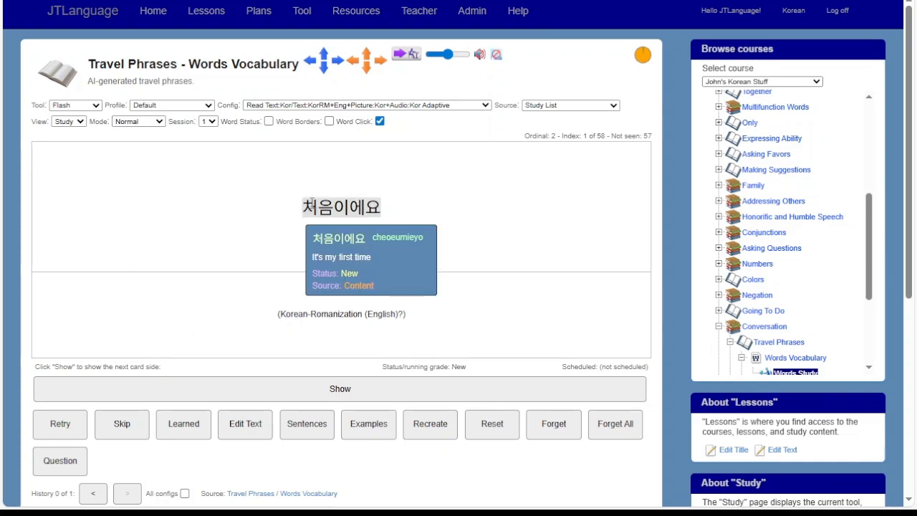
Step: Reveal the answer of the 처음이에요 flashcard and view the word's details
left_click(344, 398)
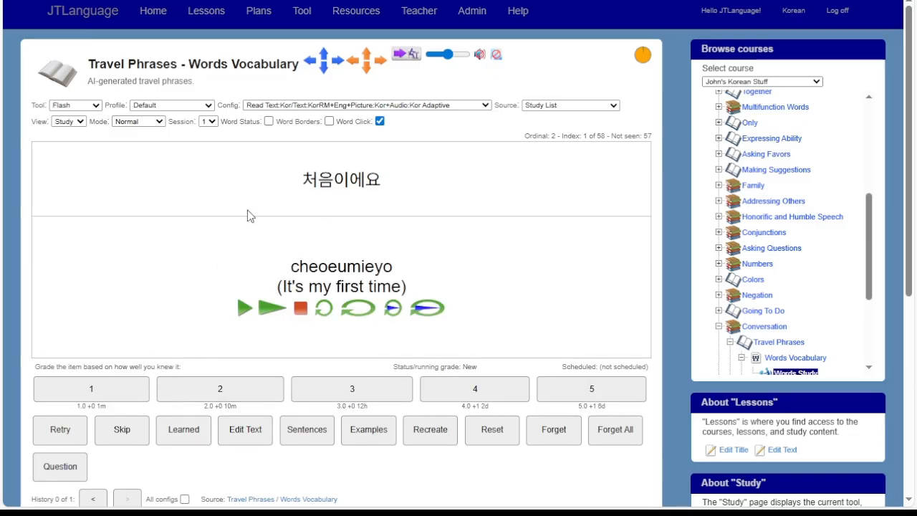
left_click(308, 182)
left_click(335, 178)
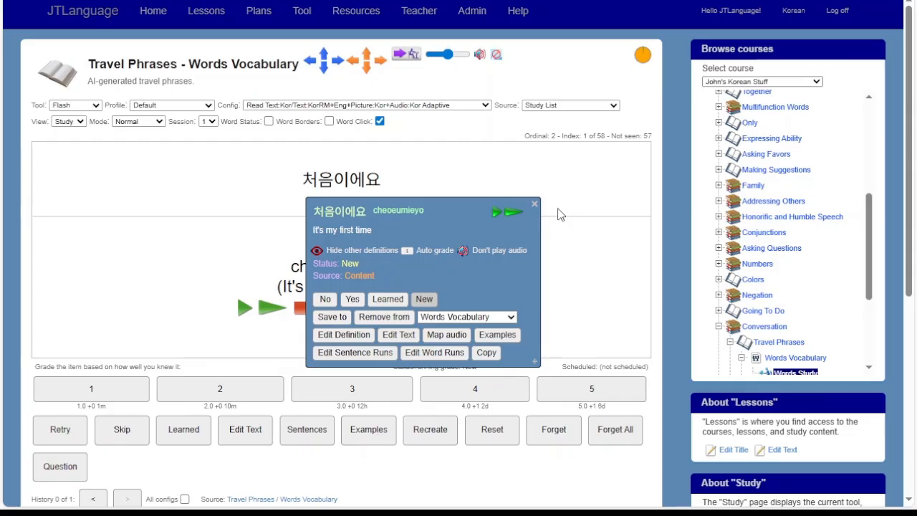
left_click(533, 205)
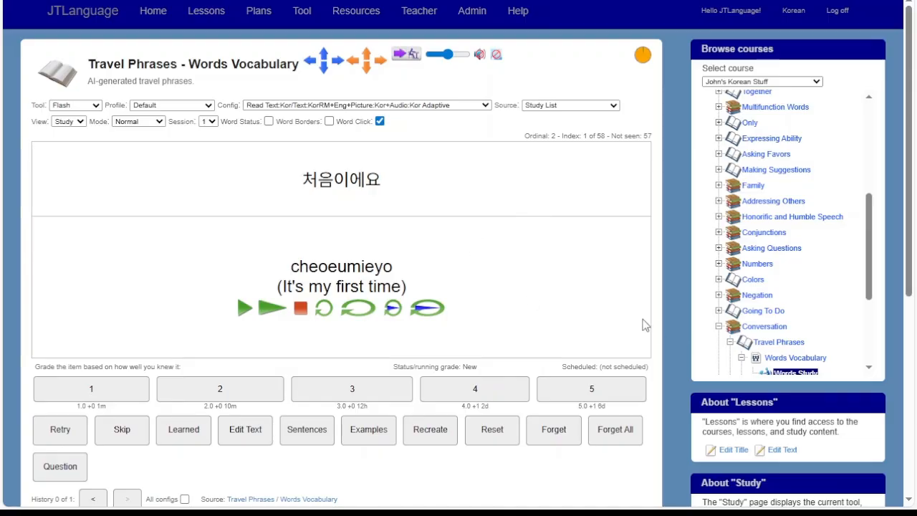
Step: Generate an example sentence for 처음이에요 and view it on the example management page before returning to the flashcard
left_click(369, 442)
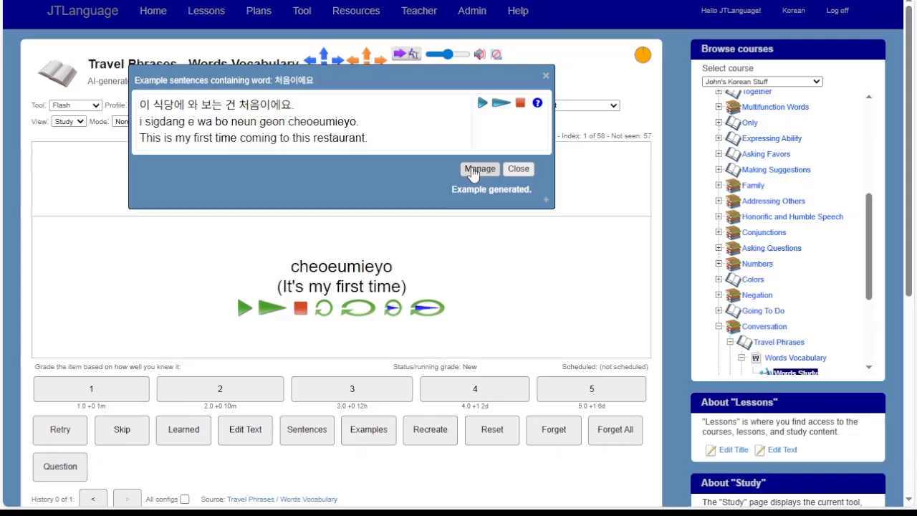
left_click(353, 14)
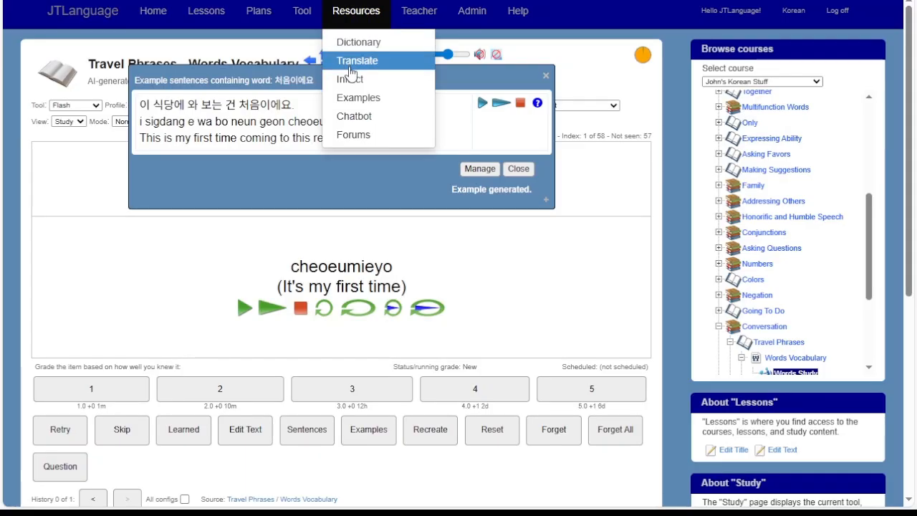
left_click(598, 19)
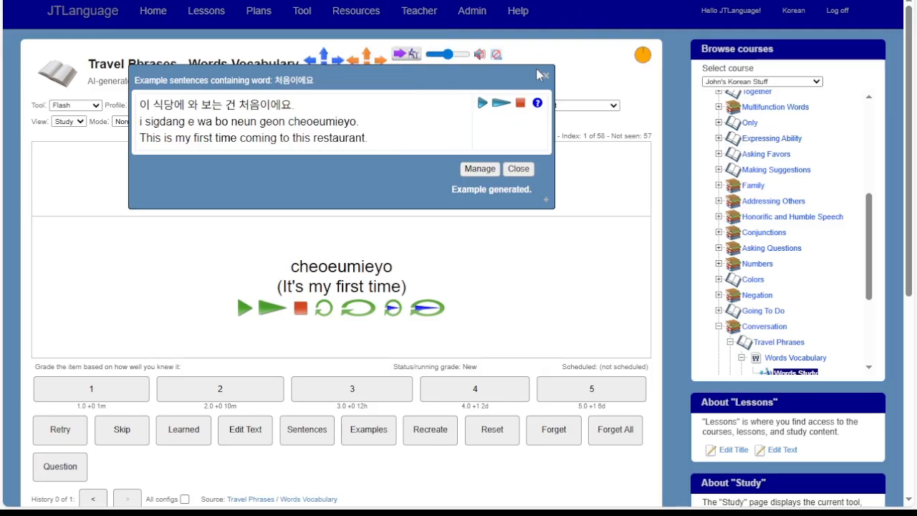
left_click(480, 170)
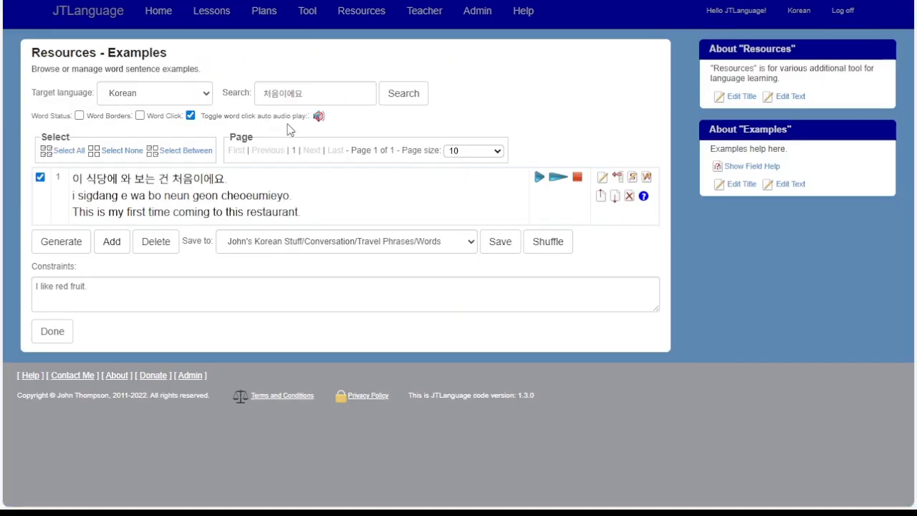
mouse_move(227, 195)
left_click(62, 340)
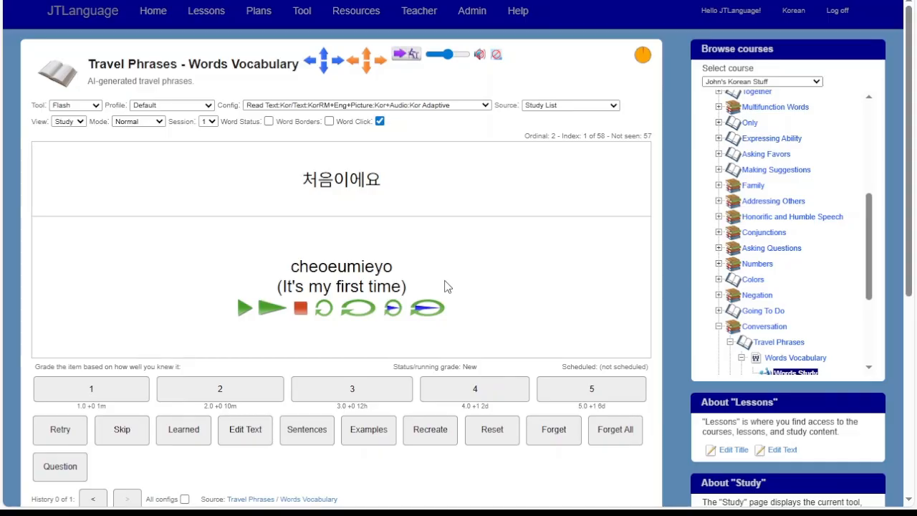
Step: Open the Sentences Study of the Travel Phrases lesson and reveal the answer of its first flashcard
scroll(844, 291, "down", 1)
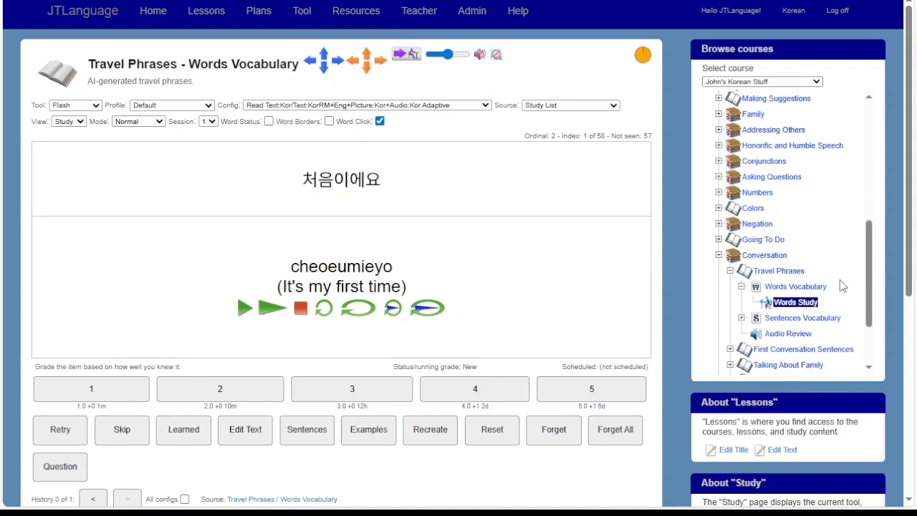
left_click(741, 318)
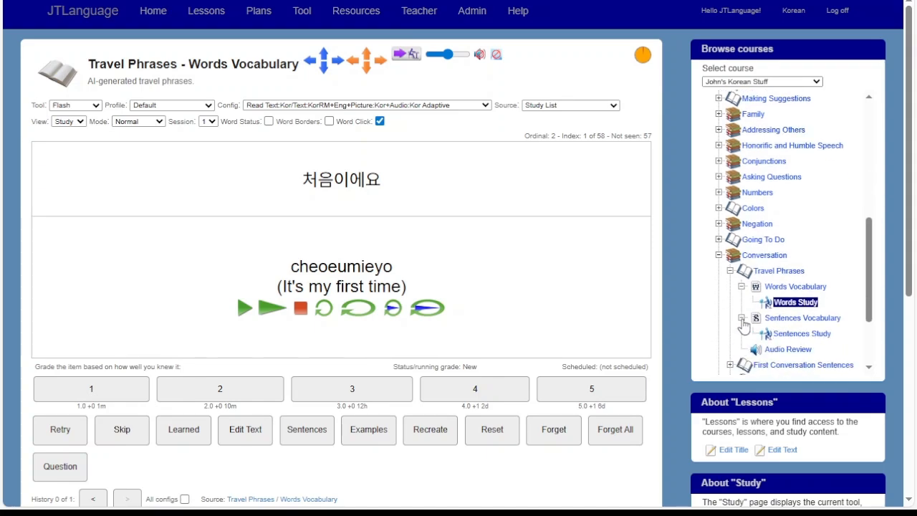
left_click(791, 333)
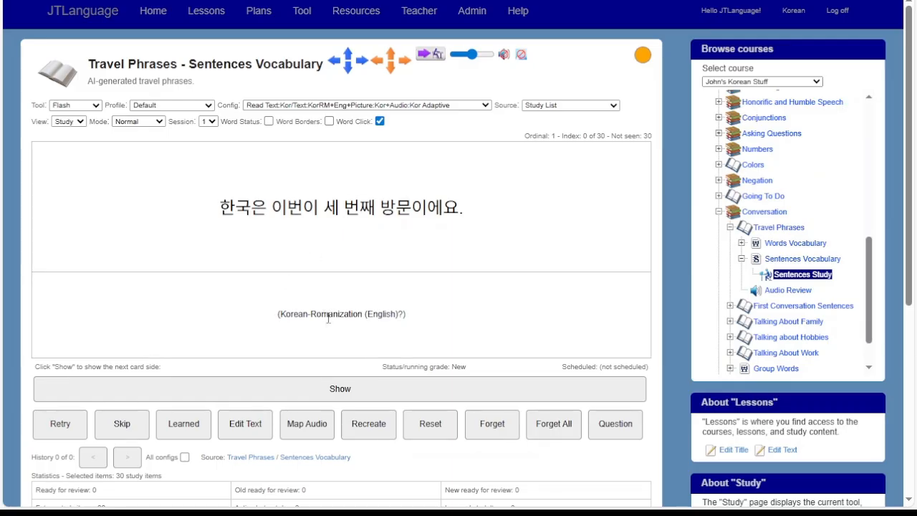
left_click(337, 392)
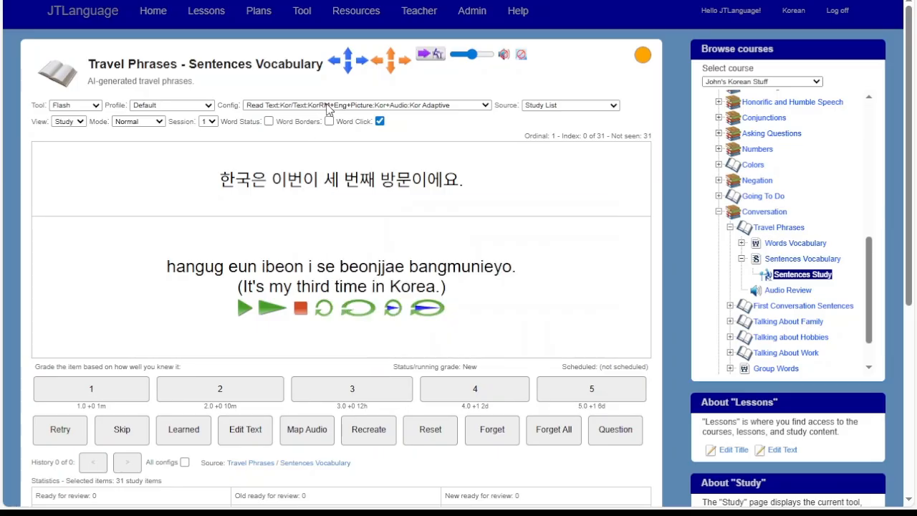
Step: Try the Listen Audio:Kor flashcard configuration and the Trans Text:Eng+Picture:Eng configuration, revealing the answer in the latter
left_click(270, 155)
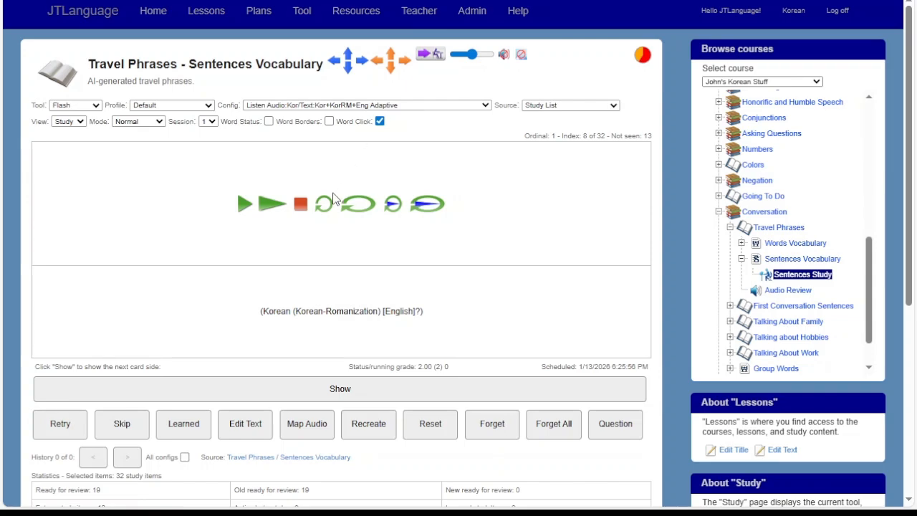
left_click(307, 279)
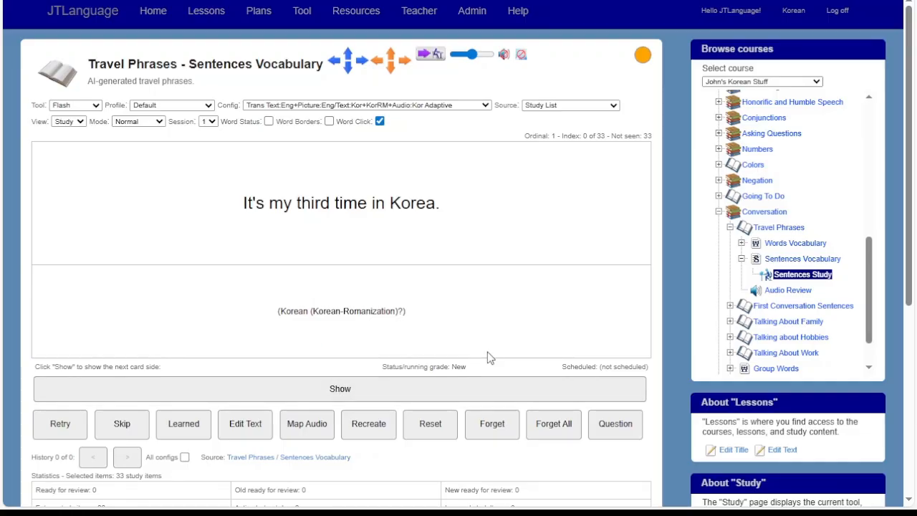
left_click(518, 307)
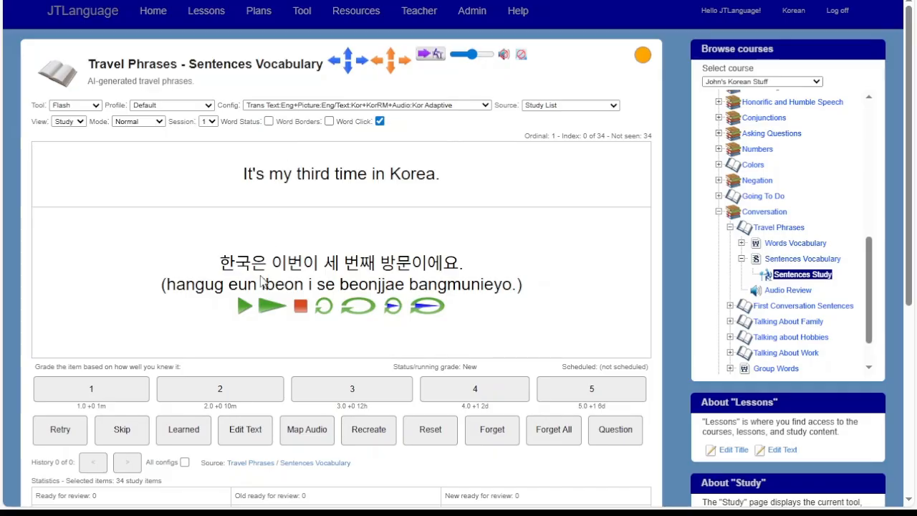
Step: Switch to the Trans Text:Eng/Text:Kor+KorRM+Audio:Kor+Write:Kor Adaptive configuration and check the card with an empty Korean answer
left_click(268, 344)
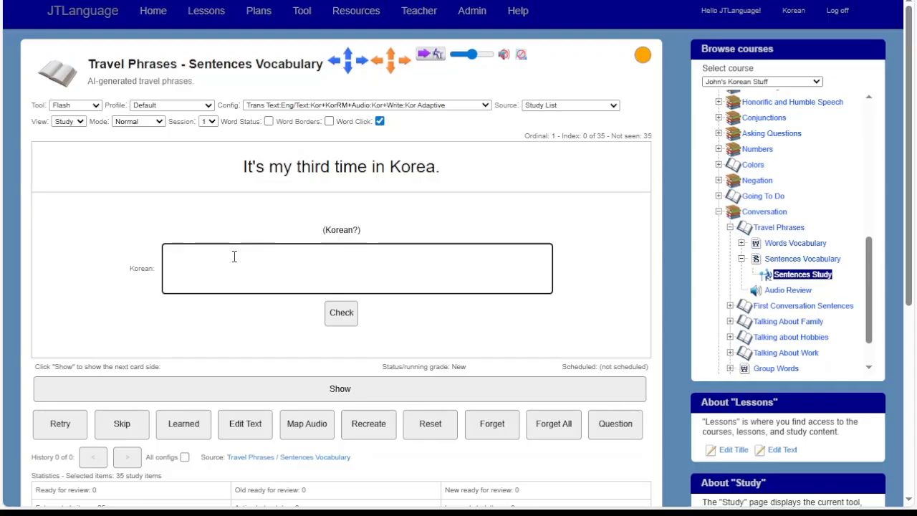
left_click(347, 322)
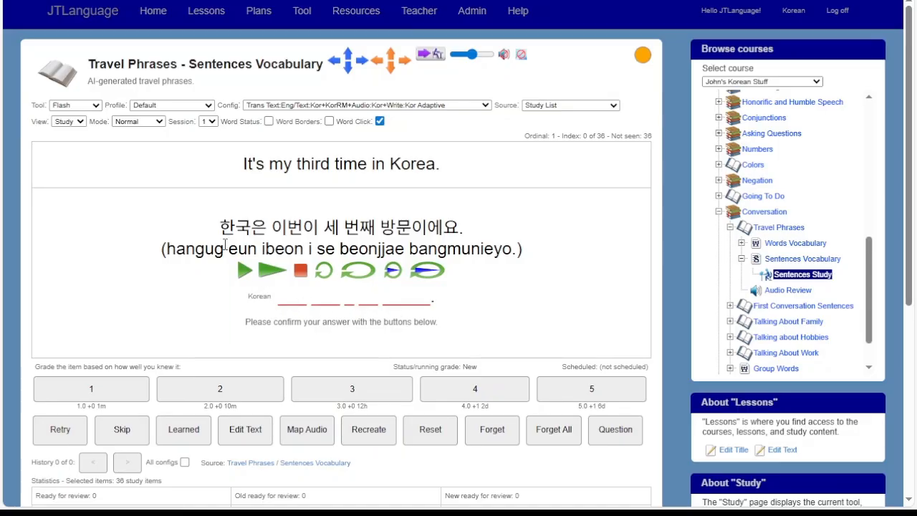
Step: Turn off Word Click, copy the card's Korean sentence, retry the card with it as the answer and check it
left_click(380, 122)
left_click_drag(220, 225, 466, 225)
key("ctrl+c")
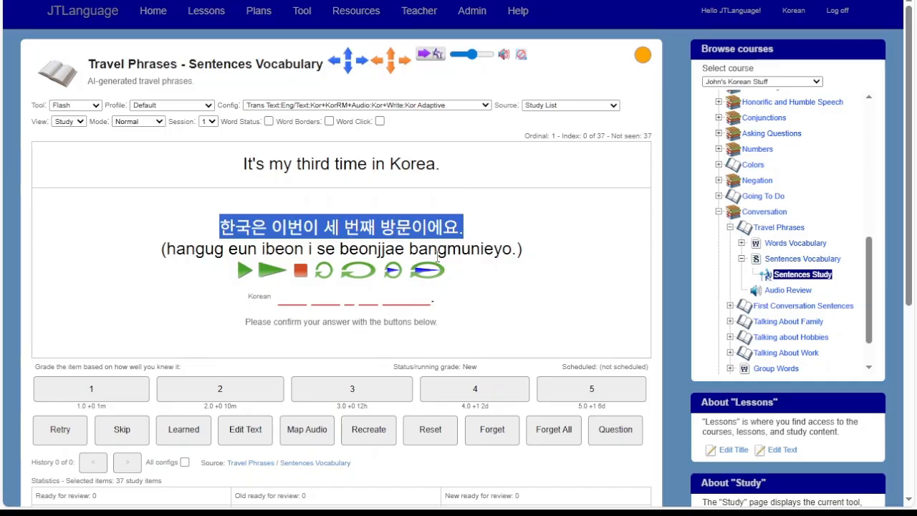
left_click(56, 436)
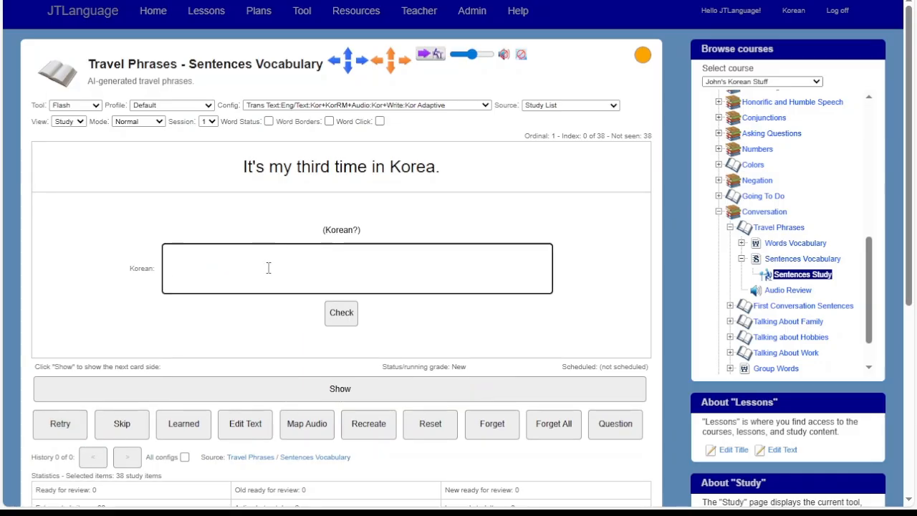
key("ctrl+v")
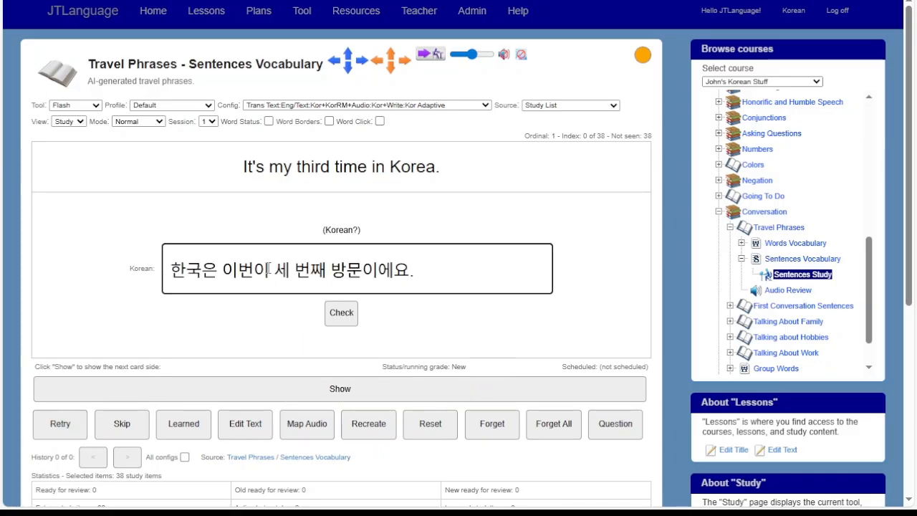
left_click(342, 316)
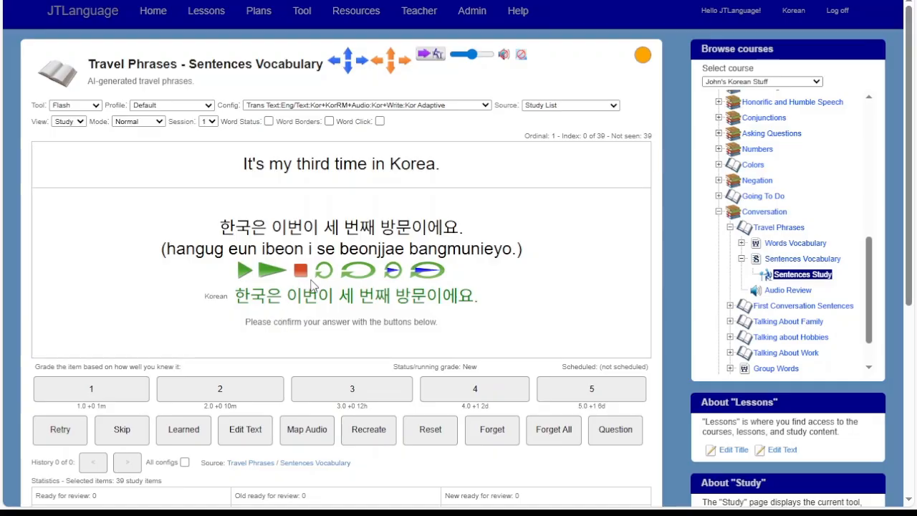
Step: Retry the card with 은 replaced by 운 in the Korean answer and check it
left_click(57, 430)
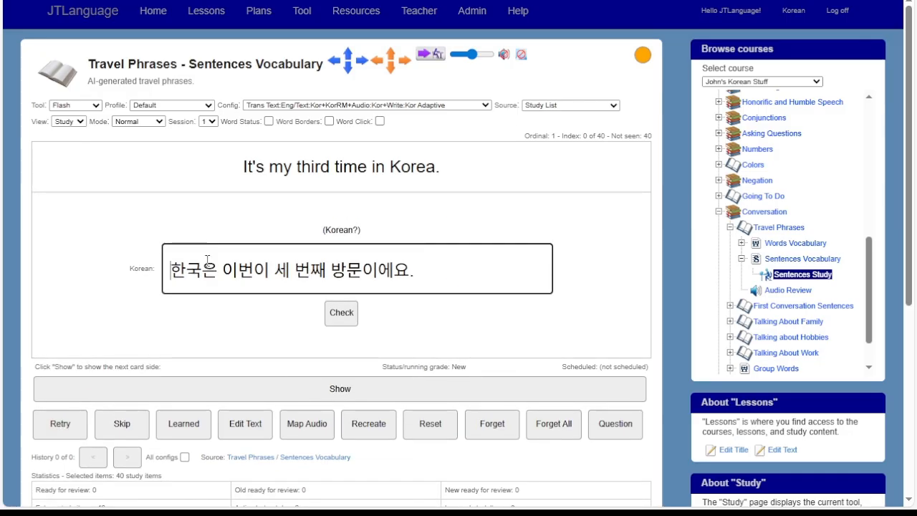
left_click_drag(206, 268, 217, 270)
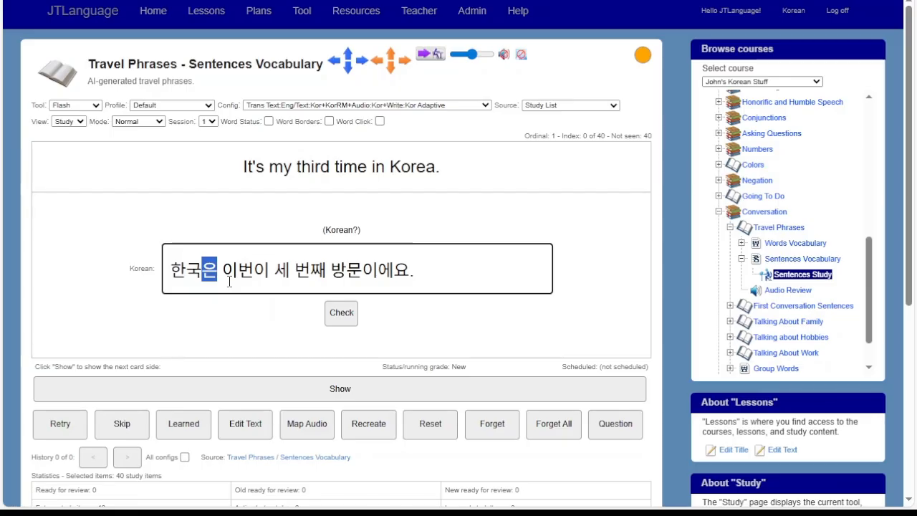
type("ㅇ")
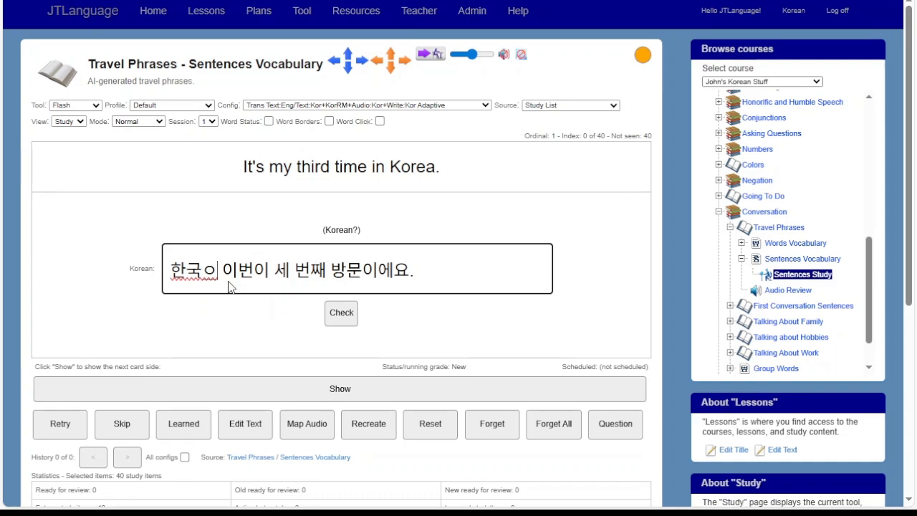
type("ㅜㄴ")
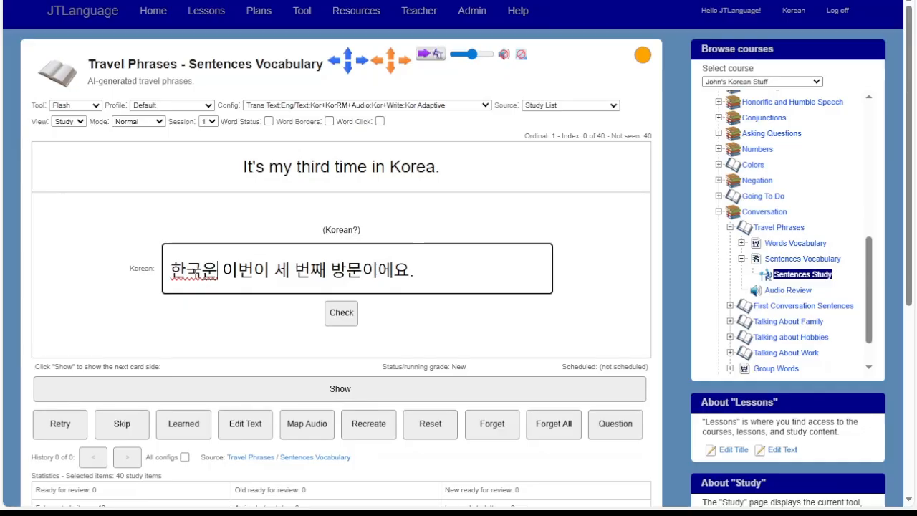
left_click(343, 316)
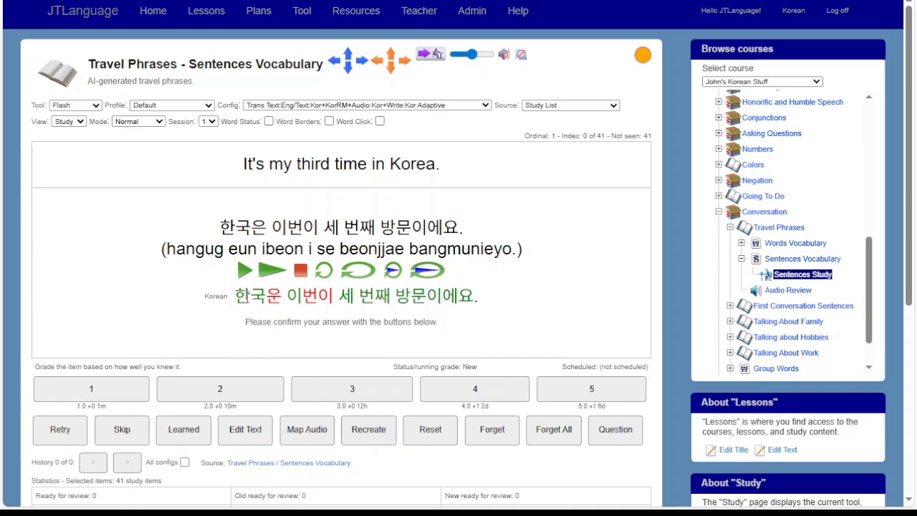
Step: Retry the card with 운 corrected to 은, check the answer and grade the card 1
left_click(70, 431)
left_click_drag(202, 270, 213, 268)
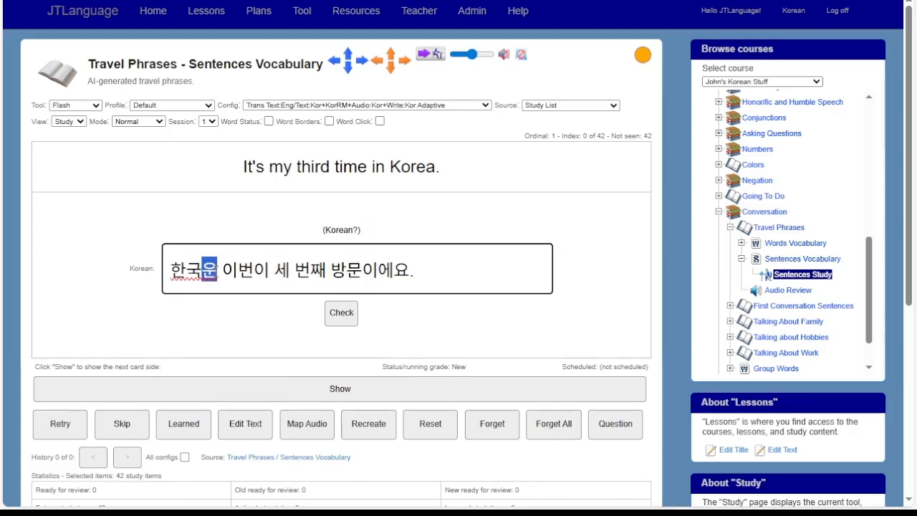
type("으")
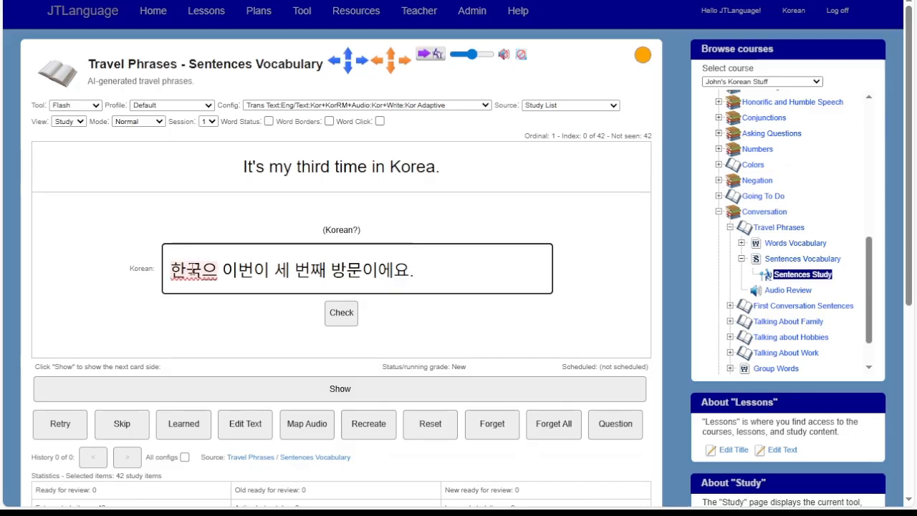
type("ㄴ")
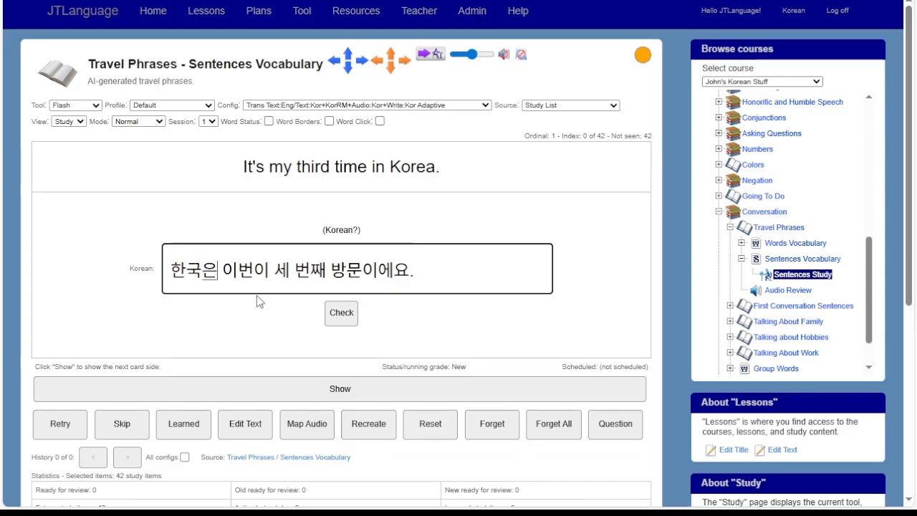
left_click(341, 319)
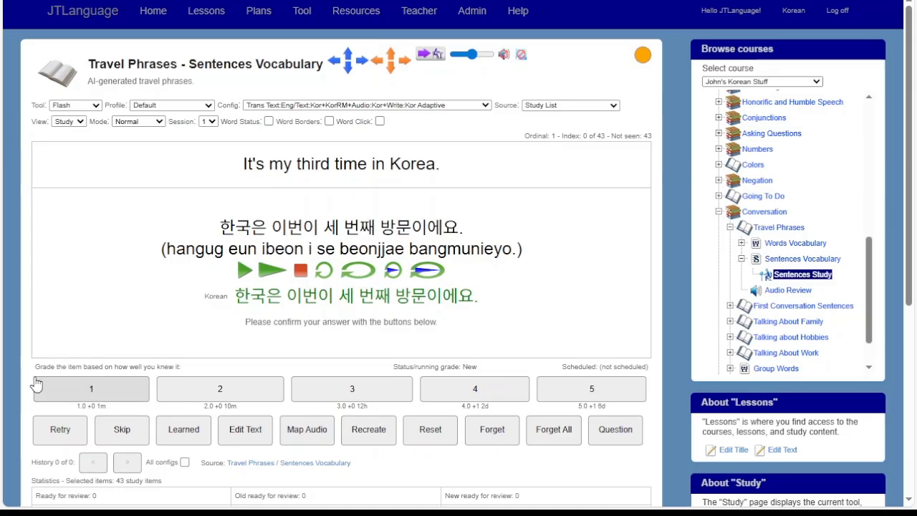
left_click(108, 392)
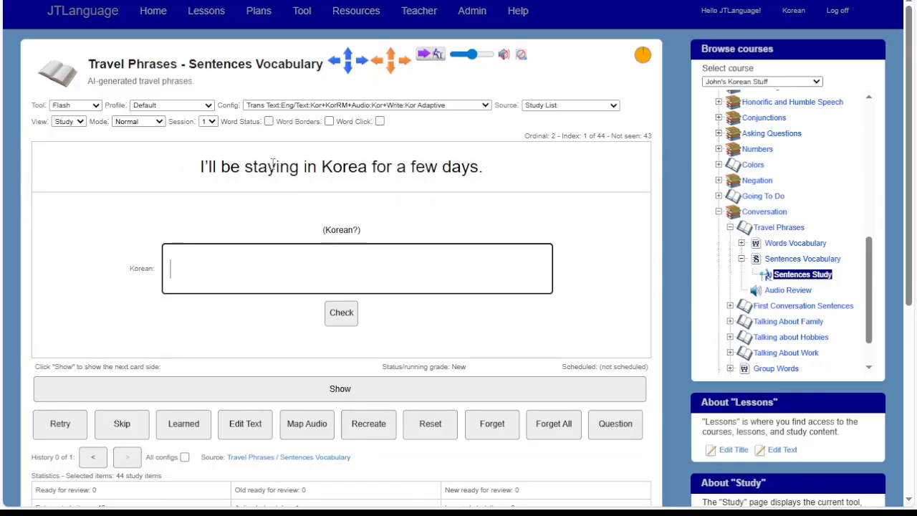
Step: Reveal the first card in the Read Text:Kor/Text:KorRM+Eng+Picture:Kor+Audio:Kor Adaptive configuration and view the question dialog for its sentence
left_click(326, 107)
left_click(310, 124)
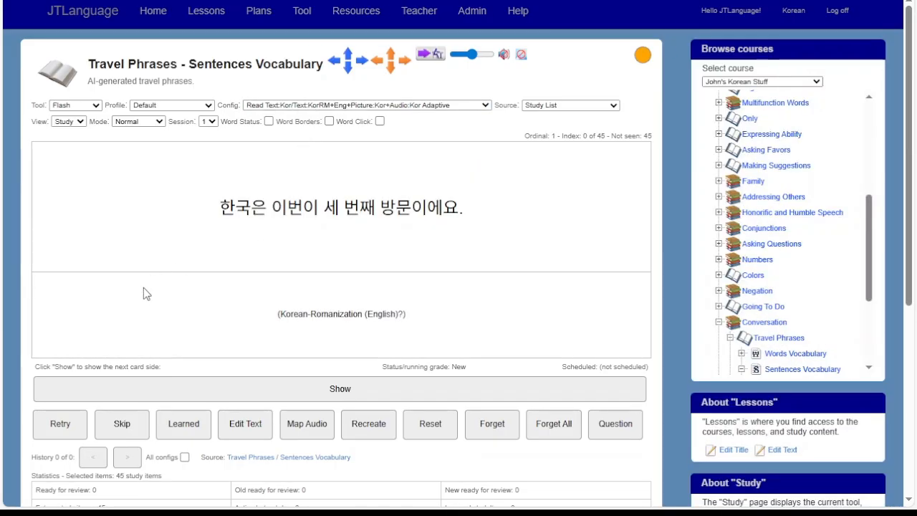
left_click(339, 396)
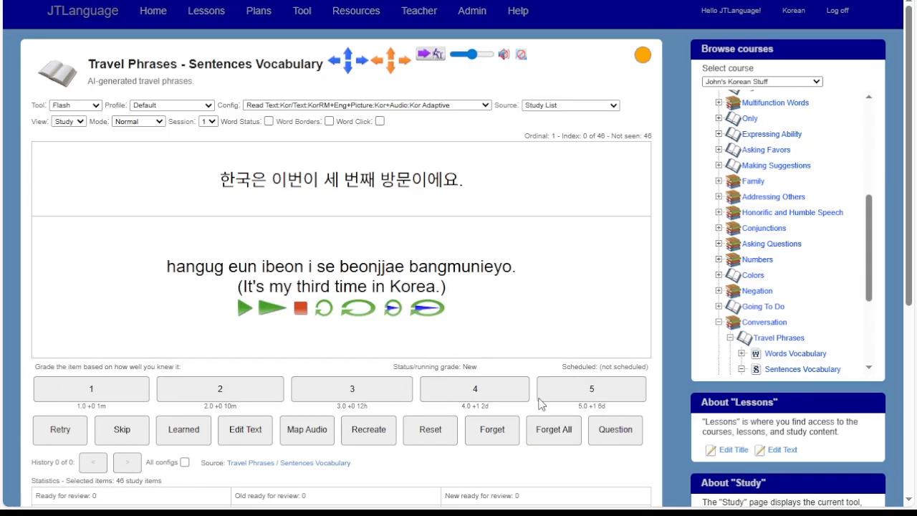
left_click(614, 434)
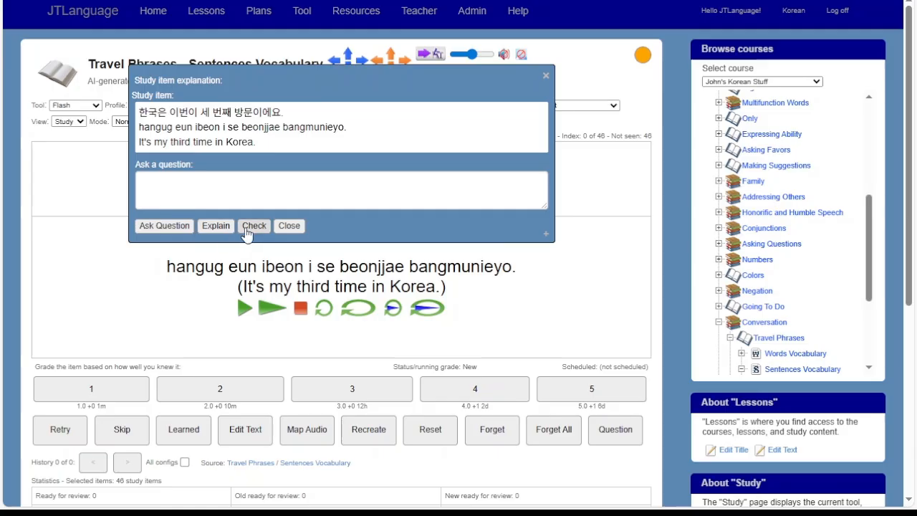
left_click(297, 230)
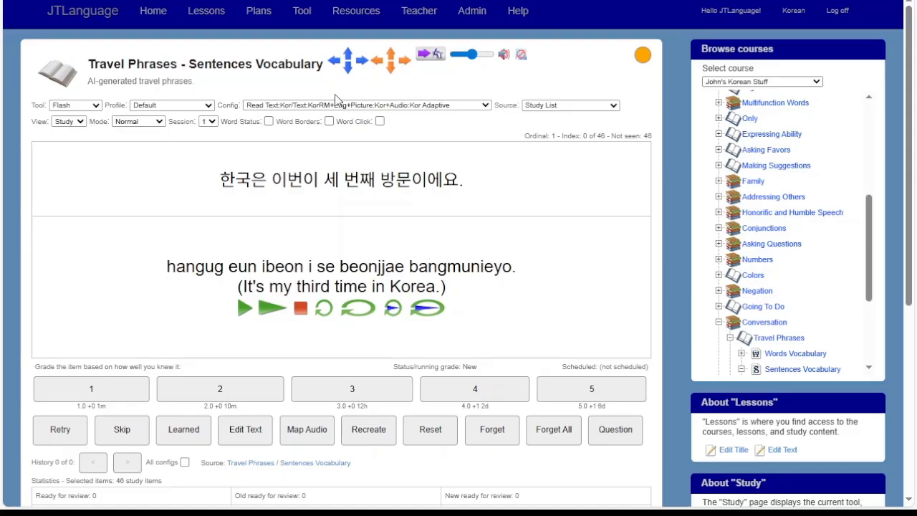
Step: Open the Chatbot resource and resume the previous Korean chat about hobbies
left_click(352, 21)
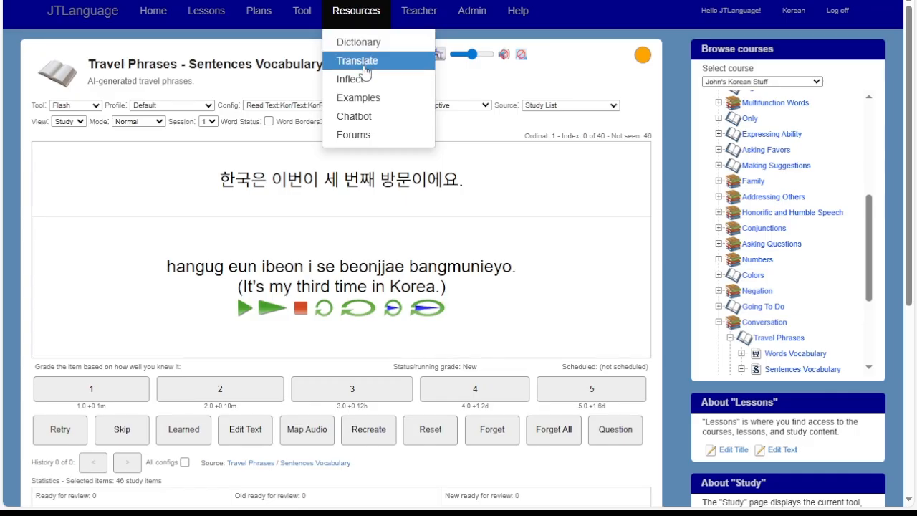
left_click(363, 121)
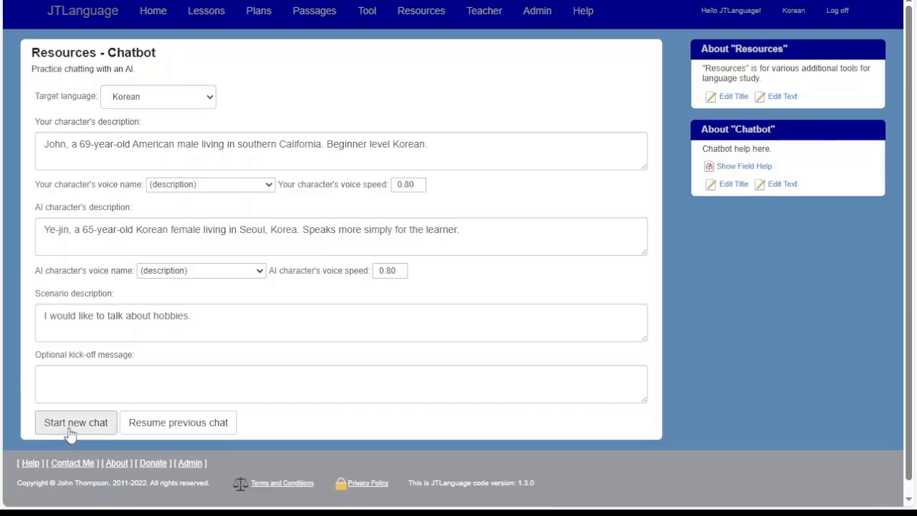
left_click(179, 428)
left_click(153, 423)
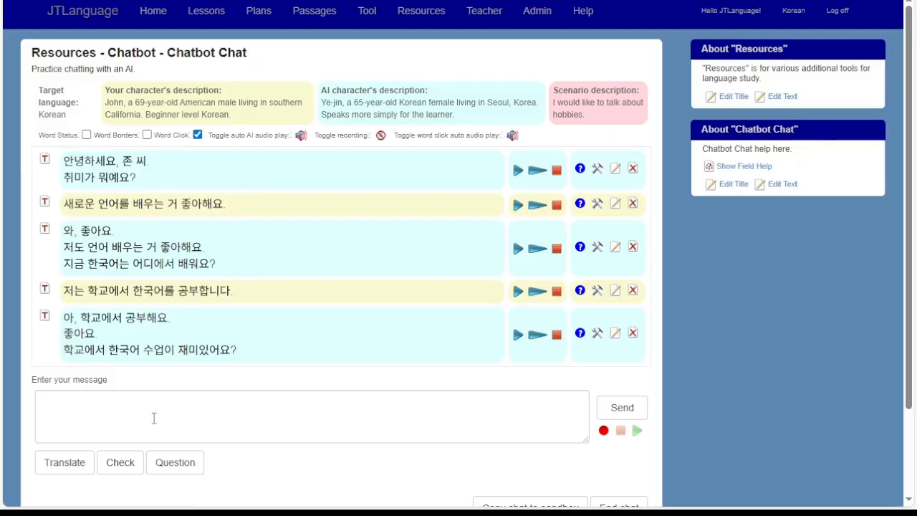
Step: Look up a word in the second chat message, and show and hide the first message's romanization and translation
mouse_move(98, 204)
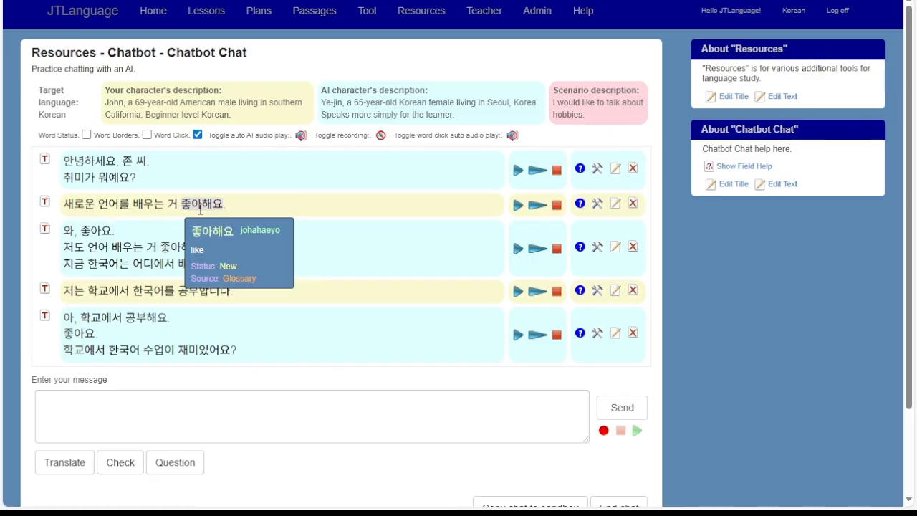
left_click(44, 162)
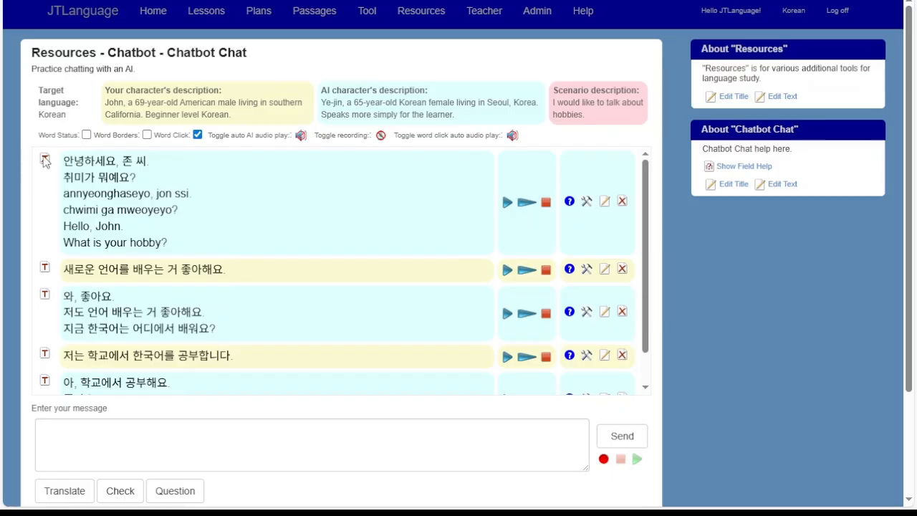
left_click(44, 159)
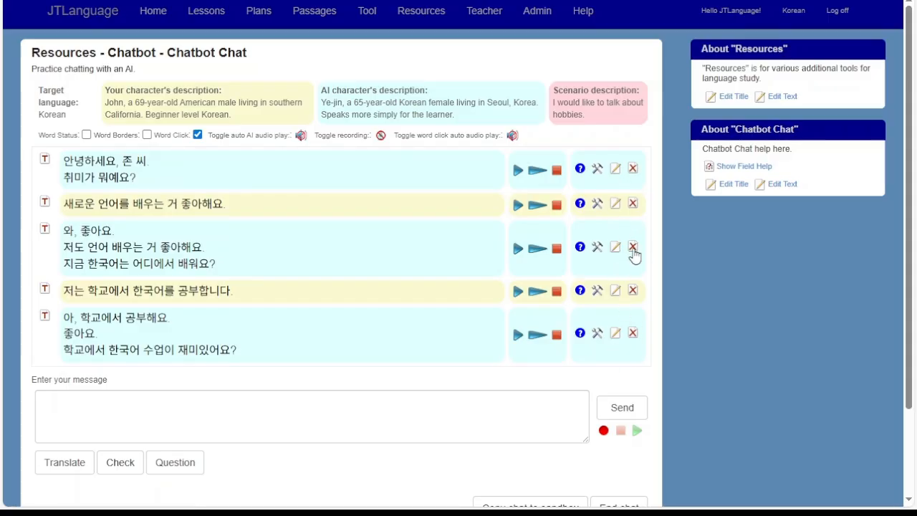
Step: Delete the chat messages from 저는 학교에서 한국어를 공부합니다. onward
left_click(632, 291)
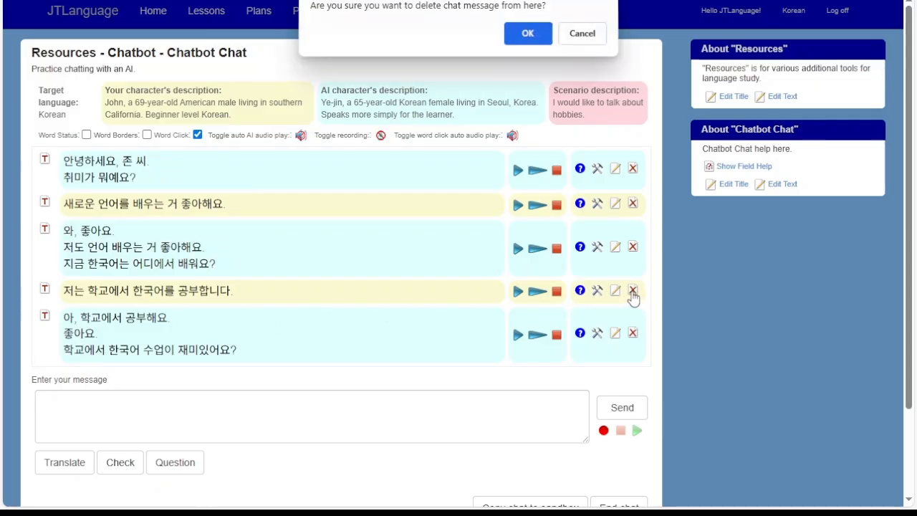
left_click(520, 38)
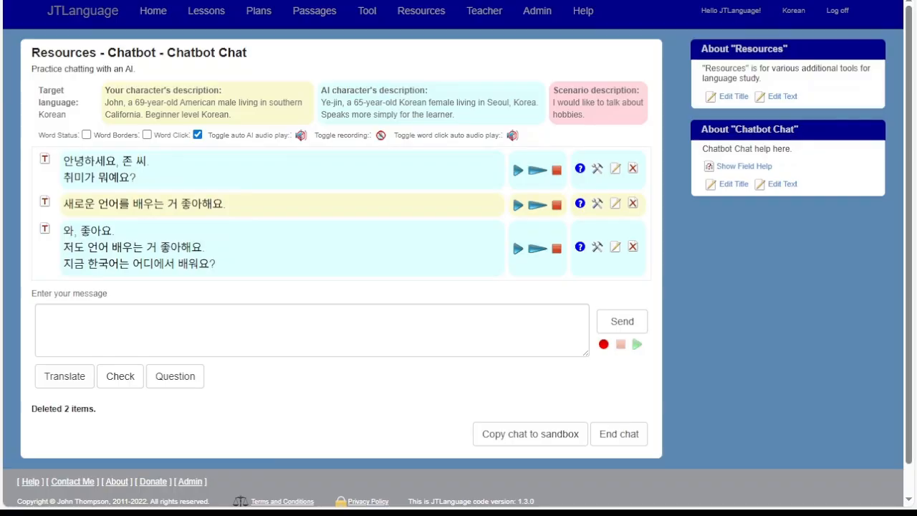
Step: Take the next sentence from the Korean Scratch document in Google Docs and enter 집에서 한국어를 배우고 싶어요. as the chatbot message
key("ctrl+Tab")
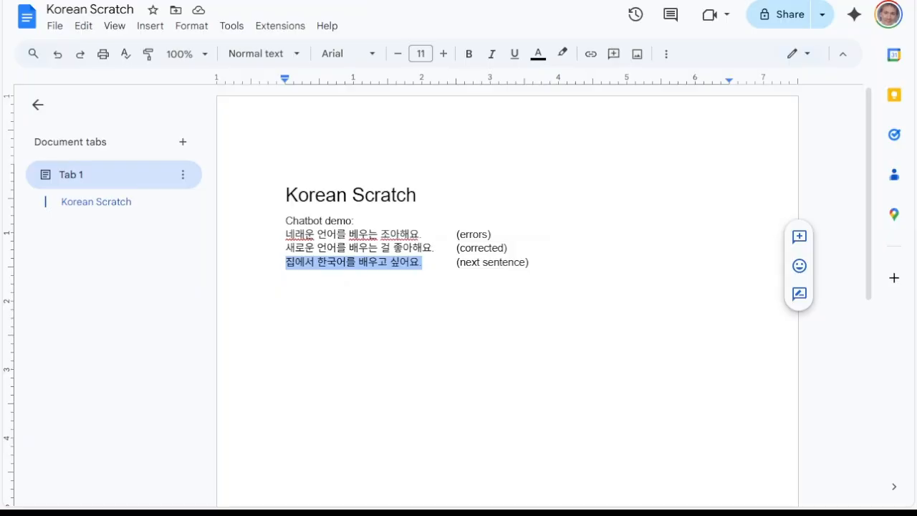
key("ctrl+shift+Tab")
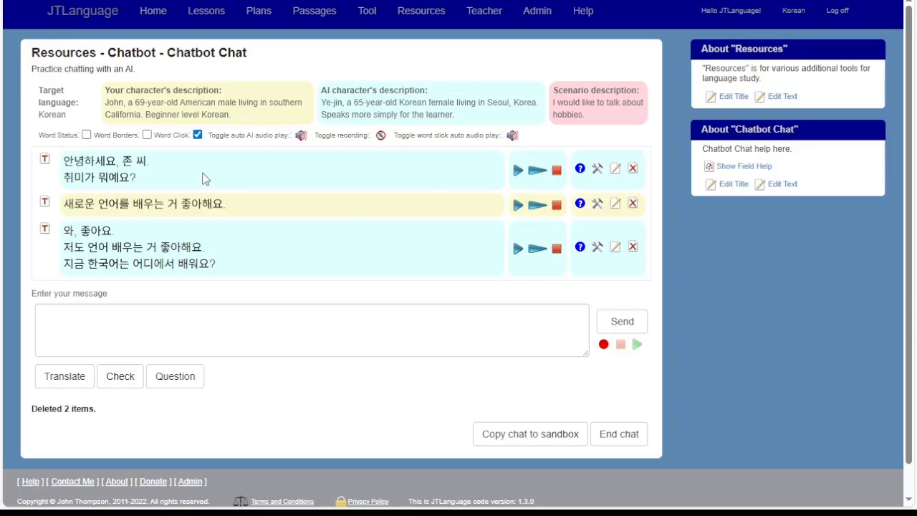
left_click(114, 324)
type("집에서 한국어를 배우고 싶어요.")
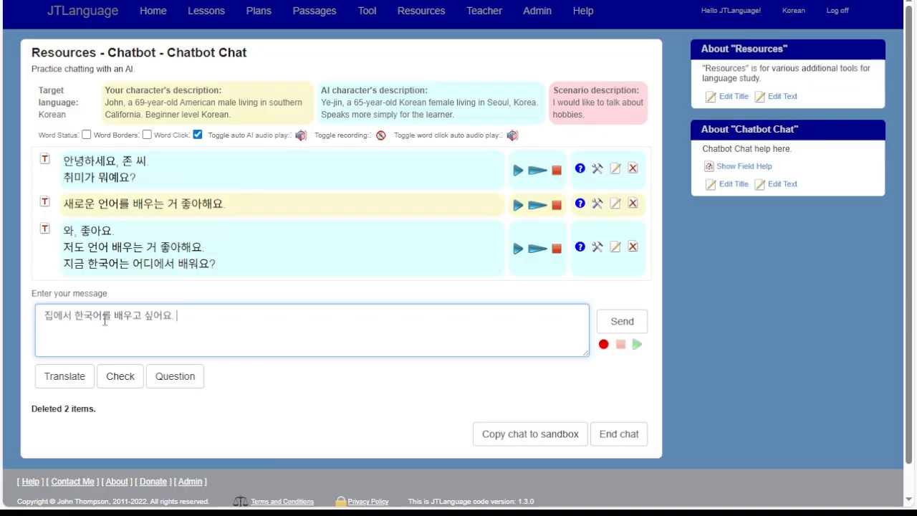
Step: Remove the particle 를 from the message so it reads 집에서 한국어 배우고 싶어요. and check it
left_click_drag(102, 315, 111, 315)
key("BackSpace")
left_click(120, 382)
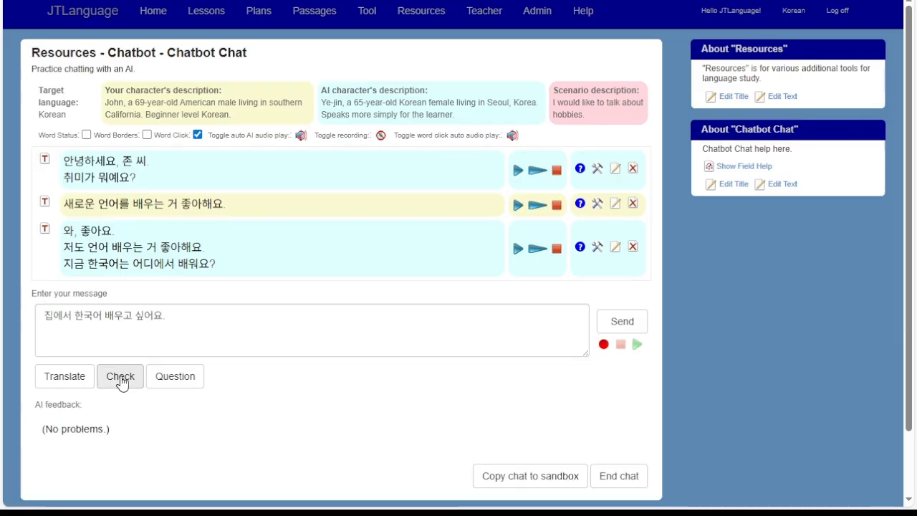
Step: Change 배우고 to 배우고는 in the message and check it again for AI feedback
left_click(134, 316)
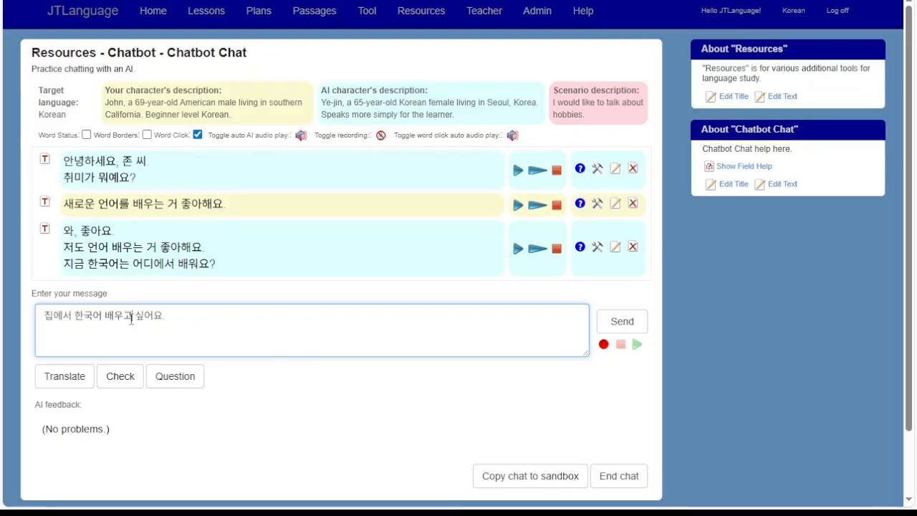
type("ㄴ")
left_click(122, 372)
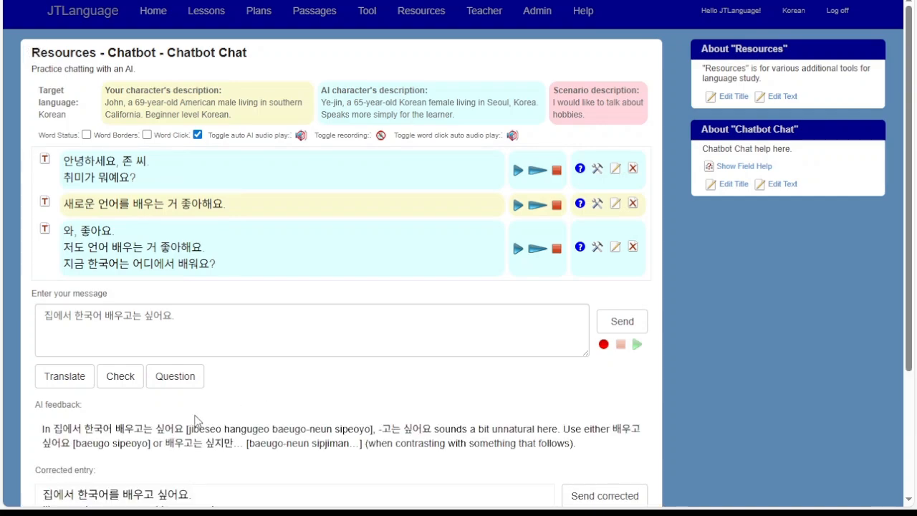
Step: Replace the message with the AI's corrected entry 집에서 한국어를 배우고 싶어요. and send it to the chatbot
scroll(235, 430, "down", 1)
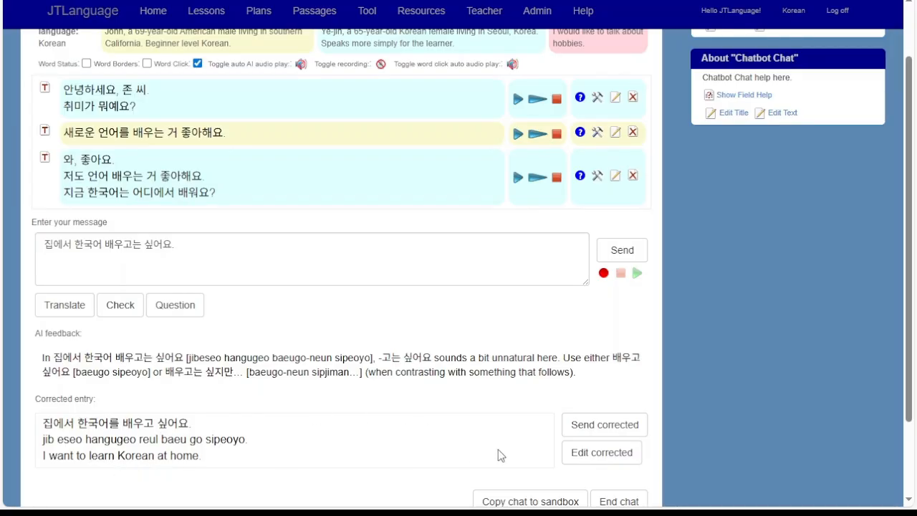
left_click(594, 456)
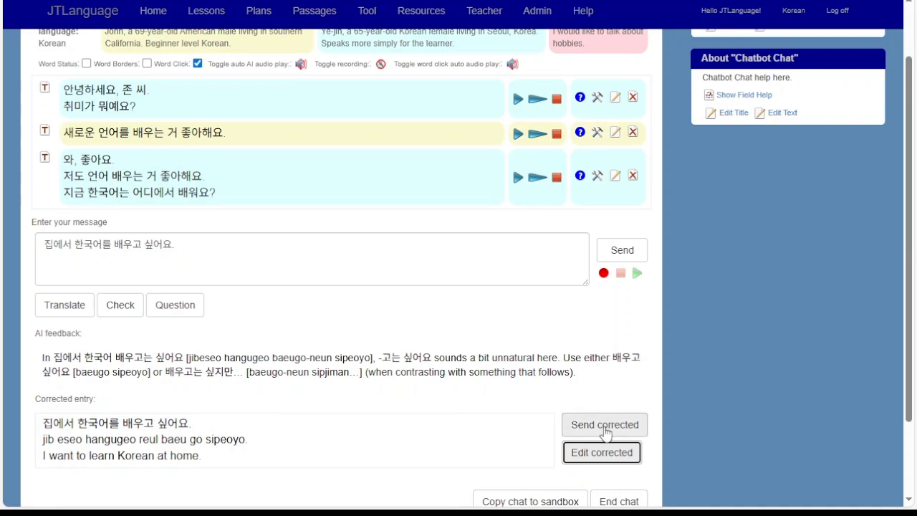
left_click_drag(194, 254, 29, 241)
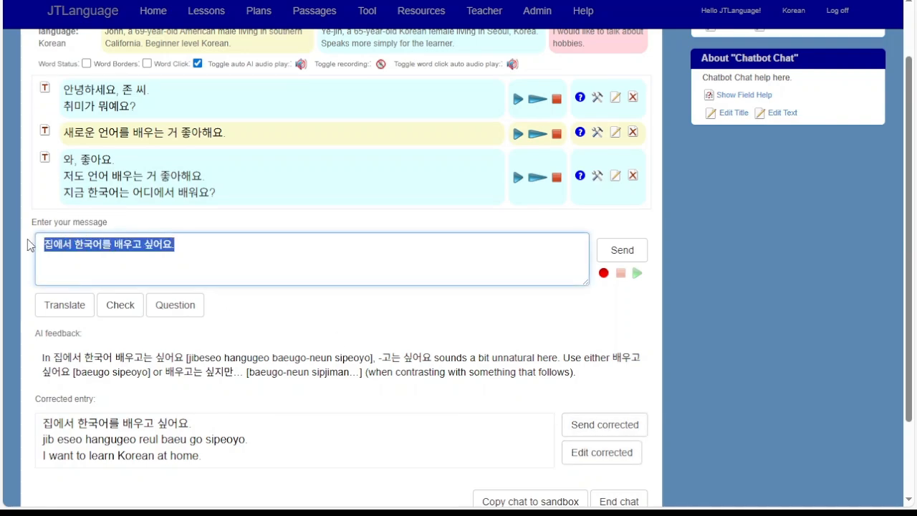
left_click(111, 263)
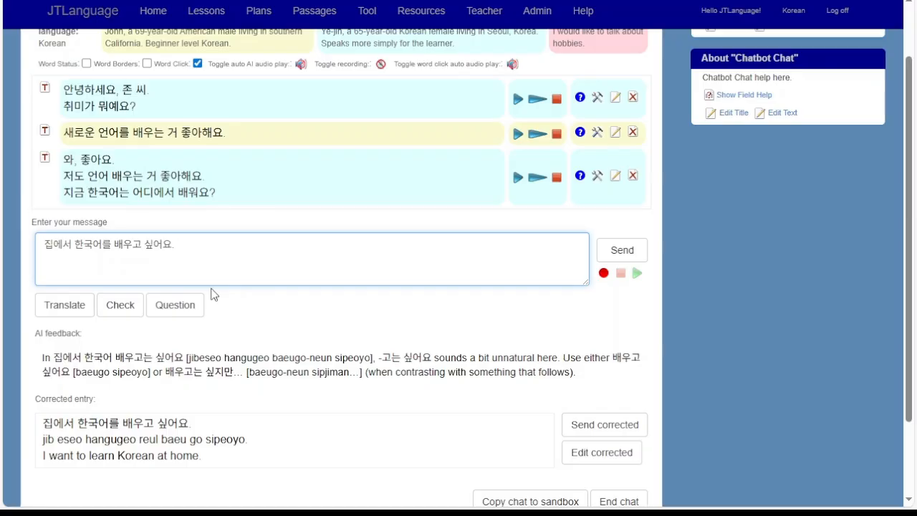
left_click(634, 255)
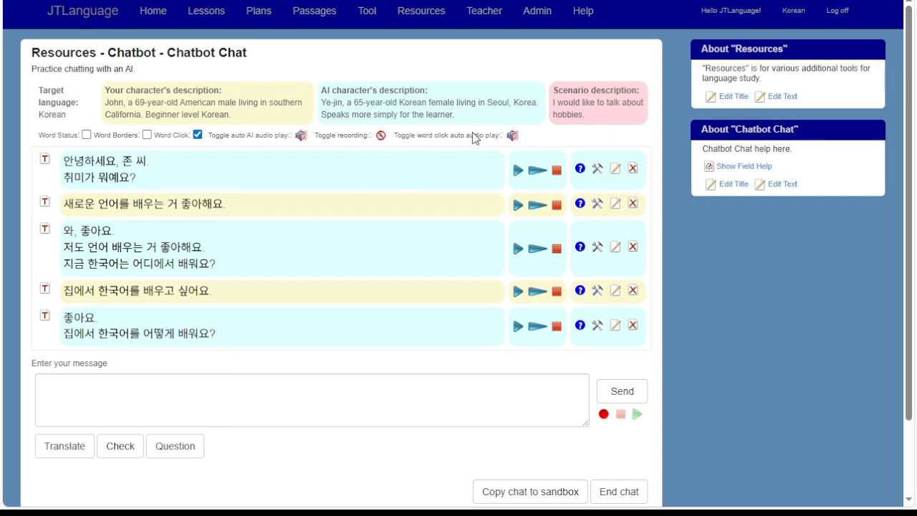
Step: Look up the definitions of 안녕하세요, 씨 and 새로운 in the first chat messages
left_click(512, 136)
left_click(70, 162)
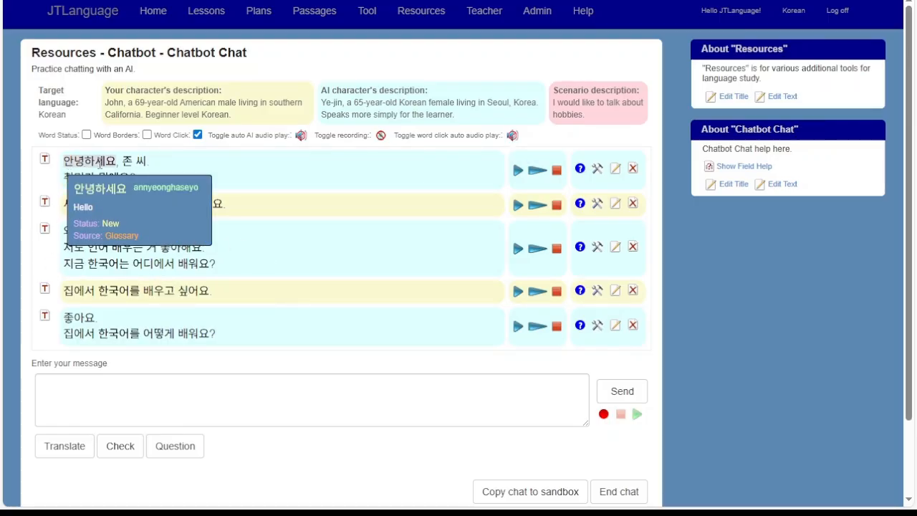
mouse_move(145, 160)
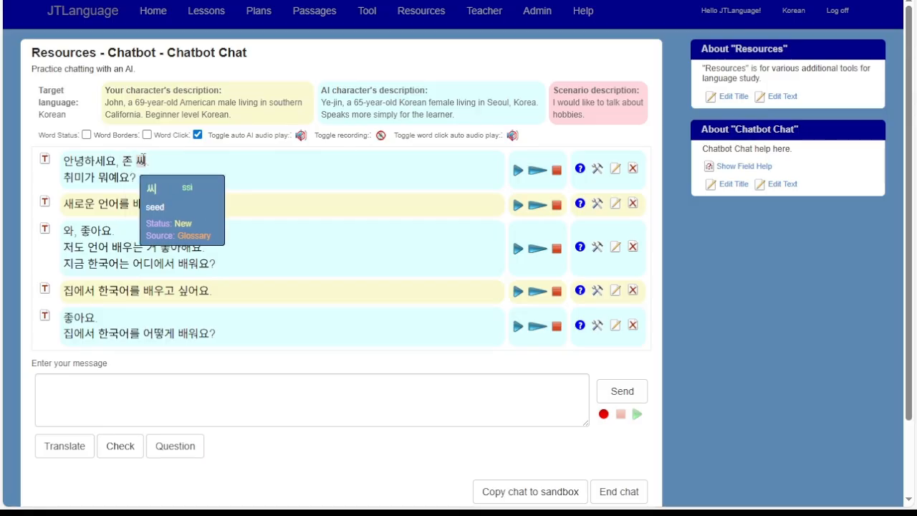
left_click(69, 204)
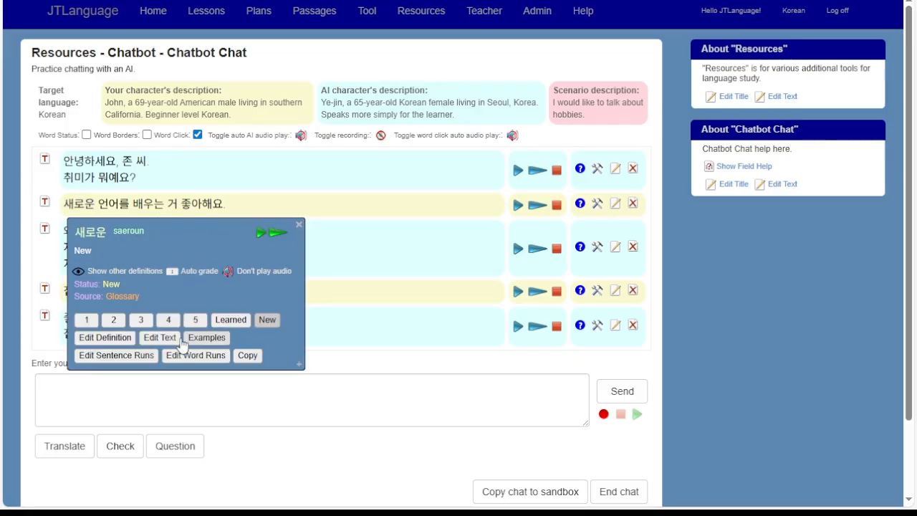
left_click(298, 225)
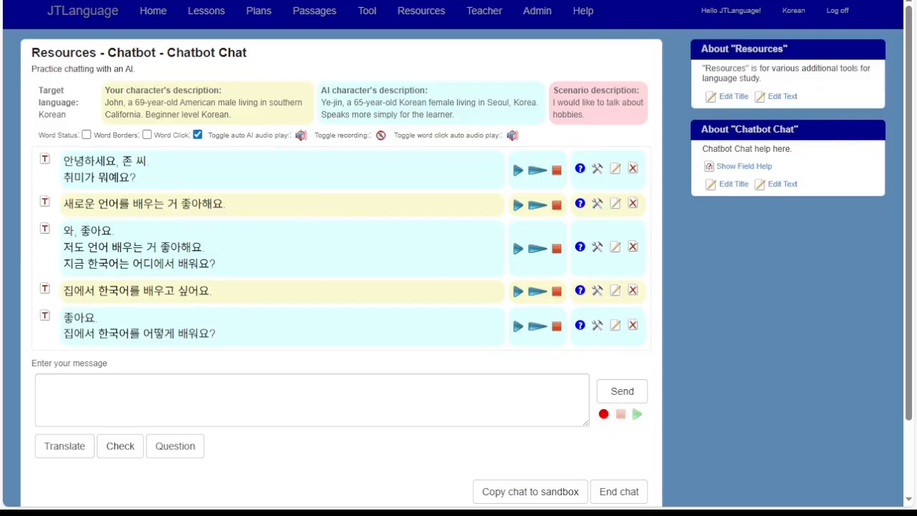
Step: Show the romanization and translation of the AI's latest reply and hide them again
left_click(91, 401)
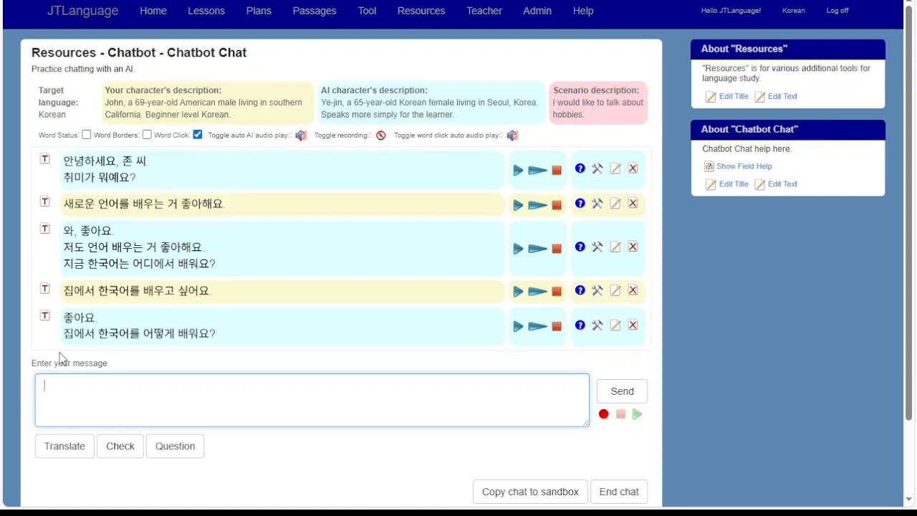
left_click(44, 317)
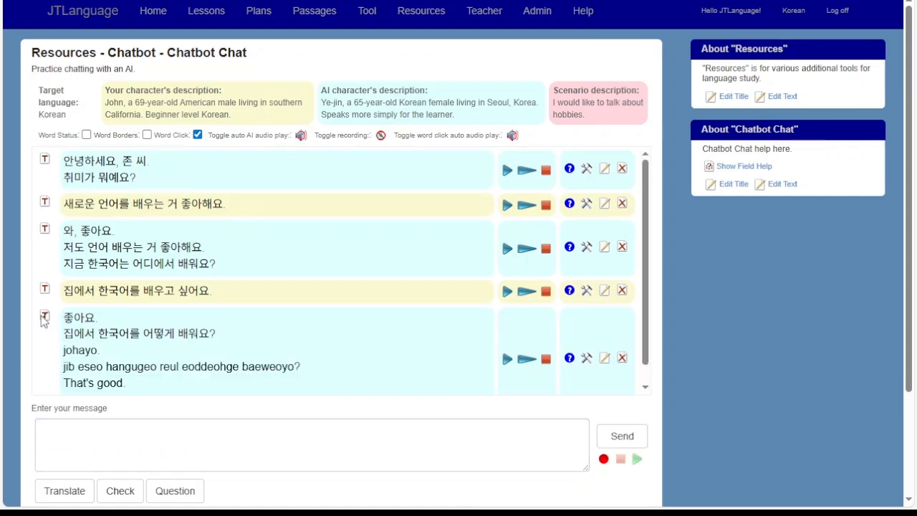
left_click(44, 318)
left_click(68, 391)
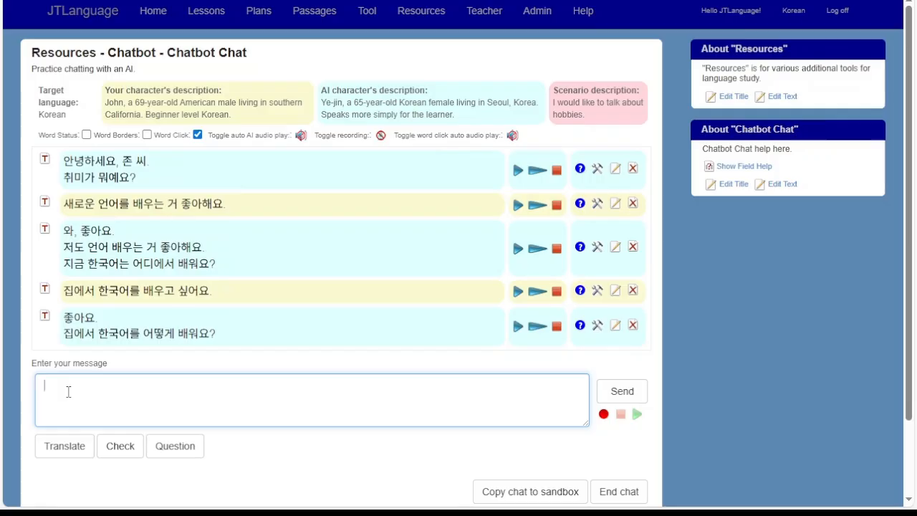
type("ㅆㄷㄴ, ㅑㅅ'ㄴ 려ㅜ")
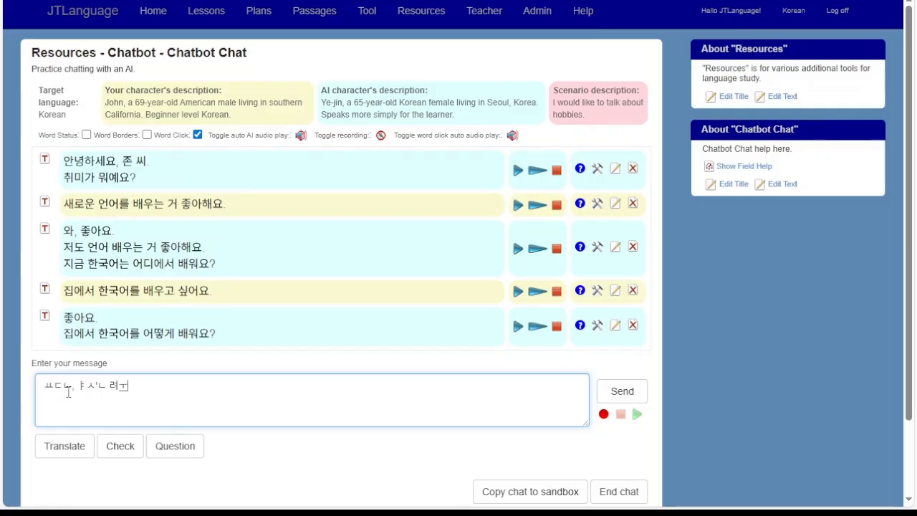
type(".")
key("BackSpace")
key("BackSpace")
key("BackSpace")
key("BackSpace")
key("BackSpace")
key("BackSpace")
key("BackSpace")
key("BackSpace")
key("BackSpace")
key("BackSpace")
key("BackSpace")
key("BackSpace")
key("BackSpace")
Step: Enter the English message "Yes, it's fun!" and translate it into Korean
type("Yes")
type(". i")
type("t's fun!")
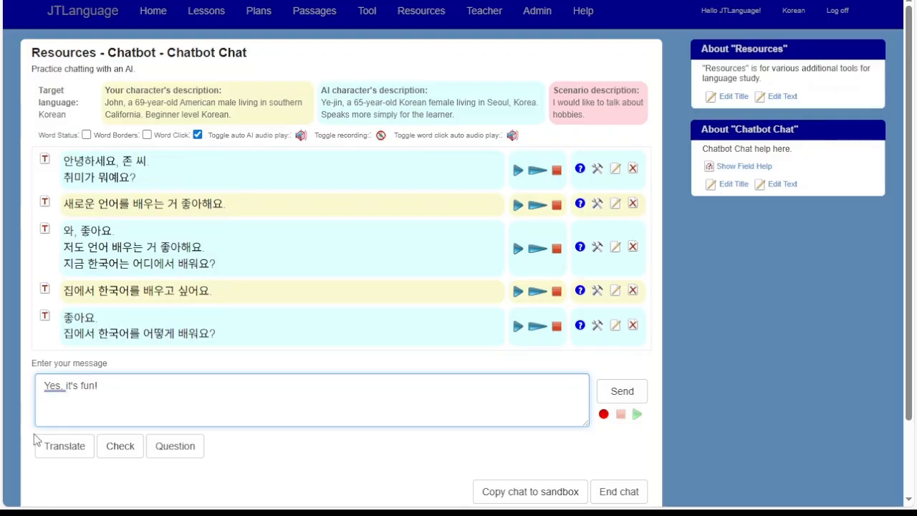
left_click(52, 453)
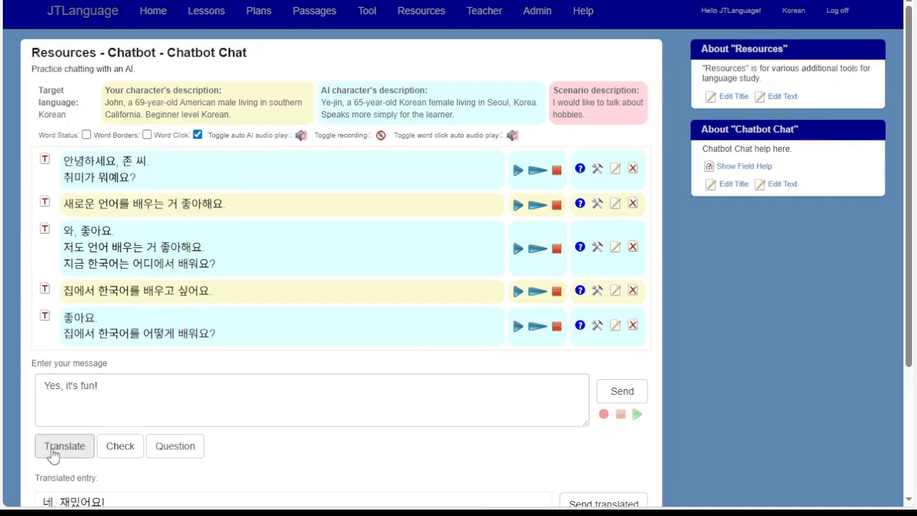
Step: Replace the English message with its translation 네, 재밌어요! and send it to the chatbot
scroll(272, 459, "down", 2)
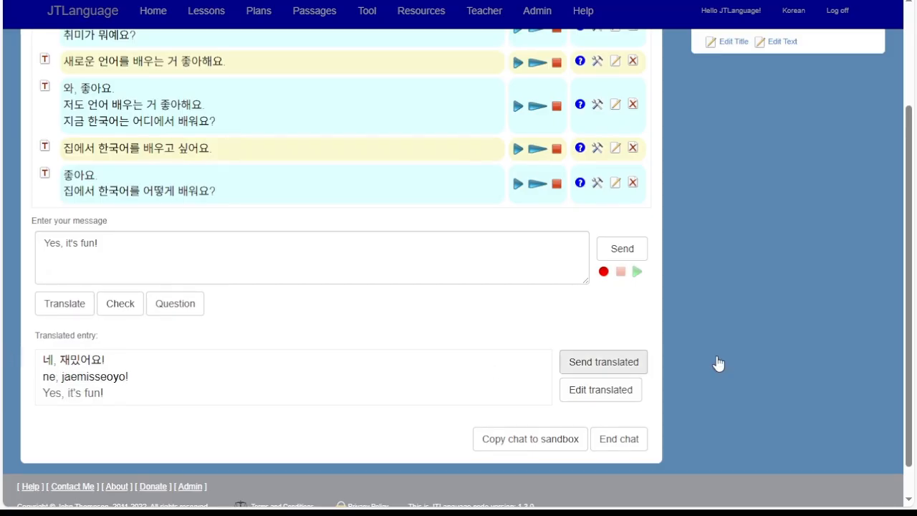
left_click(588, 396)
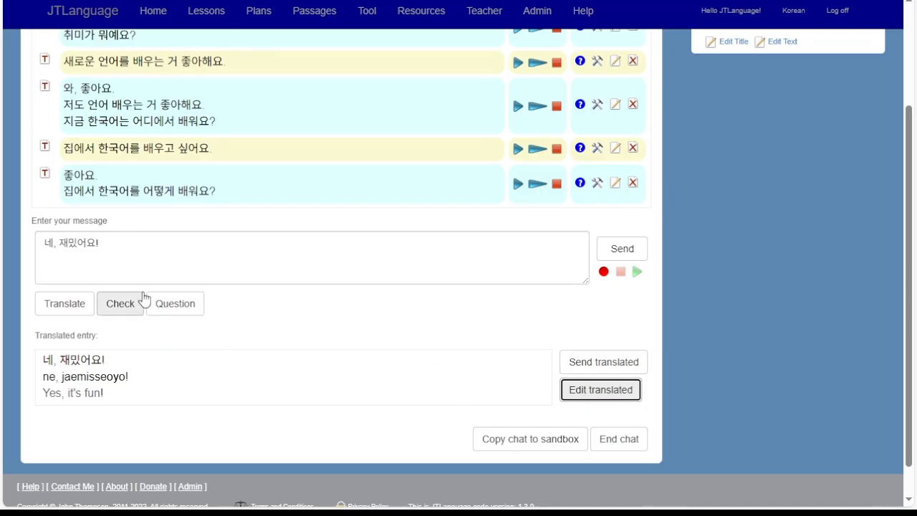
left_click(627, 259)
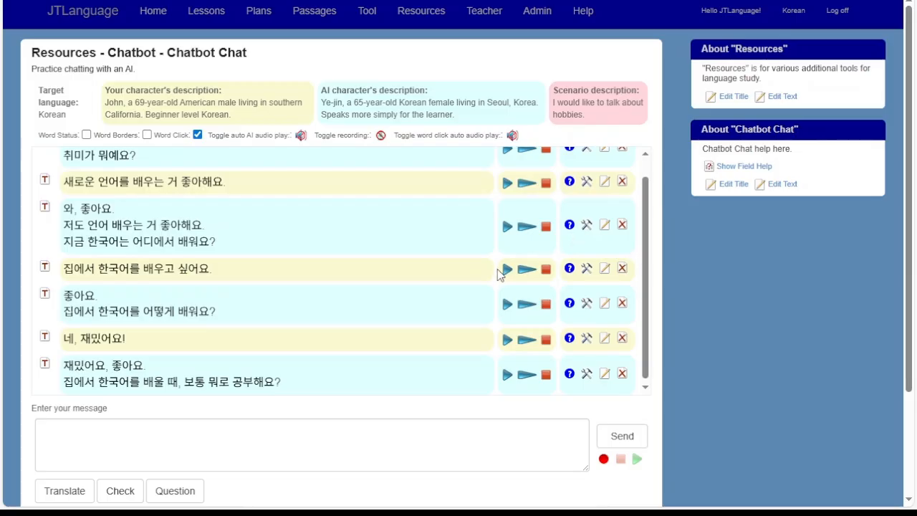
Step: Dictate 한국어 배우고 싶어요. as a voice-recorded message and clear the transcribed text
scroll(494, 276, "down", 1)
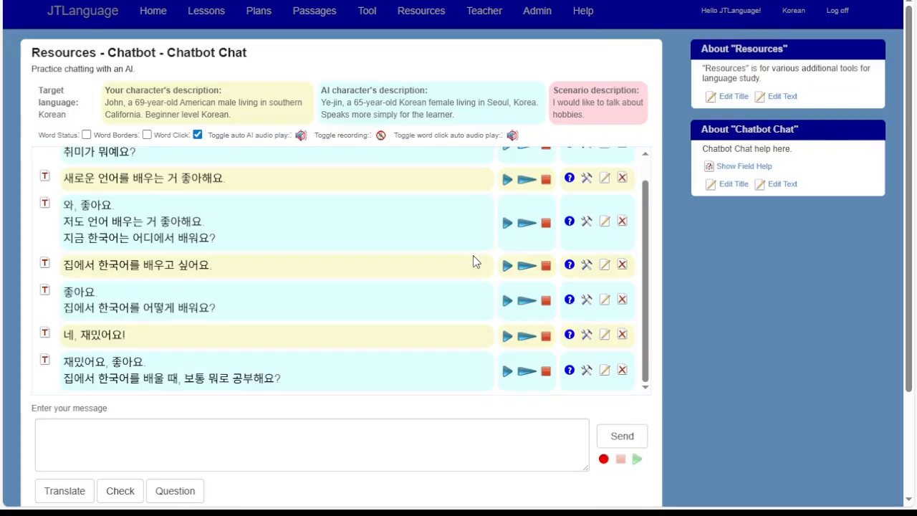
scroll(473, 262, "up", 1)
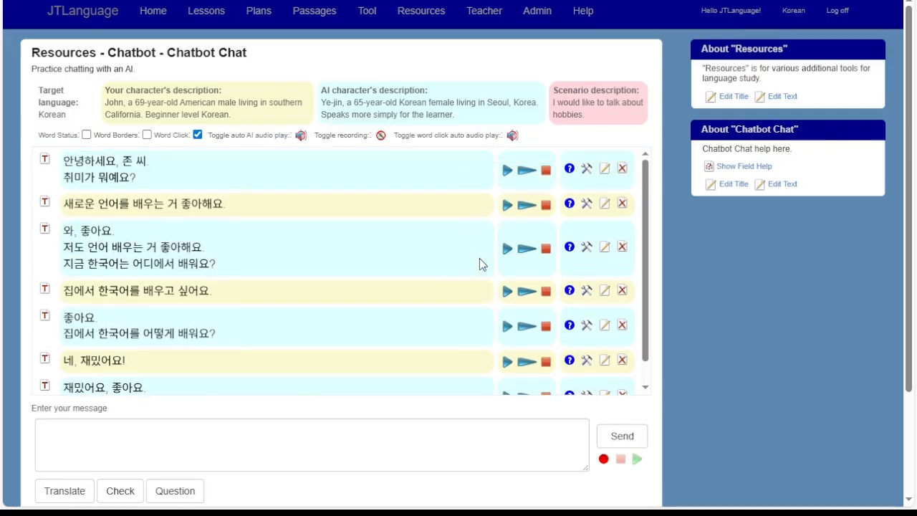
scroll(473, 375, "down", 1)
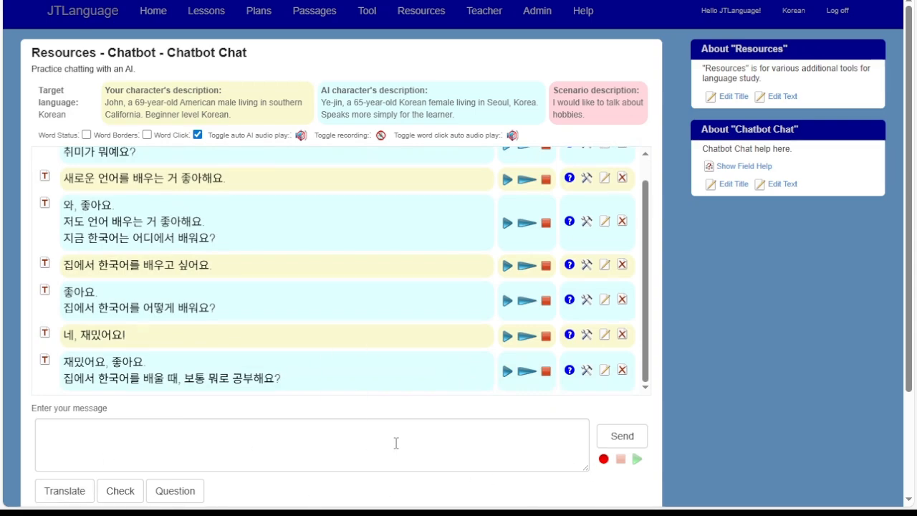
left_click(603, 459)
left_click(621, 459)
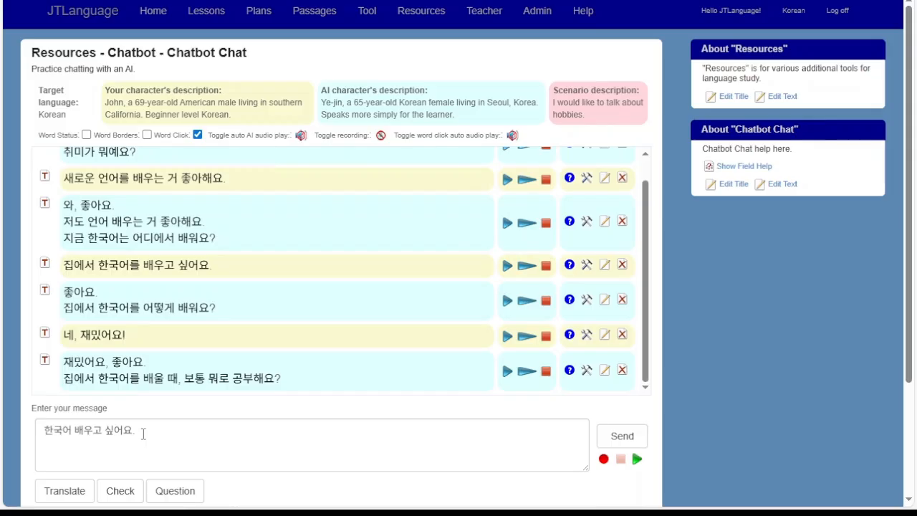
left_click_drag(143, 433, 21, 424)
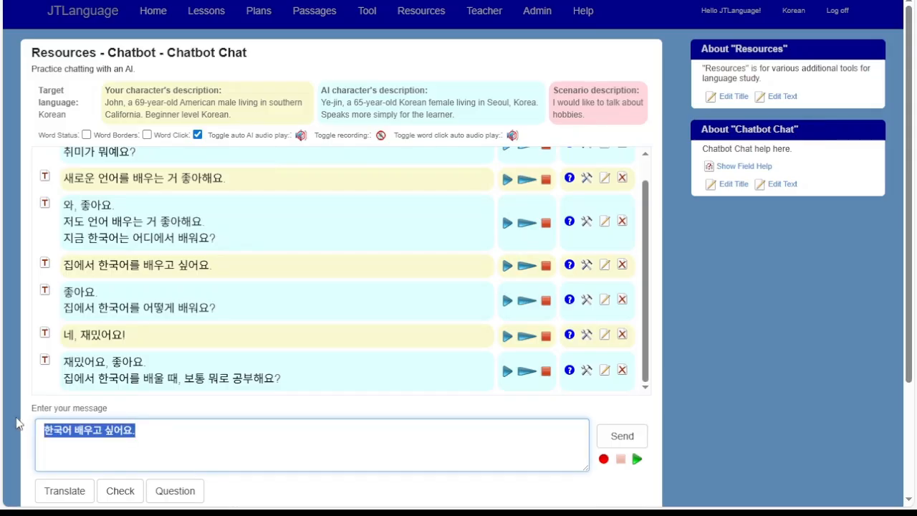
key("BackSpace")
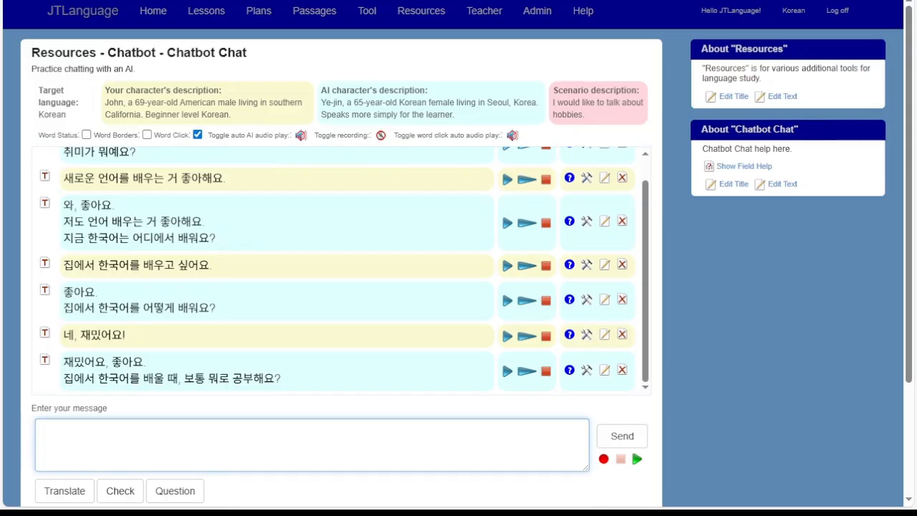
Step: Dictate 한국어를 배우고 싶어요. as the message and send it to the chatbot after checking it
left_click(603, 459)
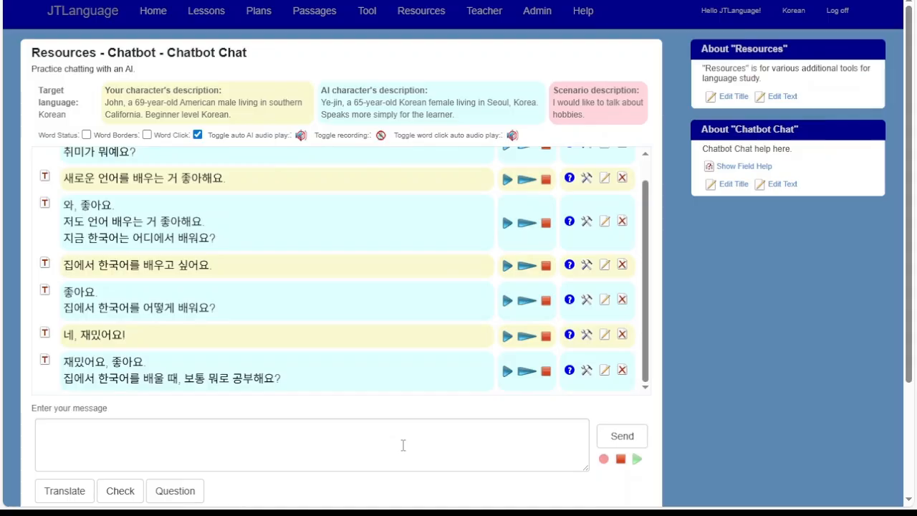
left_click(620, 459)
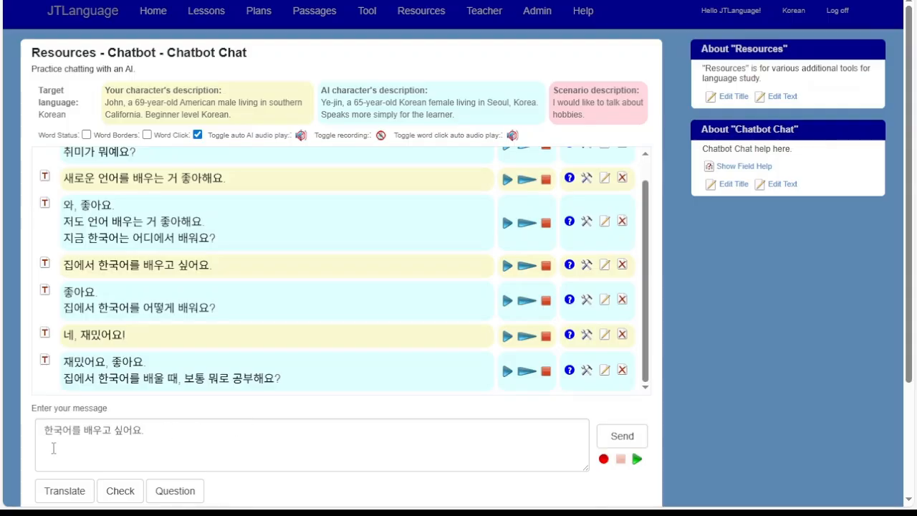
left_click(119, 499)
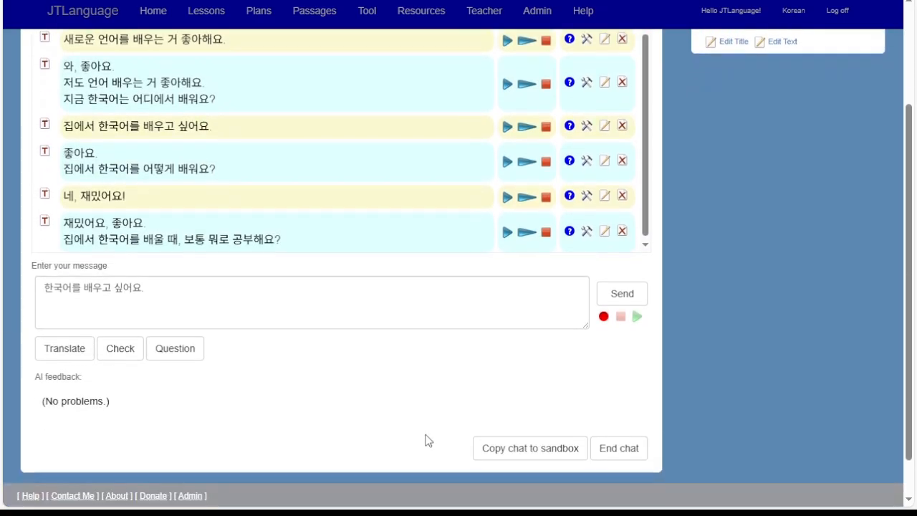
scroll(428, 441, "up", 2)
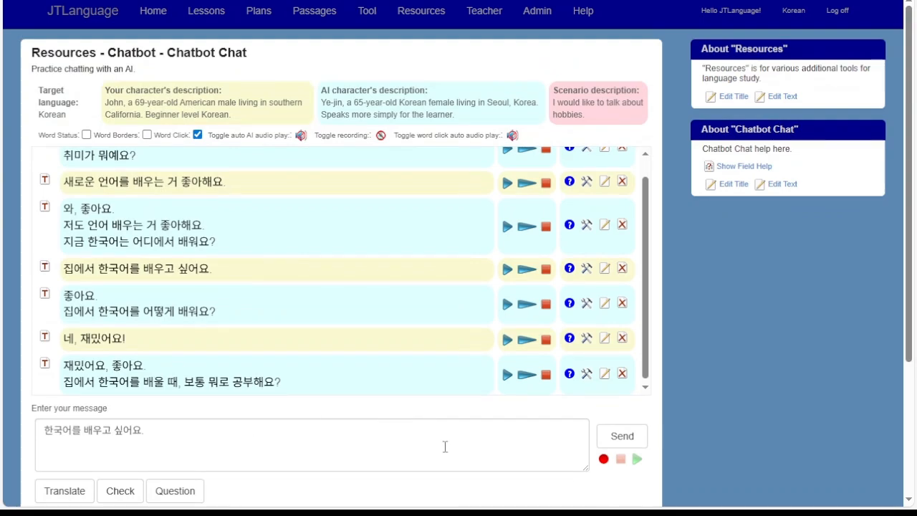
left_click(610, 444)
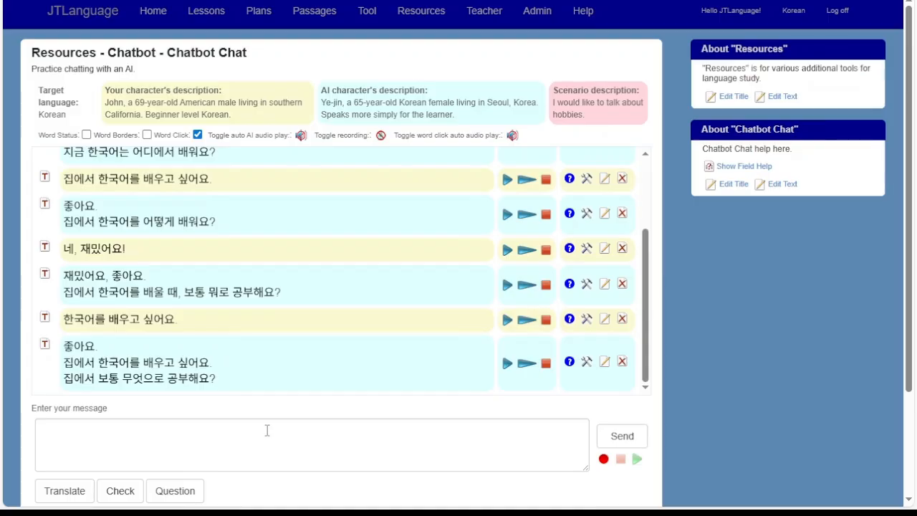
Step: Copy the chat about hobbies to the sandbox
scroll(303, 429, "down", 1)
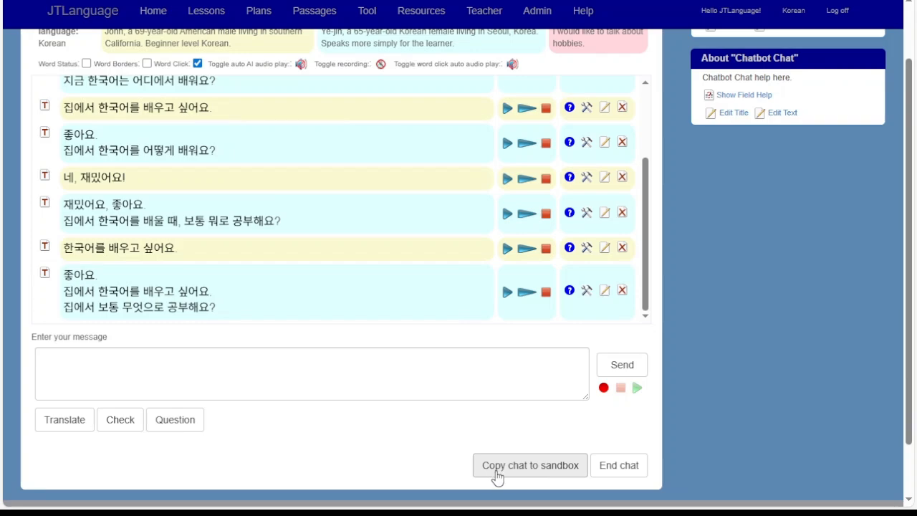
left_click(525, 469)
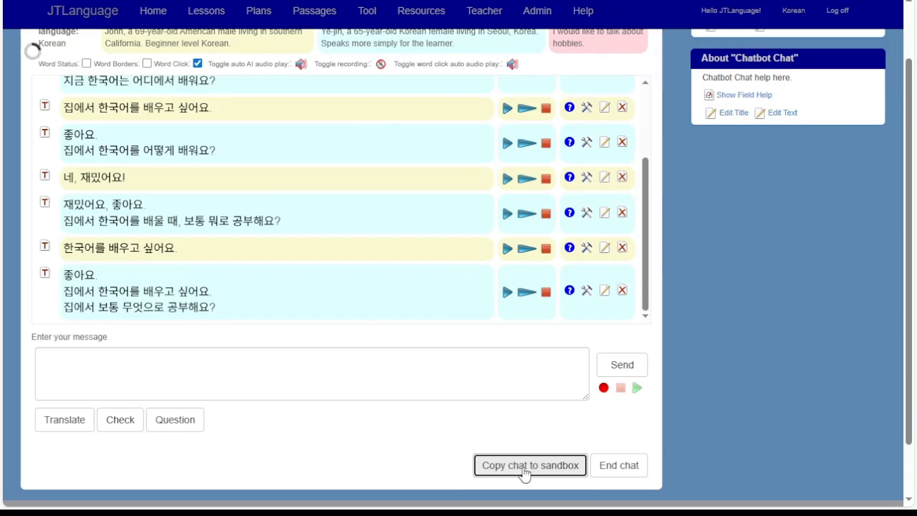
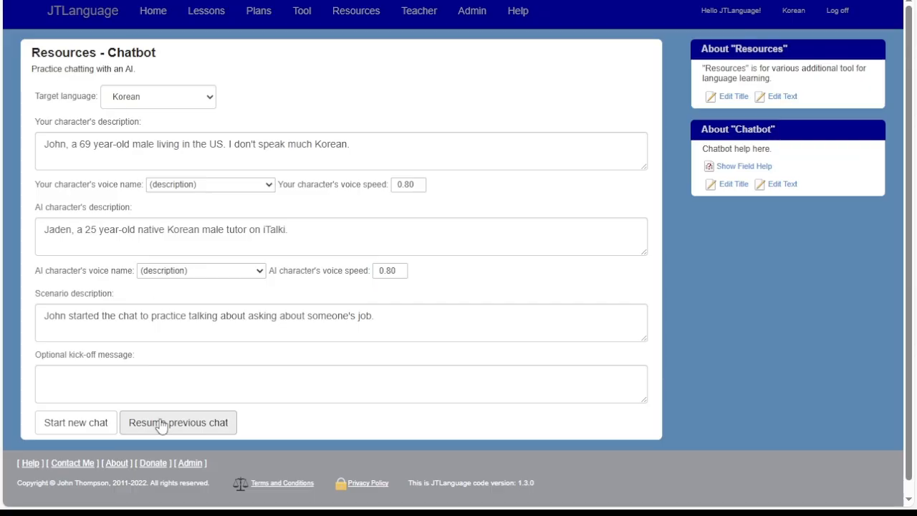
Step: Resume the previous chat about asking someone's job and copy it to the sandbox
left_click(164, 426)
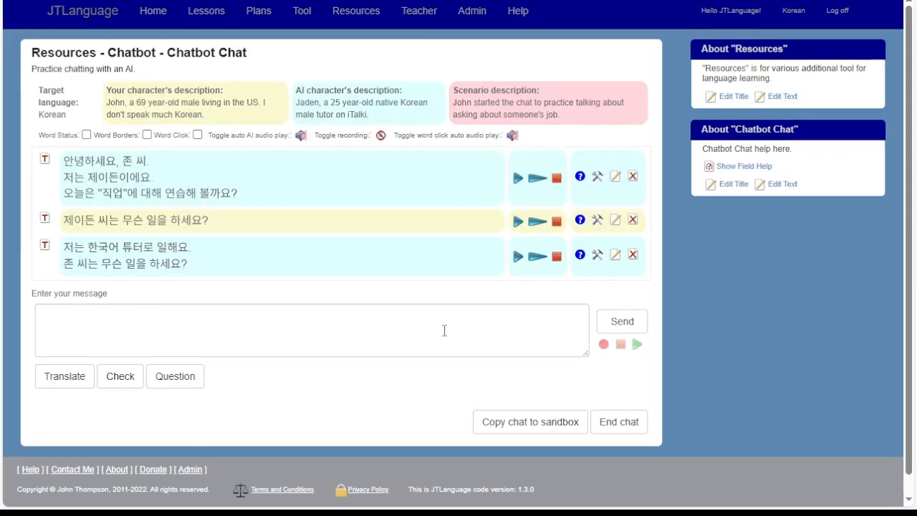
left_click(529, 423)
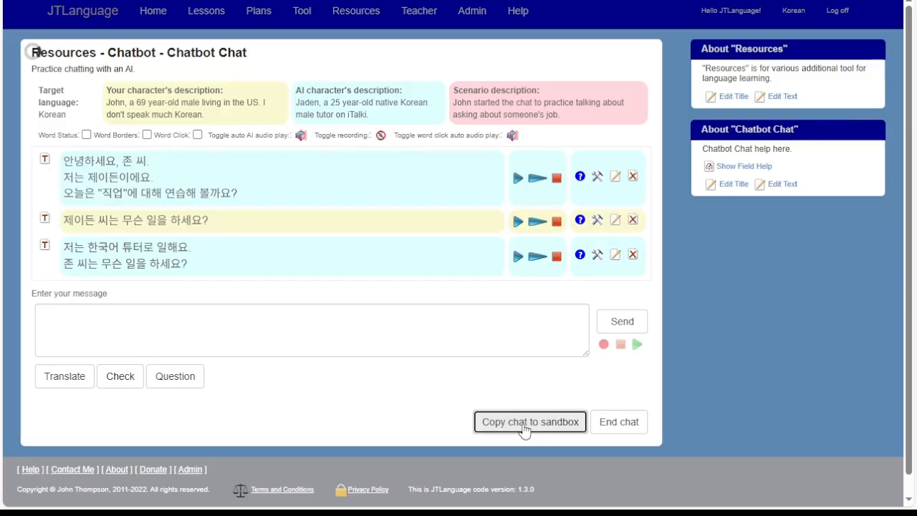
Step: Delete the Test Korean course from the course list
left_click(201, 17)
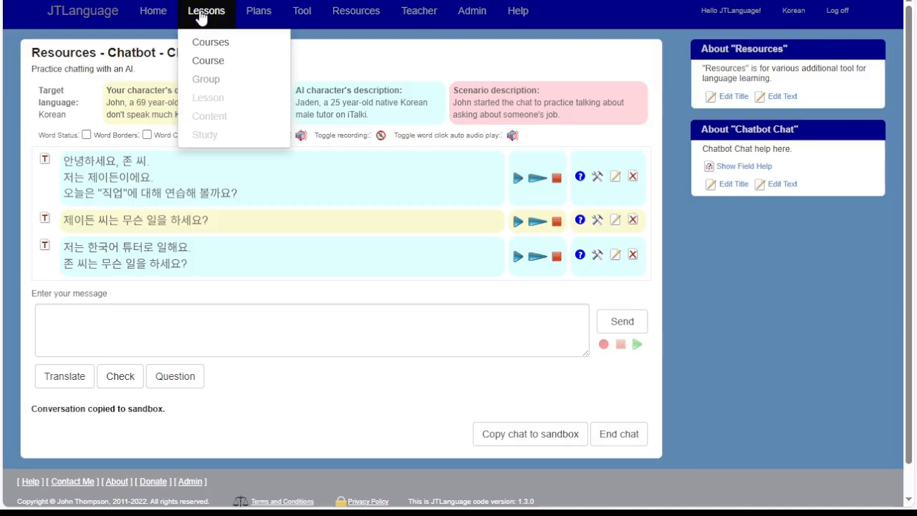
left_click(201, 44)
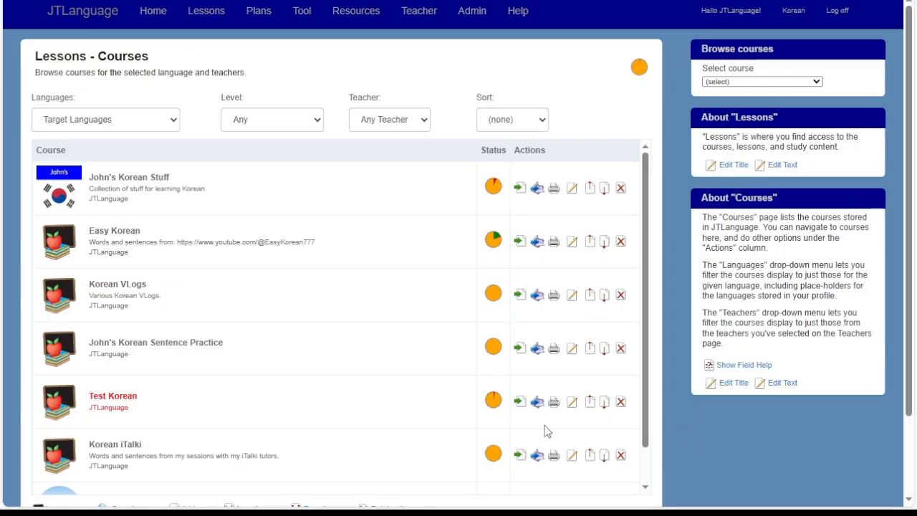
left_click(622, 408)
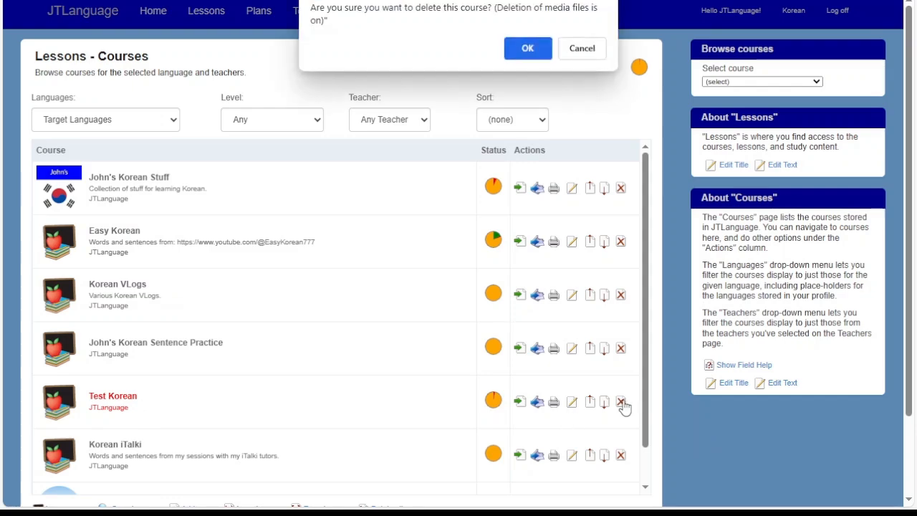
left_click(527, 47)
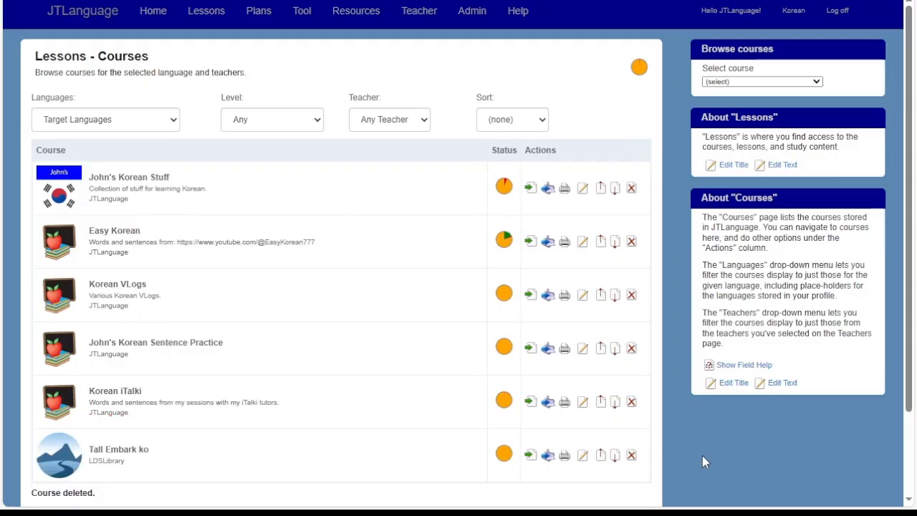
Step: Add a new course titled Korean Demo Course with the description "Description here."
scroll(702, 462, "down", 2)
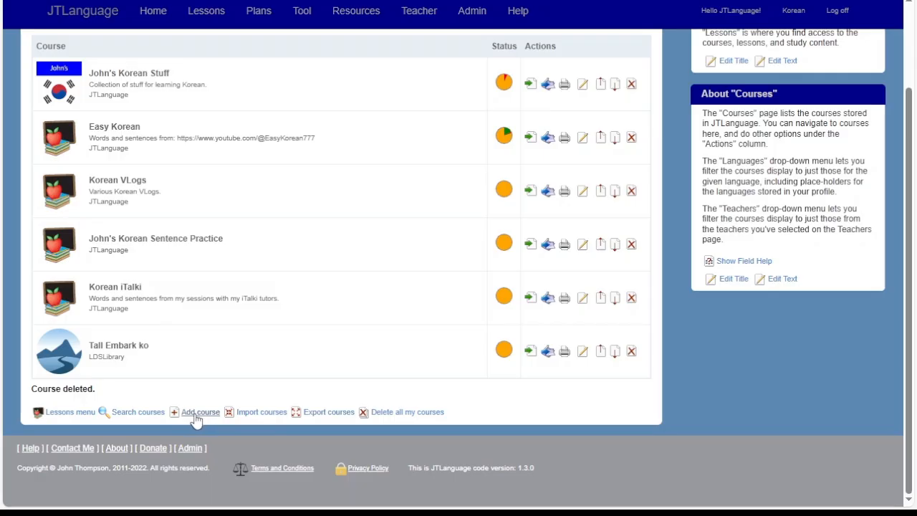
left_click(192, 418)
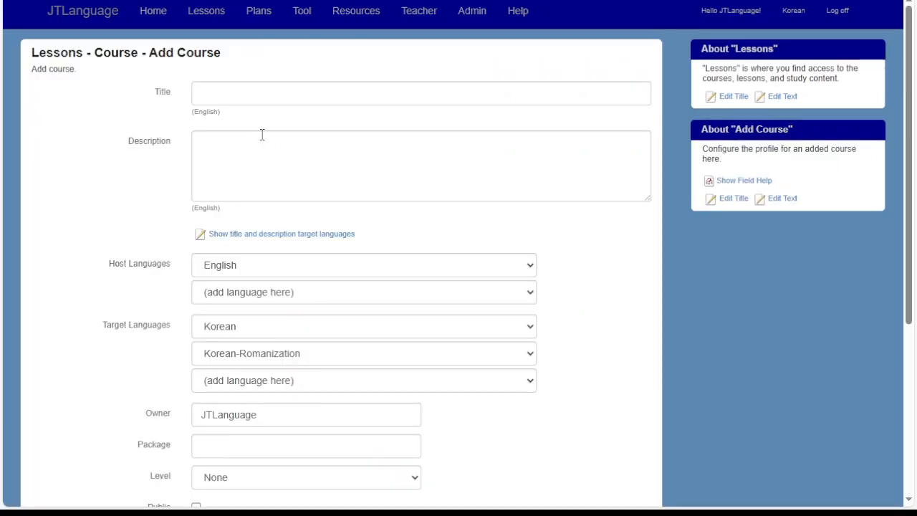
left_click(238, 103)
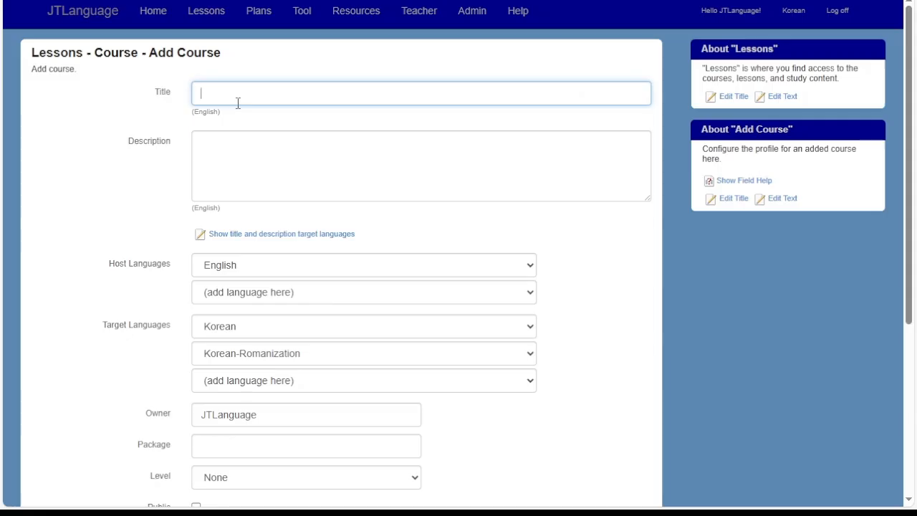
type("Korean Demo Course")
left_click(229, 143)
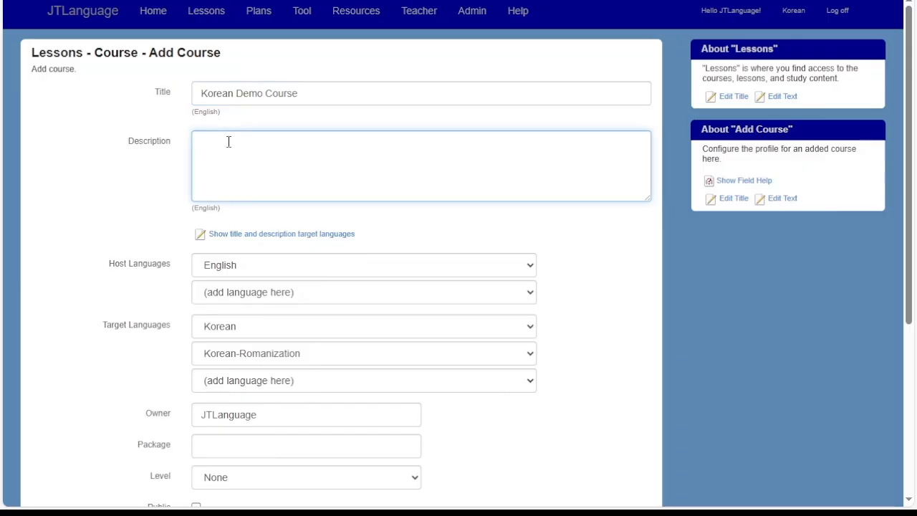
type("Description here.")
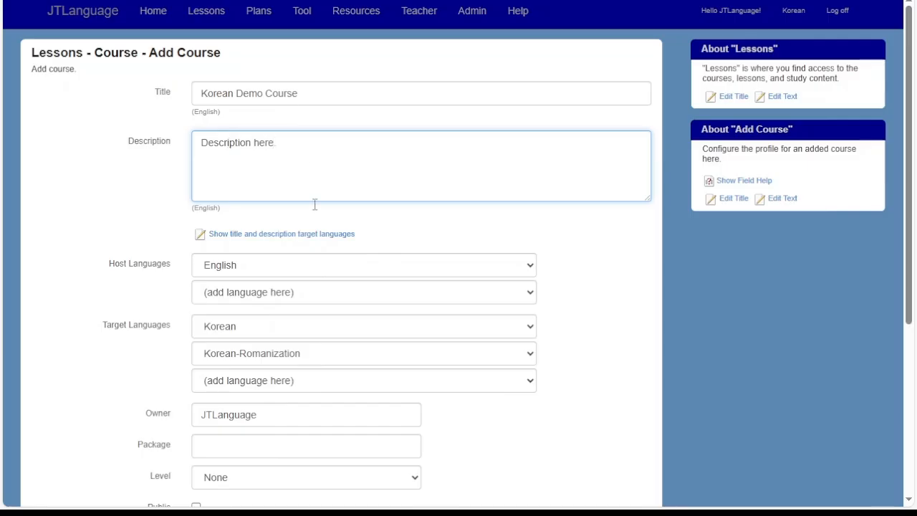
Step: Set the new course's master template to Vocabulary Group and save the course
scroll(317, 282, "down", 2)
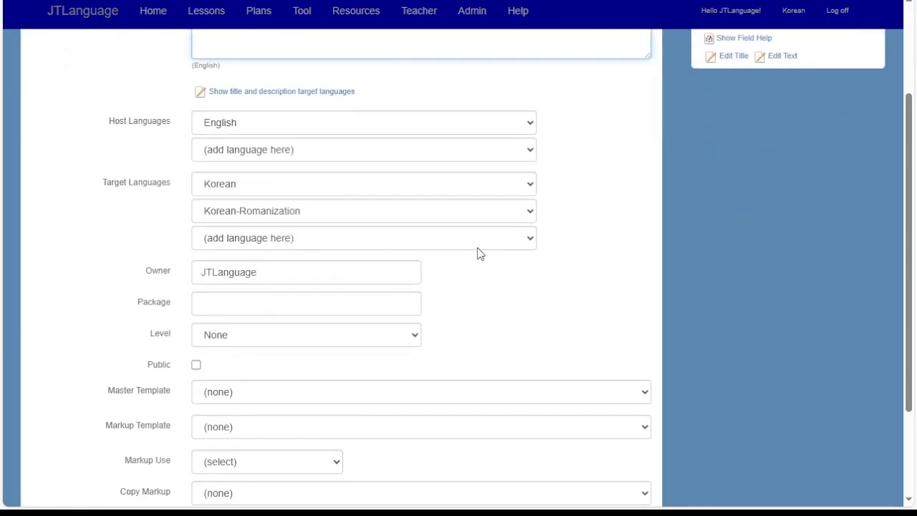
scroll(478, 255, "down", 1)
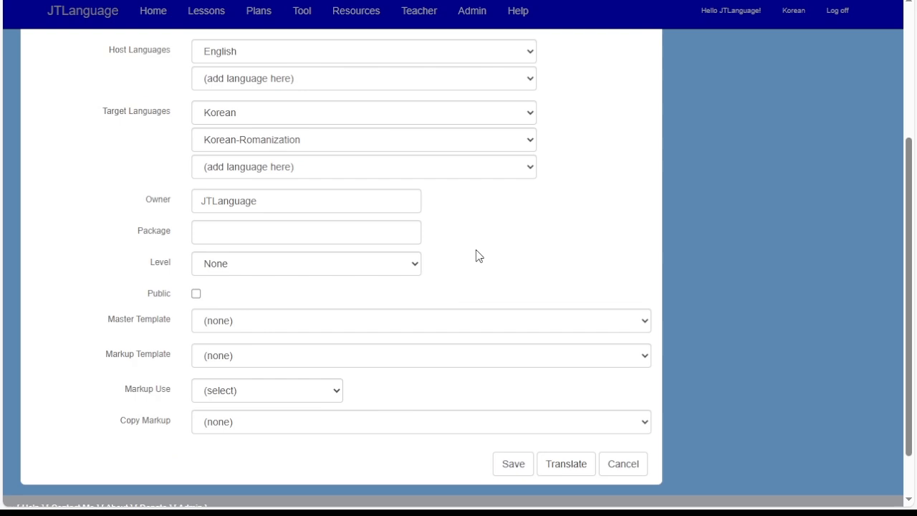
left_click(230, 332)
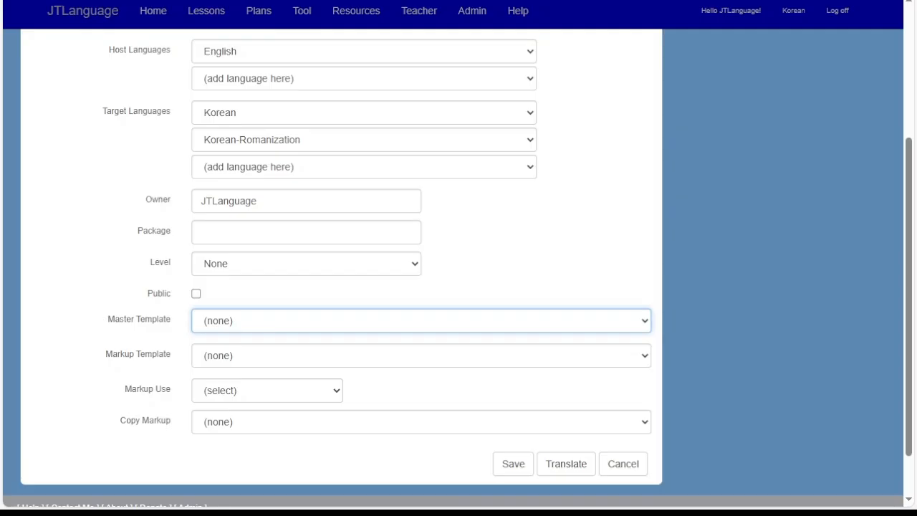
left_click(301, 10)
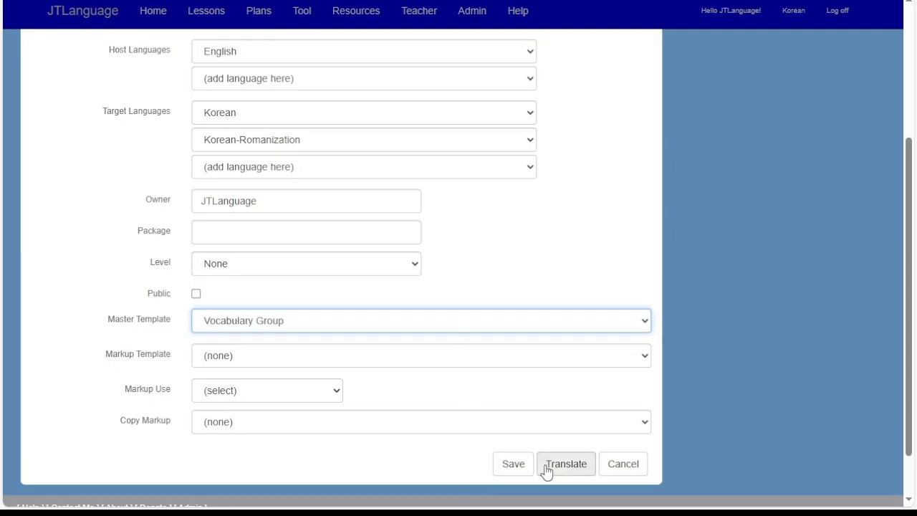
left_click(510, 465)
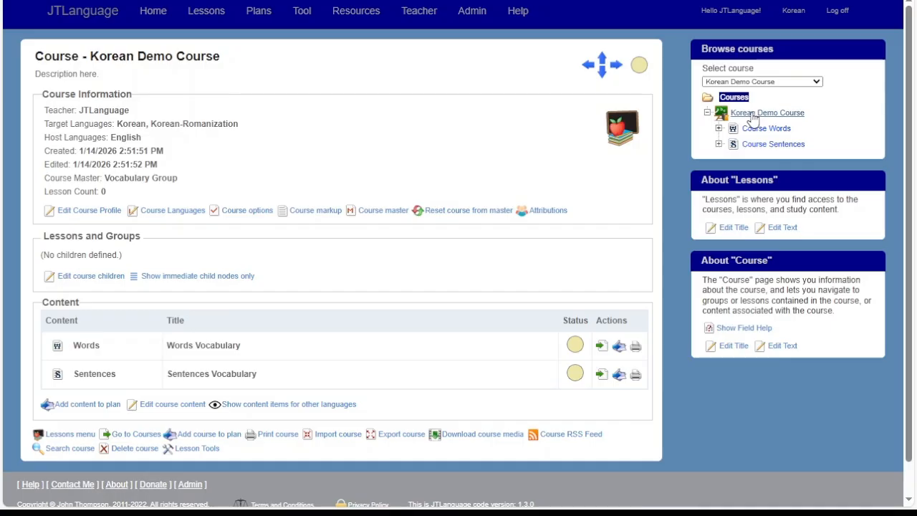
Step: Add a lesson to Korean Demo Course titled My Lesson with the description "My description."
left_click(89, 277)
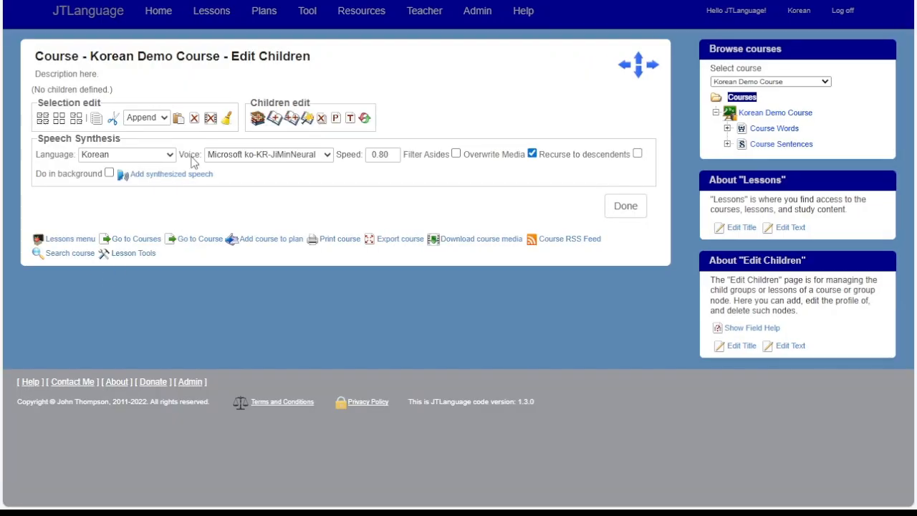
left_click(275, 123)
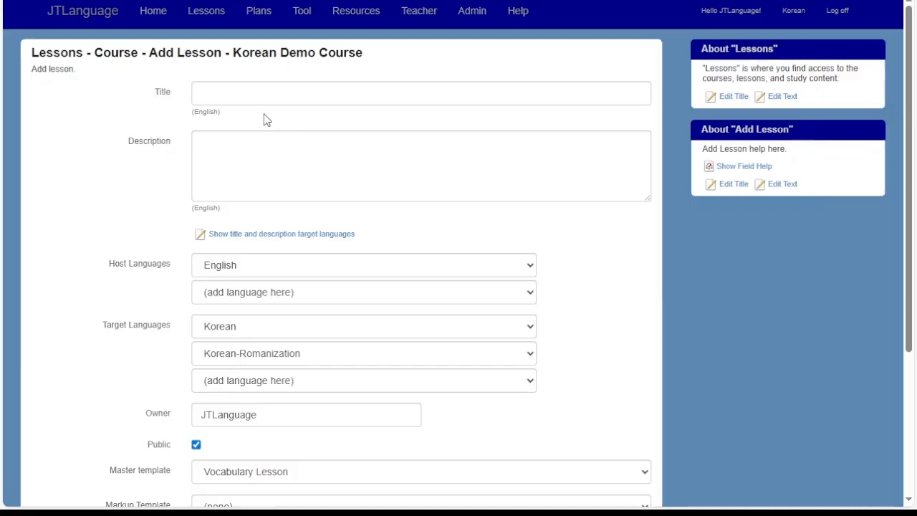
left_click(234, 93)
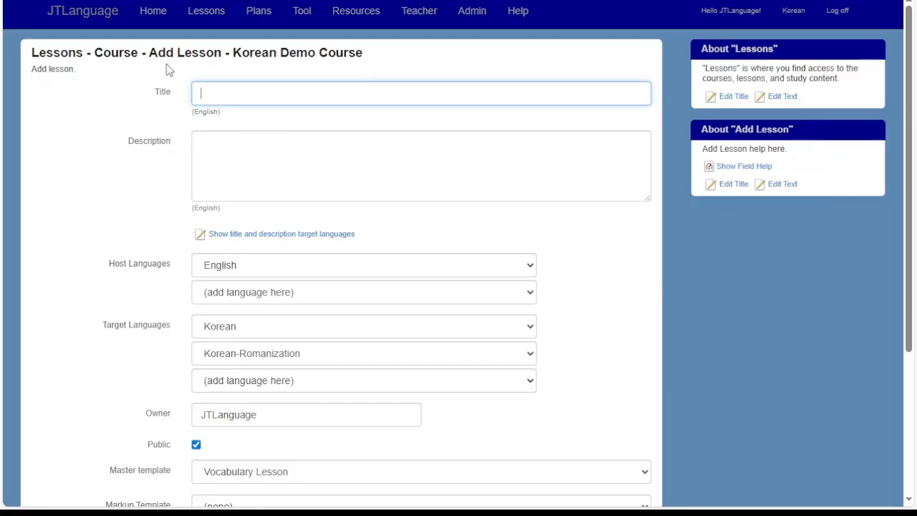
type("MyLesson")
left_click(214, 93)
left_click(220, 146)
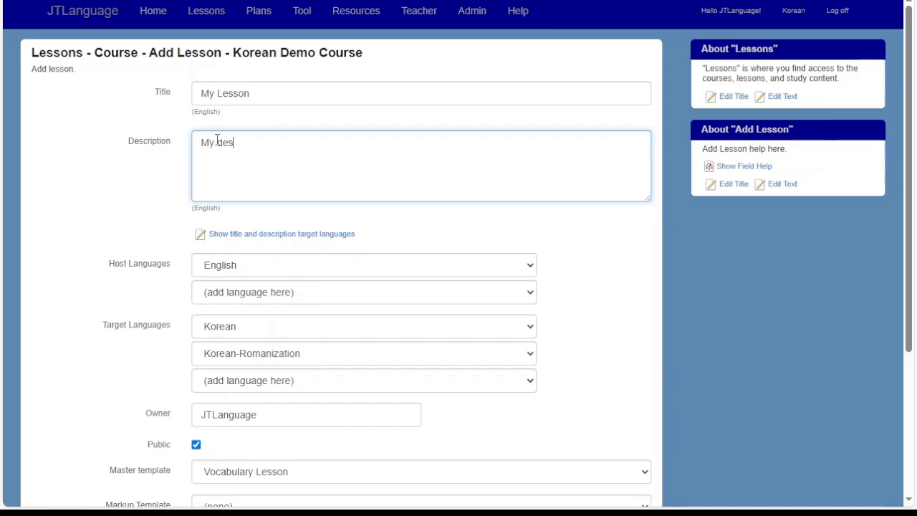
type("My description.")
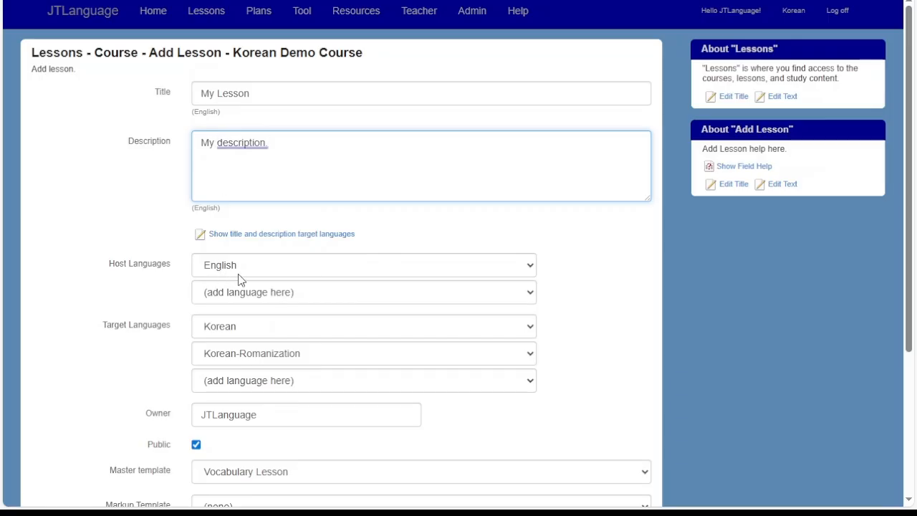
Step: Review the remaining settings of the new lesson and save it
scroll(327, 311, "down", 1)
scroll(328, 310, "down", 1)
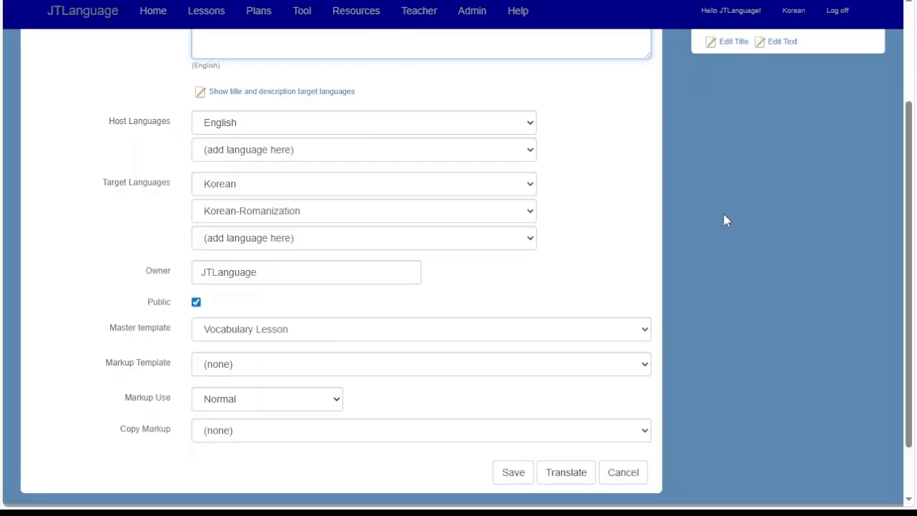
left_click(419, 16)
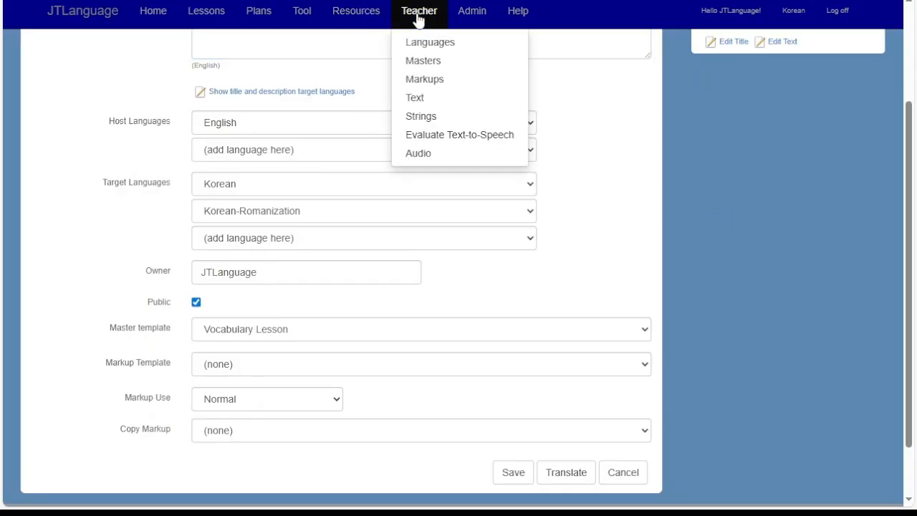
left_click(729, 128)
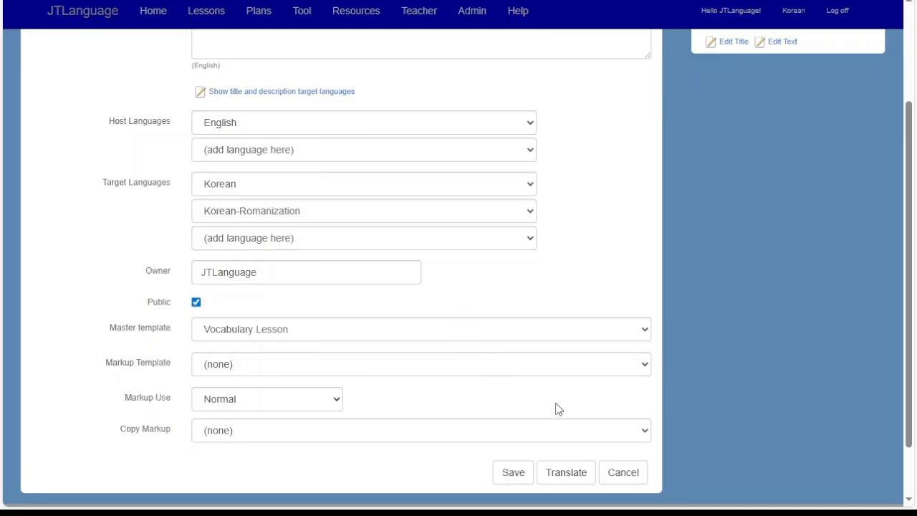
left_click(512, 474)
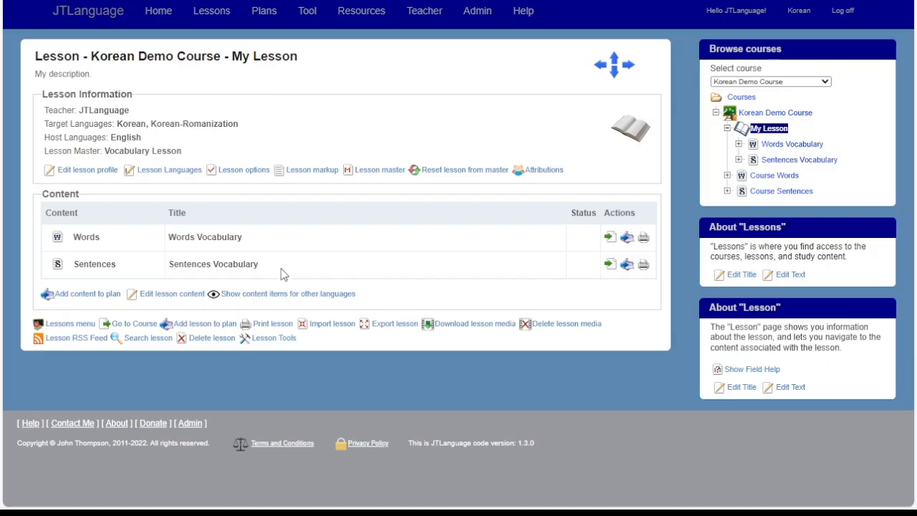
Step: Append a study item with the English text "frustrated" to My Lesson's Words vocabulary and translate it into Korean
left_click(187, 244)
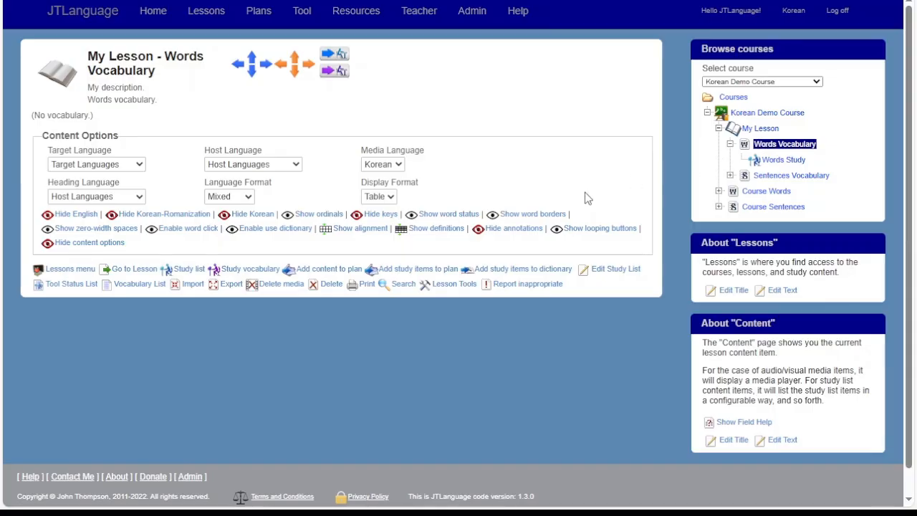
left_click(618, 272)
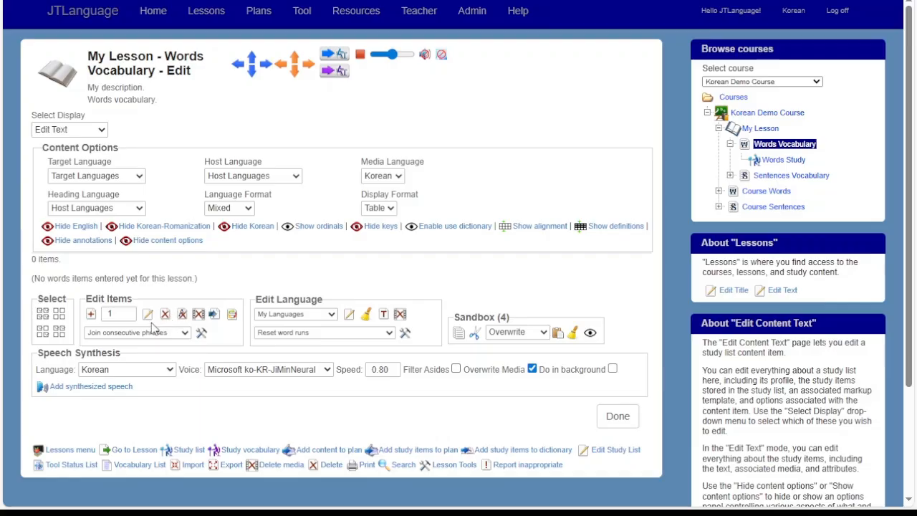
left_click(91, 316)
left_click(91, 316)
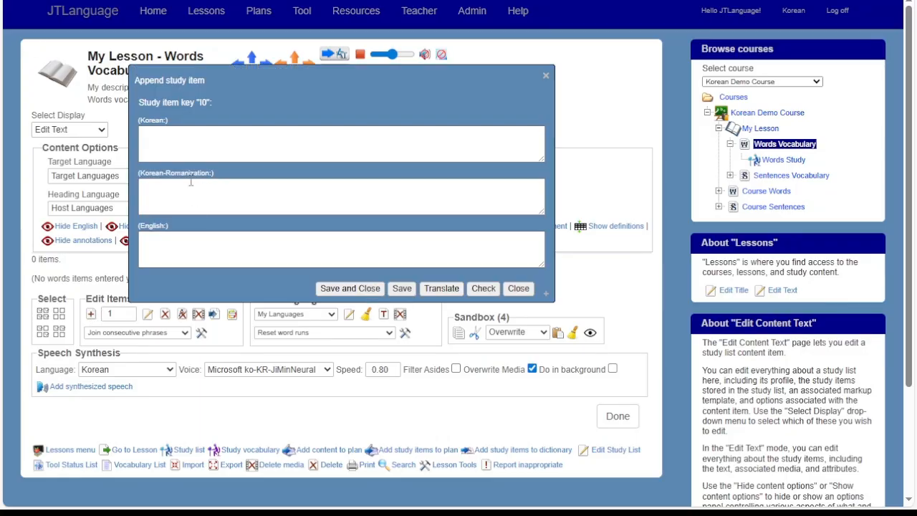
left_click(162, 249)
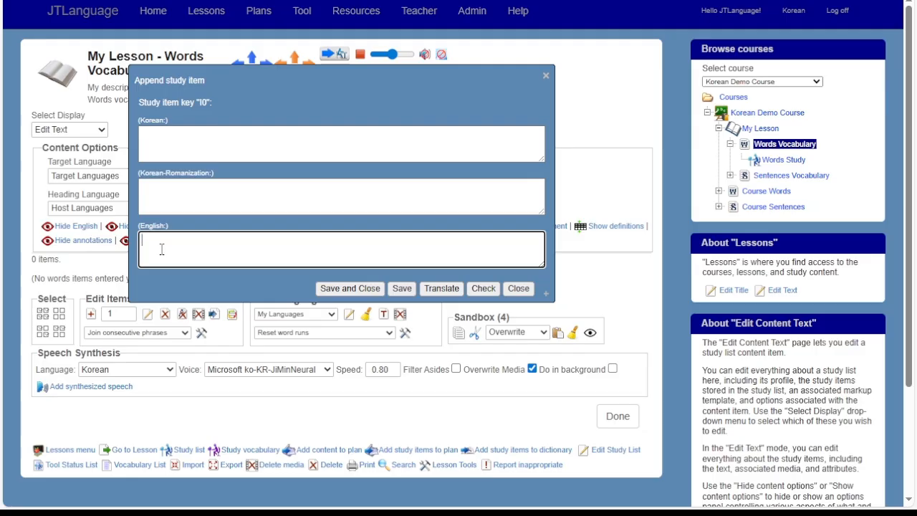
type("fr")
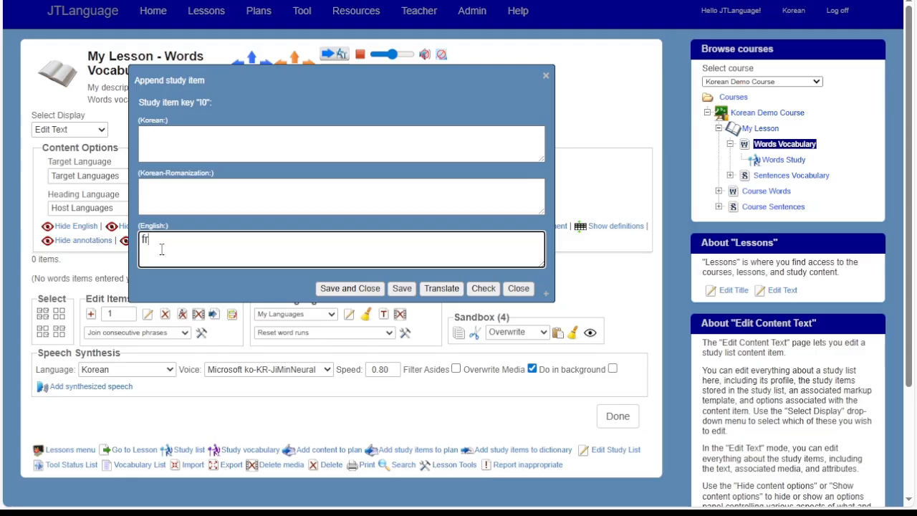
type("ustrated")
left_click(442, 291)
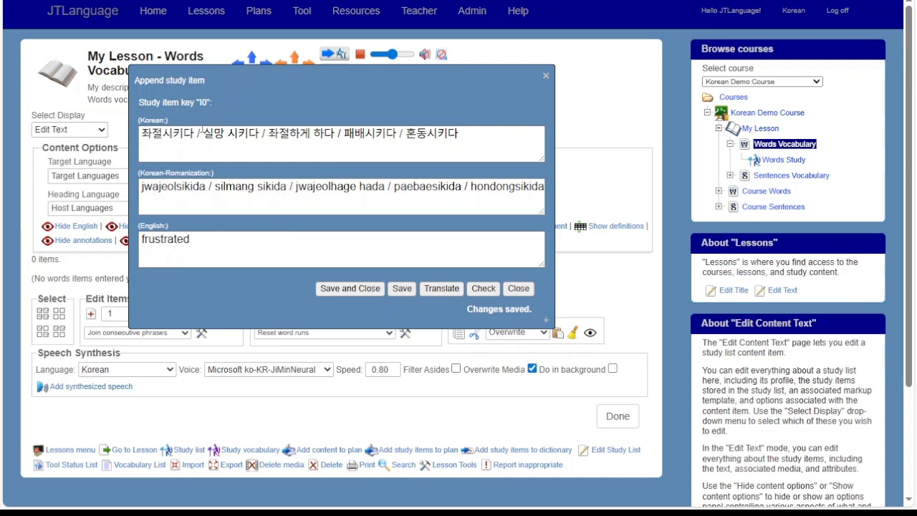
Step: Trim the item's Korean text to 좌절시키다 and its romanization to jwajeolsikida, keeping only the first translation, and save the item
left_click(195, 133)
left_click_drag(195, 133, 469, 130)
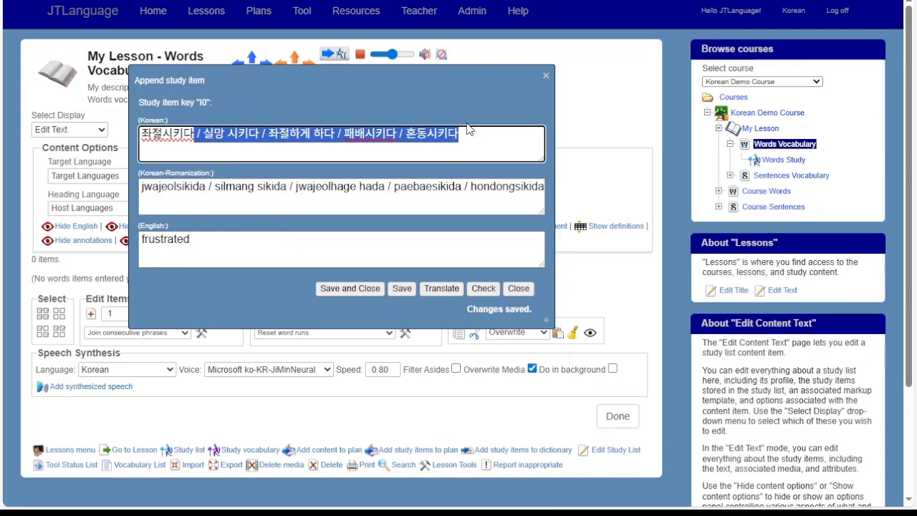
key("Delete")
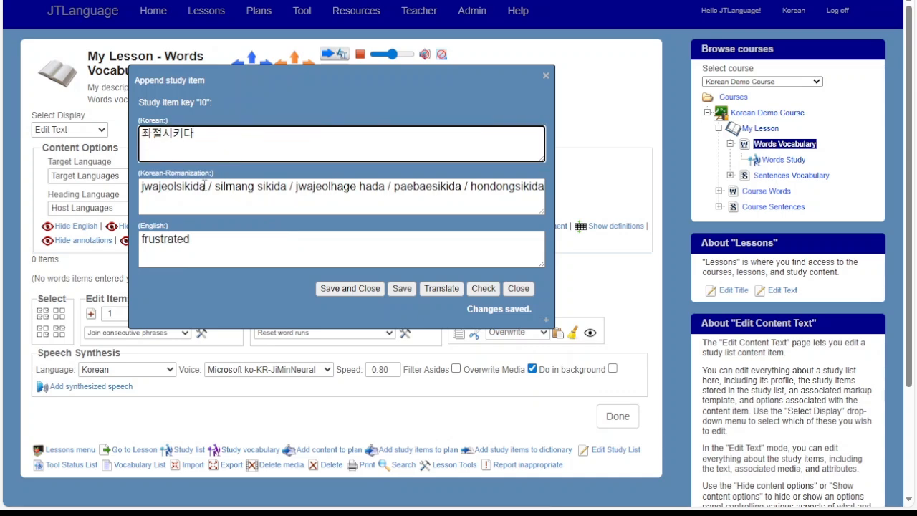
left_click_drag(206, 186, 343, 188)
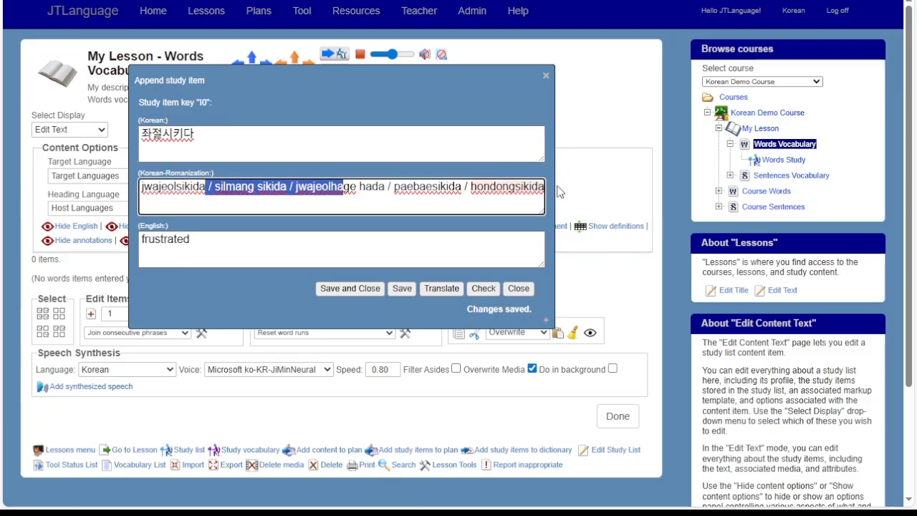
left_click_drag(560, 192, 539, 188)
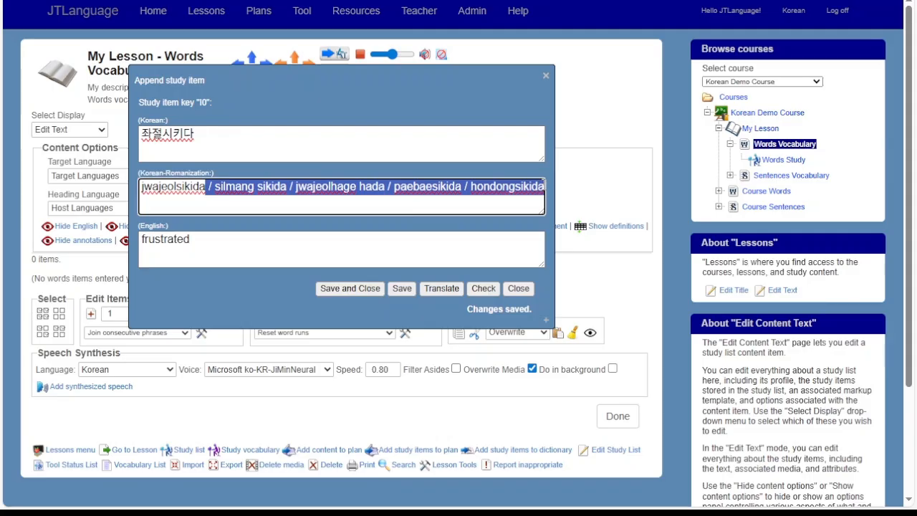
key("BackSpace")
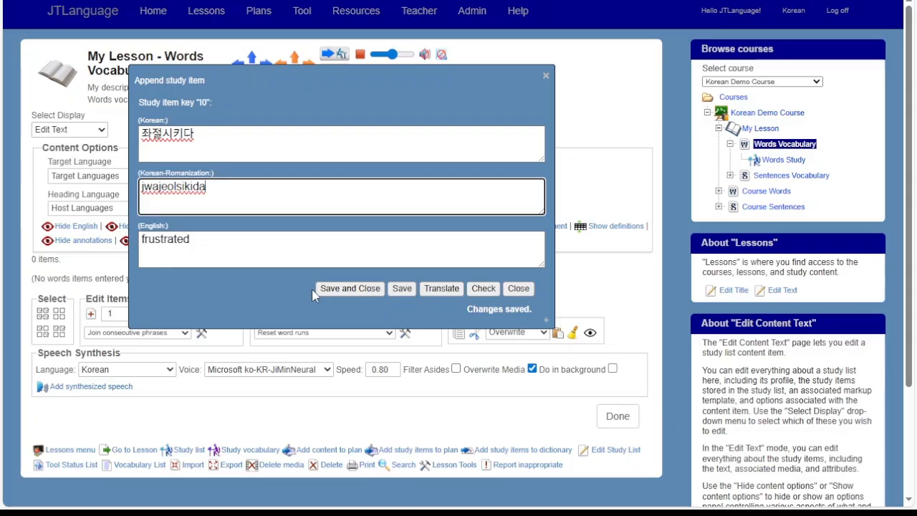
left_click(350, 290)
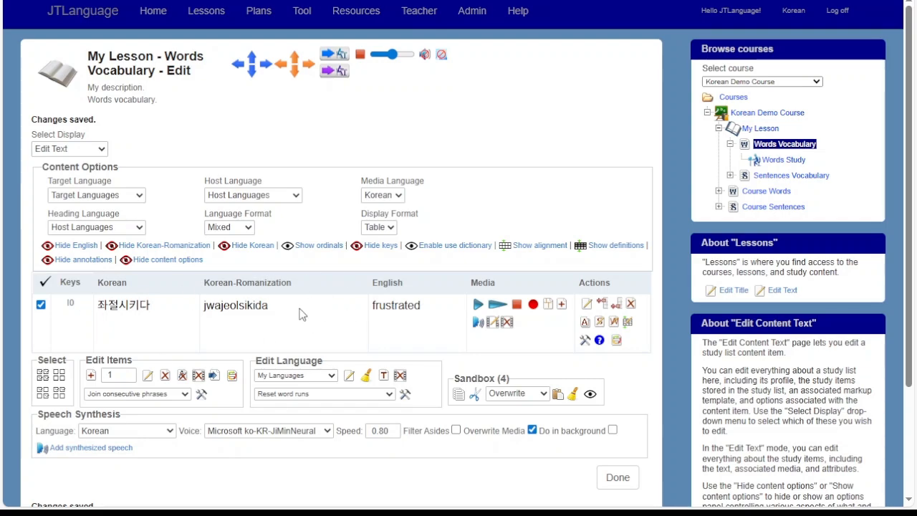
Step: Run the AI check on the 좌절시키다 study item and save its suggested English text "to frustrate (someone) / to discourage"
left_click(586, 306)
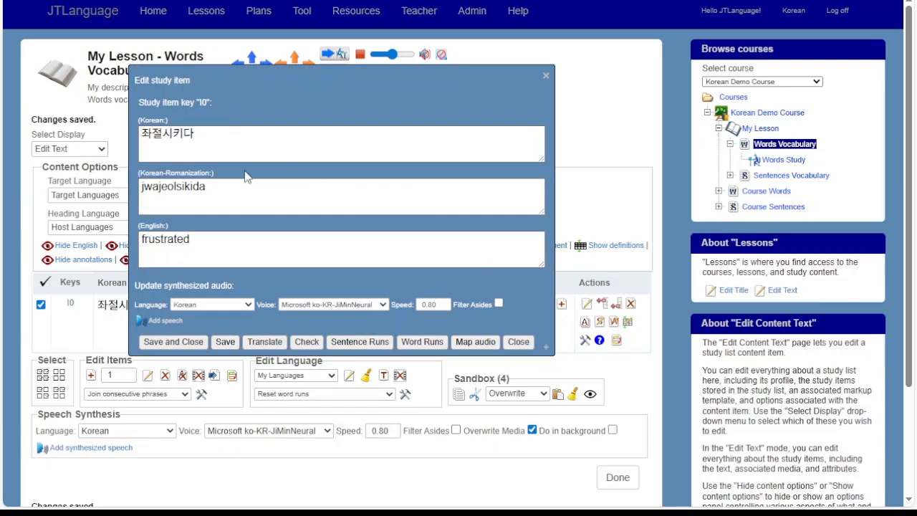
left_click(308, 345)
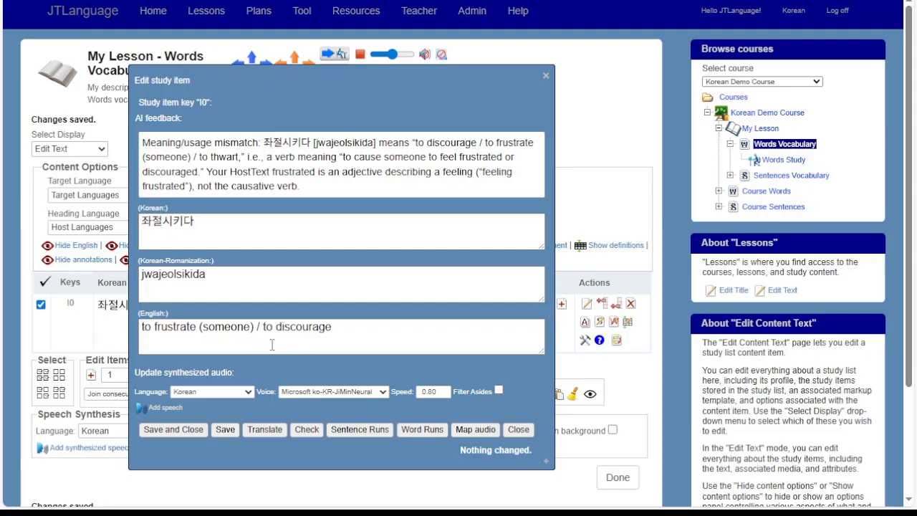
left_click(169, 432)
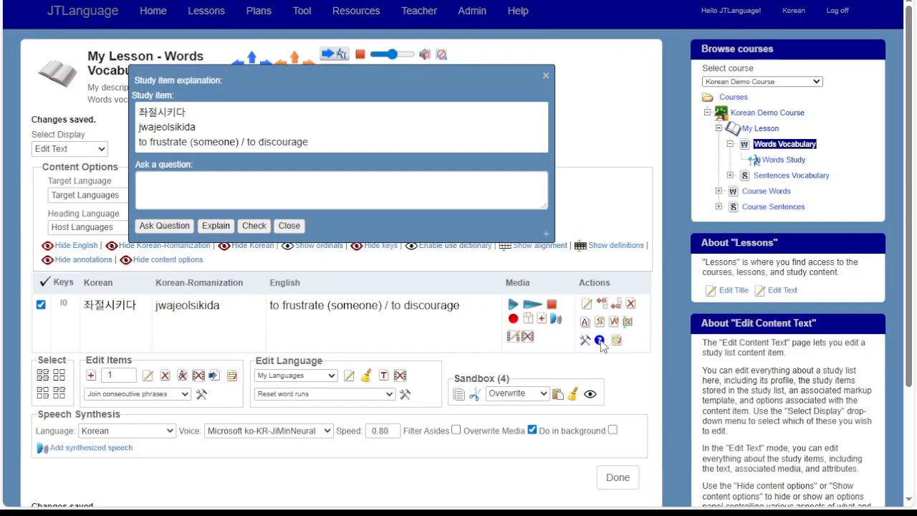
Step: Ask the item's AI helper "How would you say "frustrated" as an emotion?", select 답답하다 in the answer, and close the explanation
left_click(600, 341)
left_click(240, 197)
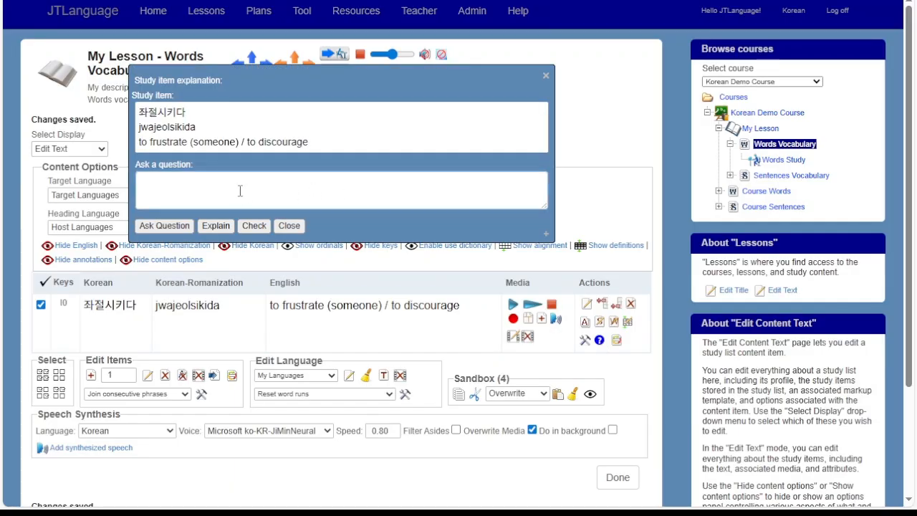
type("How would you say")
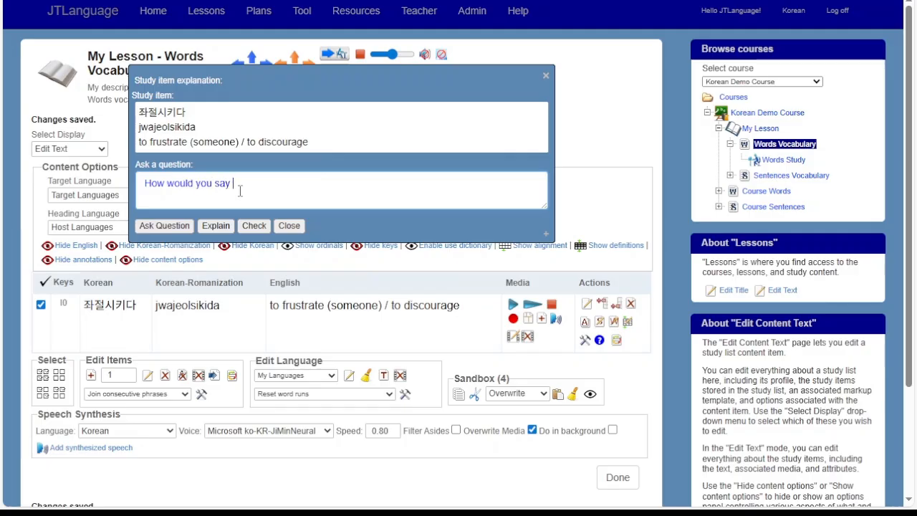
type(" \"trustrated\" a")
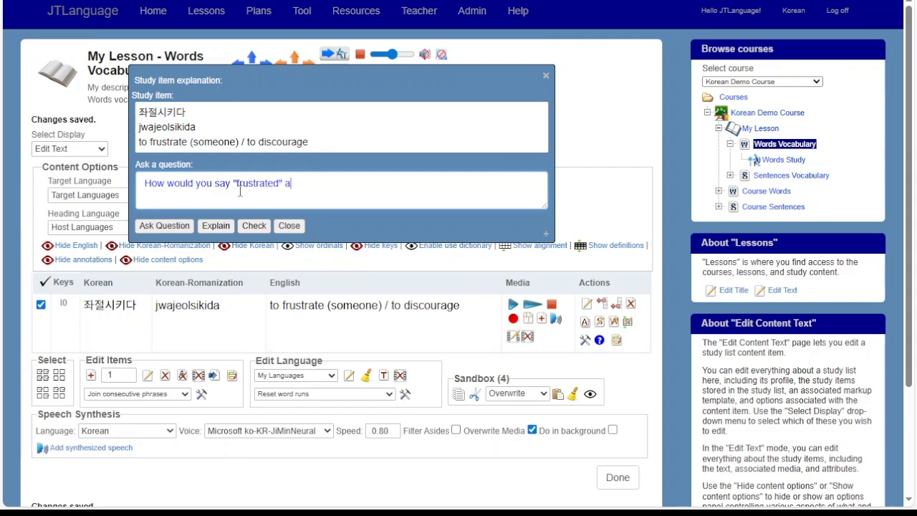
type("s an emotion?")
left_click(172, 226)
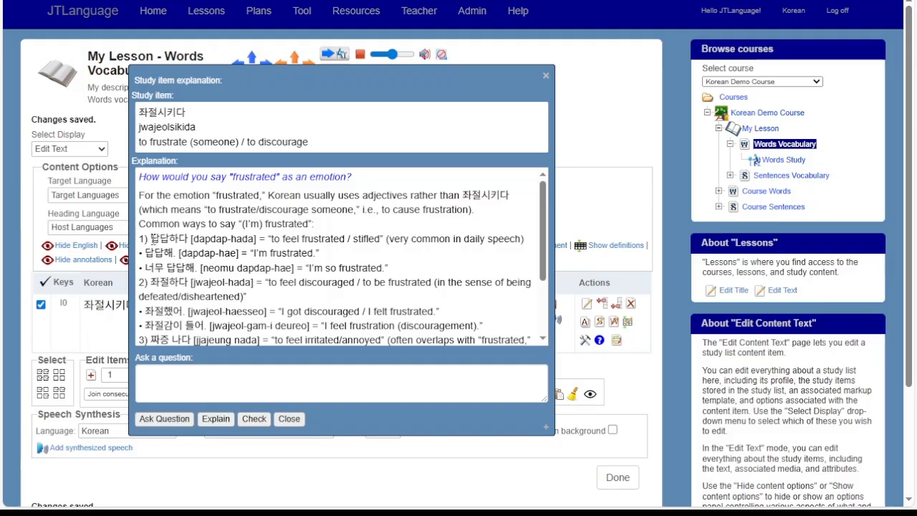
left_click_drag(149, 238, 188, 239)
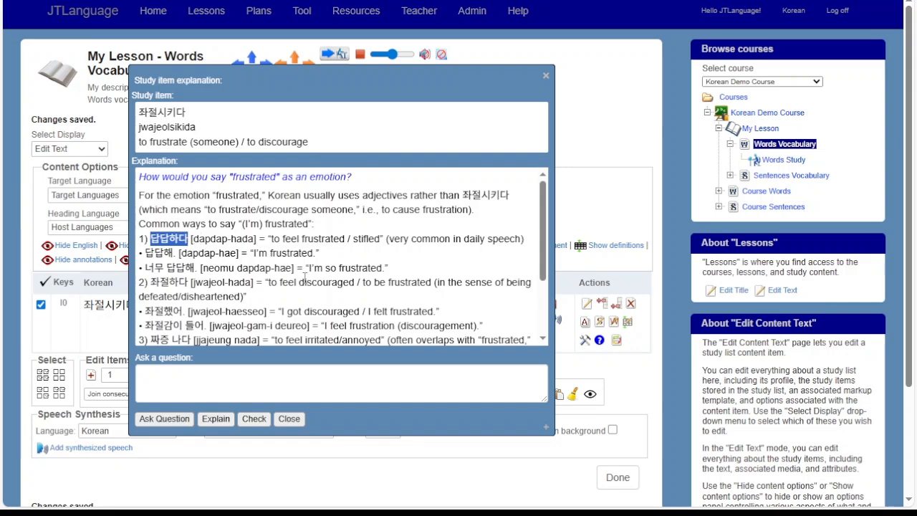
left_click(288, 419)
Step: Clear the 좌절시키다 item's romanization and English text and translate them again from the Korean
left_click(586, 306)
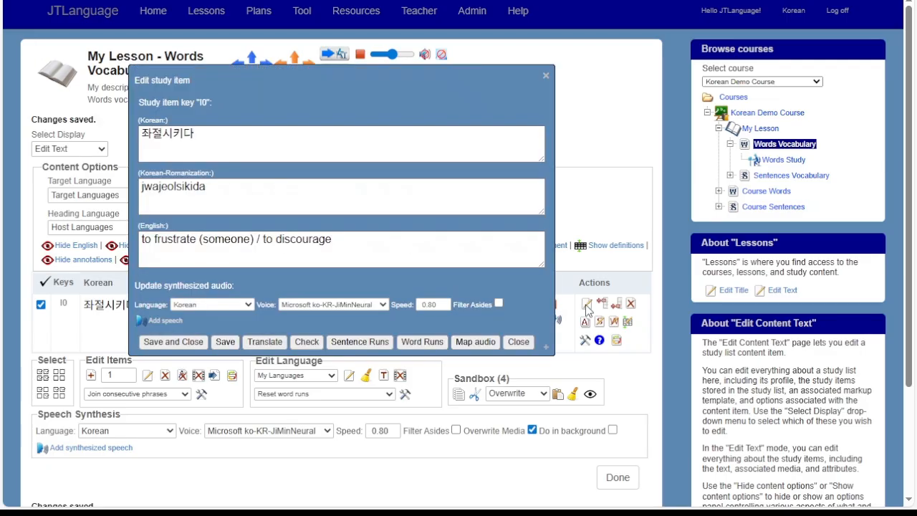
left_click_drag(213, 134, 121, 136)
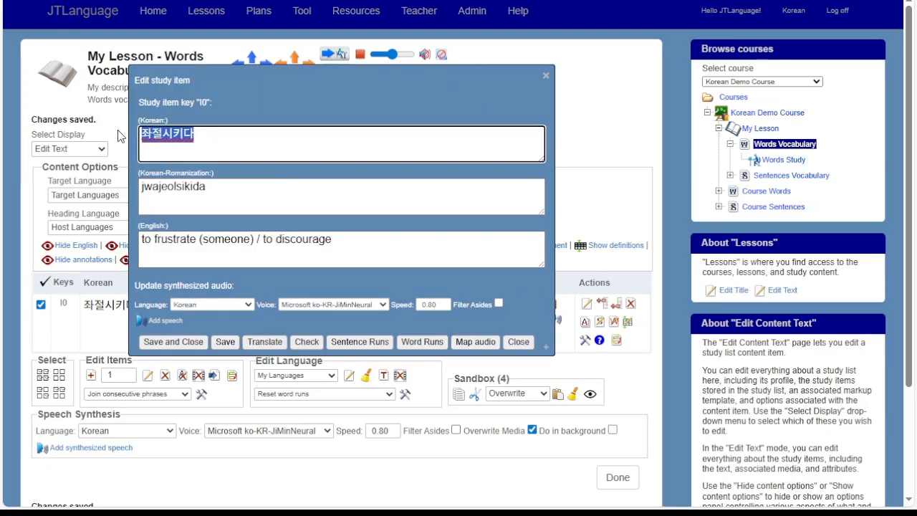
left_click_drag(248, 192, 100, 190)
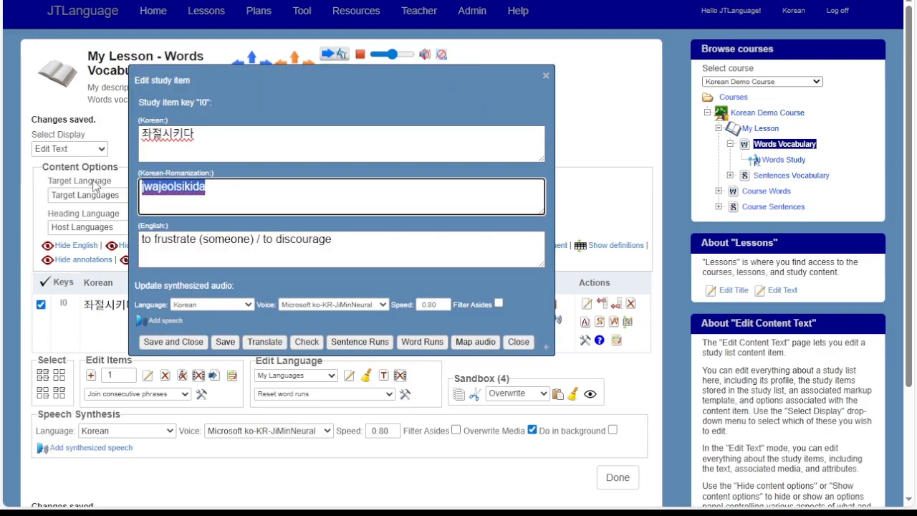
key("BackSpace")
left_click_drag(359, 237, 122, 239)
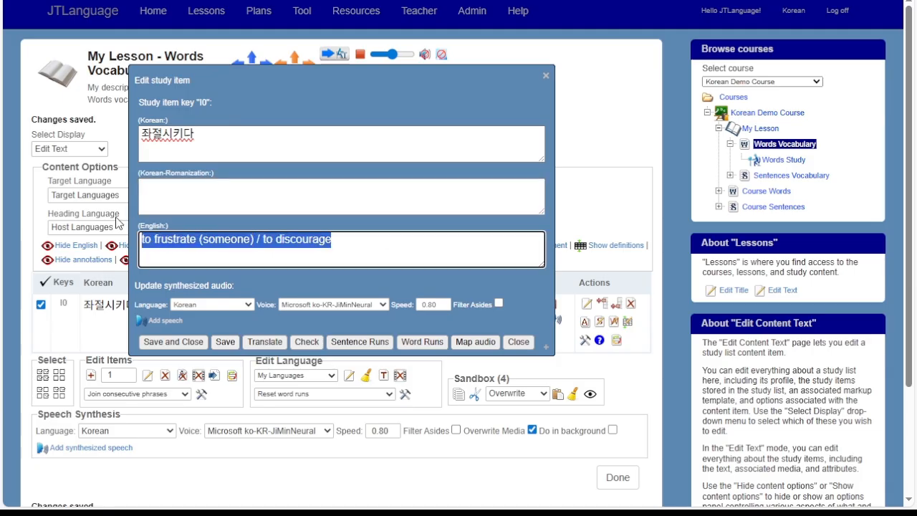
key("BackSpace")
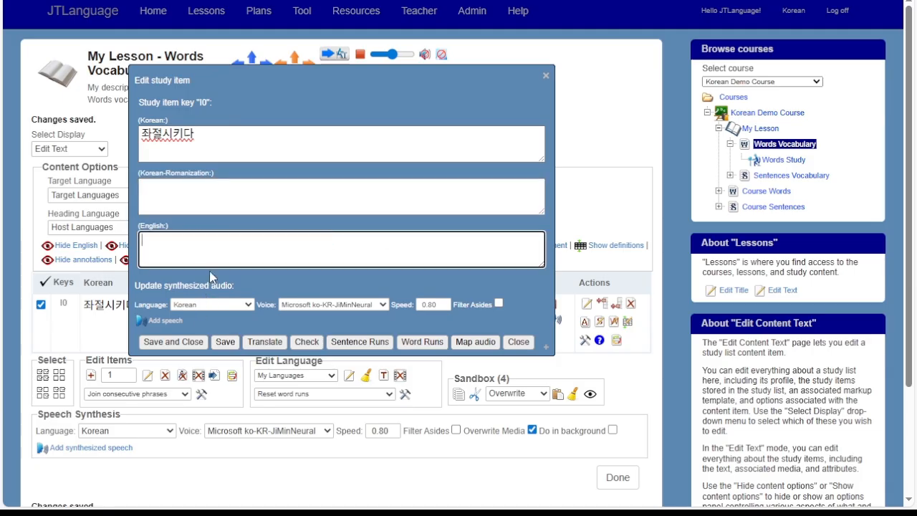
left_click(270, 344)
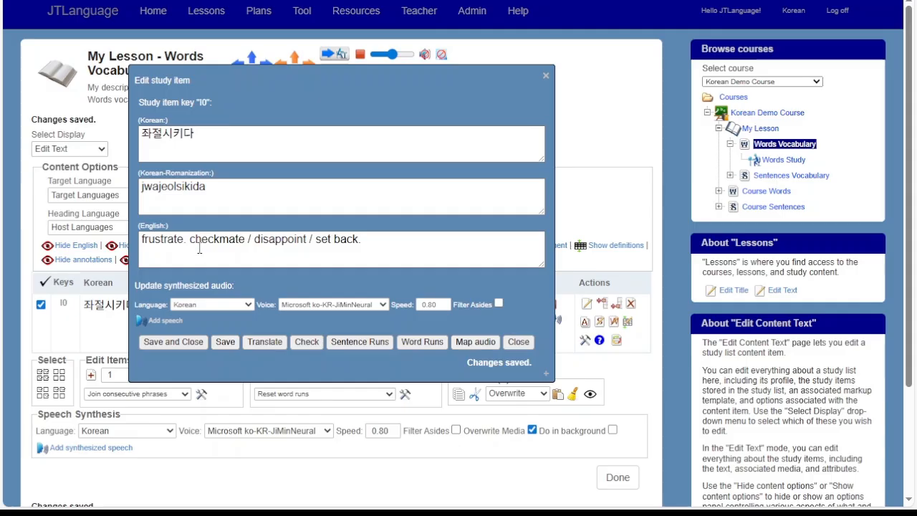
Step: Trim the item's English text to "frustrate" and save the item
left_click_drag(184, 241, 371, 235)
key("BackSpace")
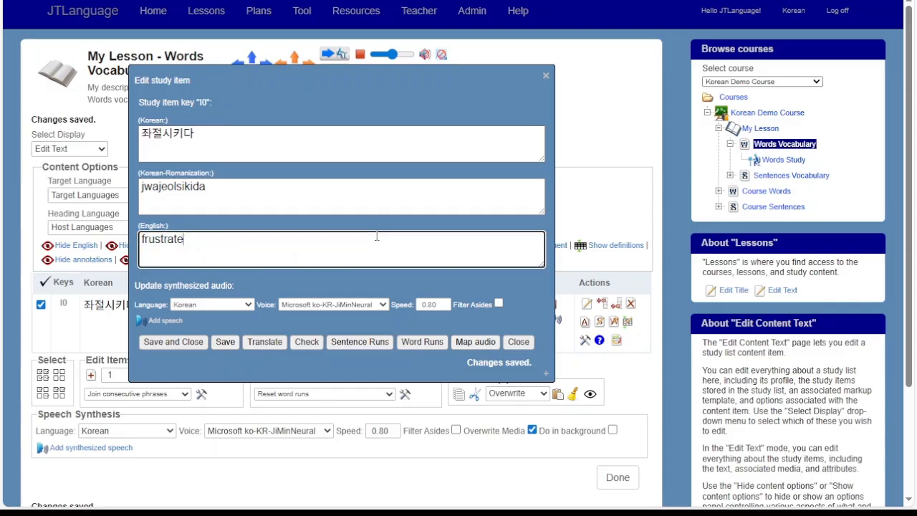
left_click(180, 350)
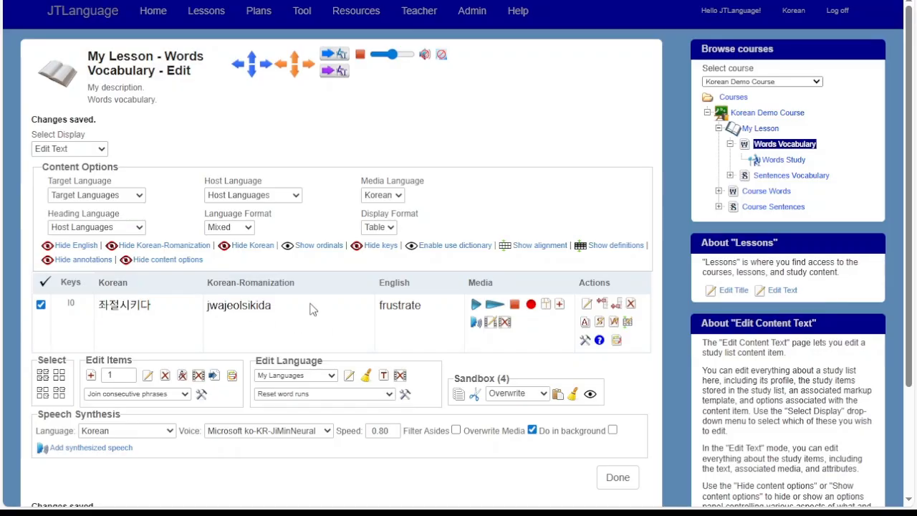
Step: Generate 6 new study items in the Words vocabulary with the constraint "emotions"
left_click(214, 381)
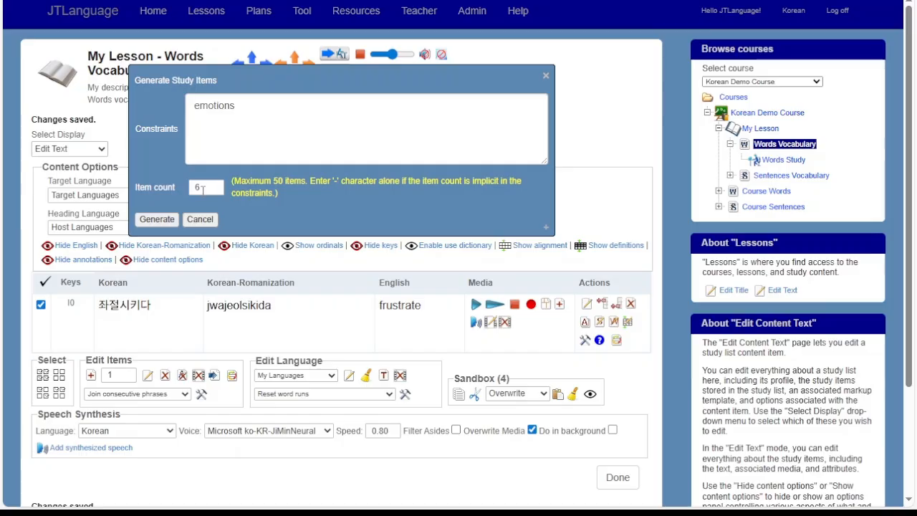
double_click(204, 187)
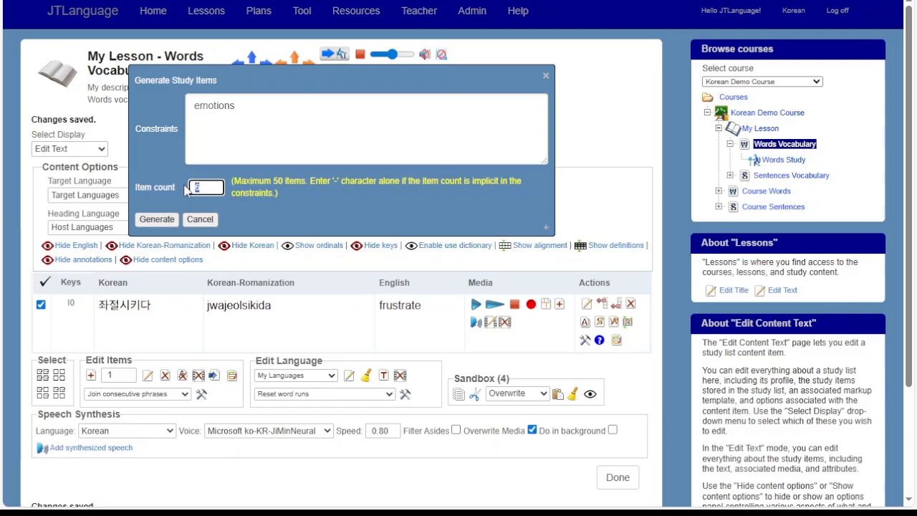
type("-")
type("6")
left_click(151, 222)
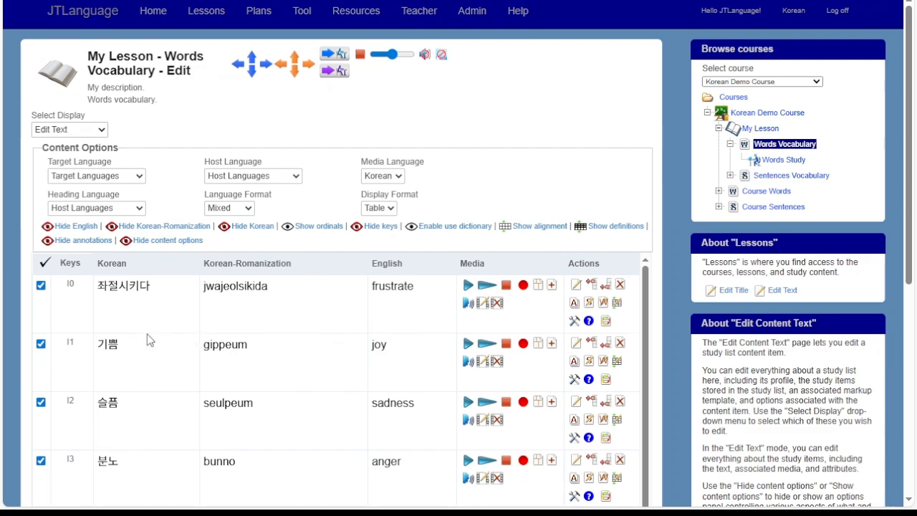
Step: Look over the generated items and delete the "frustrate" item from the Words vocabulary
scroll(290, 360, "down", 1)
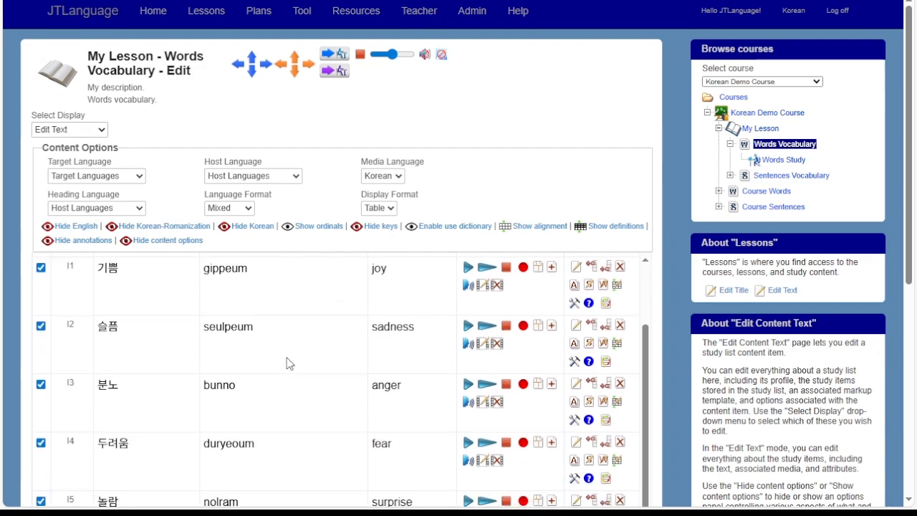
scroll(292, 367, "down", 3)
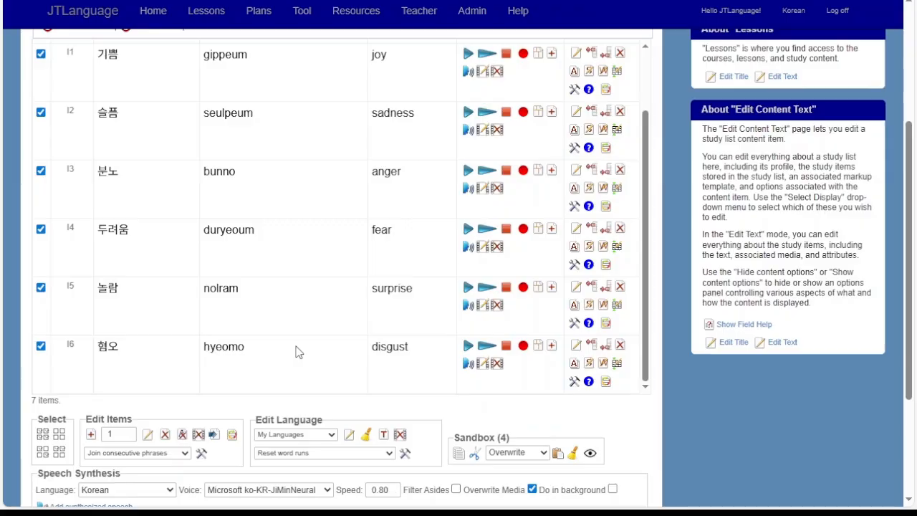
scroll(298, 351, "up", 1)
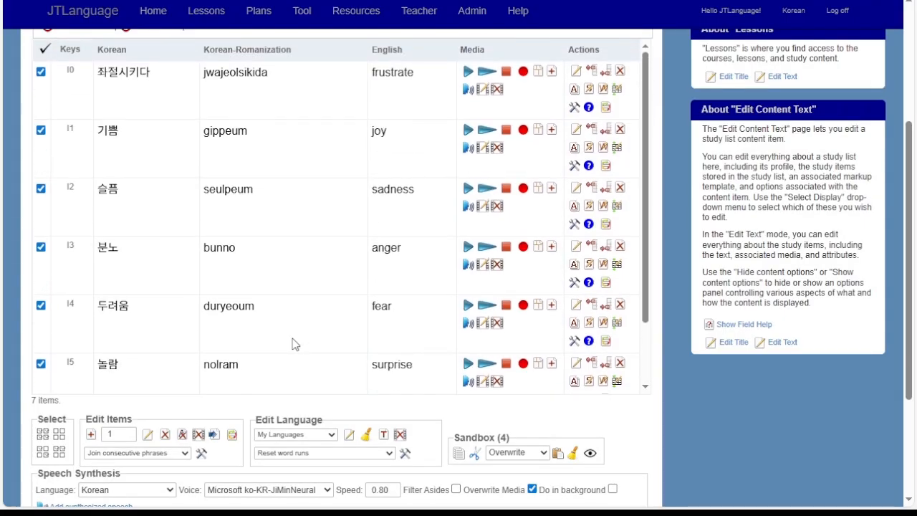
scroll(293, 342, "up", 1)
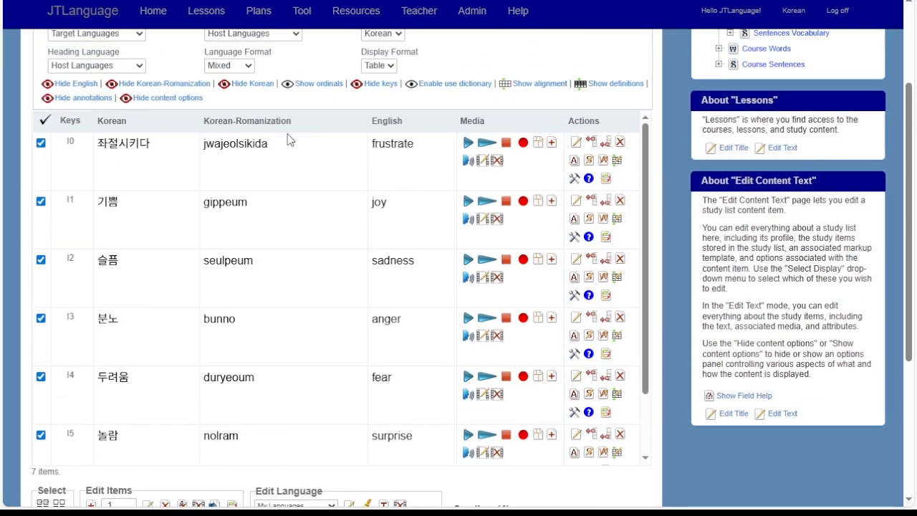
left_click(621, 143)
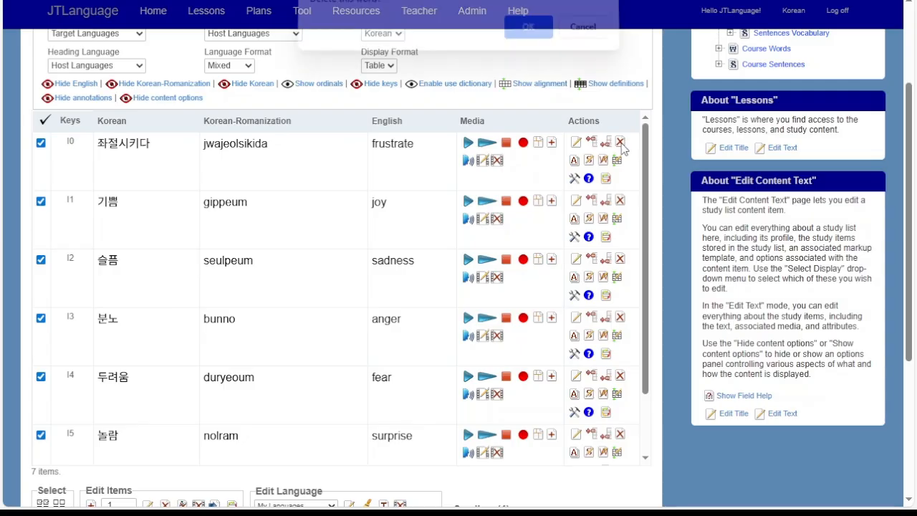
left_click(527, 42)
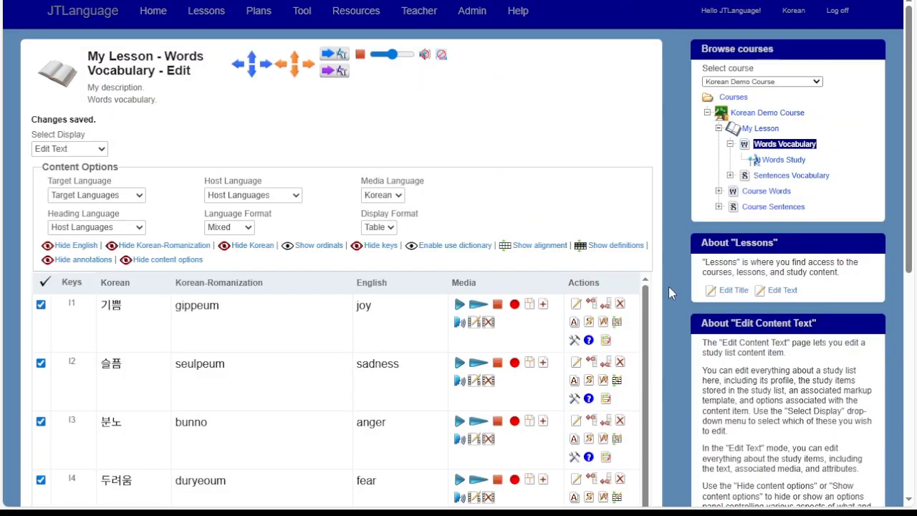
Step: Add synthesized Korean speech to the emotion words using the Microsoft ko-KR-InJoonNeural voice at speed 0.80
scroll(668, 286, "down", 1)
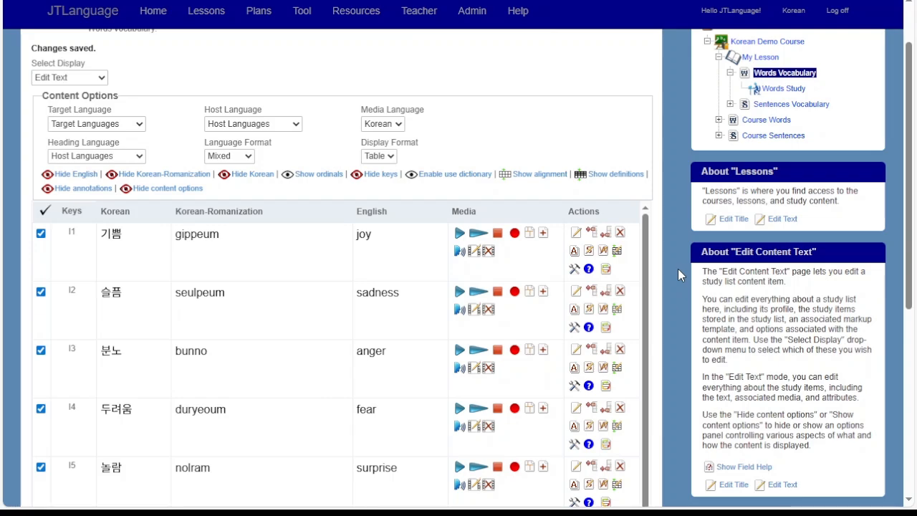
scroll(677, 275, "down", 2)
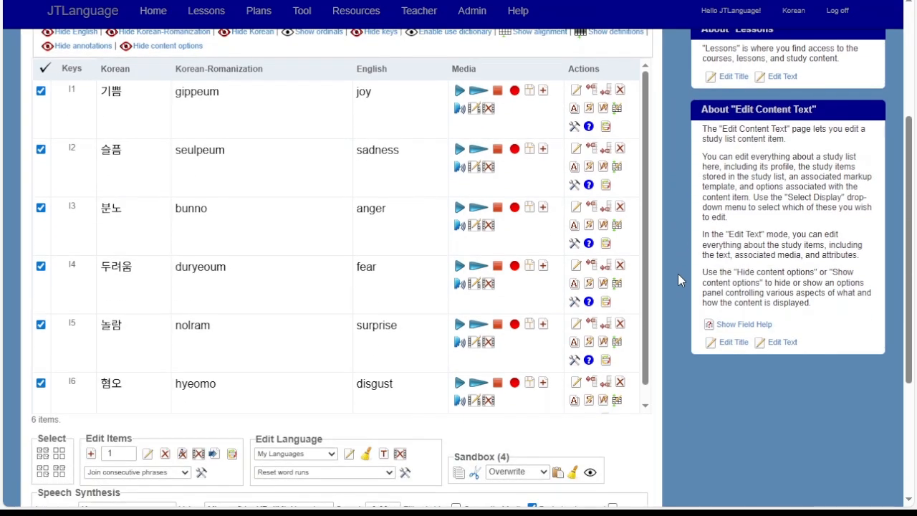
scroll(677, 276, "down", 1)
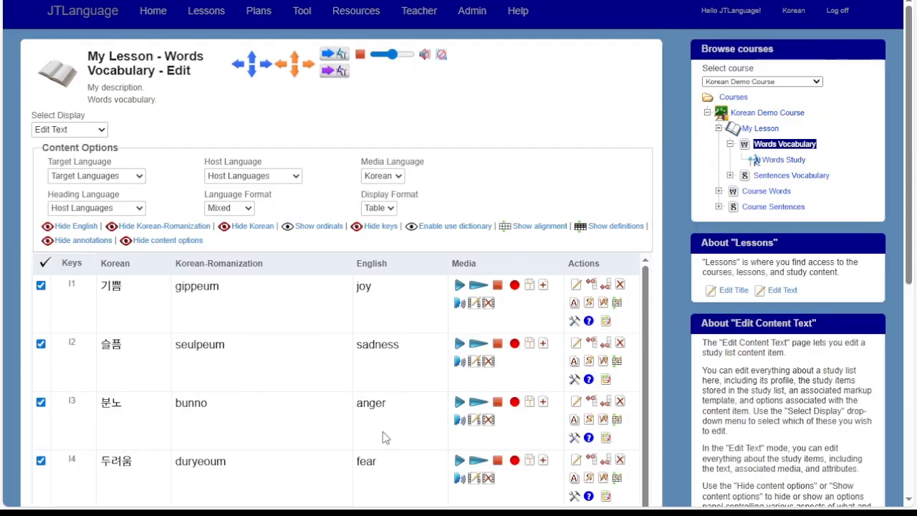
scroll(680, 429, "down", 2)
scroll(678, 430, "down", 2)
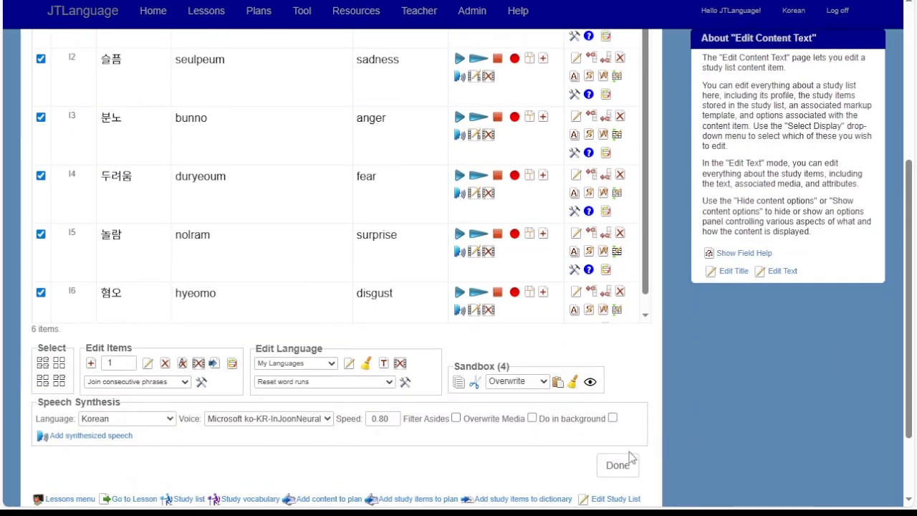
left_click(80, 442)
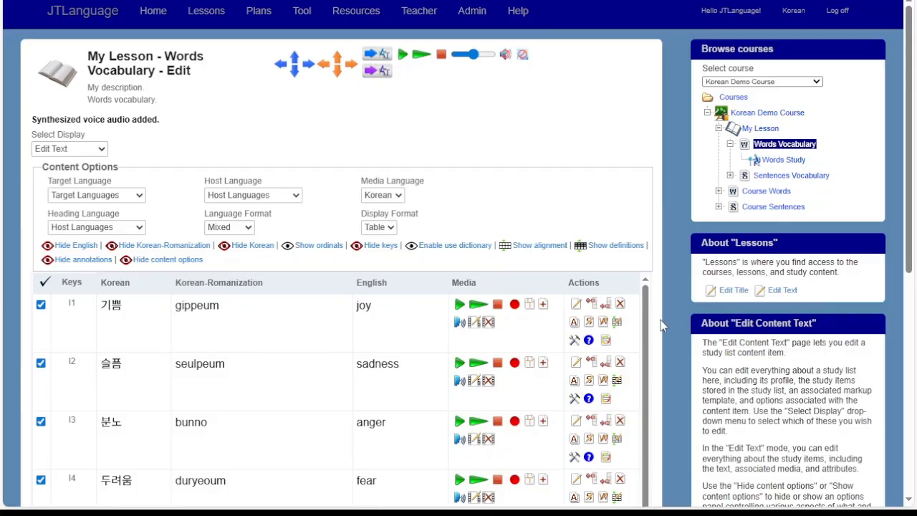
scroll(666, 328, "down", 1)
scroll(666, 322, "down", 1)
scroll(666, 322, "up", 2)
scroll(666, 317, "down", 1)
scroll(666, 319, "down", 1)
scroll(666, 319, "up", 2)
Step: Open the export options for My Lesson's Words vocabulary
left_click(771, 177)
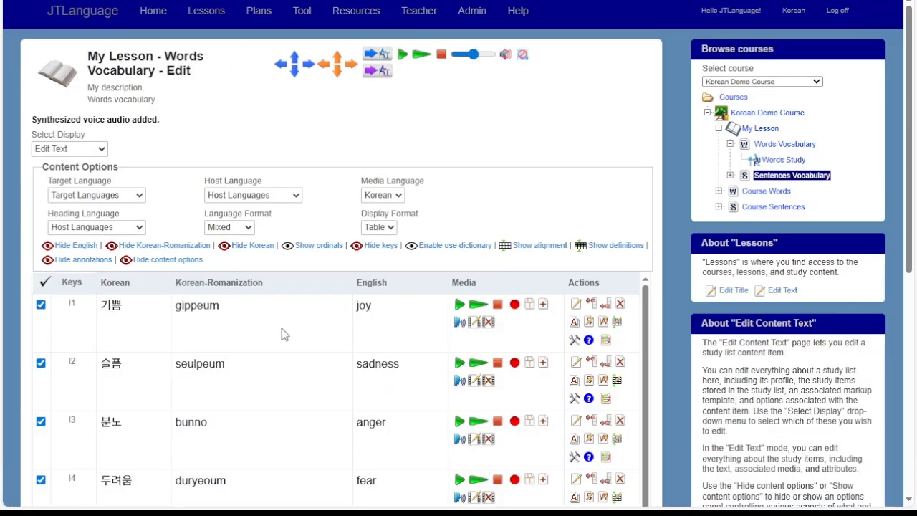
scroll(271, 331, "down", 1)
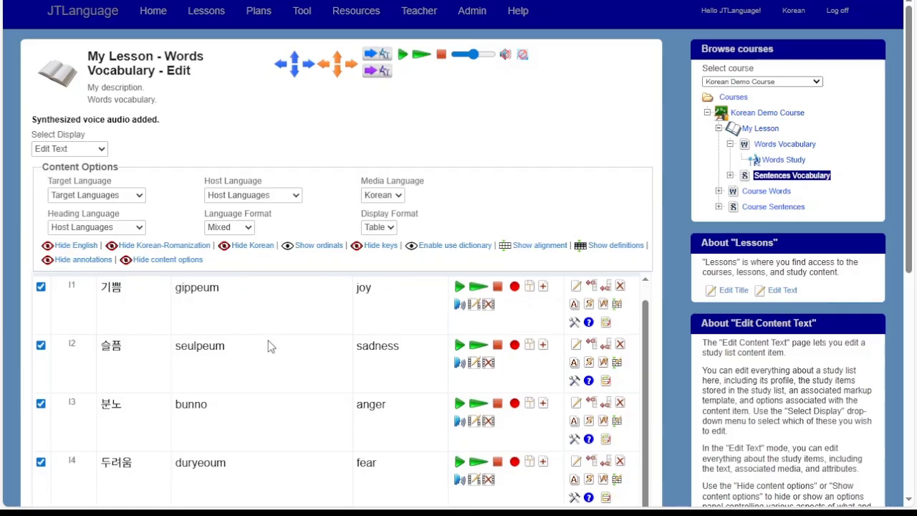
scroll(671, 416, "down", 2)
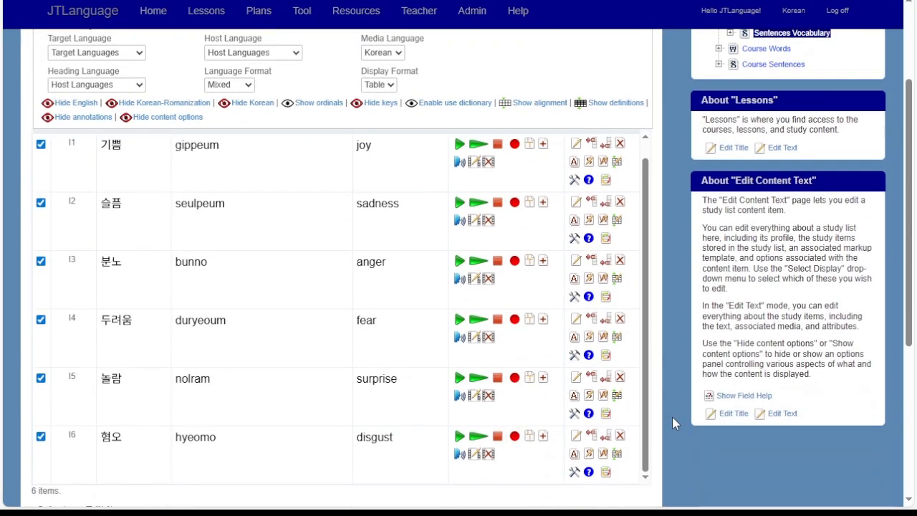
scroll(671, 416, "down", 2)
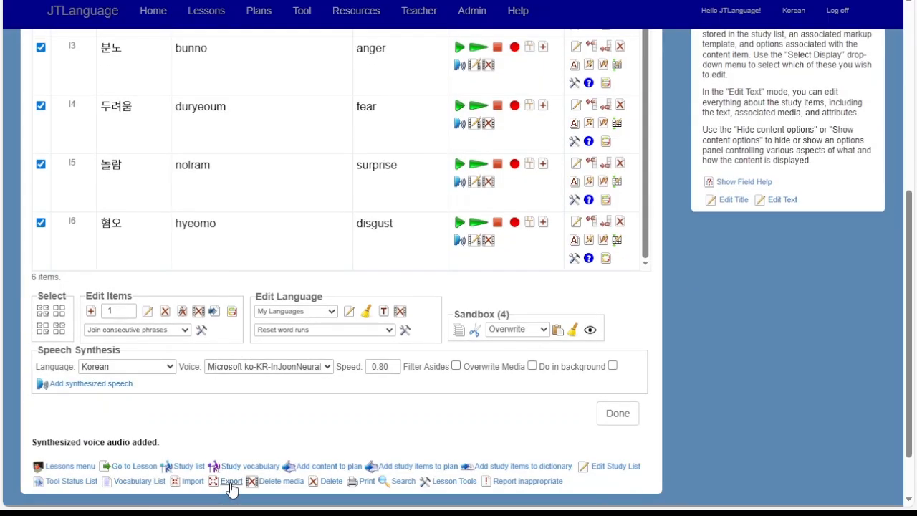
left_click(231, 481)
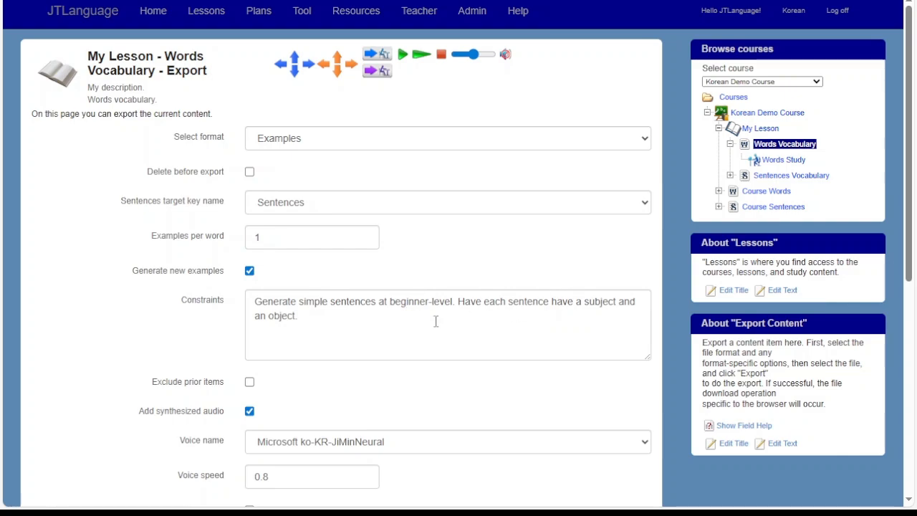
Step: Add "At home." to the constraints and export newly generated example sentences from the Words vocabulary
left_click(372, 320)
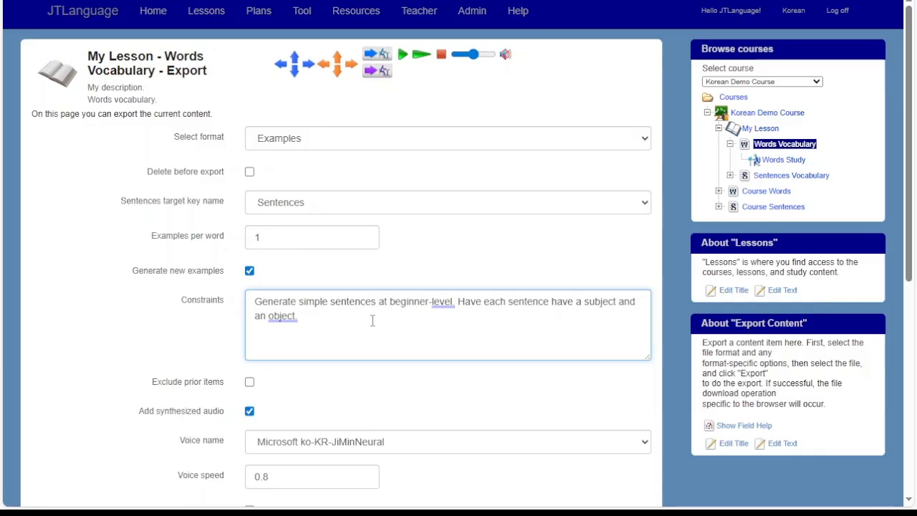
type("At home.")
scroll(413, 347, "down", 1)
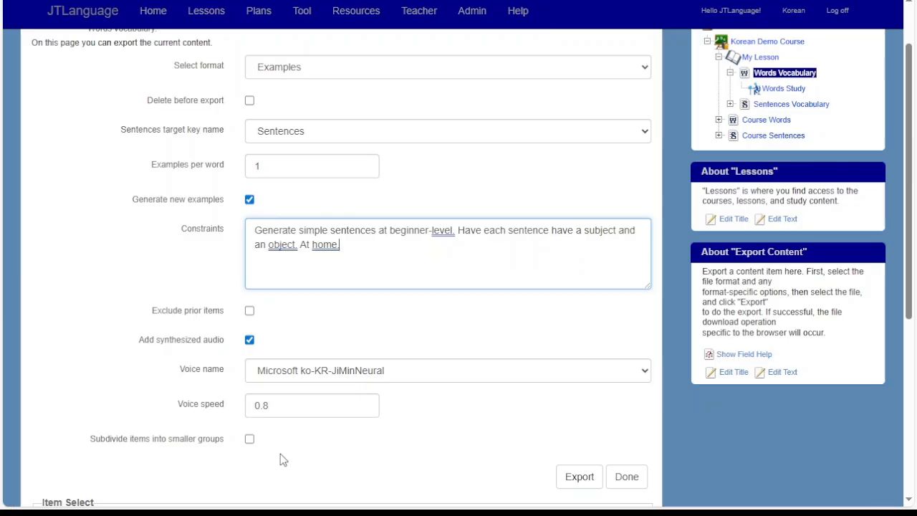
scroll(280, 459, "down", 2)
scroll(409, 378, "up", 2)
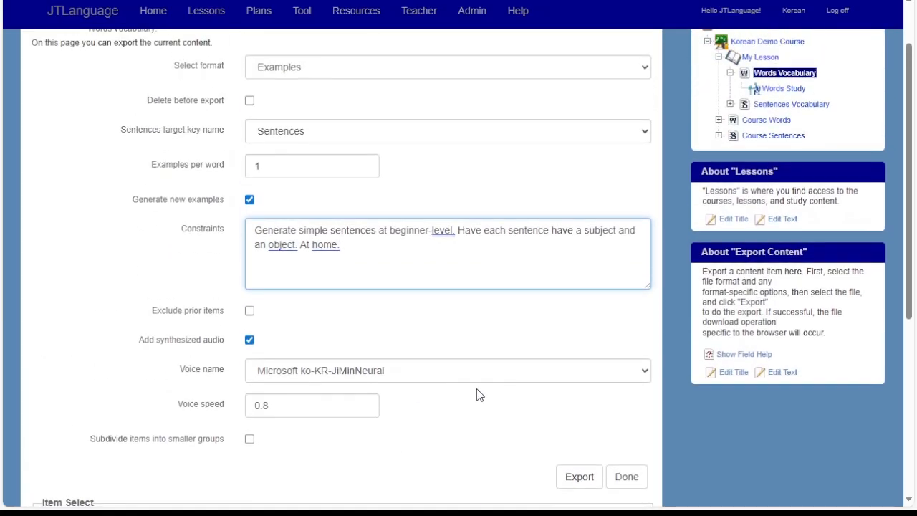
left_click(576, 476)
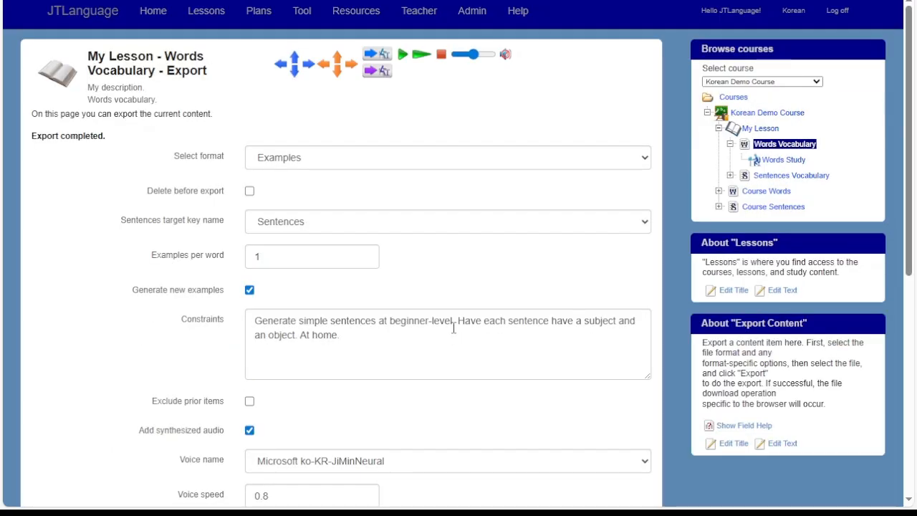
Step: Open My Lesson's Sentences Vocabulary and look over the exported example sentences
left_click(775, 179)
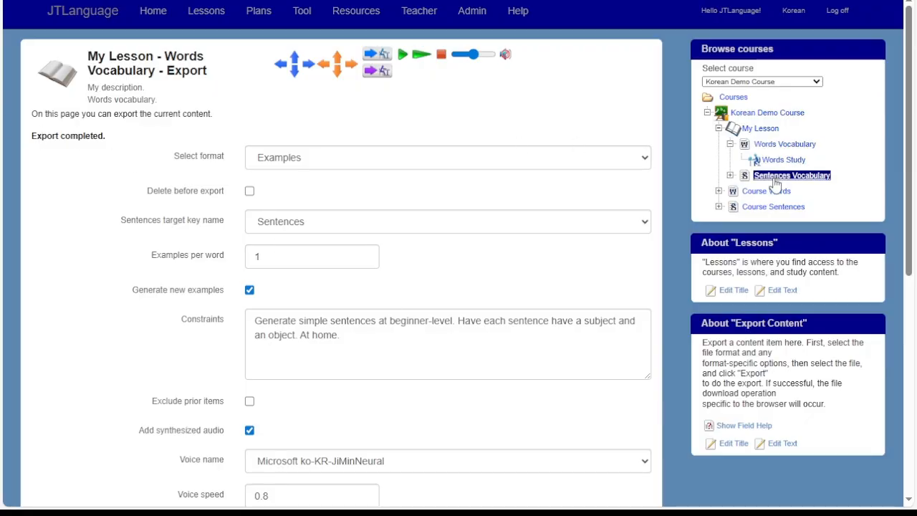
left_click(729, 176)
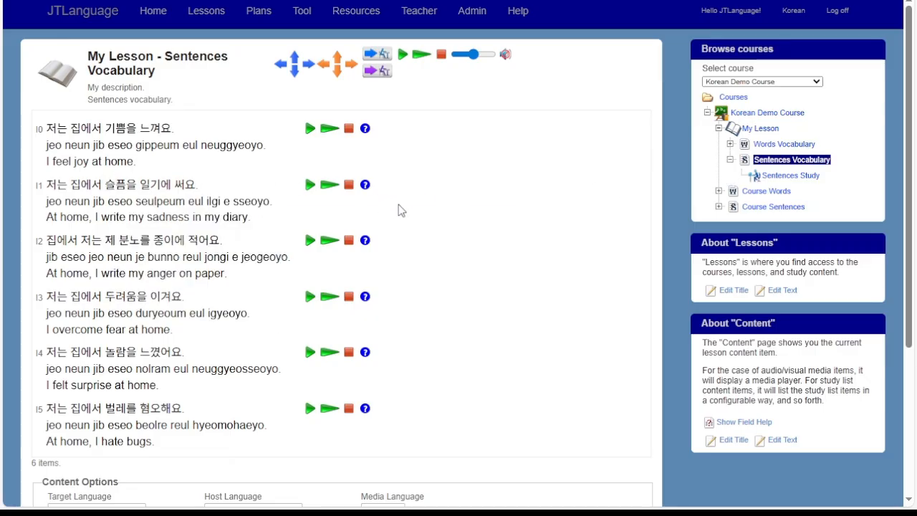
scroll(306, 225, "down", 1)
scroll(268, 243, "down", 1)
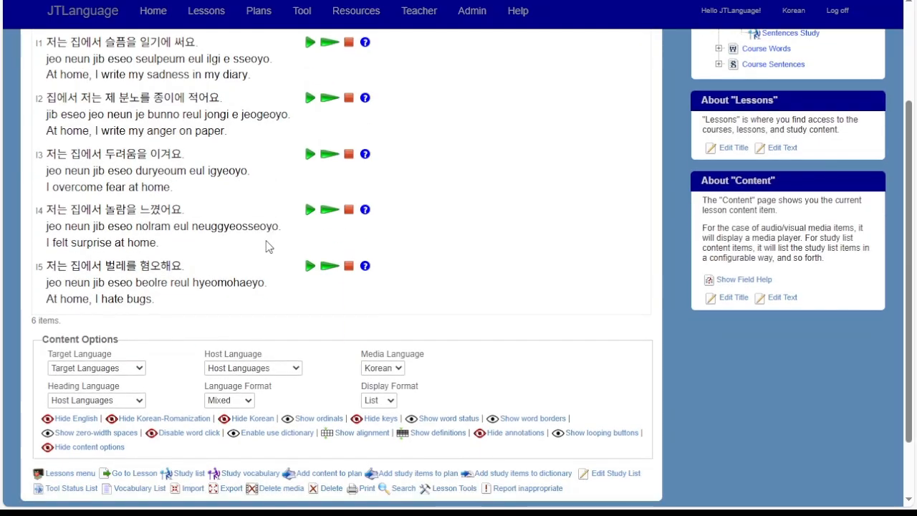
scroll(141, 269, "up", 2)
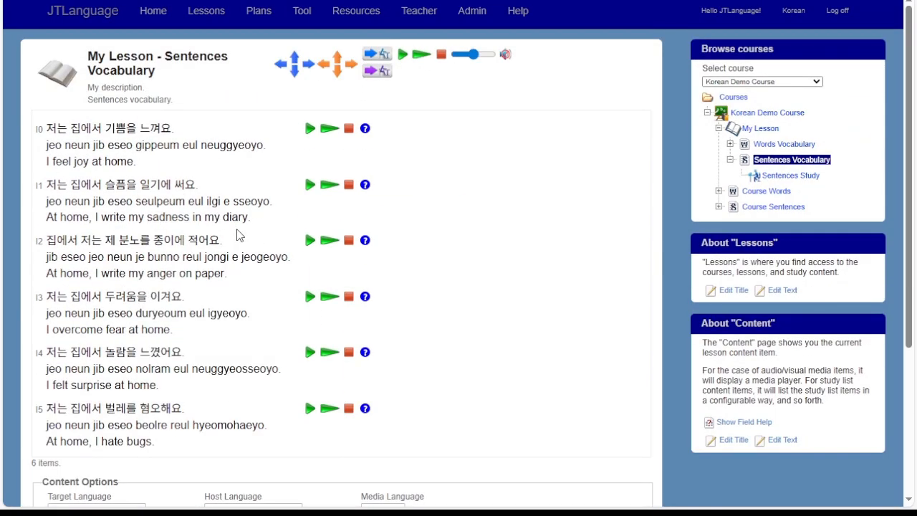
scroll(303, 250, "down", 2)
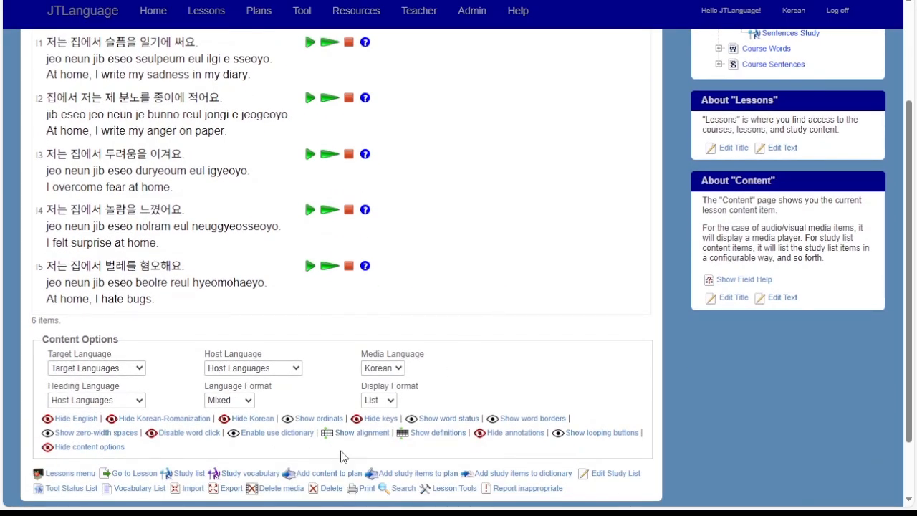
Step: Open the Sentences vocabulary for editing and delete all of its selected sentences
left_click(614, 476)
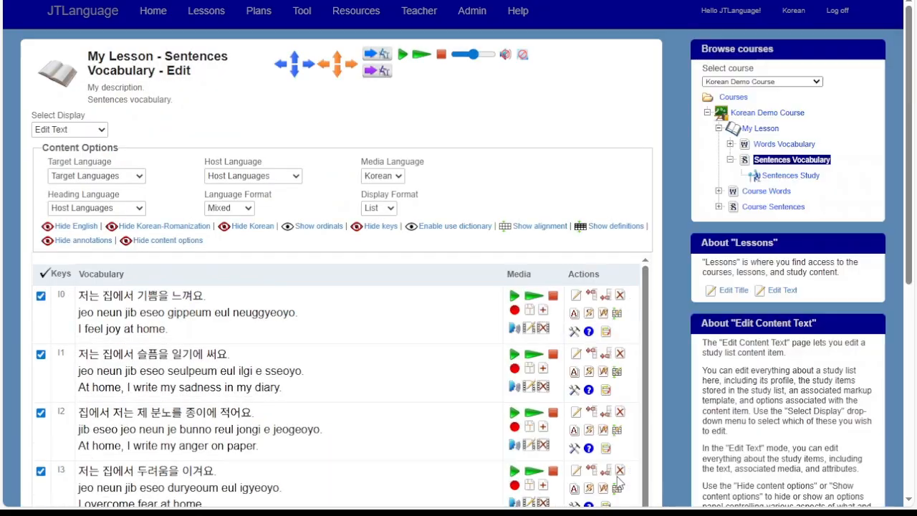
scroll(669, 434, "down", 3)
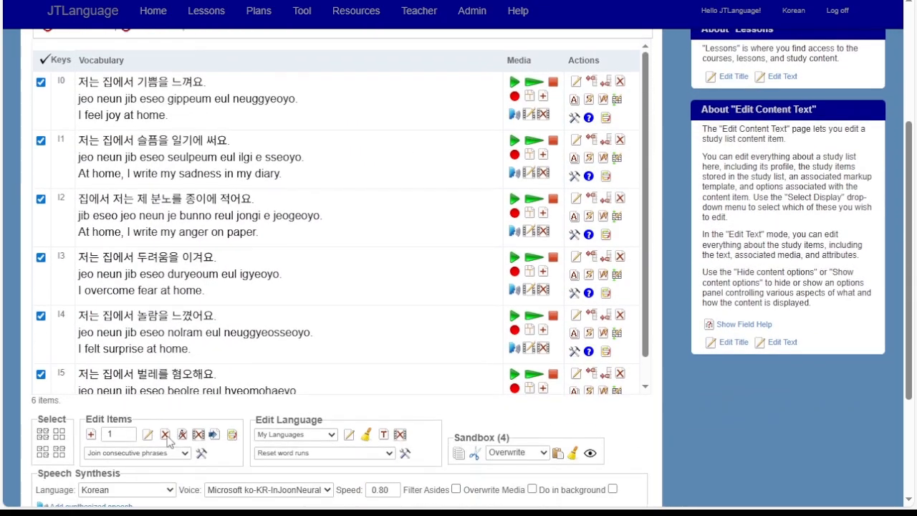
left_click(165, 440)
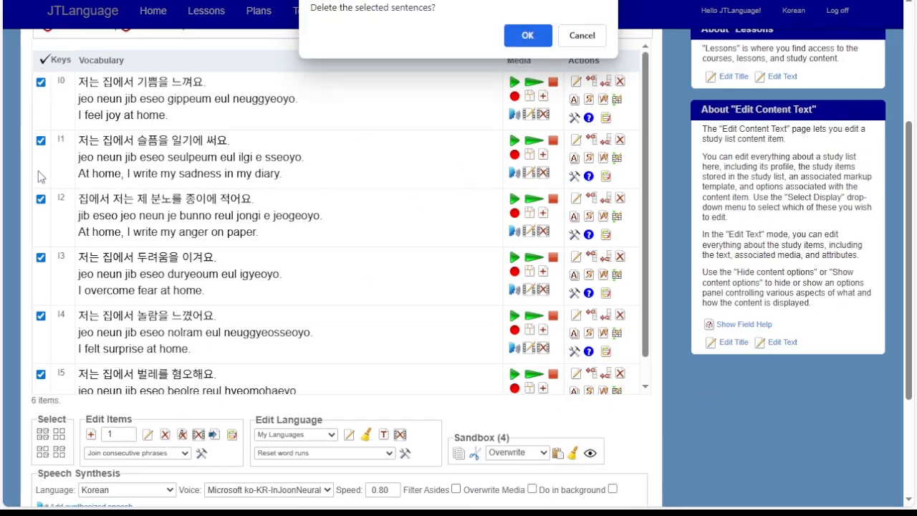
left_click(530, 38)
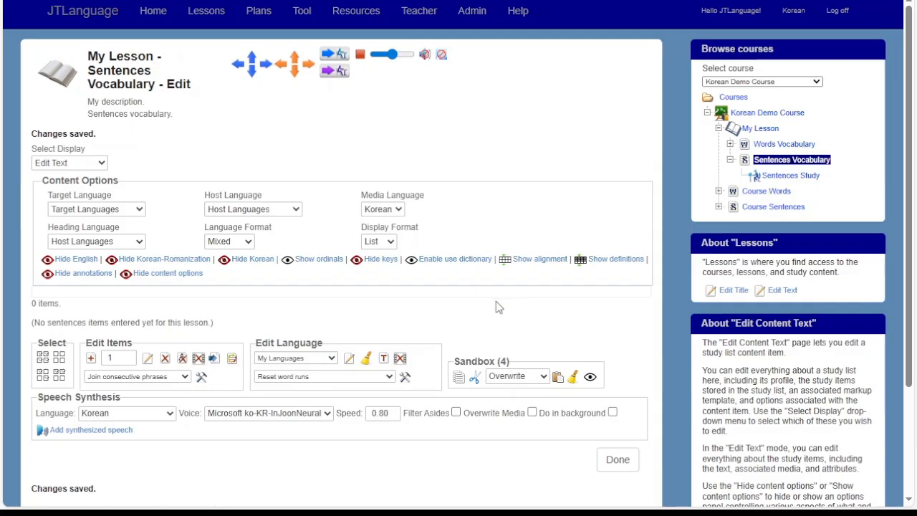
Step: Generate 6 study items in the Sentences vocabulary with the constraint "About emotions. Refer to some common emotions."
left_click(213, 358)
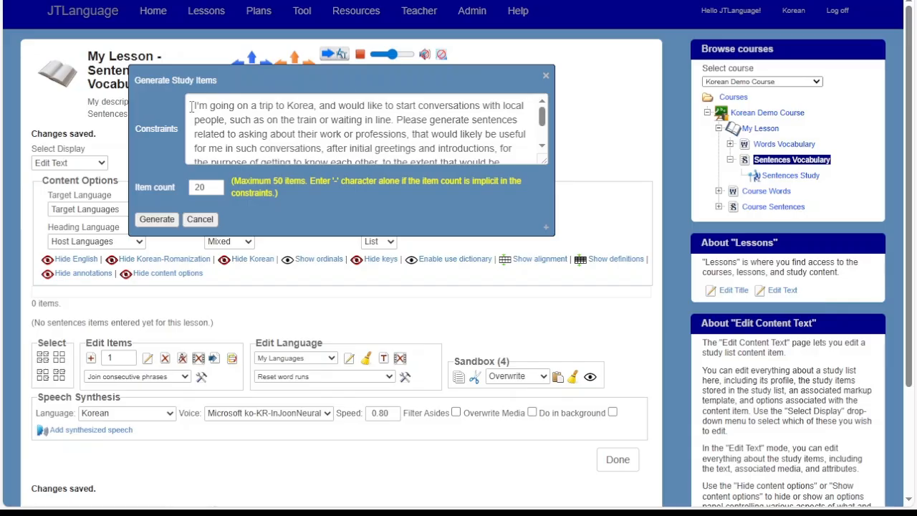
left_click_drag(190, 106, 484, 155)
key("BackSpace")
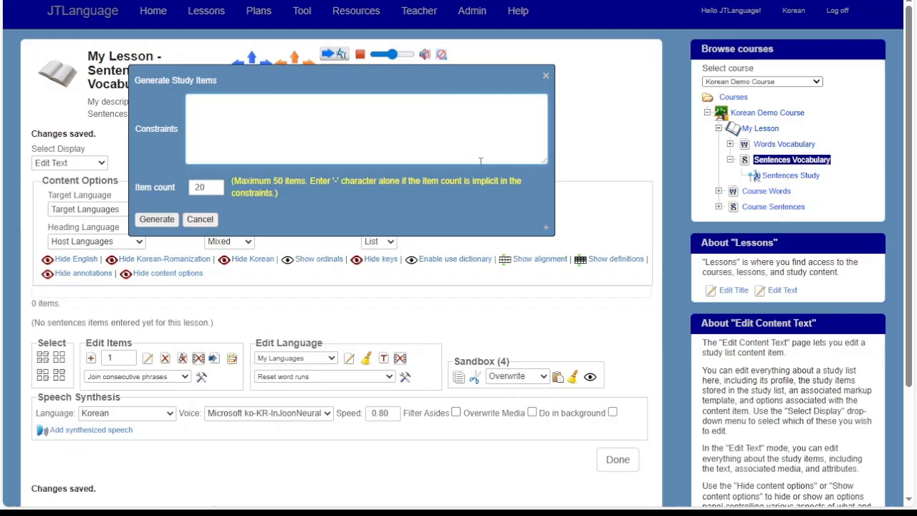
type("About emotion")
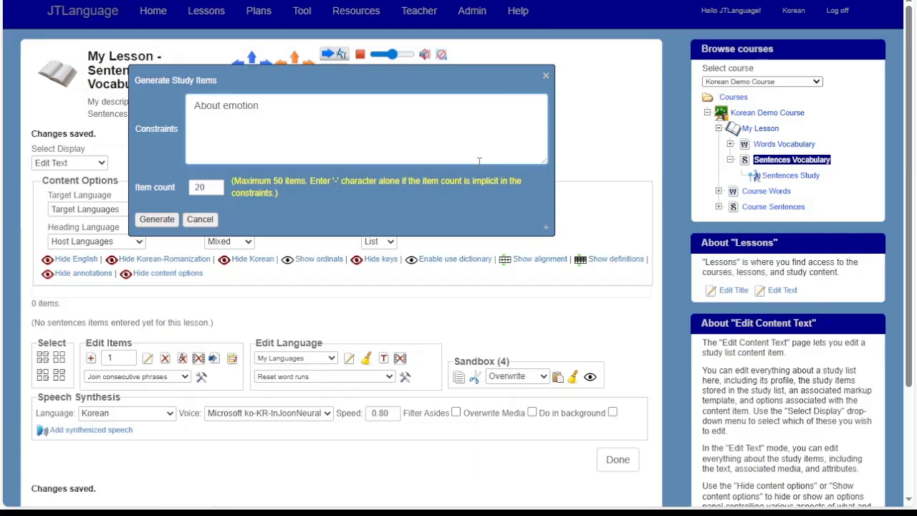
type("s. Refer to spm")
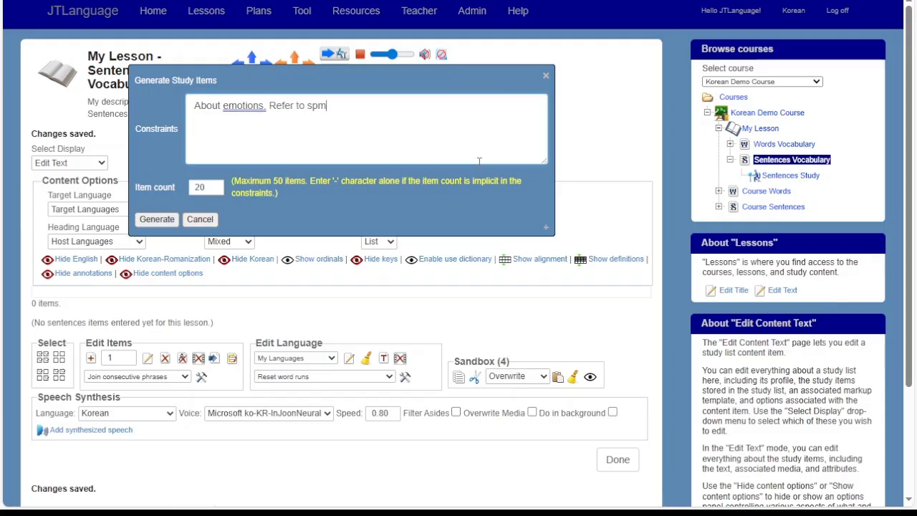
key("BackSpace")
type("omecommon")
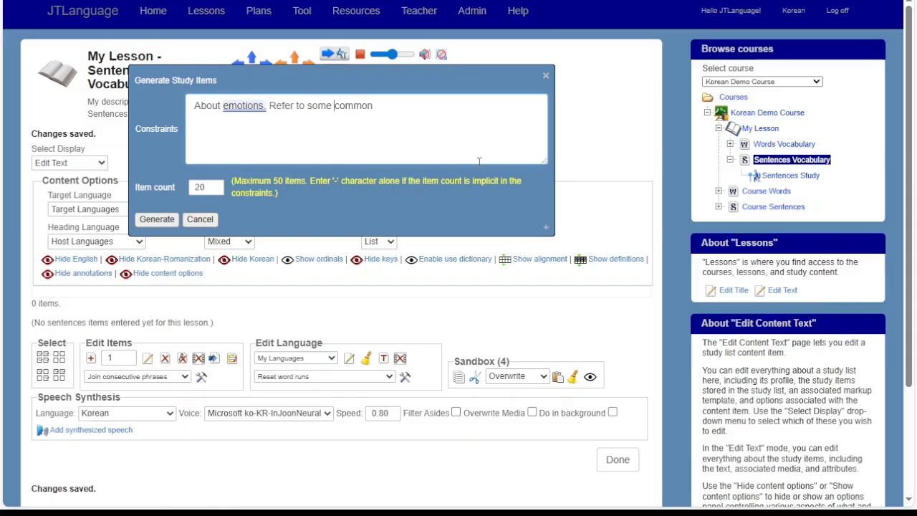
type("  emotions.")
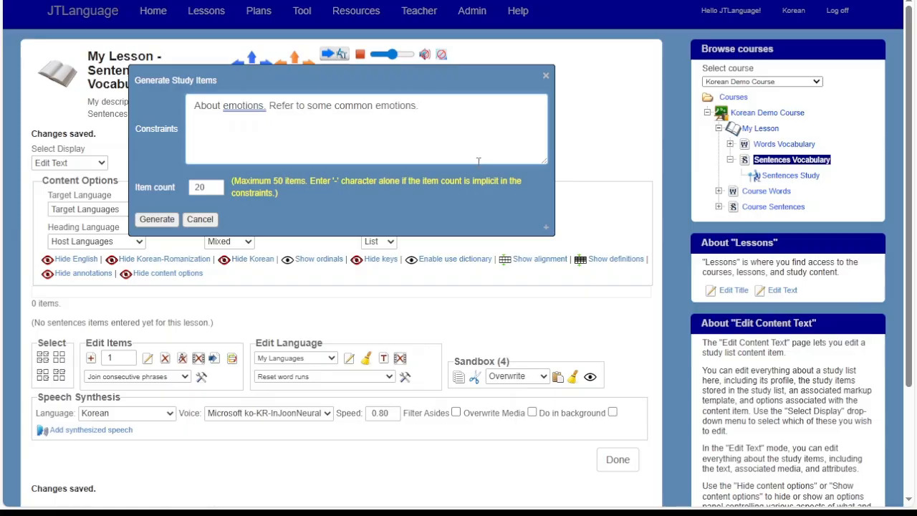
left_click(204, 186)
double_click(207, 188)
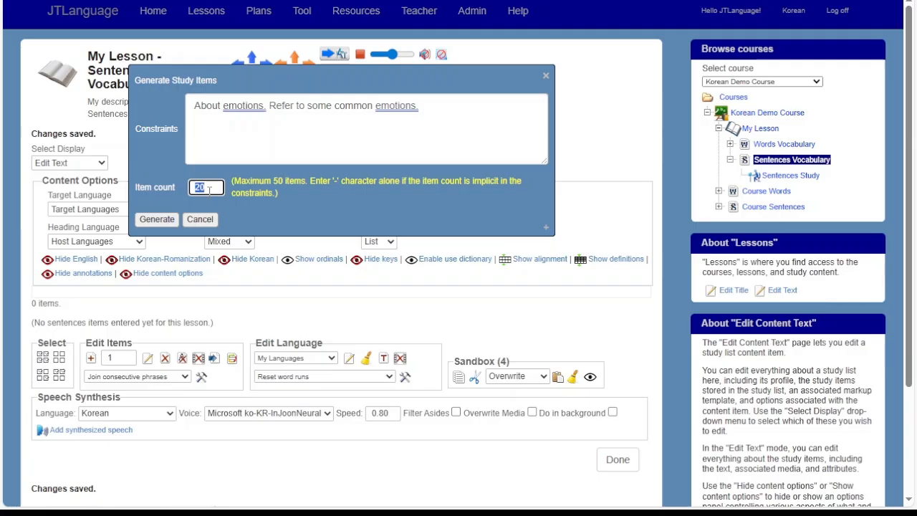
type("6")
left_click(162, 224)
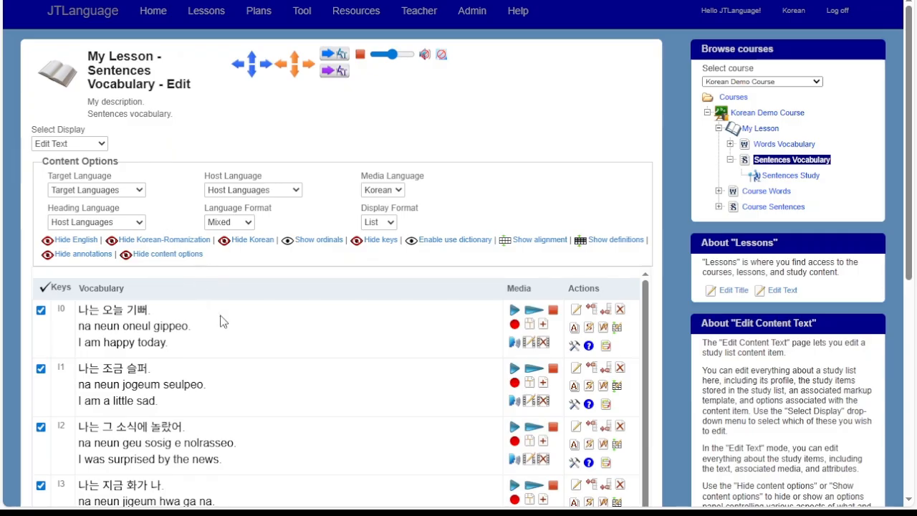
Step: Look over the generated emotion sentences with their romanizations and English translations in the Sentences vocabulary
scroll(279, 312, "down", 1)
scroll(280, 311, "down", 4)
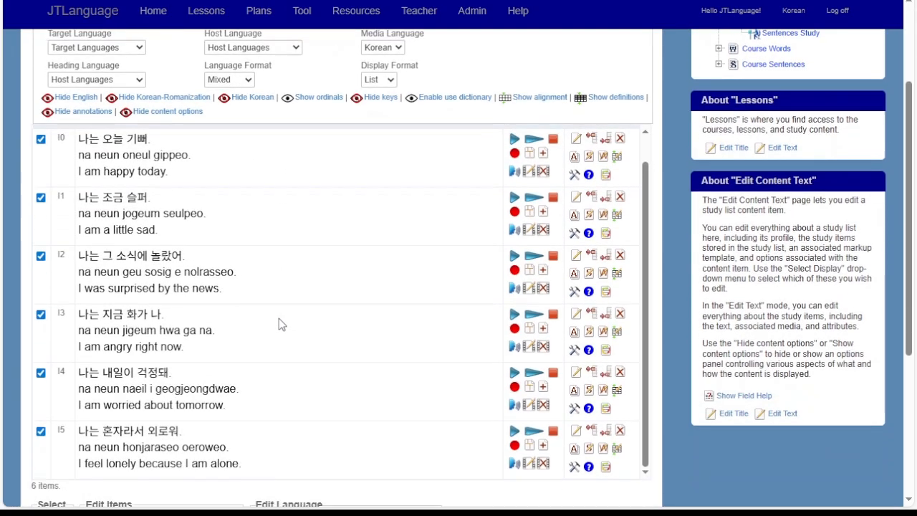
scroll(247, 313, "down", 3)
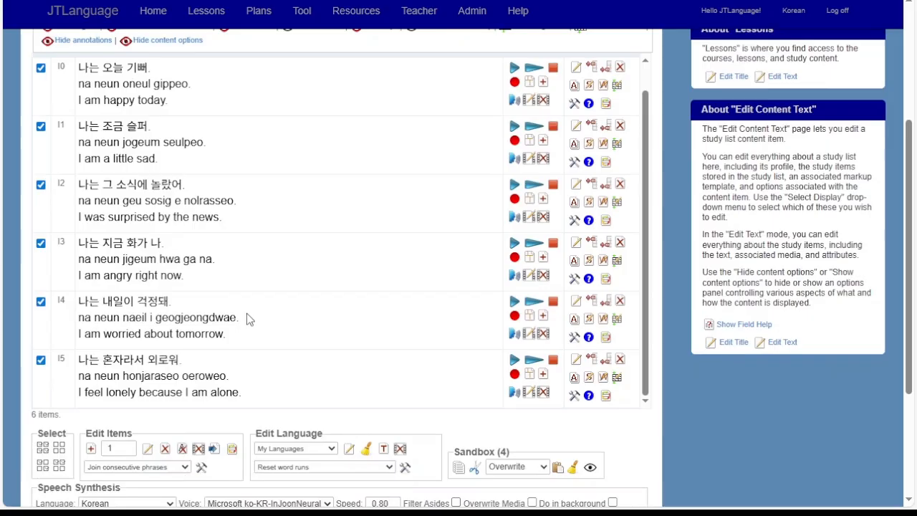
scroll(258, 316, "up", 1)
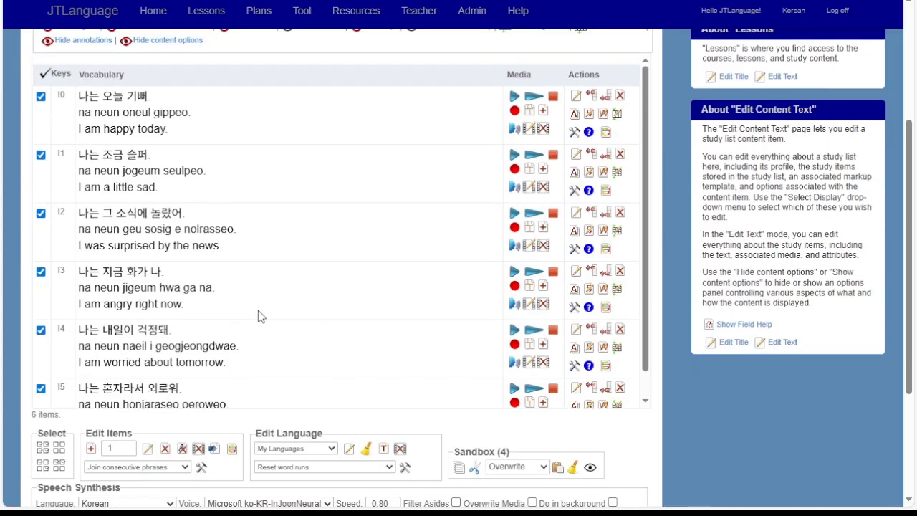
scroll(251, 285, "down", 1)
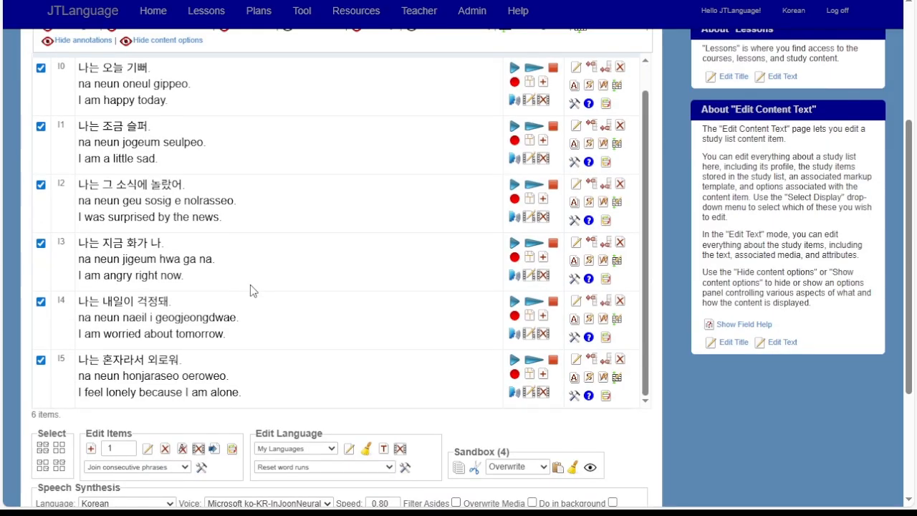
scroll(250, 290, "up", 1)
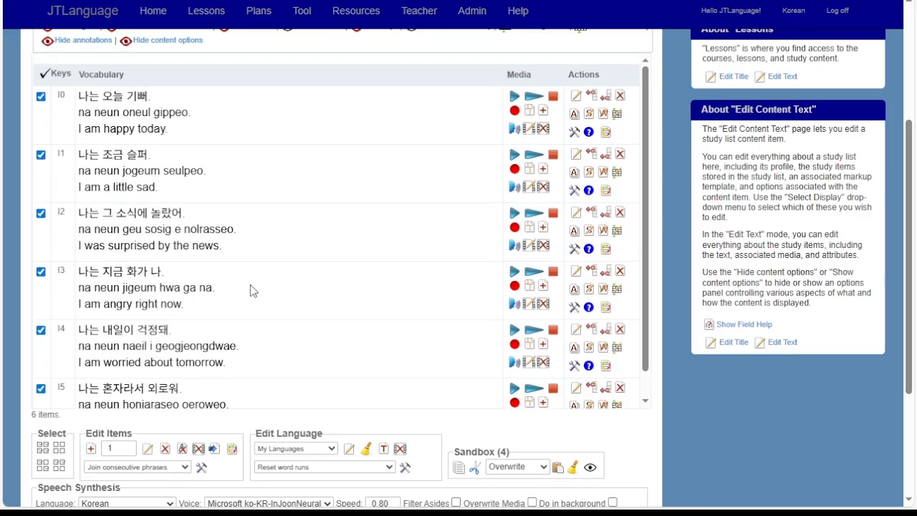
scroll(250, 290, "down", 1)
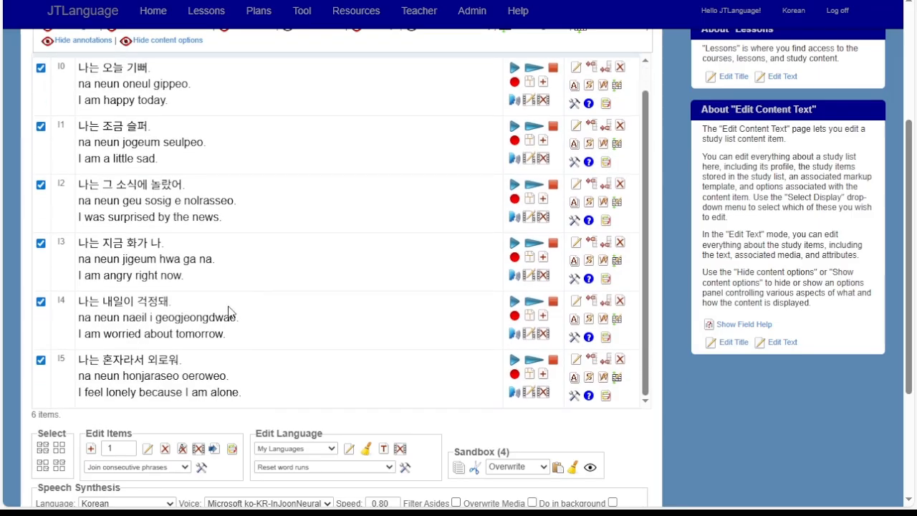
scroll(222, 306, "up", 1)
scroll(217, 287, "down", 1)
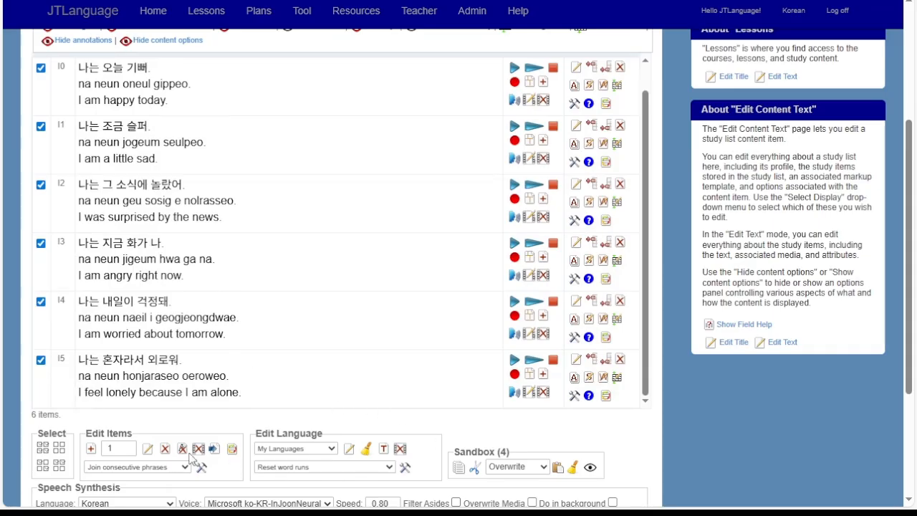
Step: Delete all the selected sentences from the Sentences Vocabulary list
left_click(165, 450)
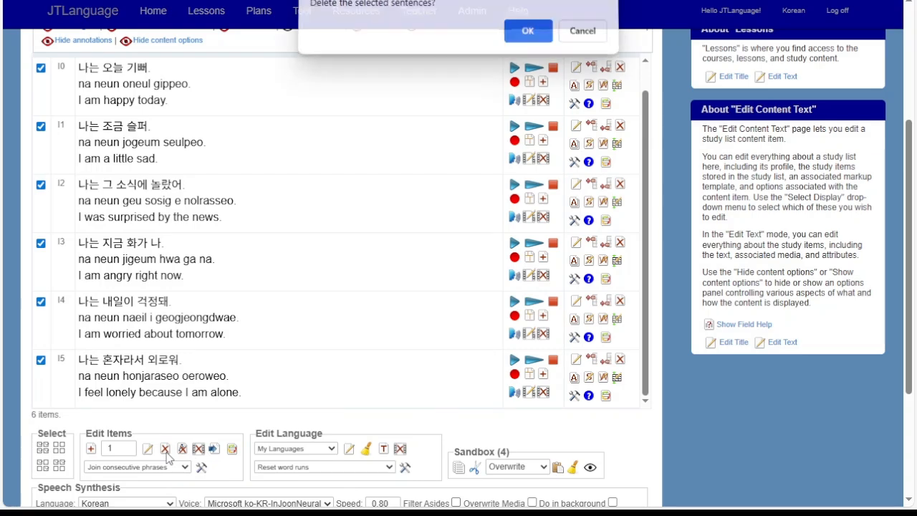
left_click(527, 33)
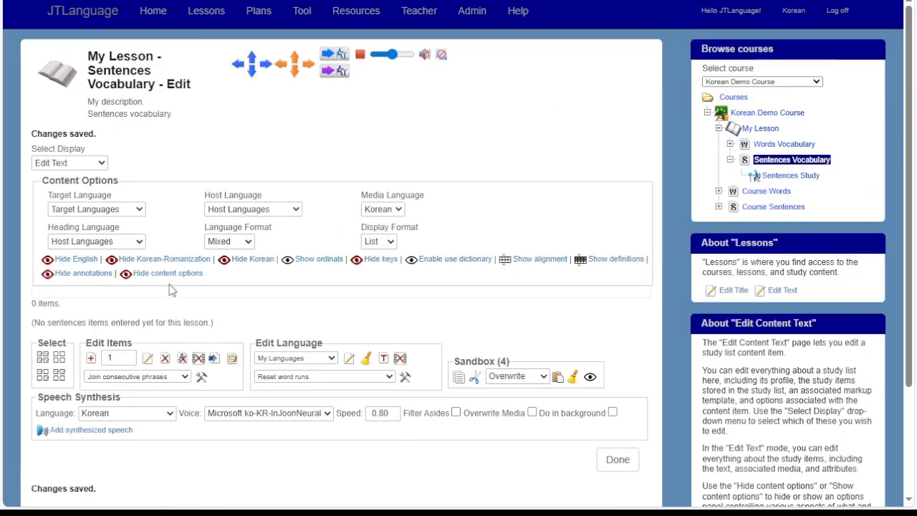
Step: Generate new sentences about common emotions, adding the constraints "Use polite informal speech. Use a variety of subjects."
left_click(213, 361)
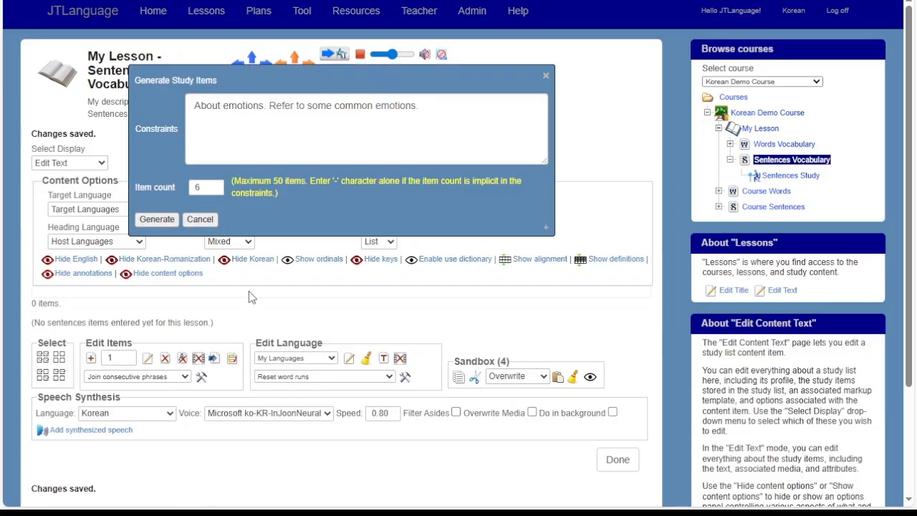
left_click(446, 107)
type("Use ")
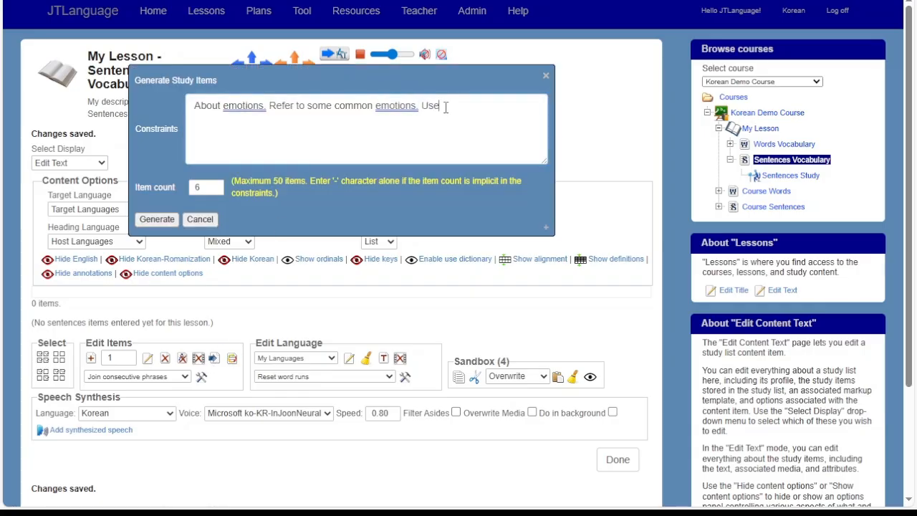
type("polite informal speech. For")
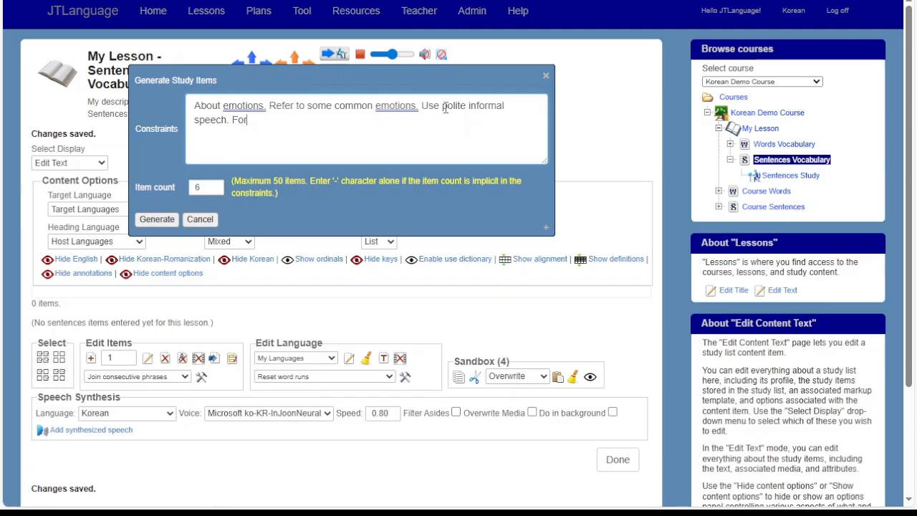
type("sub")
type("Use a v")
type("a")
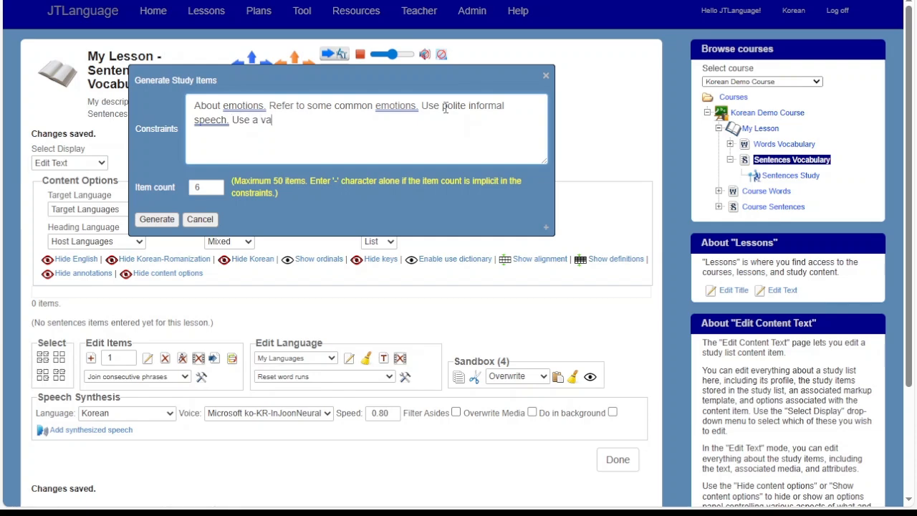
type("riety of subjects.")
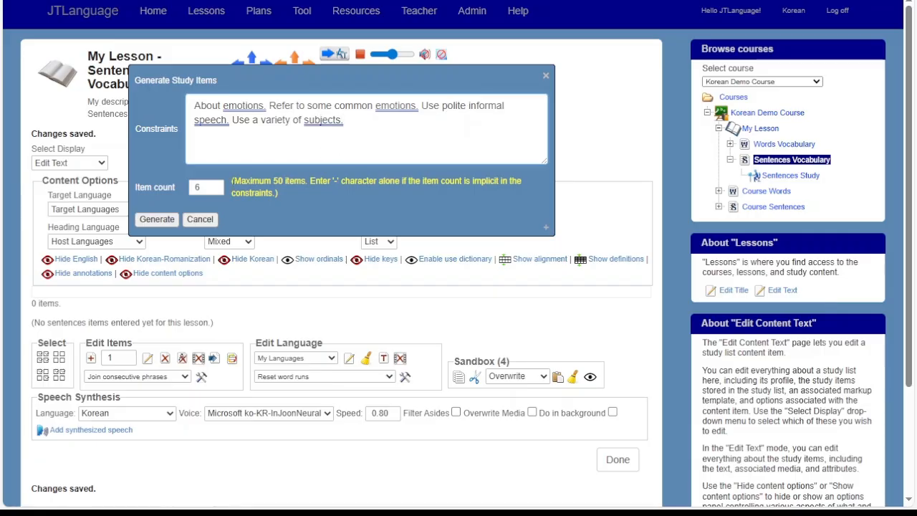
left_click(165, 222)
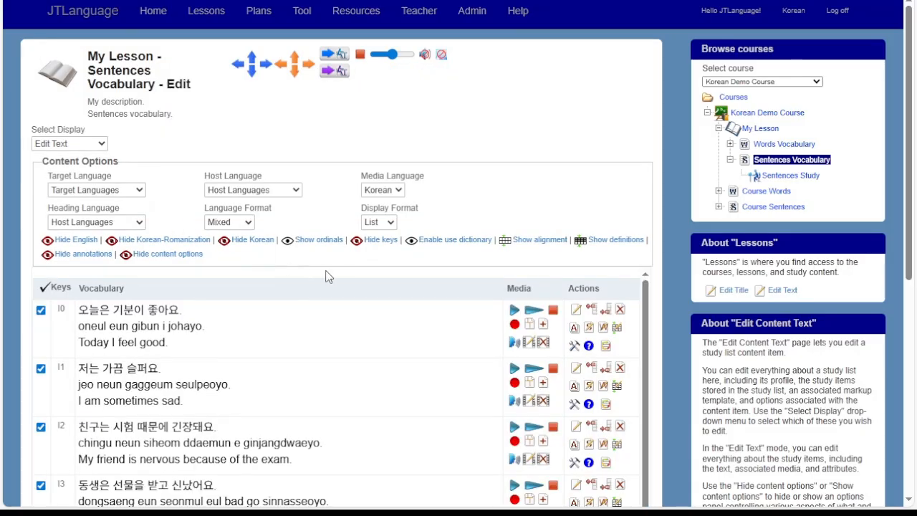
Step: Review the Korean text, romanization and English translation of the generated sentences
scroll(342, 302, "down", 1)
scroll(340, 307, "down", 2)
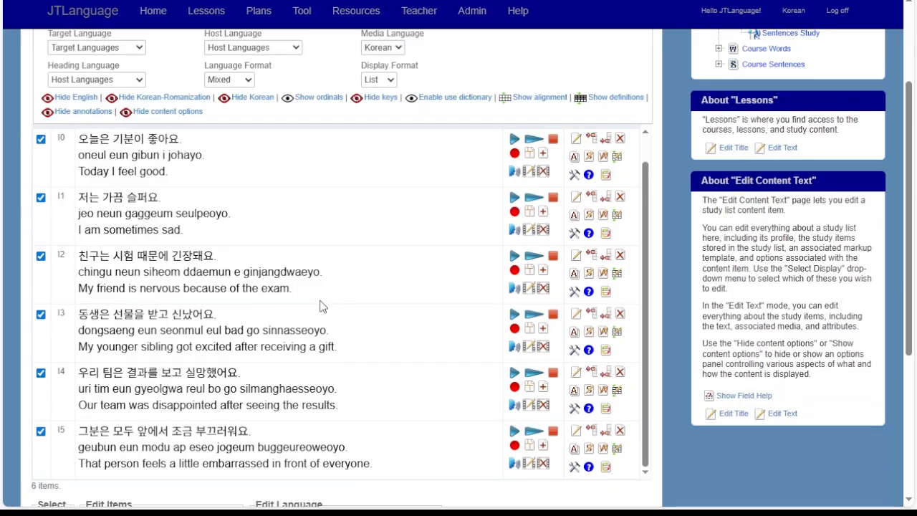
scroll(338, 253, "down", 1)
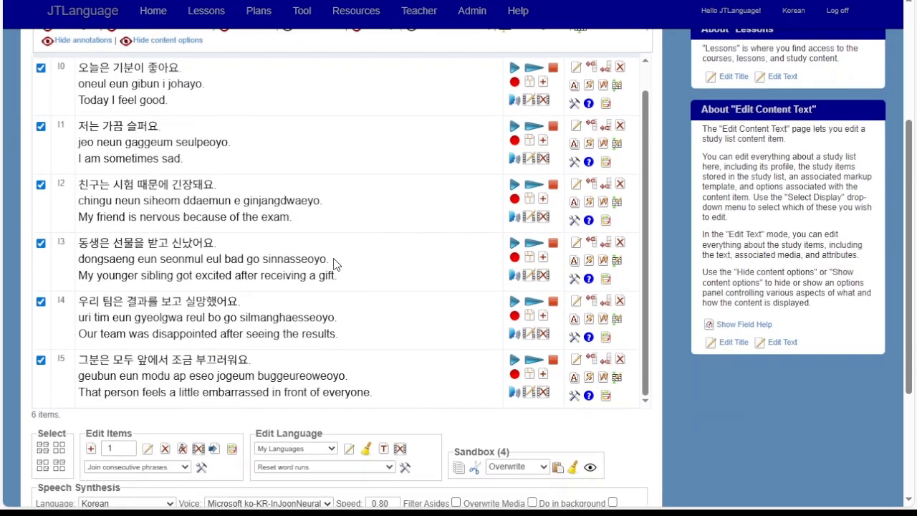
scroll(333, 262, "up", 1)
scroll(332, 268, "up", 1)
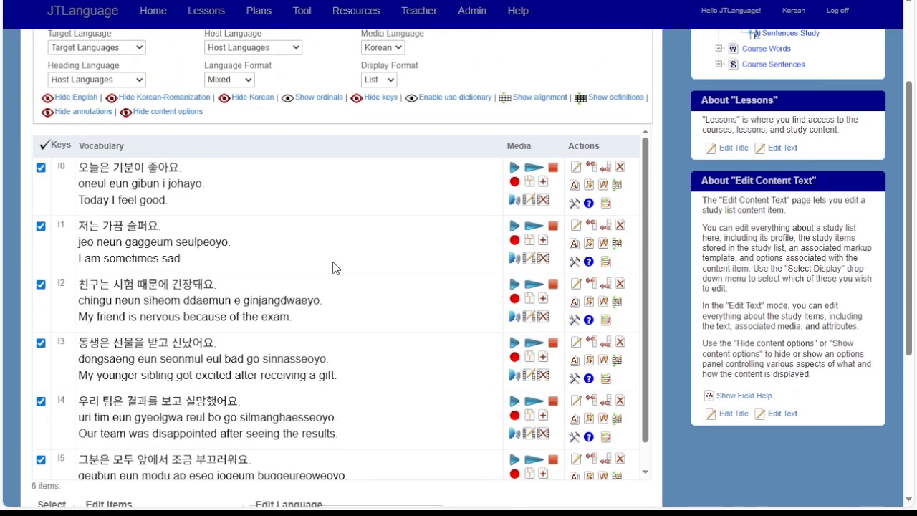
scroll(331, 271, "down", 1)
scroll(329, 273, "down", 2)
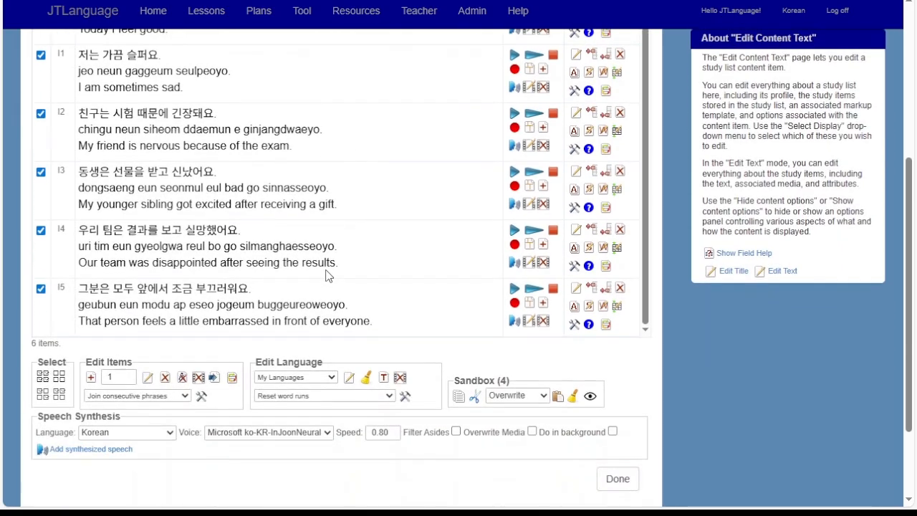
scroll(328, 277, "up", 1)
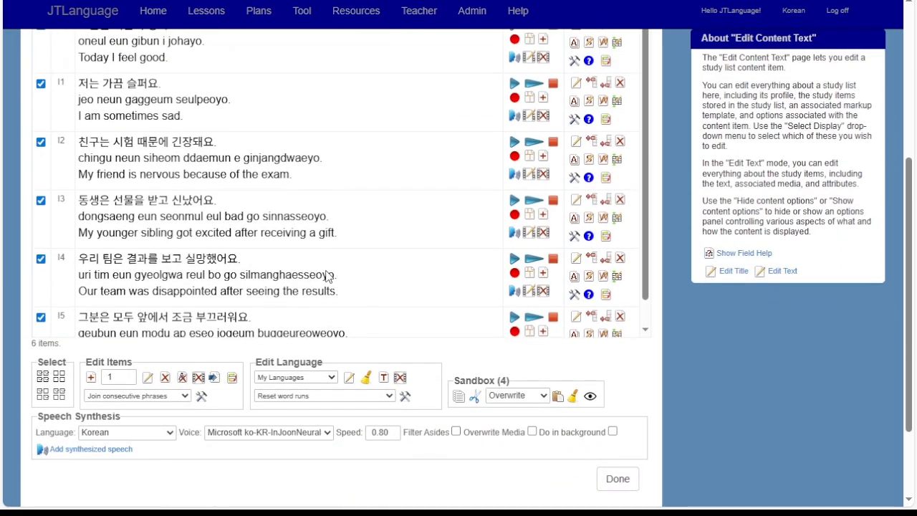
scroll(327, 269, "up", 3)
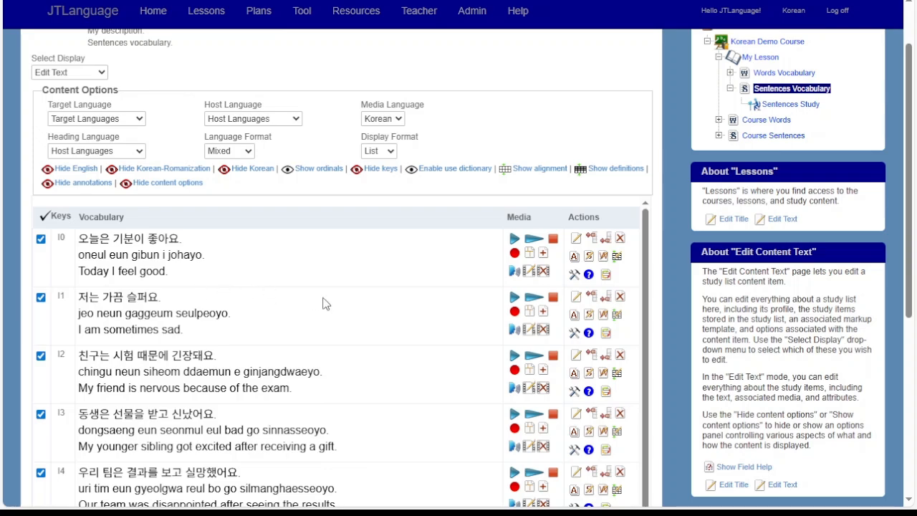
scroll(324, 306, "down", 1)
scroll(326, 308, "down", 4)
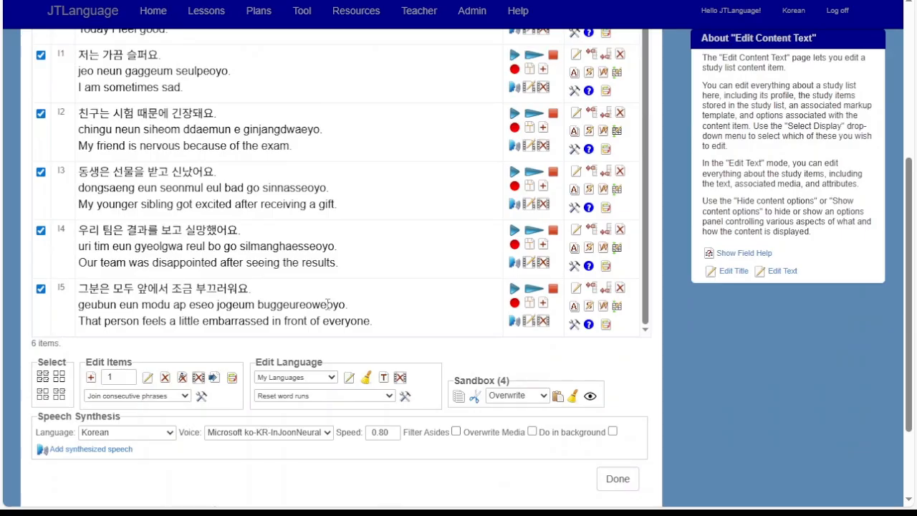
scroll(363, 274, "up", 1)
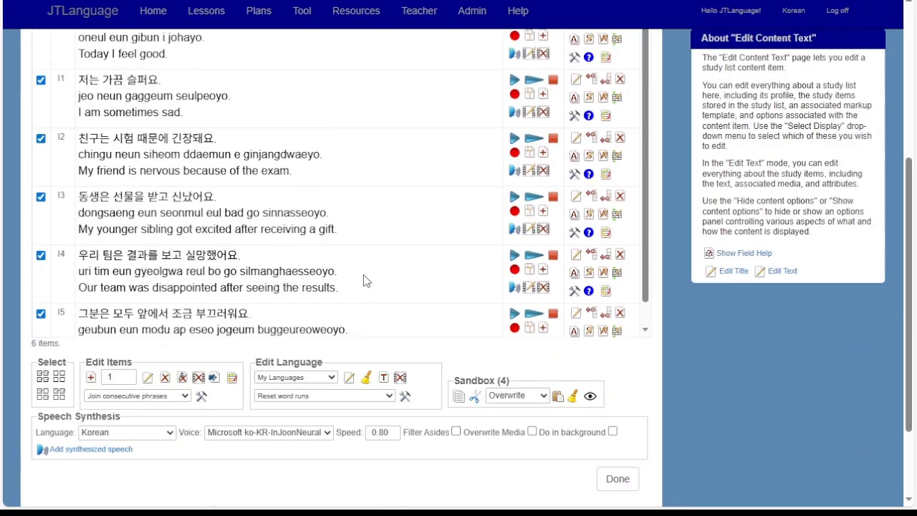
scroll(358, 267, "up", 4)
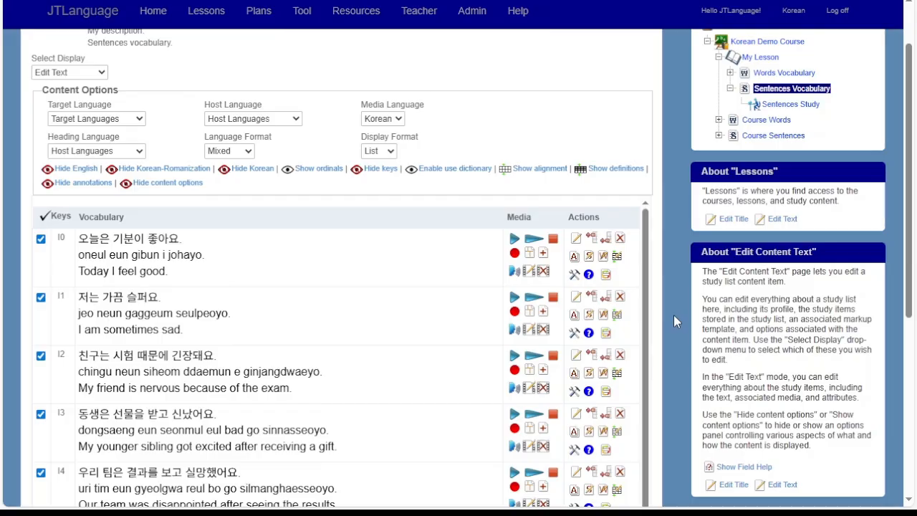
Step: Transform the first sentence, "Today I feel good.", with the instruction "Change it to formal." and save it
scroll(666, 315, "up", 2)
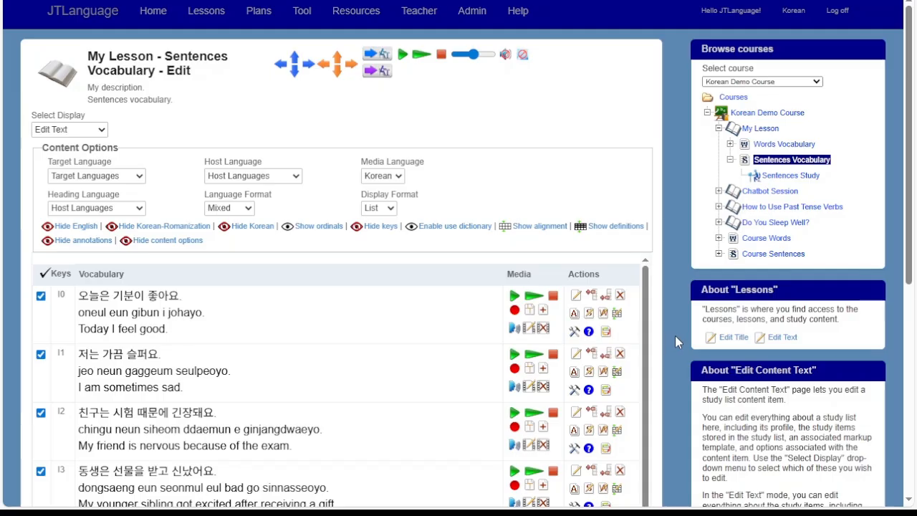
scroll(674, 336, "down", 4)
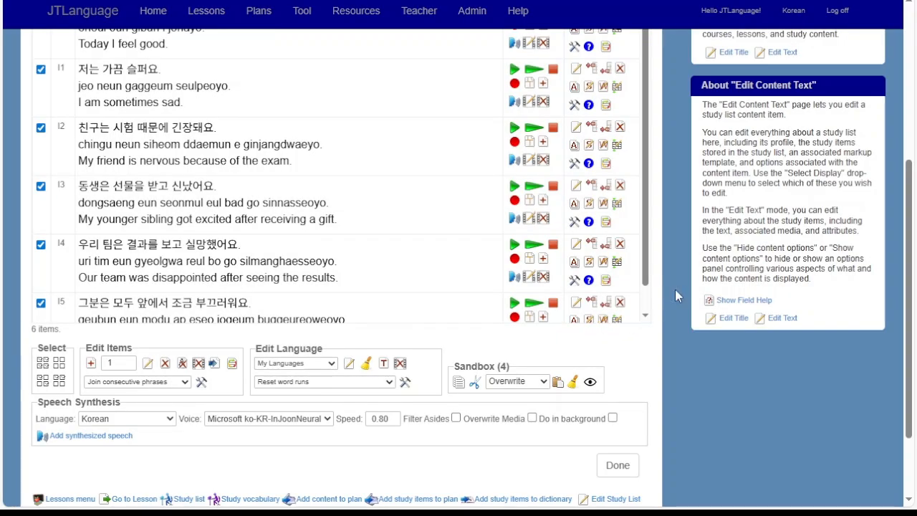
scroll(679, 284, "up", 3)
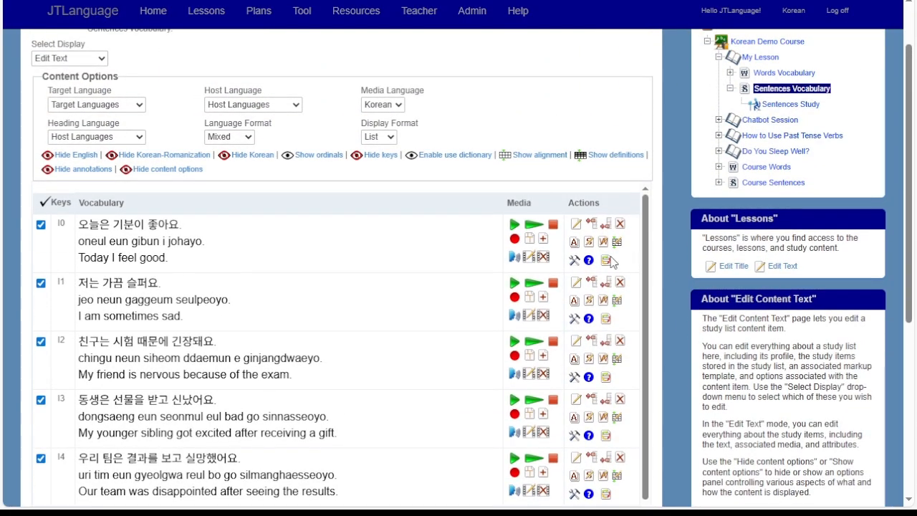
left_click(604, 262)
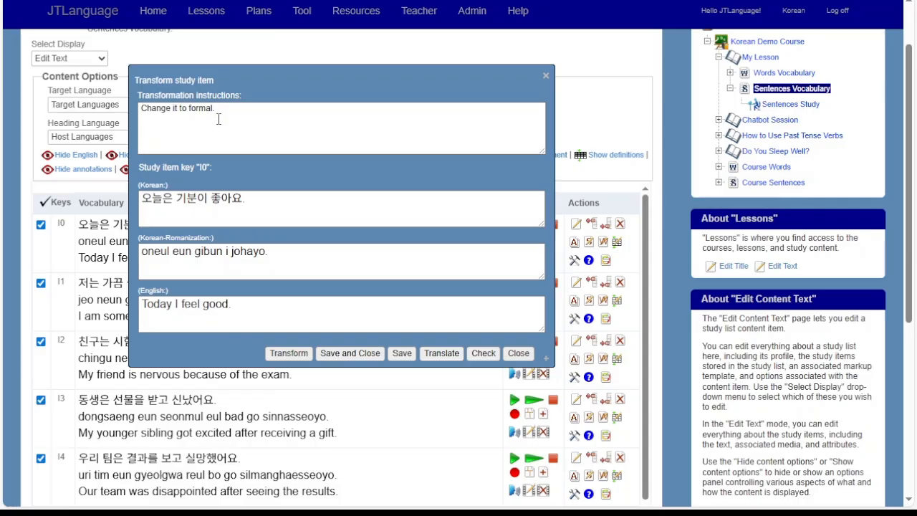
left_click(286, 356)
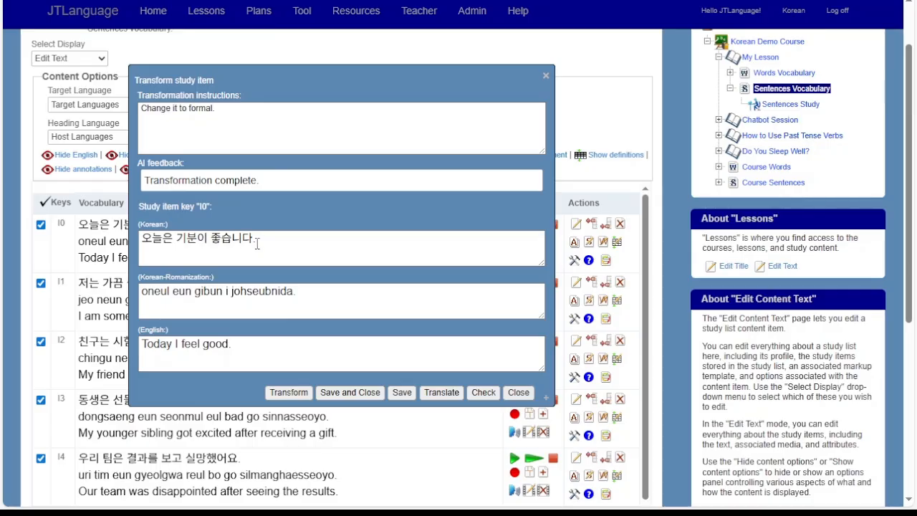
left_click(350, 392)
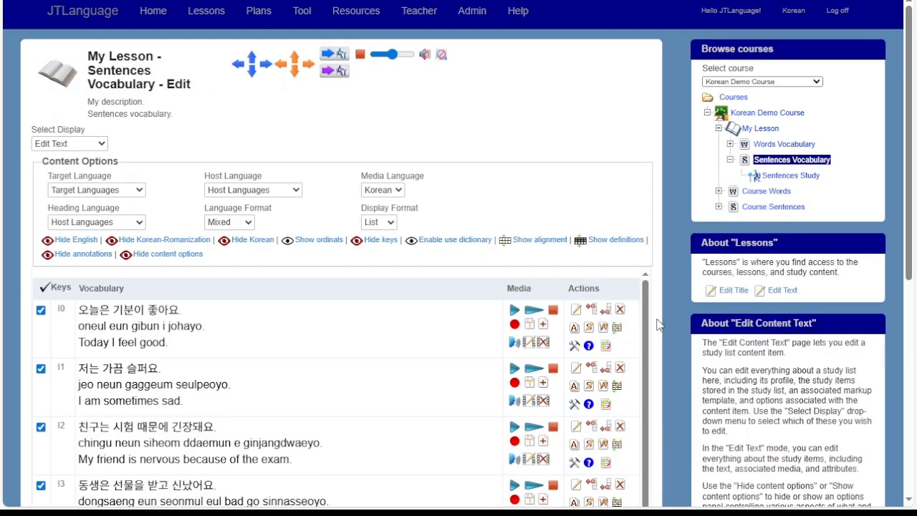
Step: Open the export page for My Lesson's Words Vocabulary and choose the Patterned Line format
left_click(778, 146)
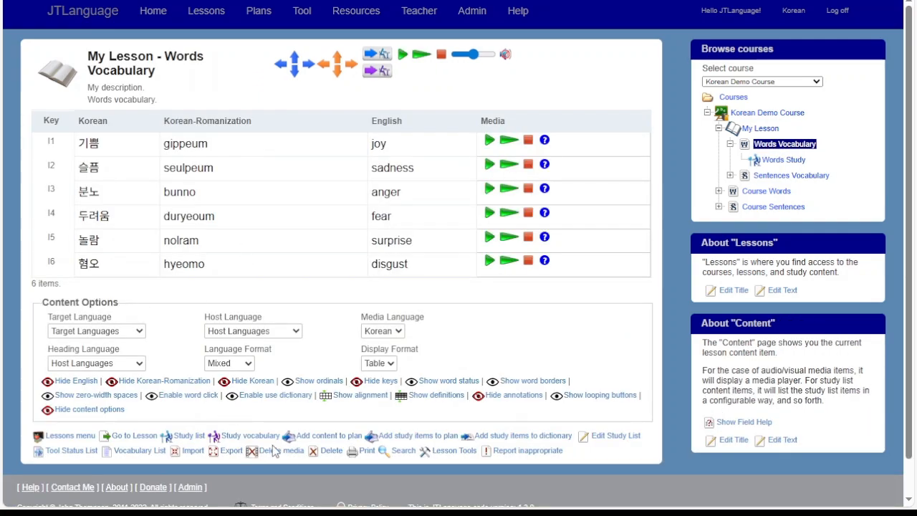
scroll(254, 388, "down", 1)
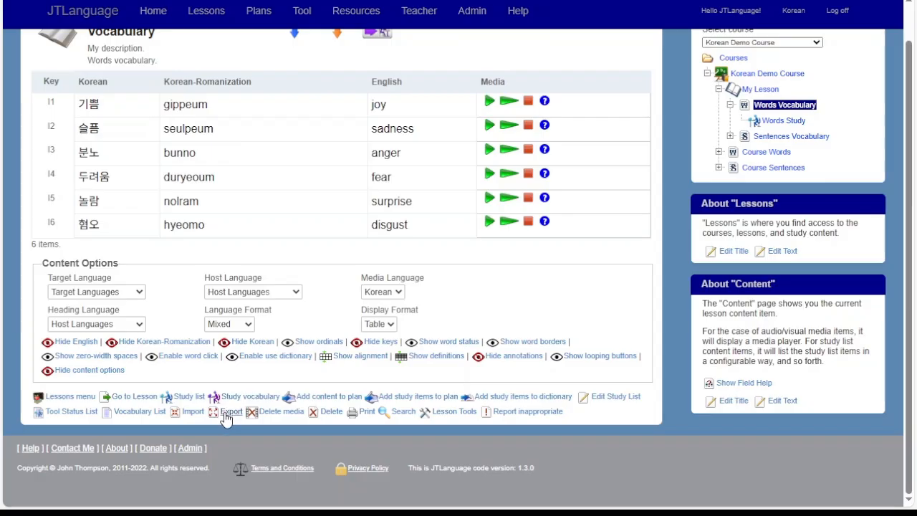
left_click(227, 416)
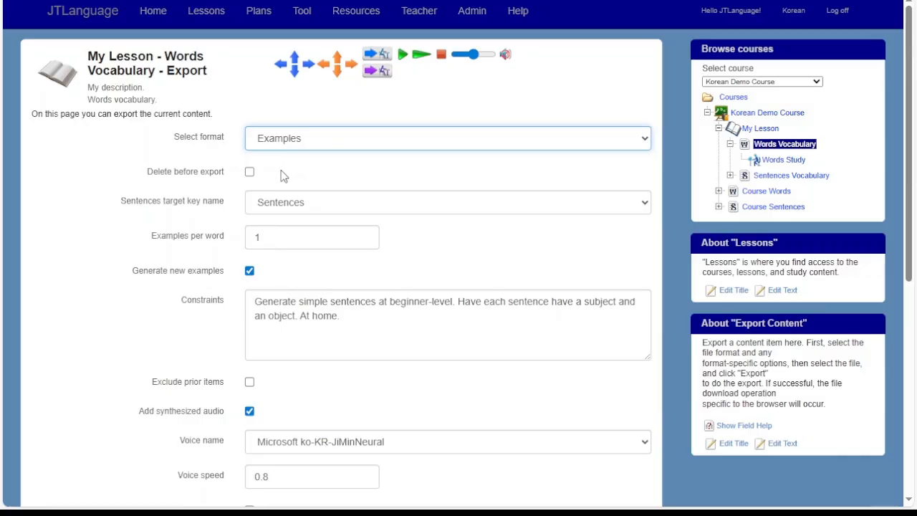
left_click(269, 227)
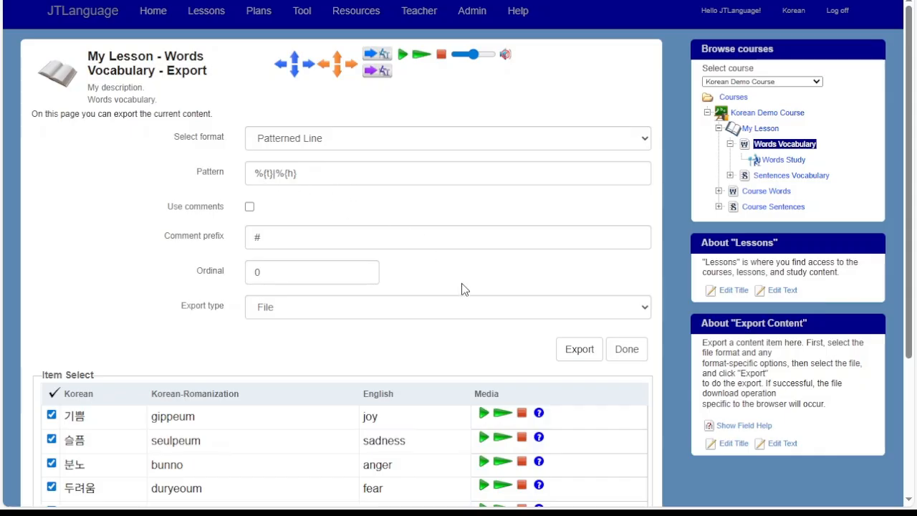
Step: Set the export pattern to %{t}|%{t1}|%{h} so the romanization is included between the Korean and English
left_click(272, 174)
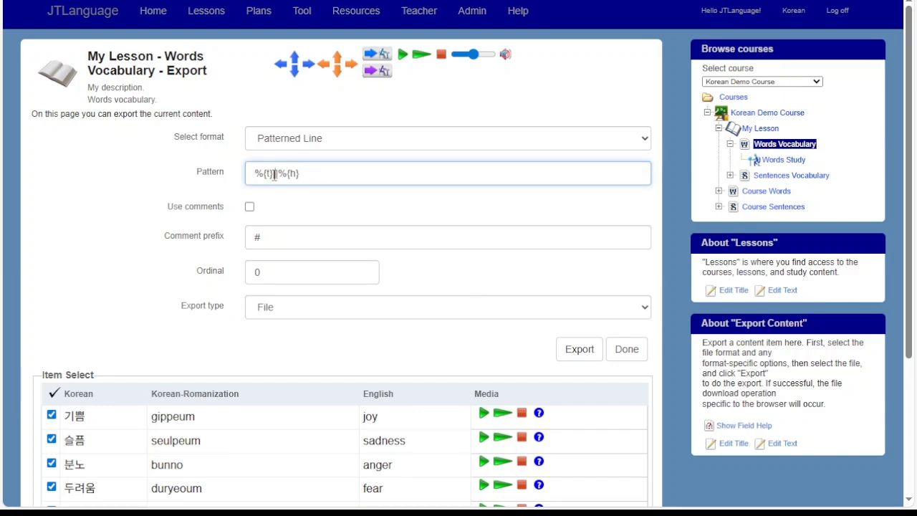
type("%{")
type("{t}")
type("1}|%{")
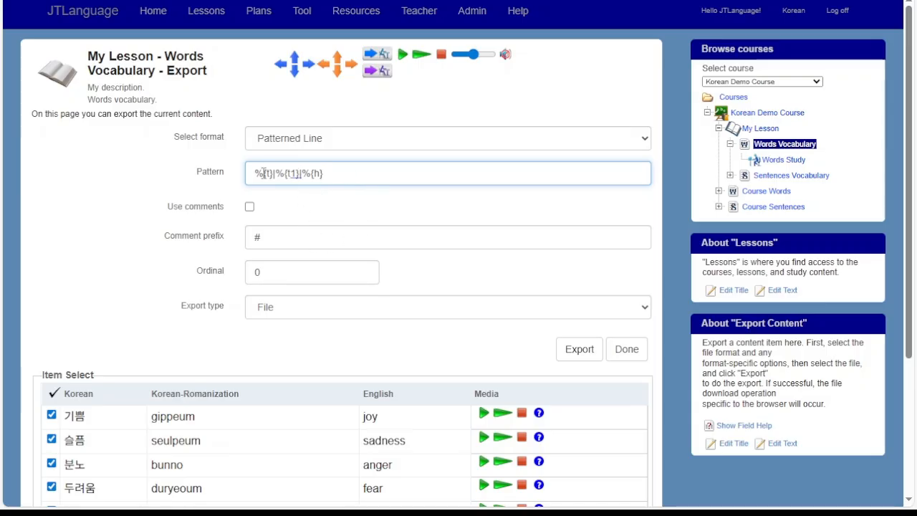
left_click_drag(259, 174, 272, 174)
left_click(359, 173)
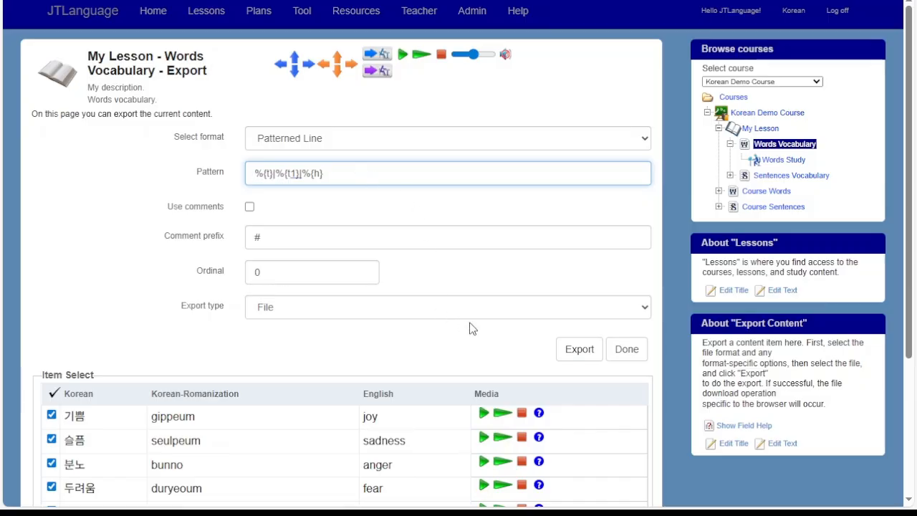
Step: Set the export type to Text and export the vocabulary words
left_click(269, 308)
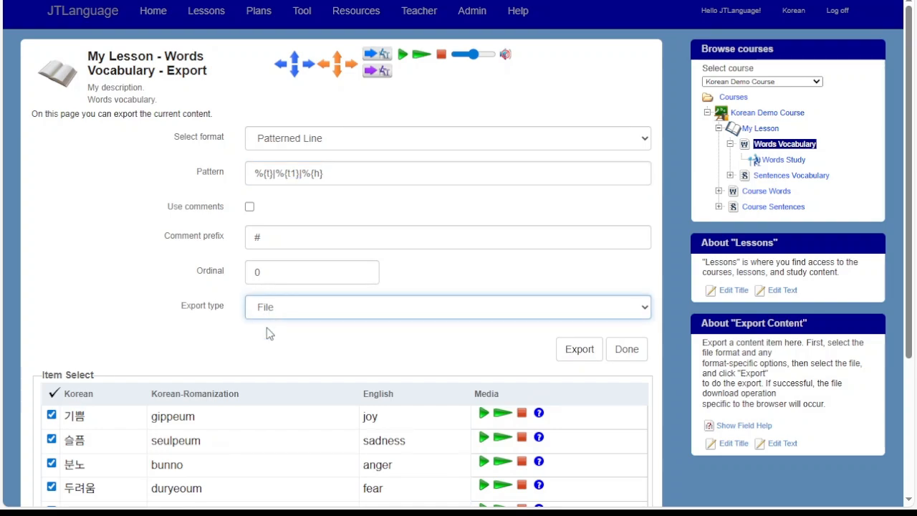
key("Down")
left_click(573, 351)
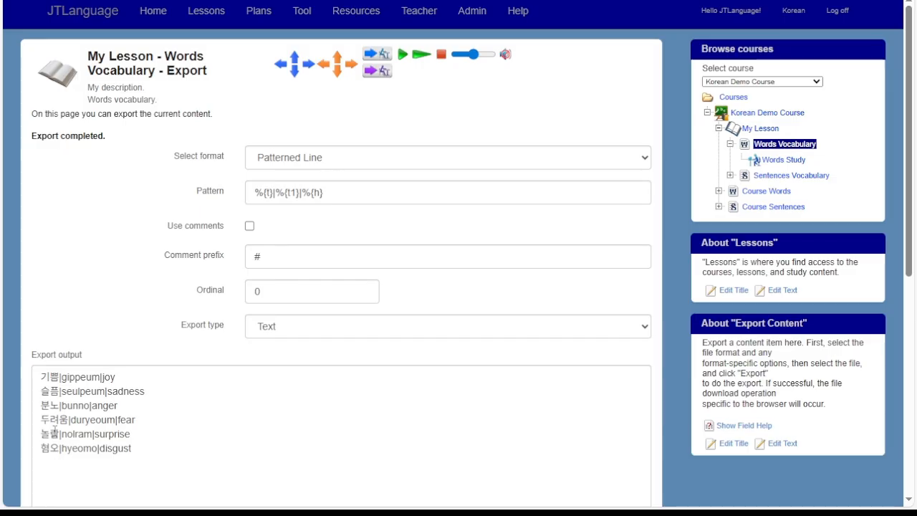
Step: Copy all lines of the export output and close the export page
left_click_drag(41, 378, 155, 454)
key("ctrl+c")
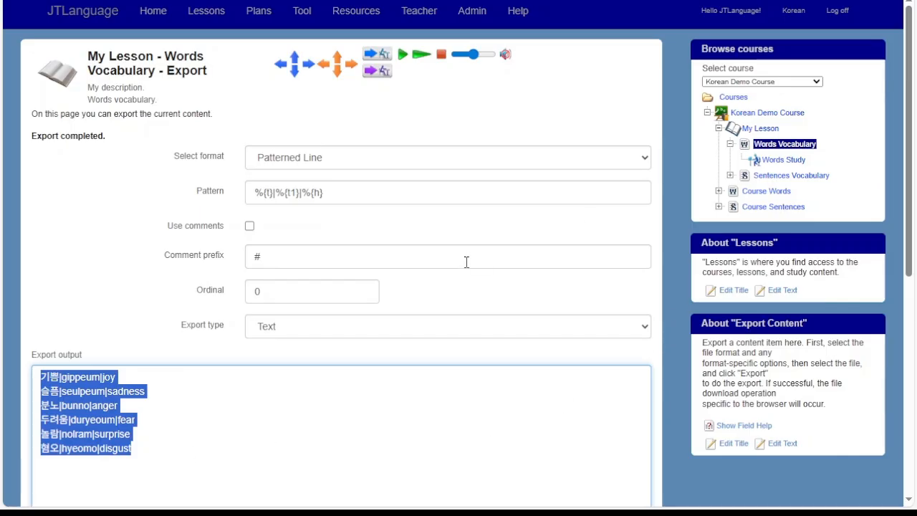
scroll(669, 396, "down", 3)
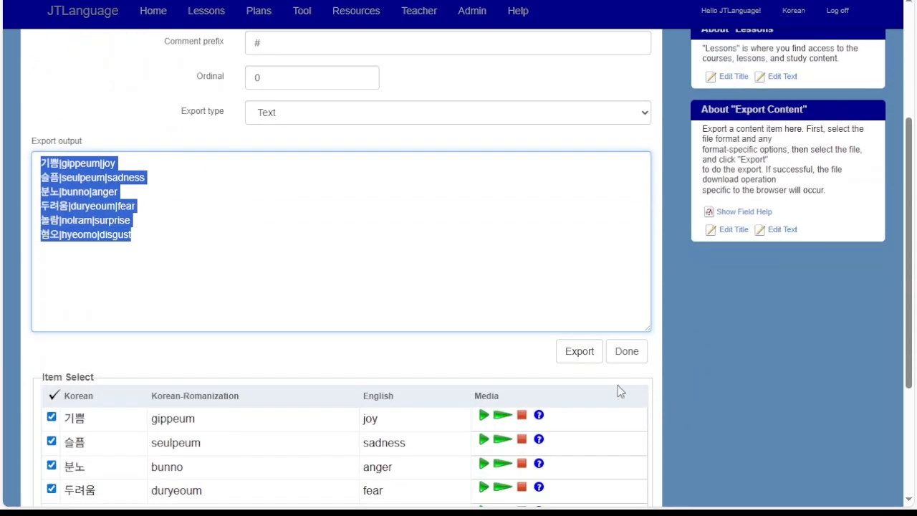
left_click(627, 352)
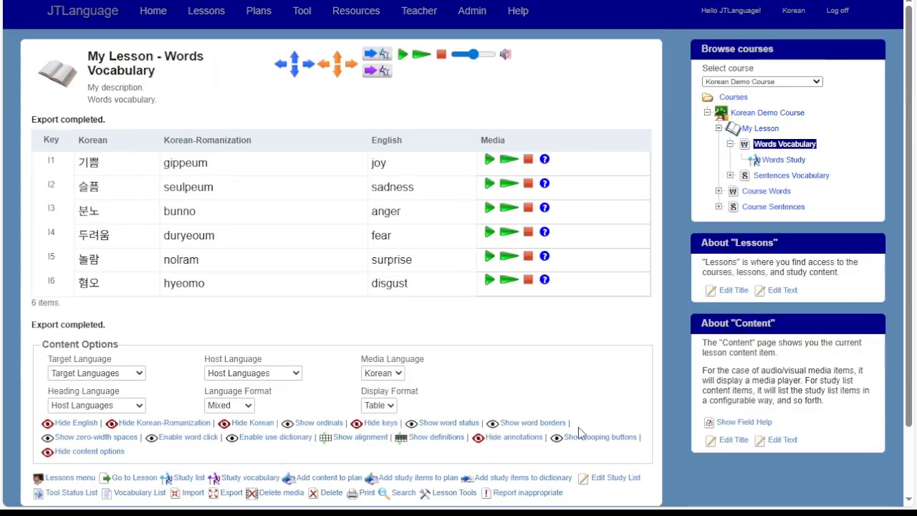
Step: Open My Lesson's Words Vocabulary study list for editing and delete all of its selected words
scroll(581, 428, "down", 1)
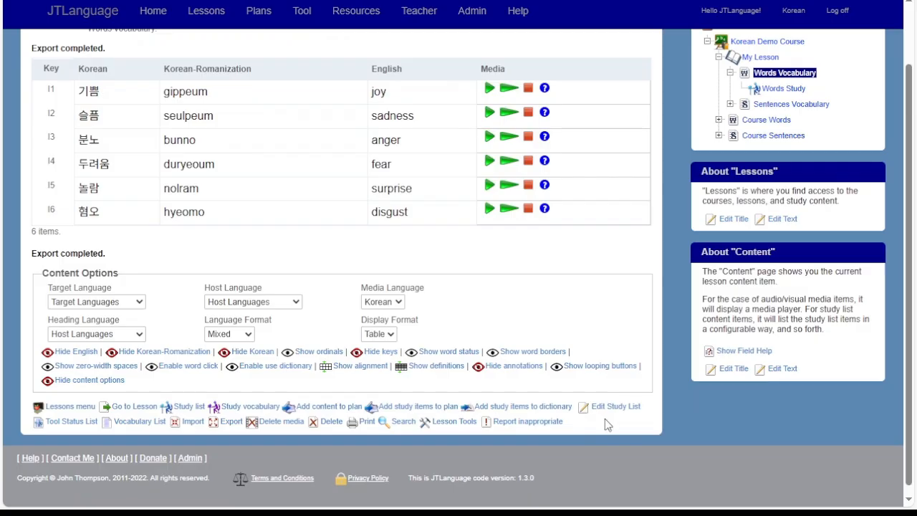
left_click(614, 407)
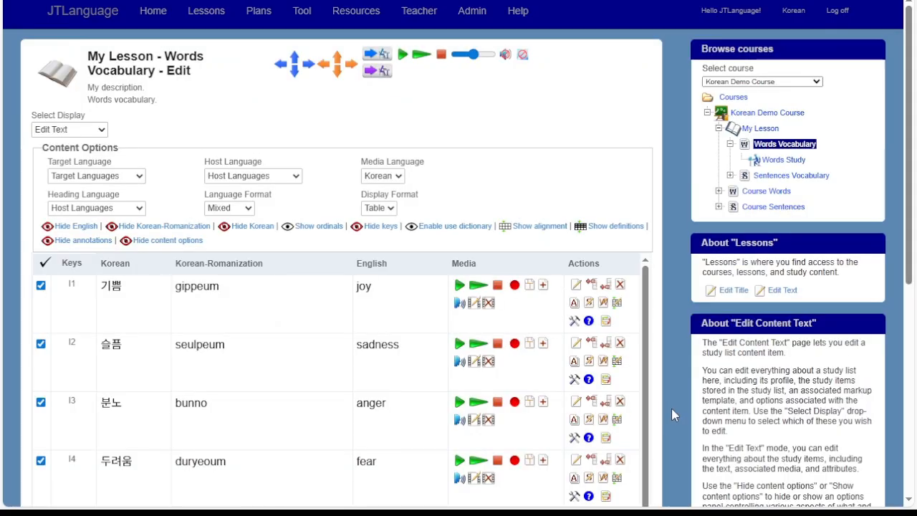
scroll(671, 408, "down", 3)
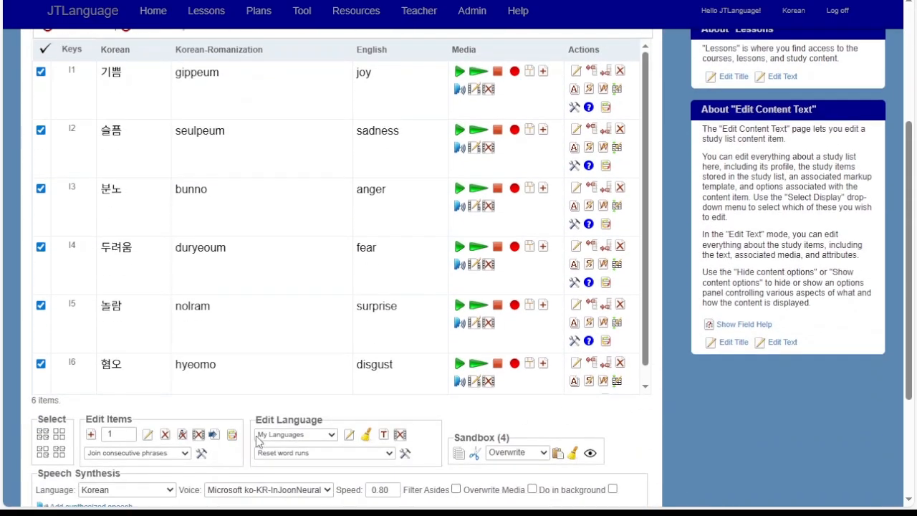
left_click(165, 435)
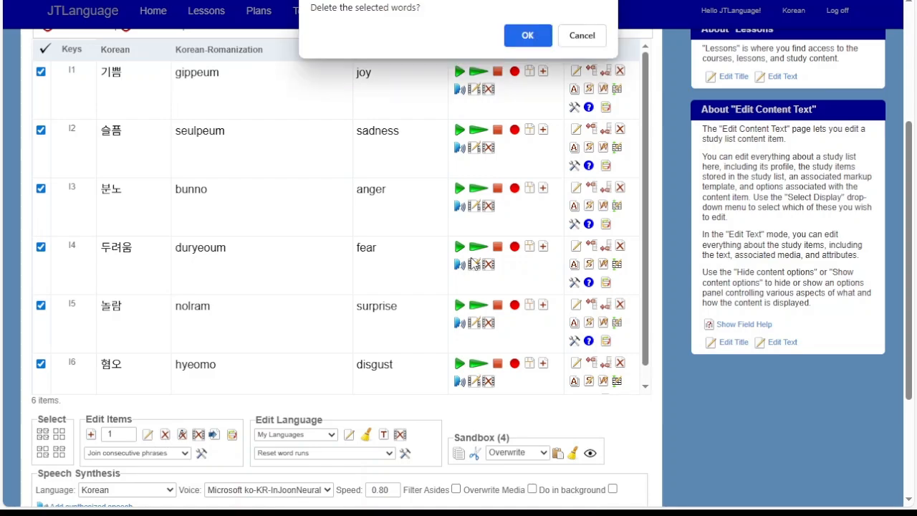
left_click(527, 36)
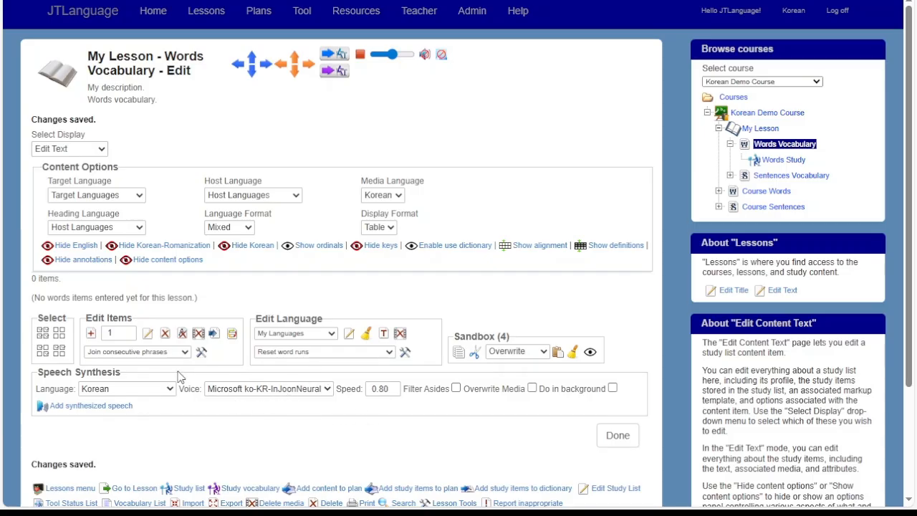
Step: Open the import page for the emptied Words Vocabulary and paste the copied Korean|romanization|English lines as the import text
scroll(229, 458, "down", 1)
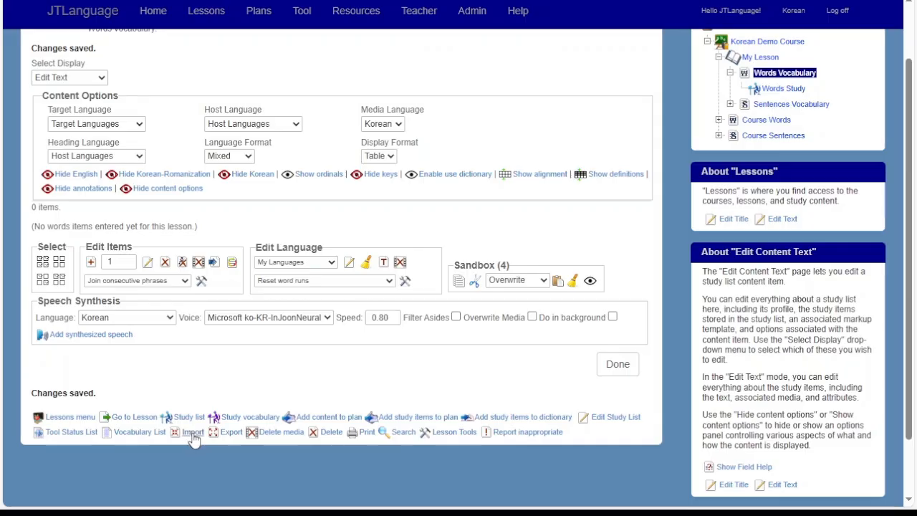
left_click(192, 433)
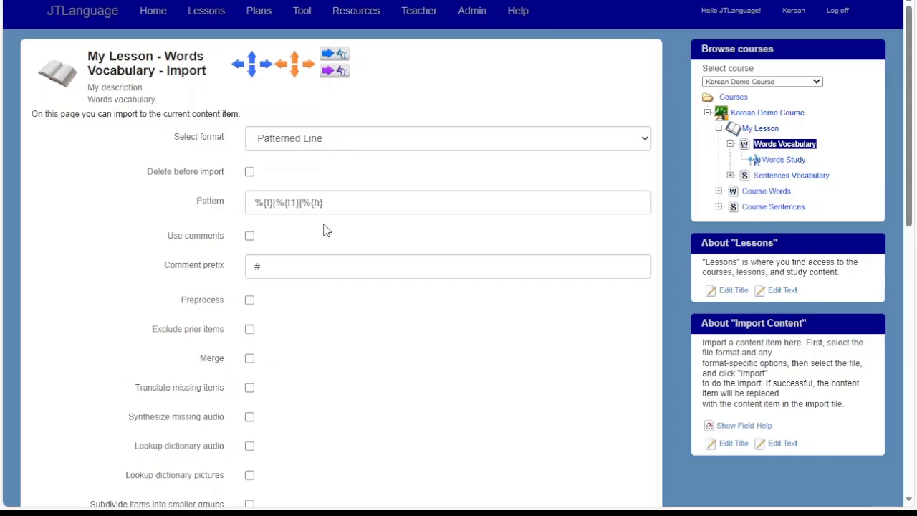
scroll(330, 323, "down", 4)
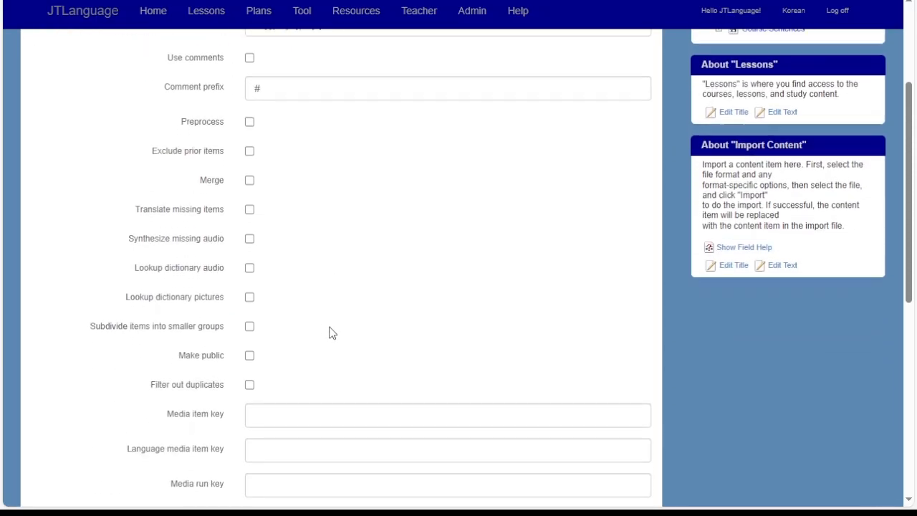
scroll(331, 319, "down", 4)
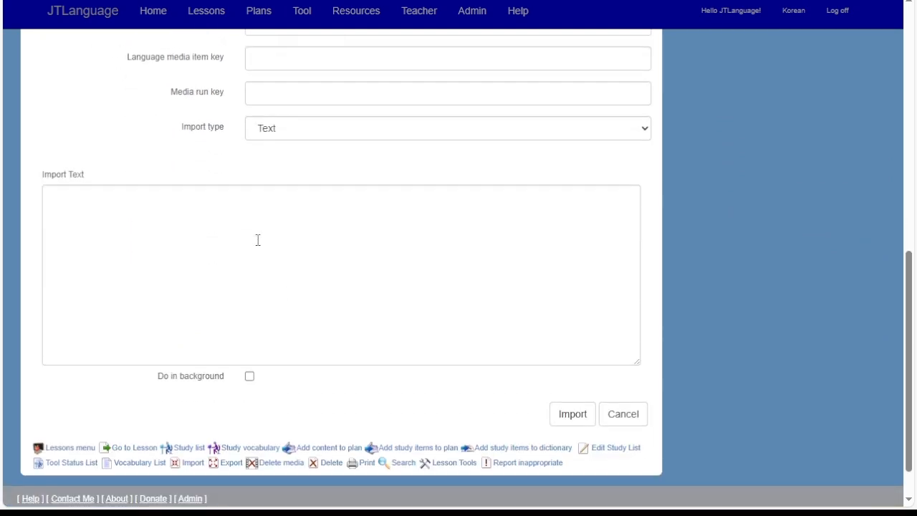
left_click(258, 240)
key("ctrl+v")
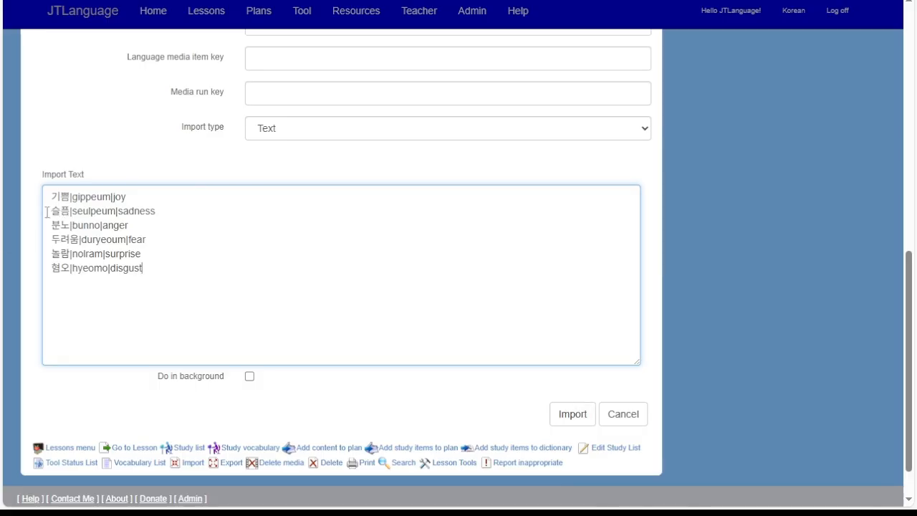
Step: Check the import options and import the pasted lines with the pattern %{t}|%{t1}|%{h}
scroll(255, 232, "up", 6)
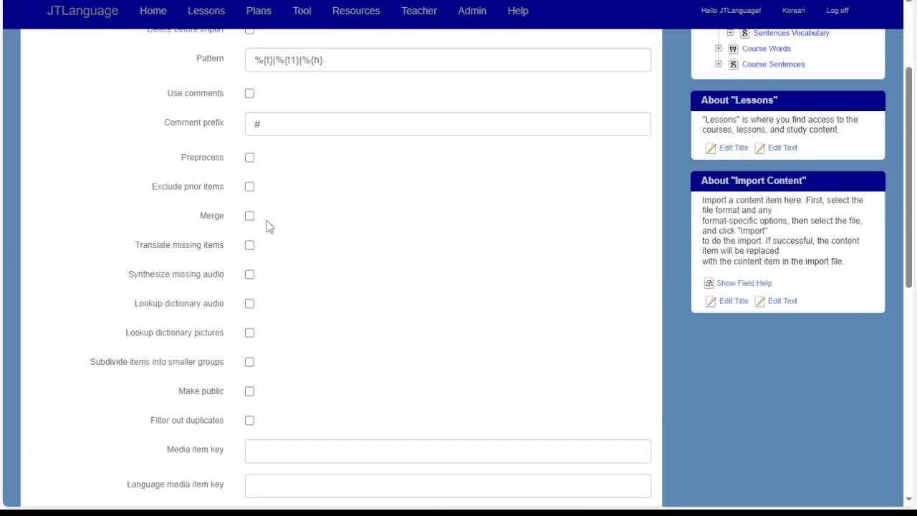
scroll(266, 226, "down", 4)
scroll(268, 229, "down", 1)
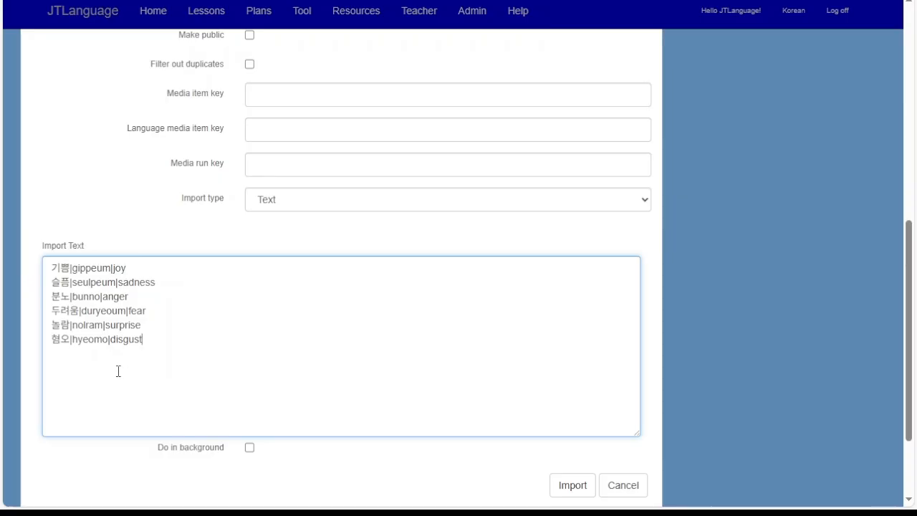
left_click(572, 485)
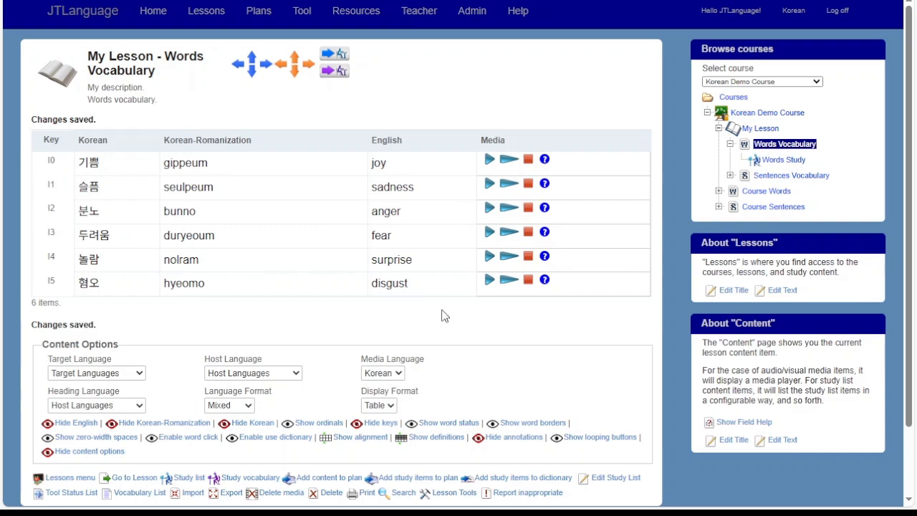
Step: Go to the Korean Demo Course page and open its course children for editing
scroll(442, 315, "down", 2)
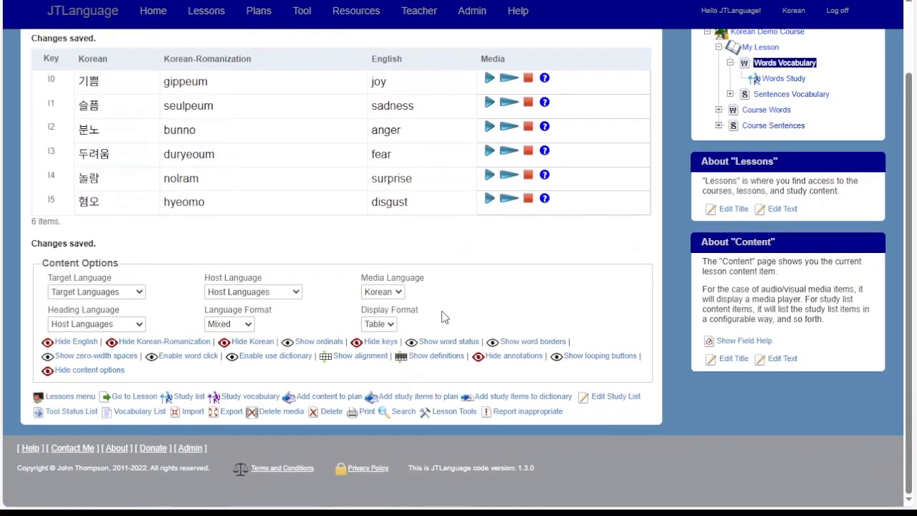
scroll(442, 316, "up", 2)
scroll(442, 315, "down", 2)
scroll(442, 315, "up", 2)
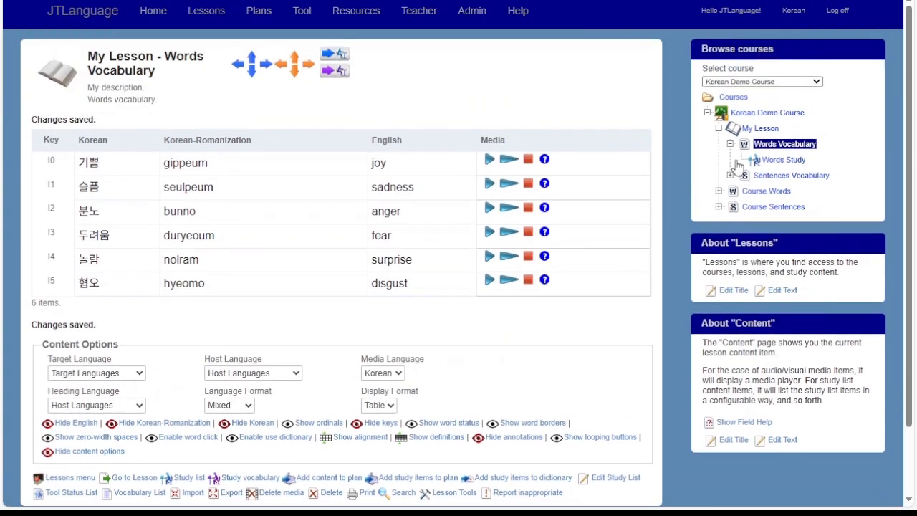
left_click(745, 114)
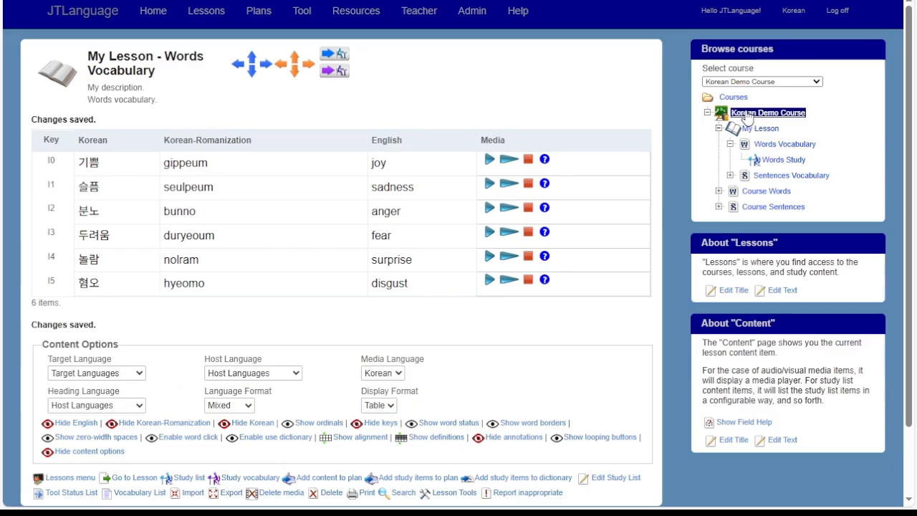
scroll(279, 444, "down", 1)
scroll(276, 446, "down", 2)
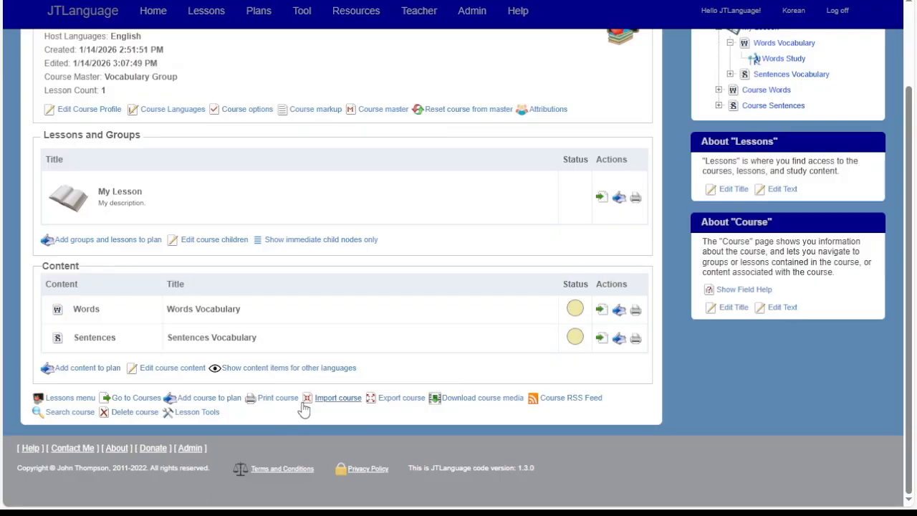
left_click(222, 242)
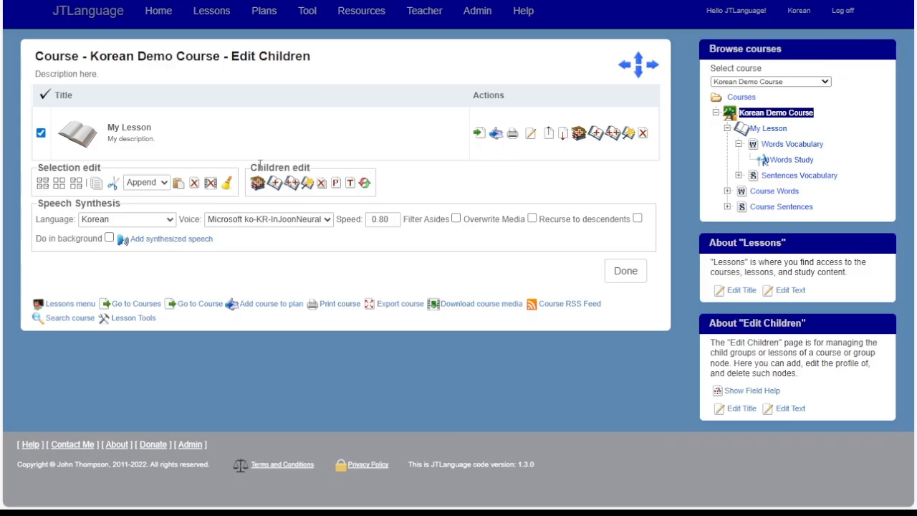
Step: Add a lesson titled Chatbot Session to the course with the Vocabulary Lesson master template and save it
left_click(274, 183)
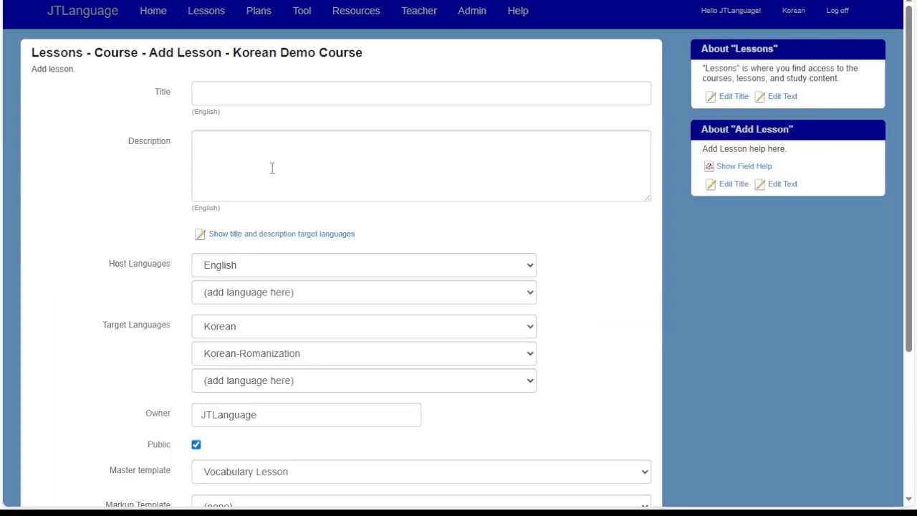
left_click(240, 92)
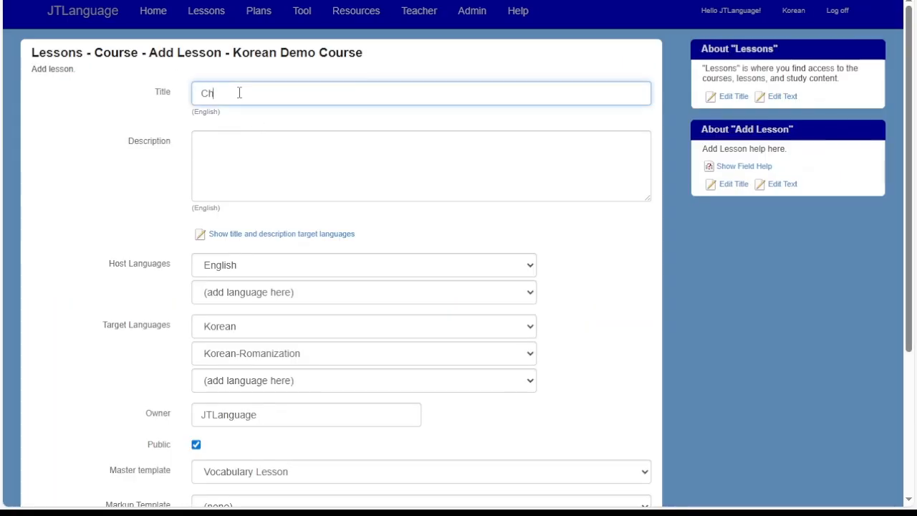
type("Chatbot Session")
scroll(270, 382, "down", 2)
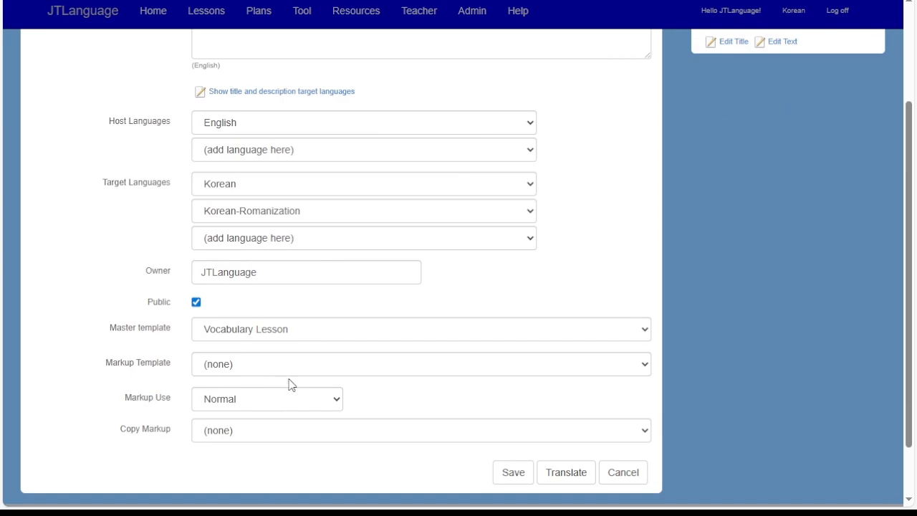
left_click(512, 474)
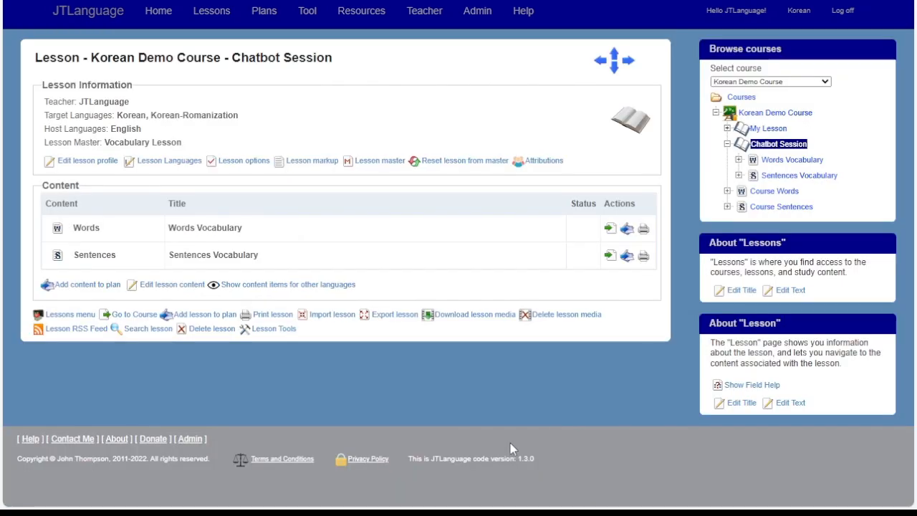
Step: Open the Chatbot Session's Sentences Vocabulary for editing and paste the sandbox items into it
left_click(205, 256)
left_click(599, 271)
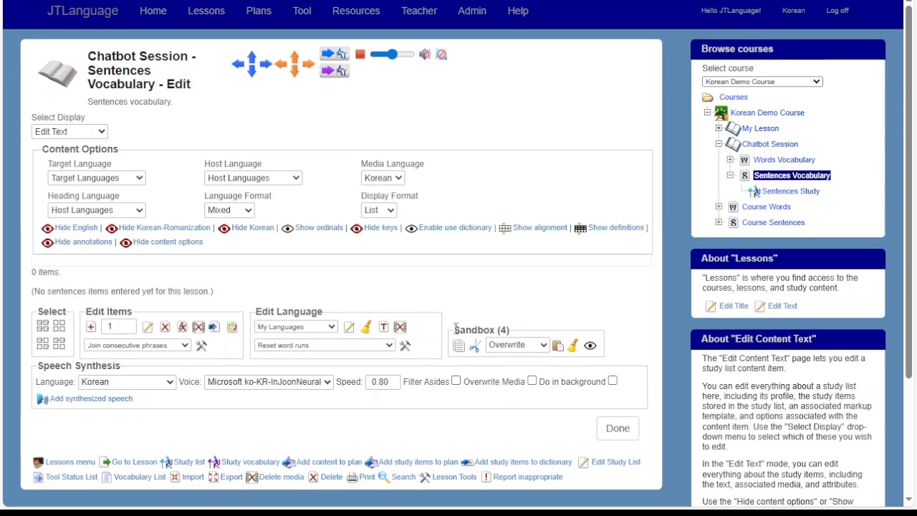
left_click_drag(452, 329, 510, 333)
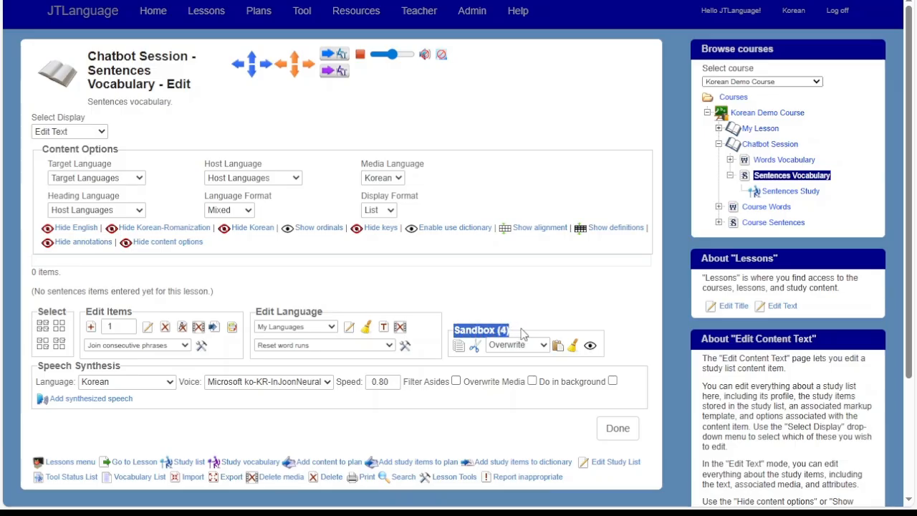
left_click(522, 334)
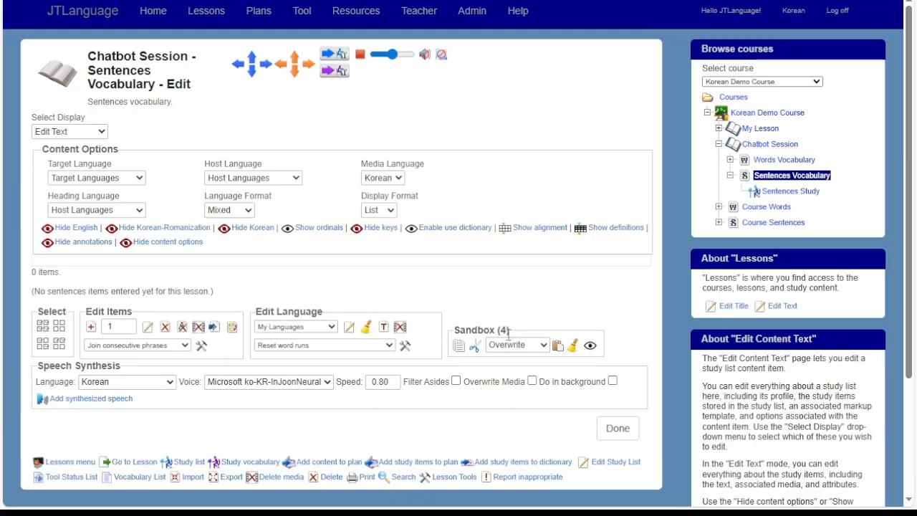
left_click(557, 345)
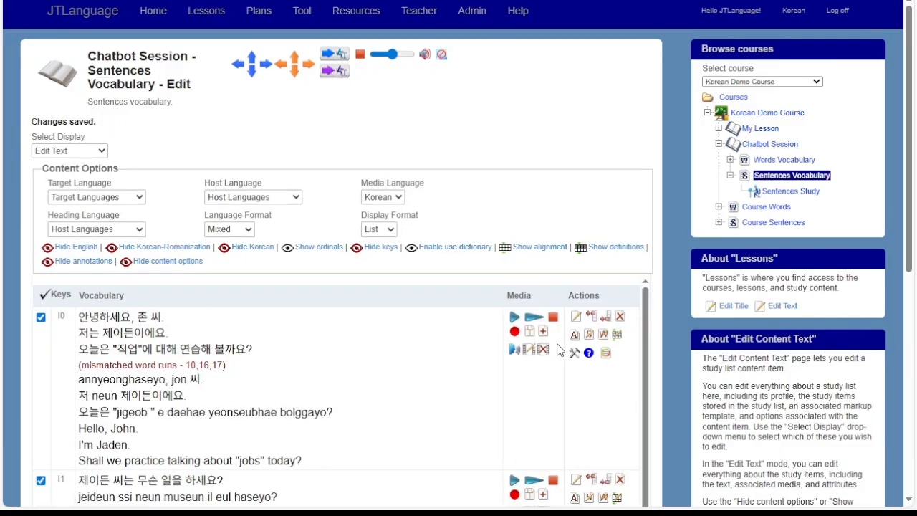
Step: Auto reset the word runs of the first sentence item, with automatic insertion or deletion of spaces between words enabled
scroll(464, 319, "down", 2)
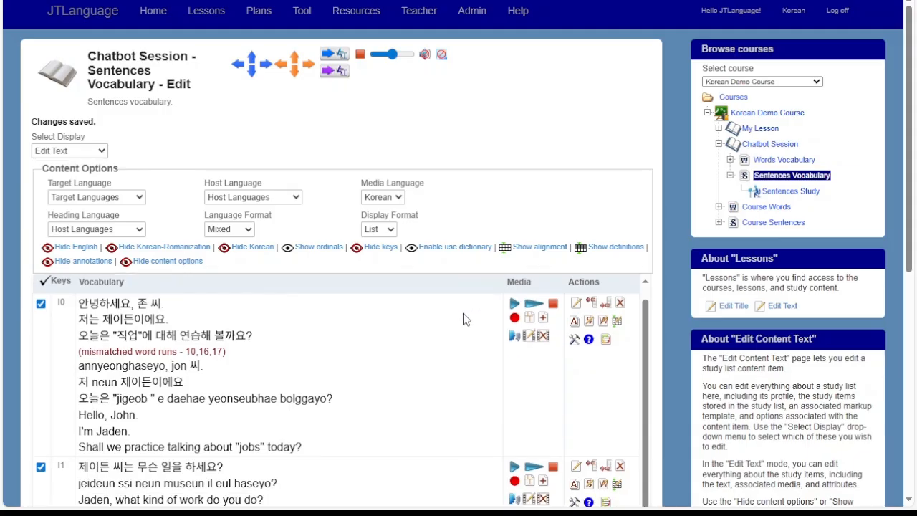
scroll(462, 320, "down", 3)
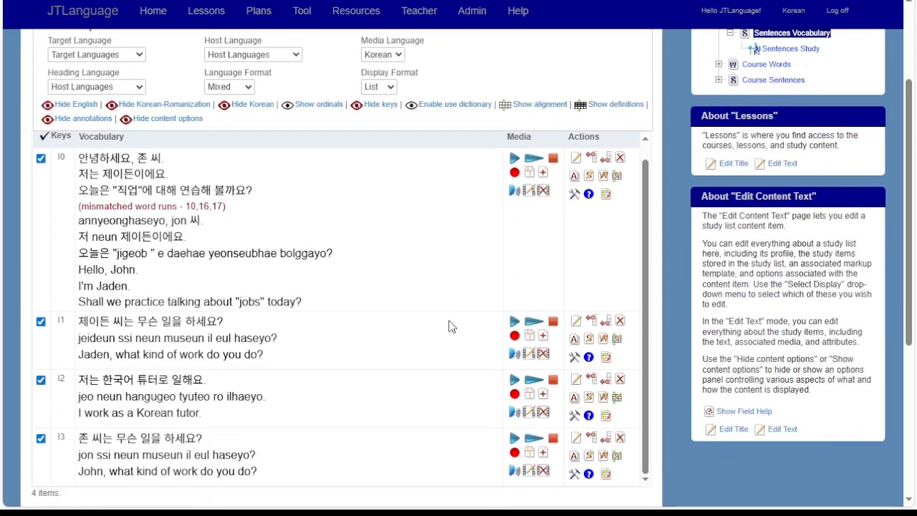
scroll(452, 326, "up", 1)
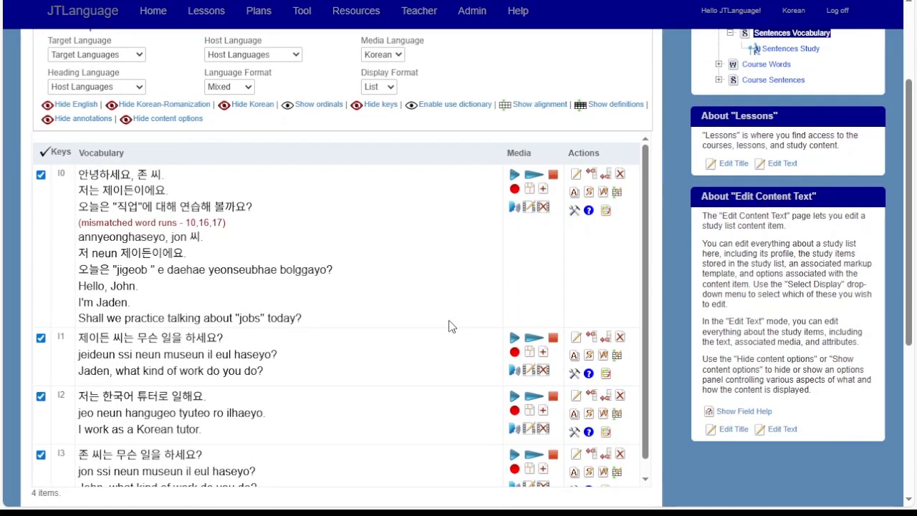
scroll(375, 272, "up", 1)
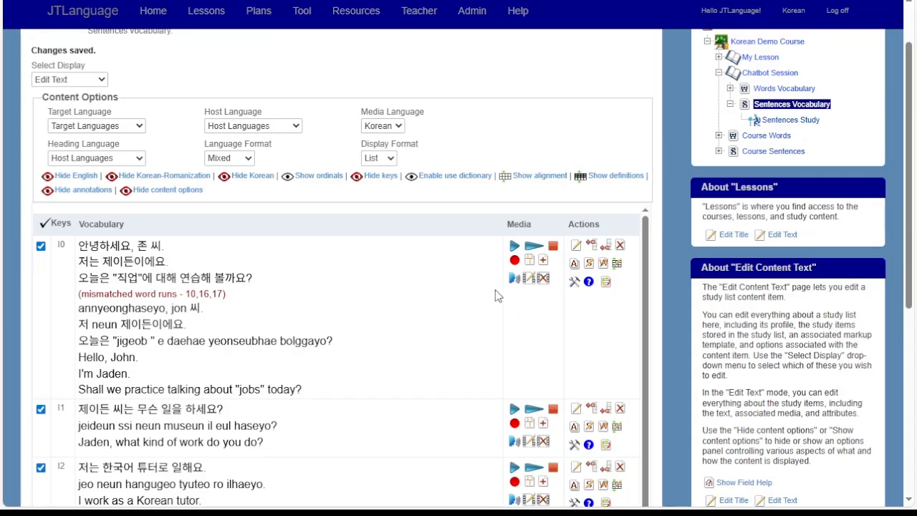
left_click(602, 266)
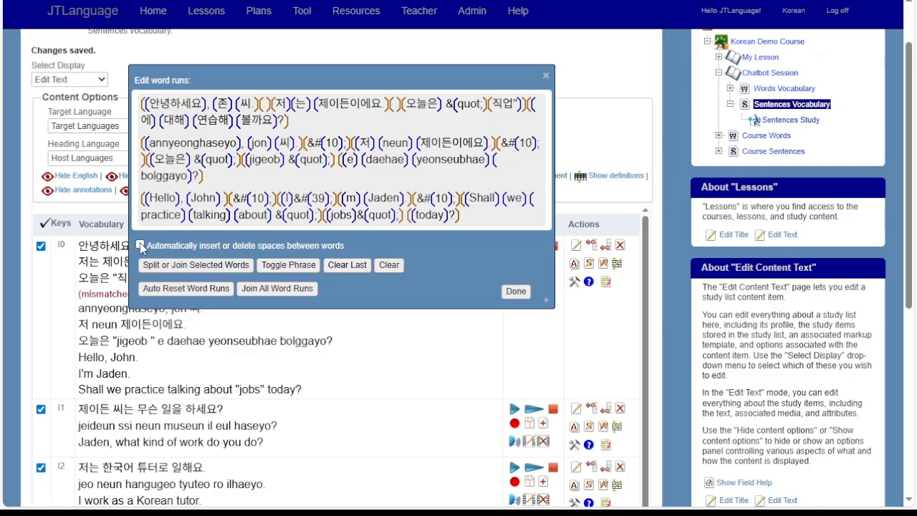
left_click(141, 246)
left_click(174, 288)
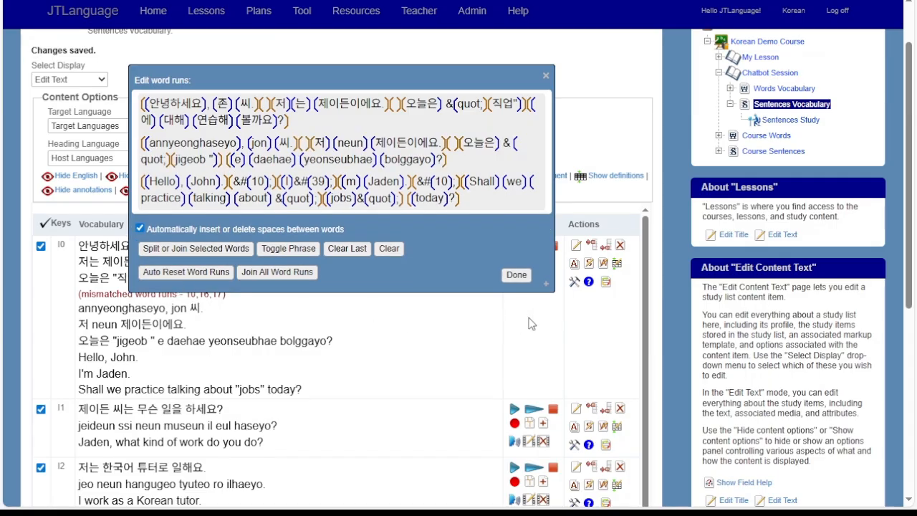
left_click(516, 277)
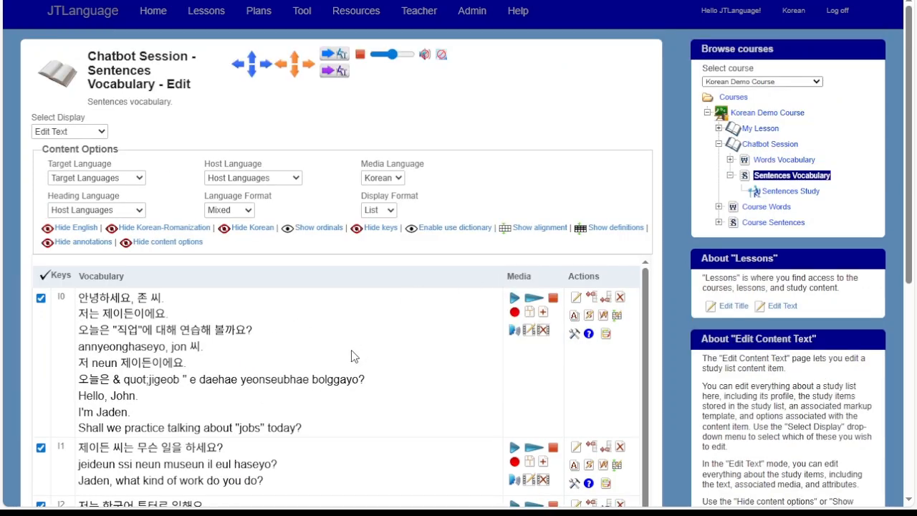
scroll(315, 360, "down", 1)
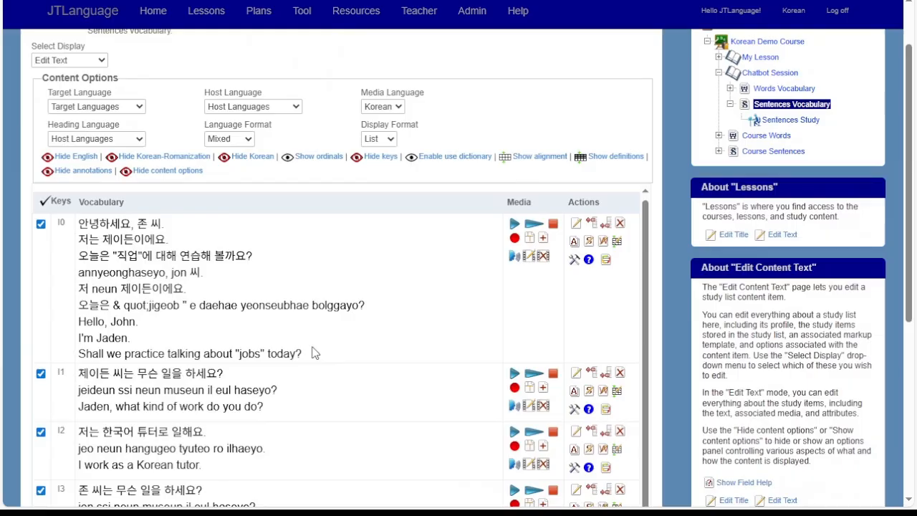
scroll(312, 351, "down", 1)
scroll(294, 315, "down", 2)
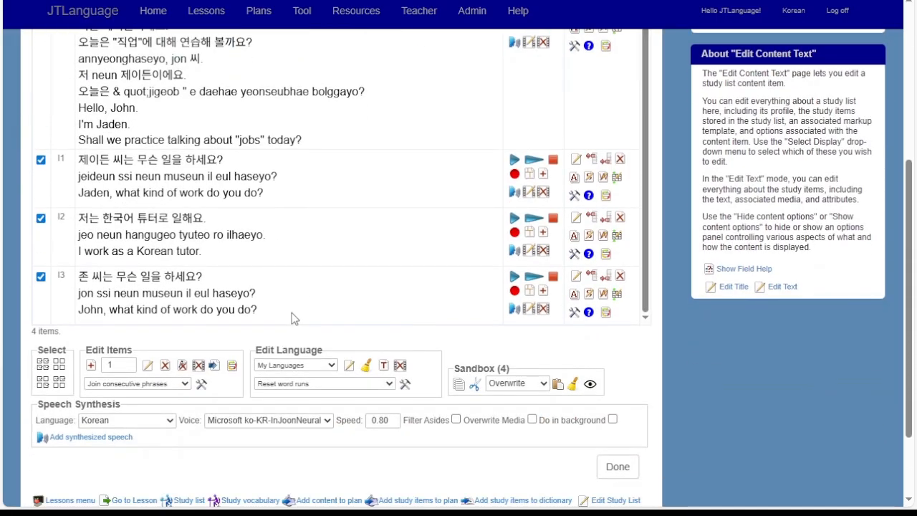
Step: In the first sentence item's romanization, replace the stray "& quot;" with a quotation mark, remove the space after jigeob, and save
scroll(290, 318, "up", 4)
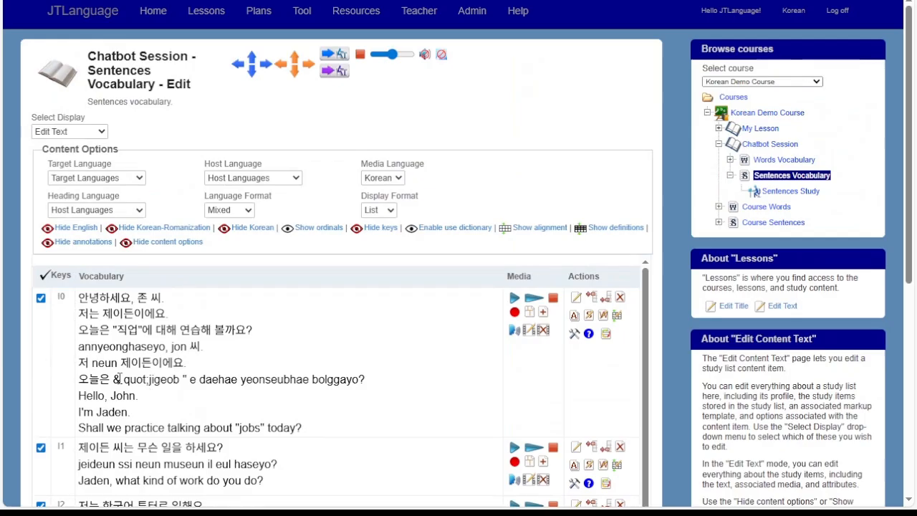
left_click_drag(113, 379, 166, 330)
left_click(233, 375)
left_click(576, 299)
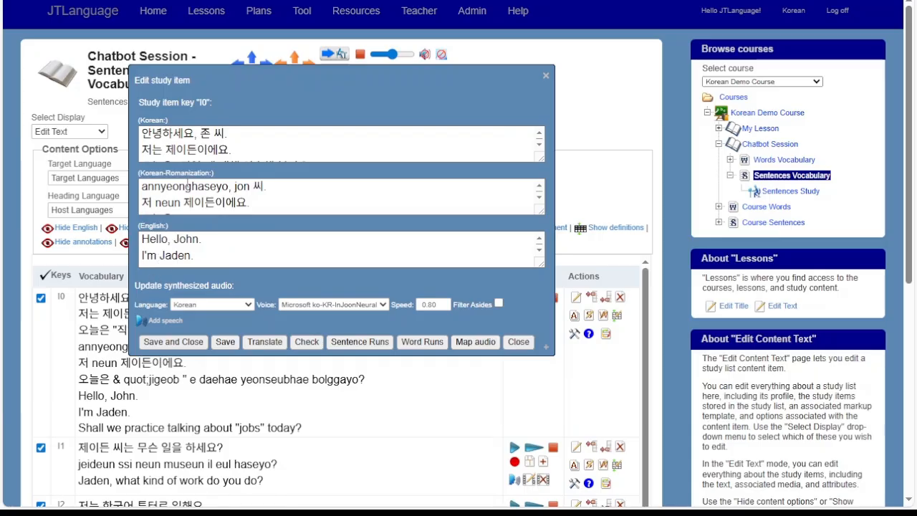
scroll(188, 186, "down", 1)
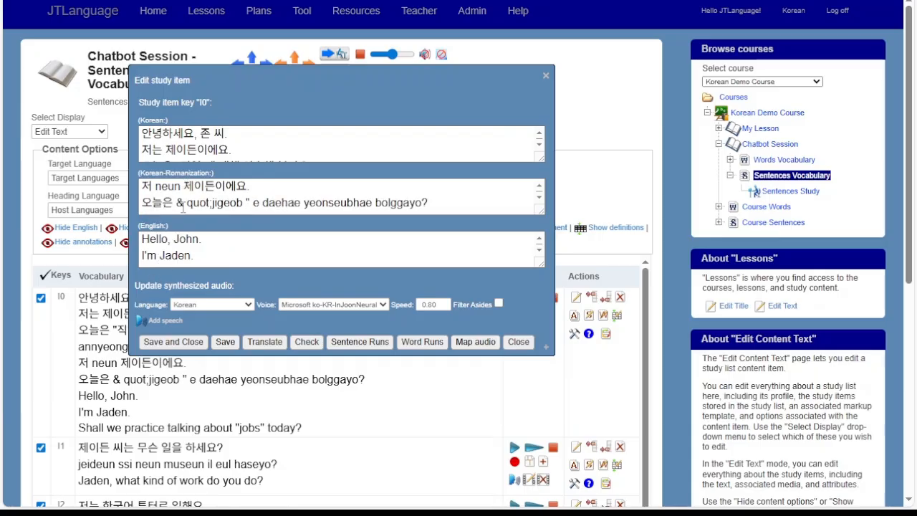
left_click_drag(178, 198, 210, 203)
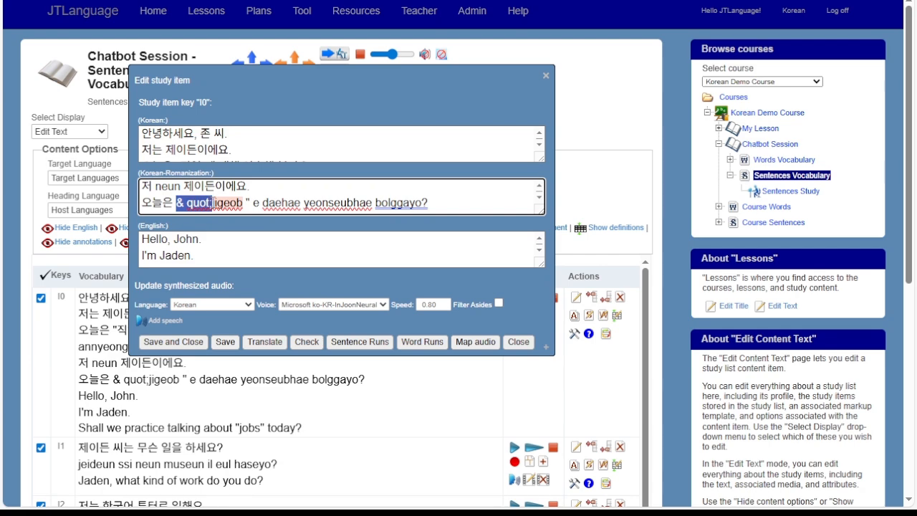
type("\"")
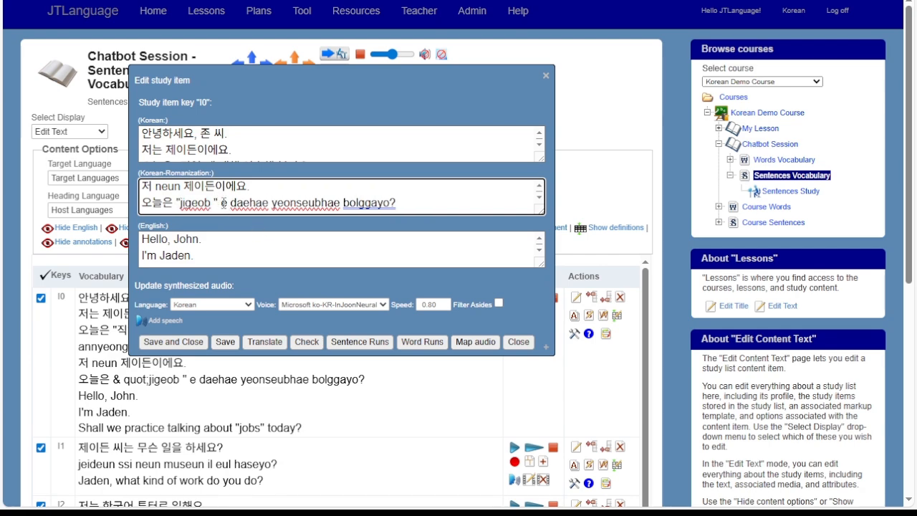
key("BackSpace")
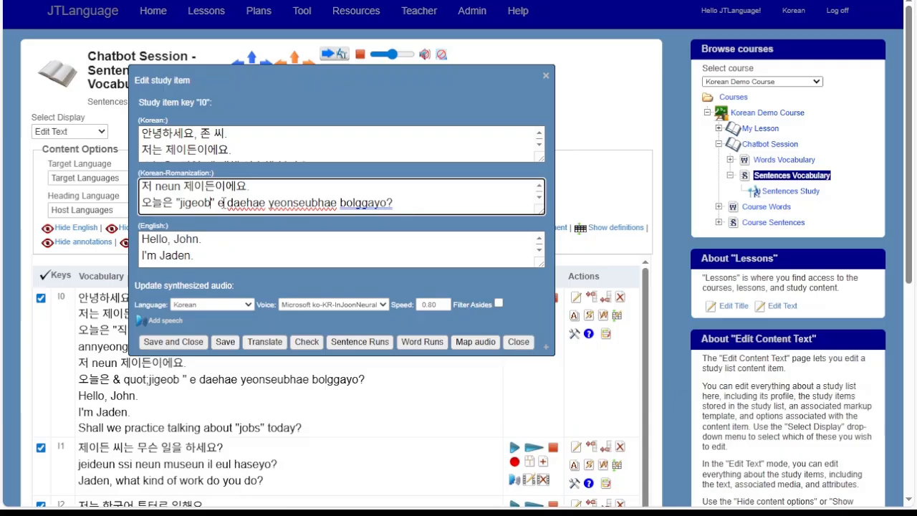
left_click(175, 344)
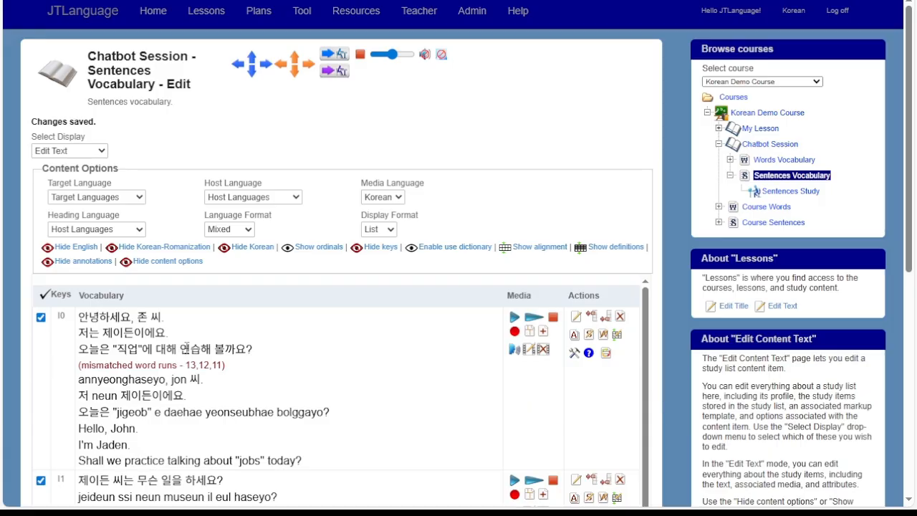
Step: Auto reset the corrected first item's word runs with automatic space insertion or deletion enabled, and finish the word run edit
left_click(604, 334)
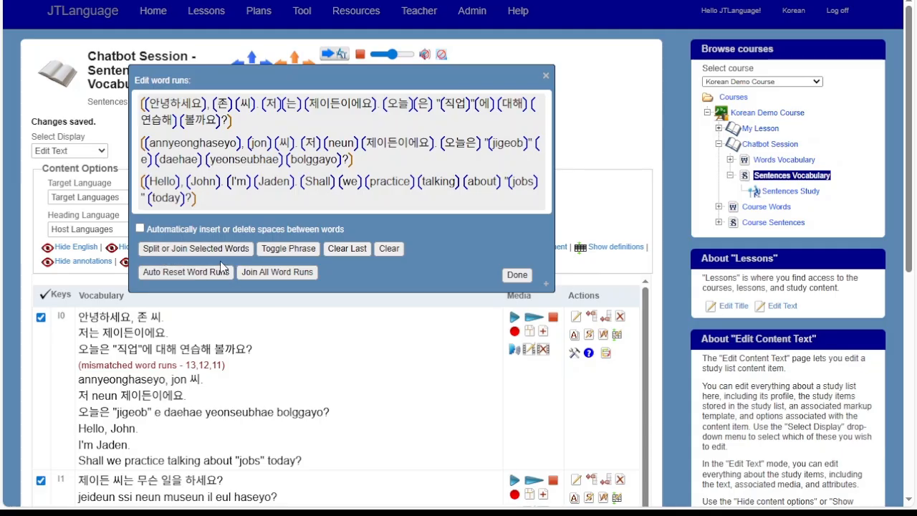
left_click(139, 228)
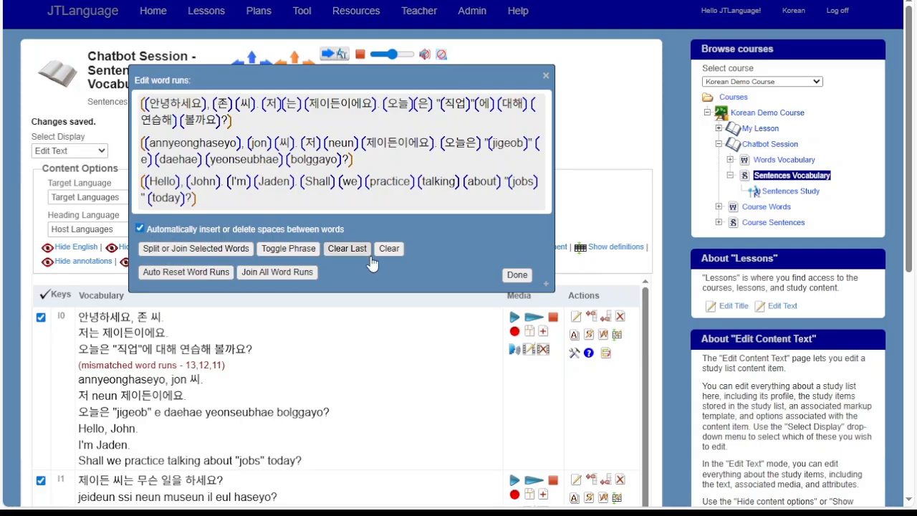
left_click(277, 272)
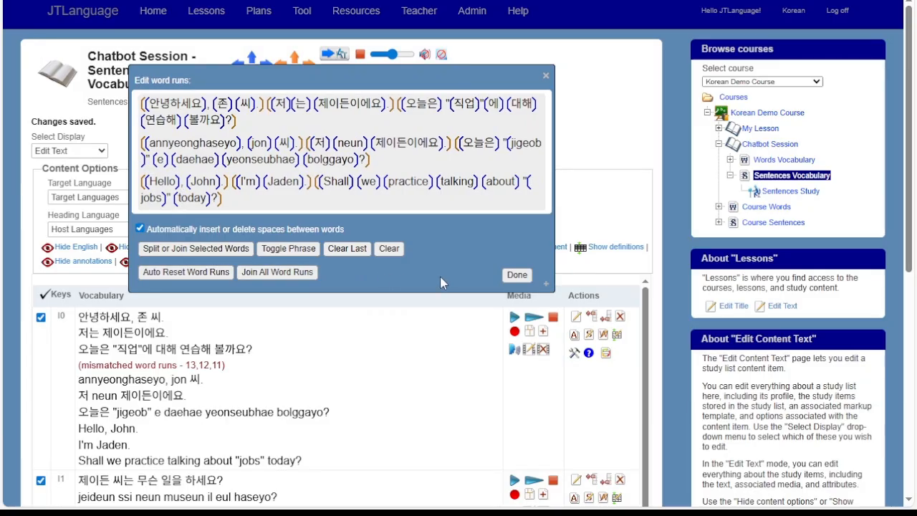
left_click(517, 275)
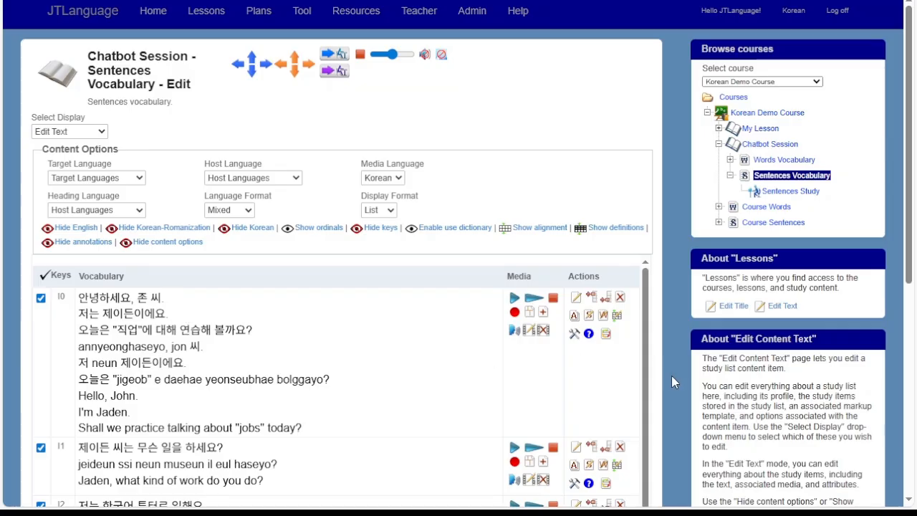
Step: Finish editing the Chatbot Session's Sentences Vocabulary and return to its content view
scroll(674, 378, "down", 4)
scroll(661, 403, "down", 1)
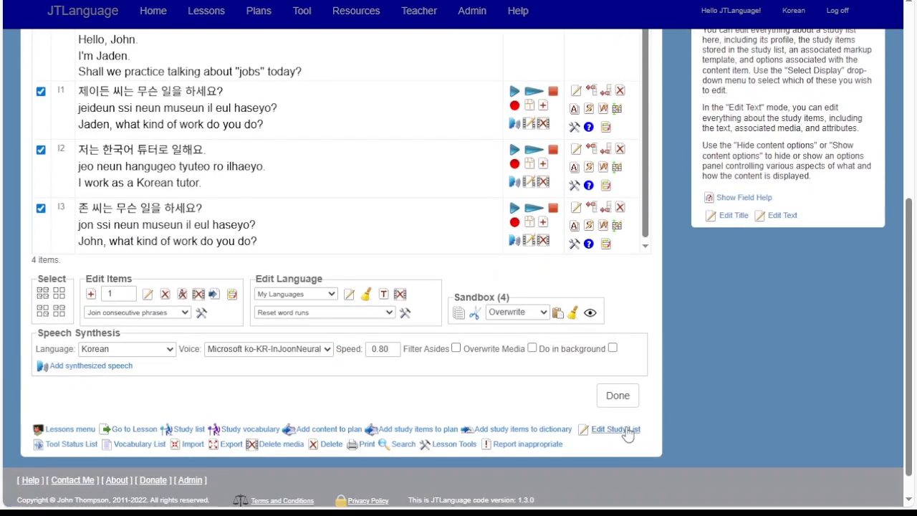
left_click(619, 397)
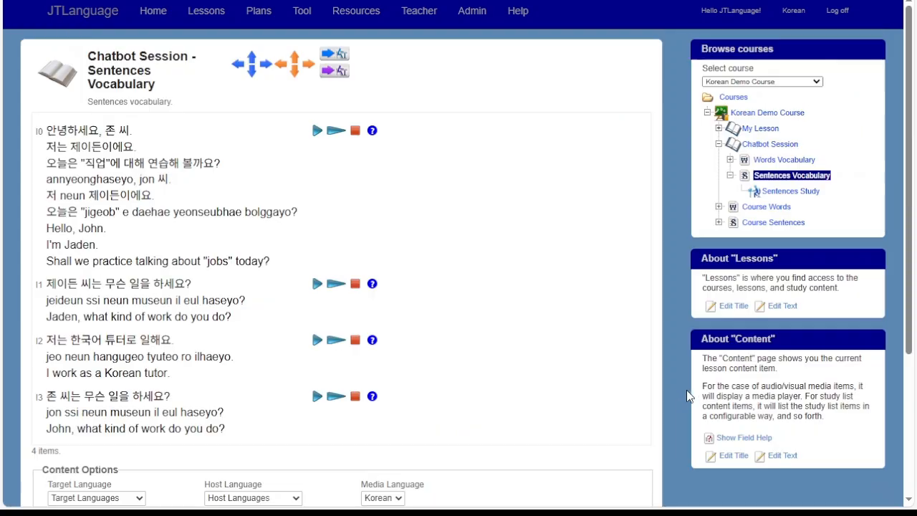
Step: Look up the glossary entry for 안녕하세요 in the first sentence and review the content options below the list
mouse_move(50, 136)
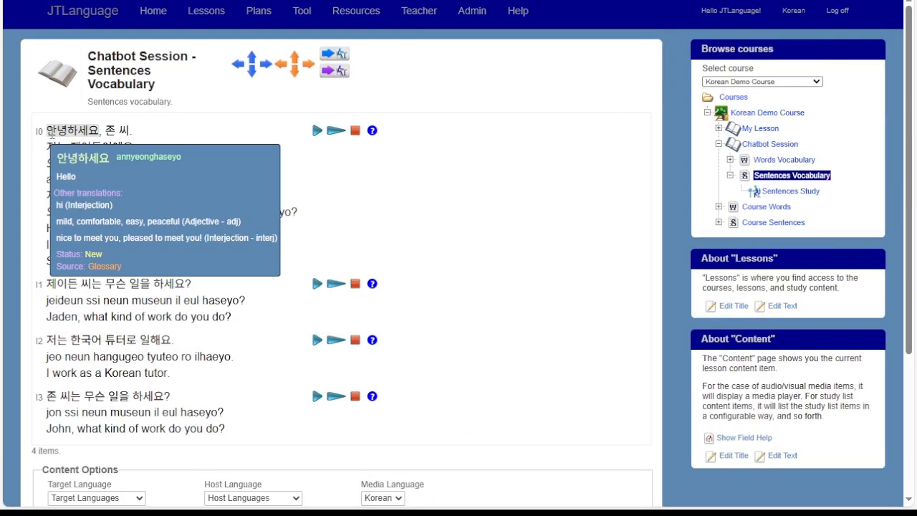
mouse_move(73, 147)
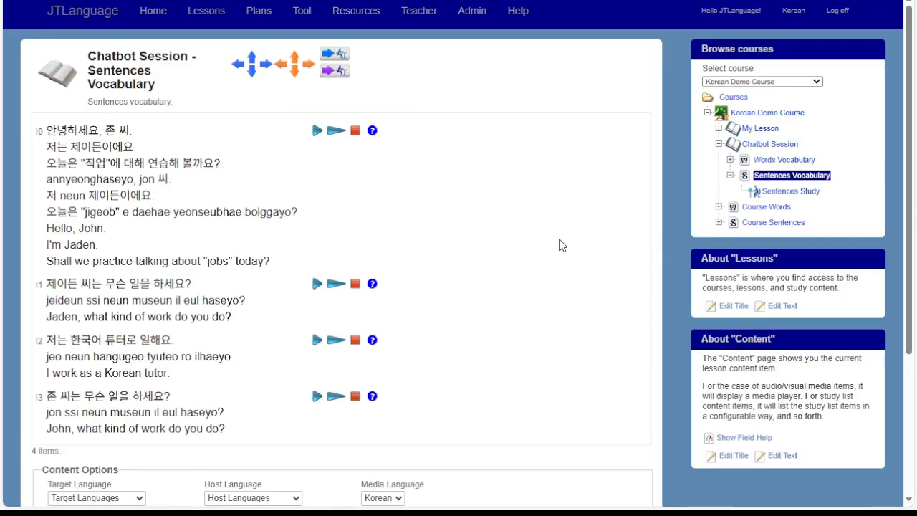
scroll(559, 251, "down", 2)
scroll(556, 254, "down", 1)
scroll(559, 247, "up", 3)
scroll(363, 435, "down", 2)
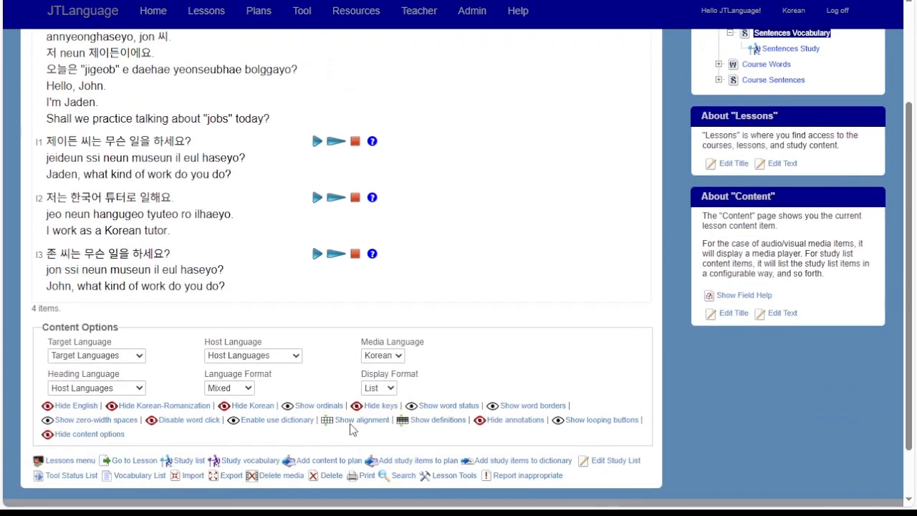
scroll(351, 428, "up", 2)
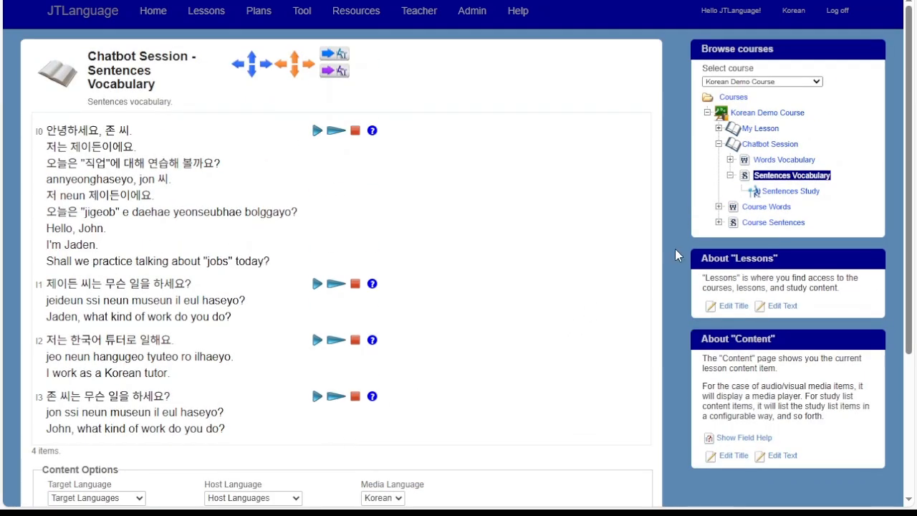
Step: Open the import page of the Korean Demo Course and examine the available import formats
left_click(752, 115)
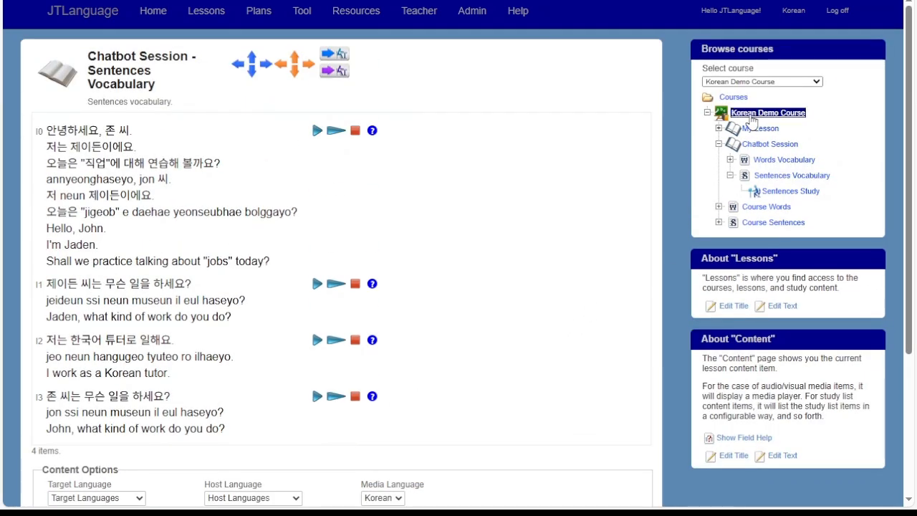
scroll(679, 435, "down", 2)
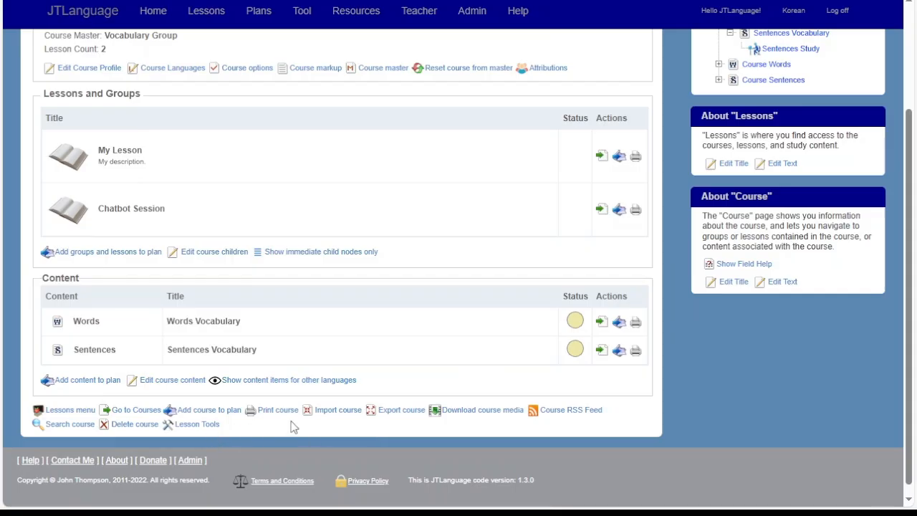
left_click(338, 413)
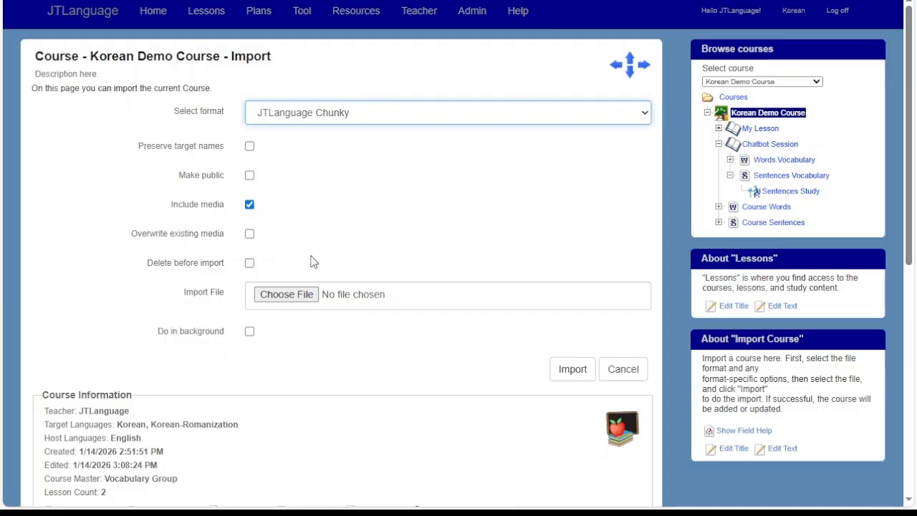
left_click(521, 52)
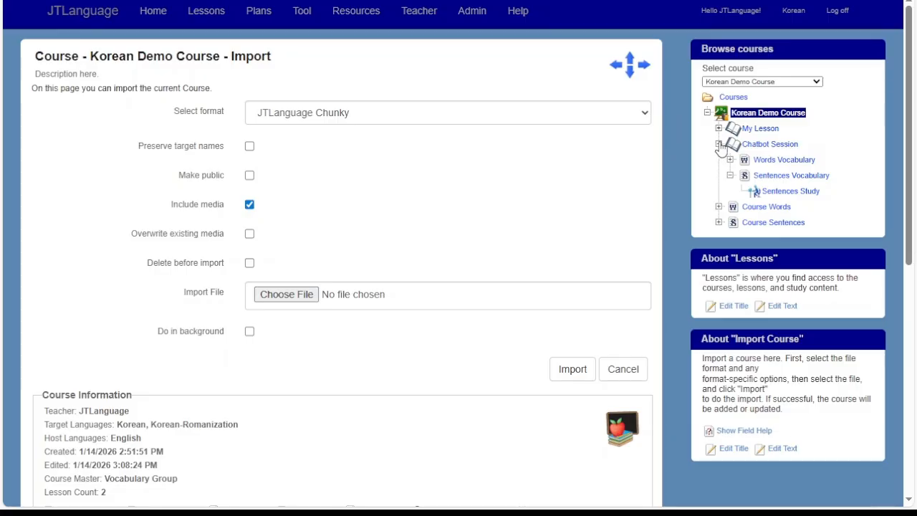
Step: Open the Korean Demo Course's children for editing and start the Add Wizard, keeping Grammar Lesson as the wizard type
left_click(746, 116)
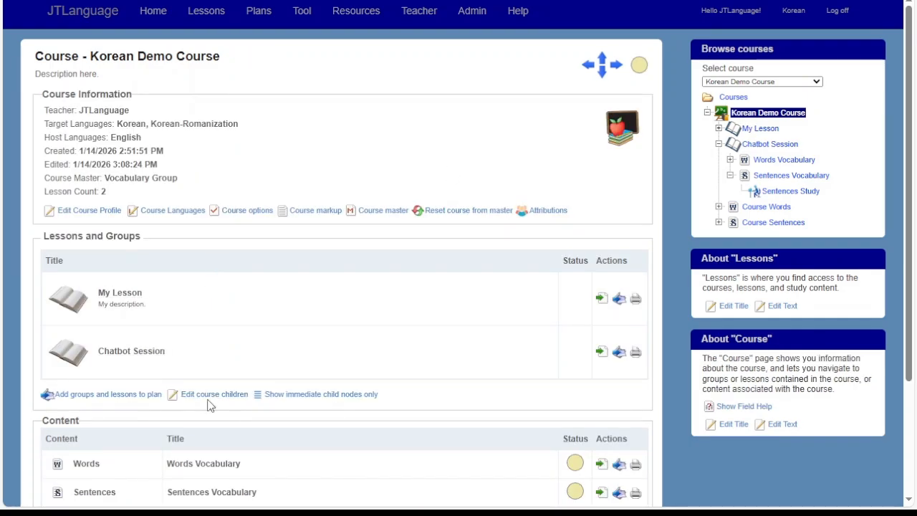
left_click(212, 398)
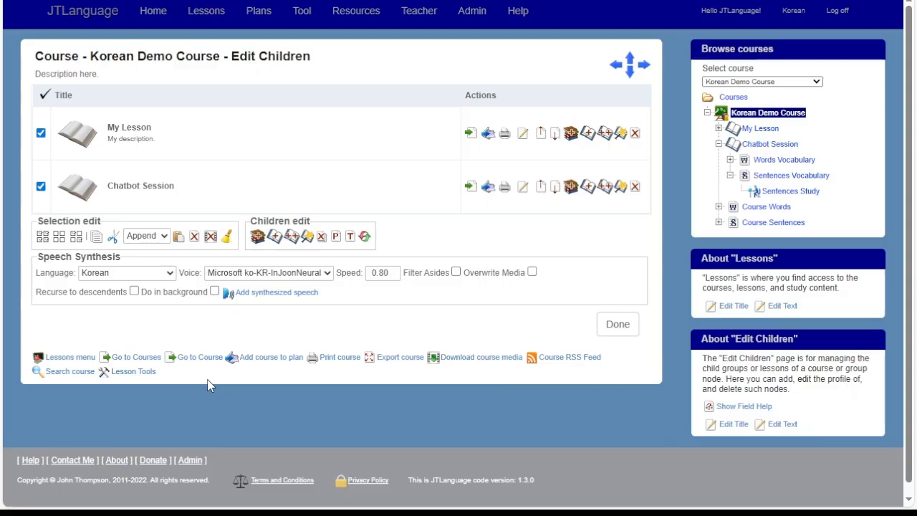
left_click(310, 237)
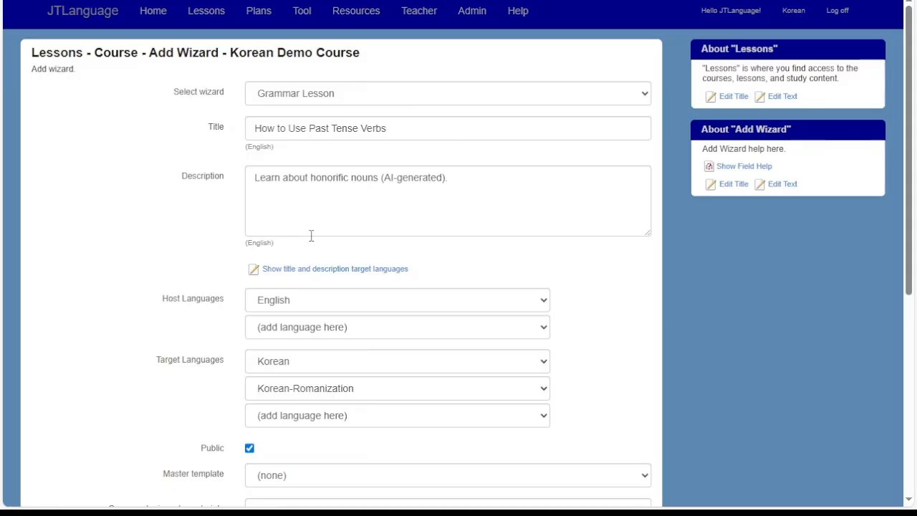
left_click(645, 97)
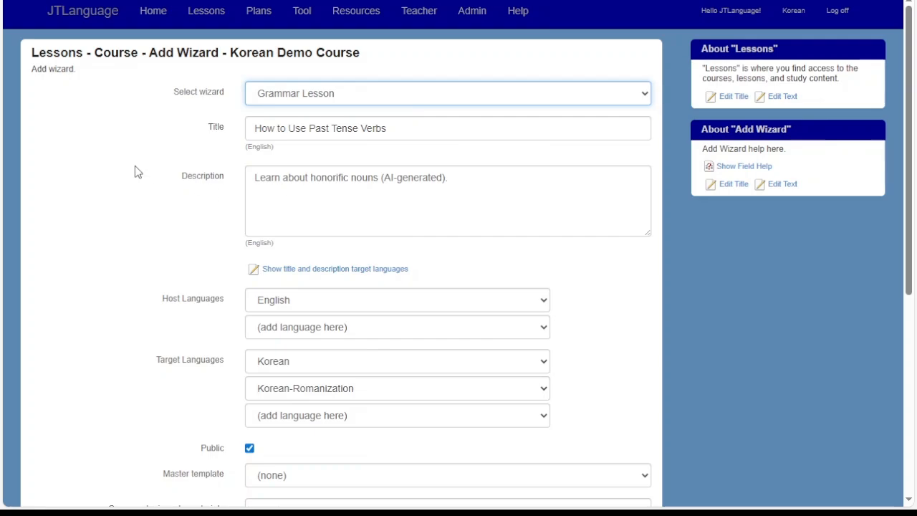
left_click(125, 136)
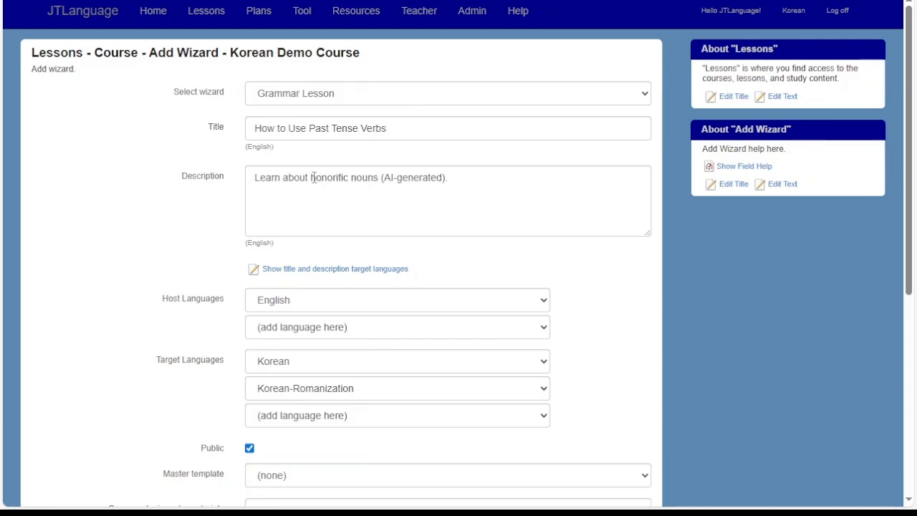
Step: Change the lesson description to "Learn about past tense (AI-generated)."
left_click_drag(313, 177, 380, 177)
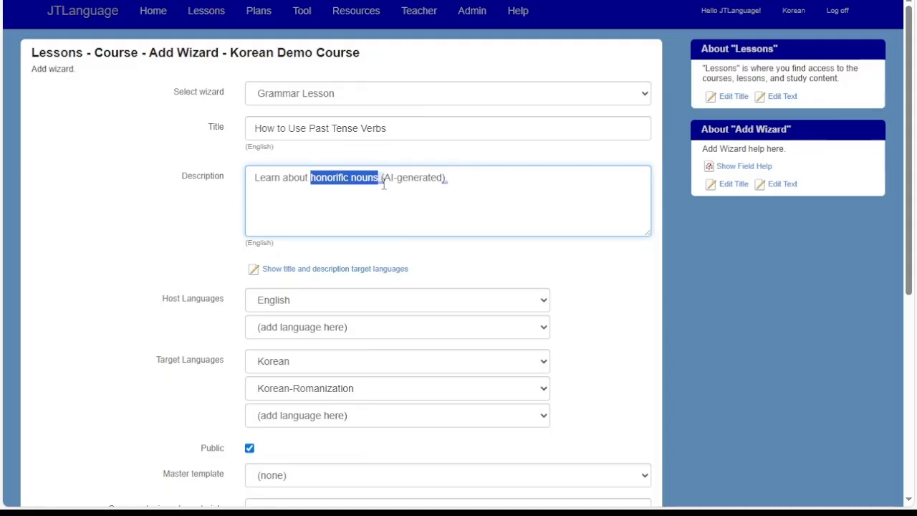
type("past te")
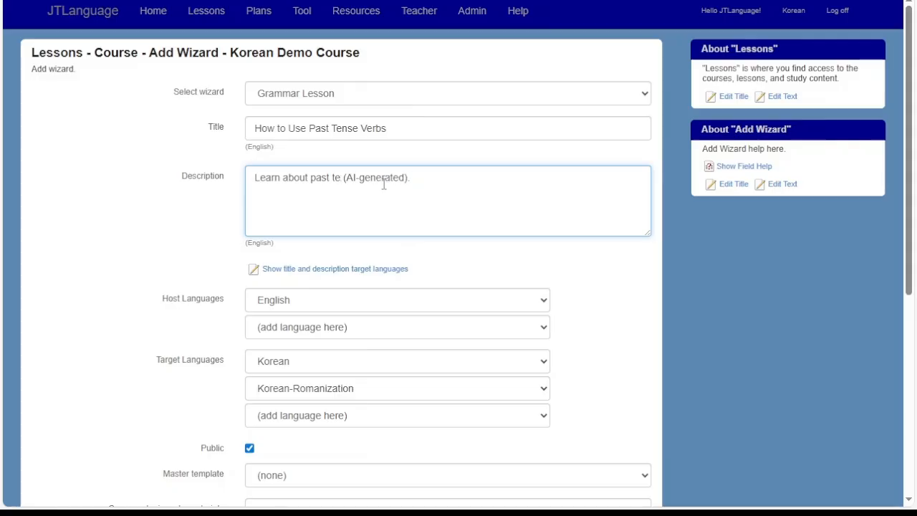
type("ns")
key("BackSpace")
Step: Review the grammar topic and audio settings, and run the wizard to generate the "How to Use Past Tense Verbs" lesson
scroll(520, 325, "down", 3)
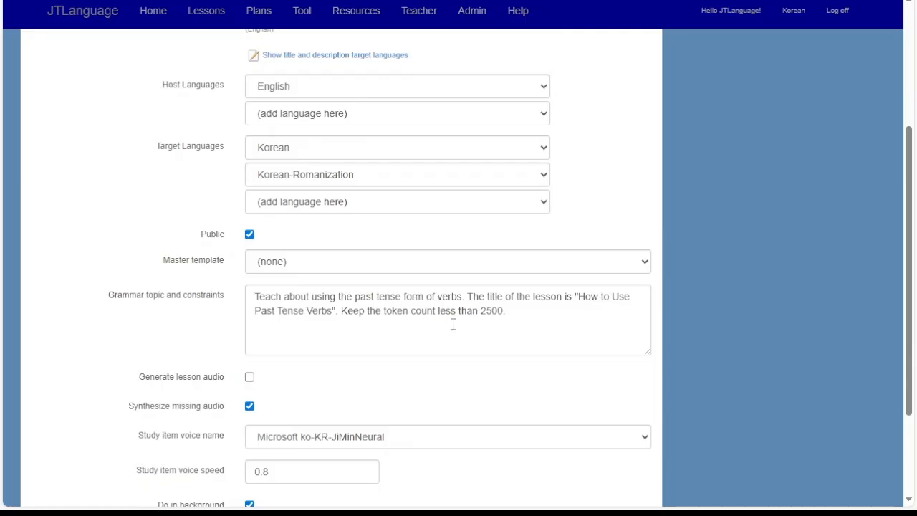
scroll(450, 332, "down", 1)
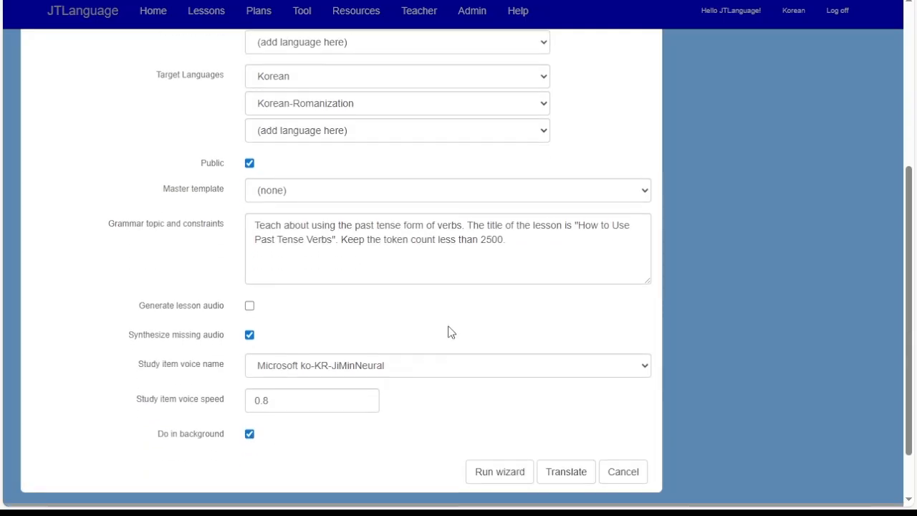
left_click(252, 227)
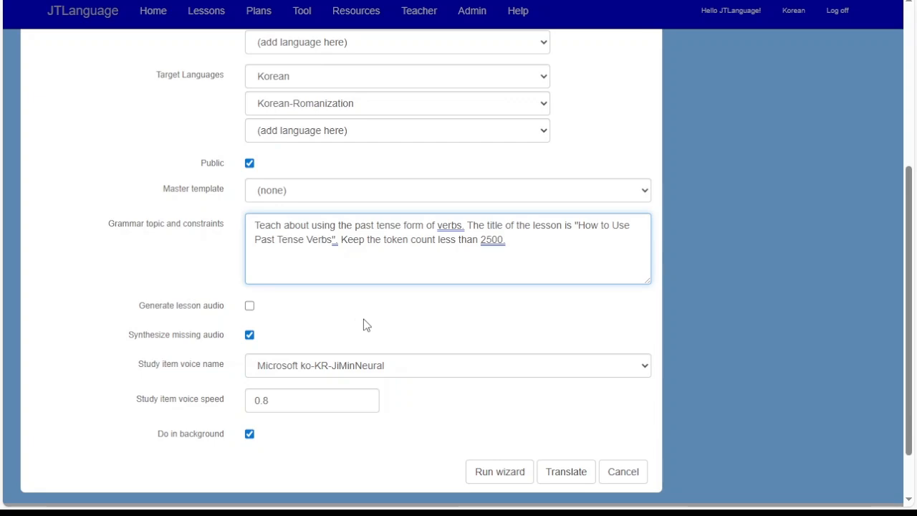
scroll(364, 325, "down", 1)
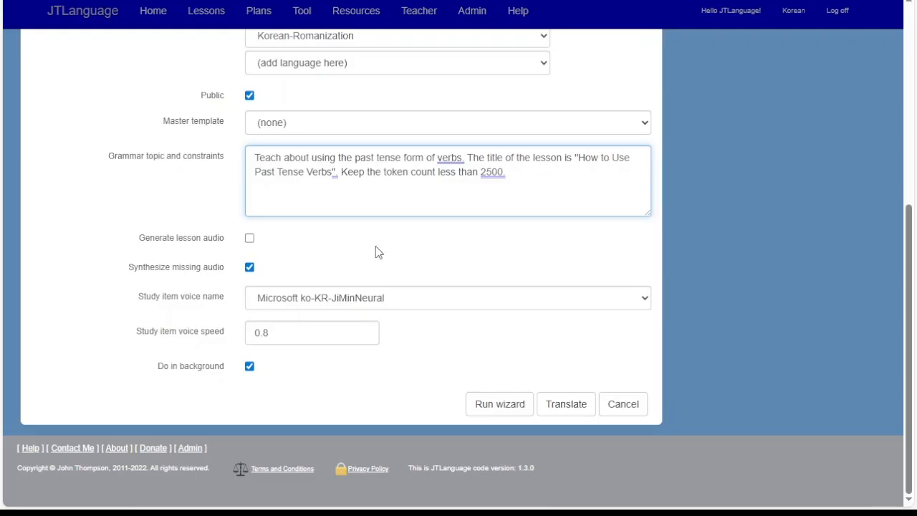
scroll(377, 250, "up", 1)
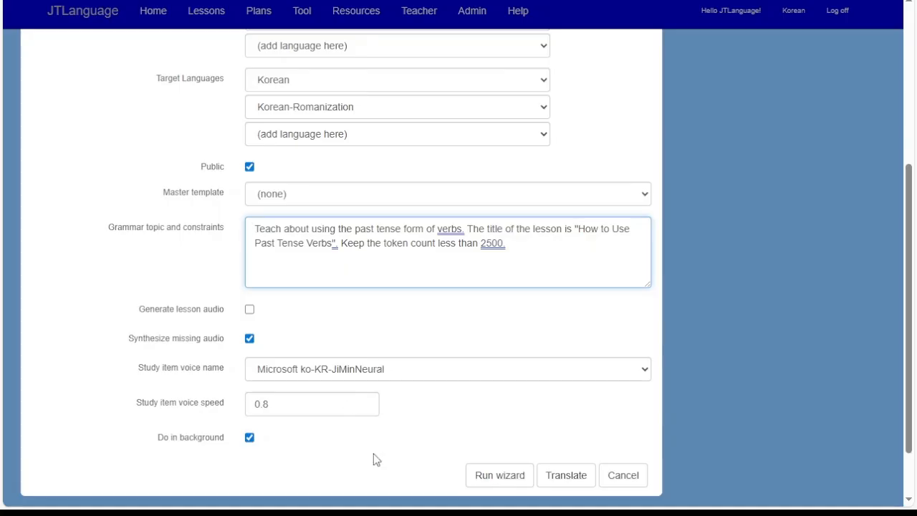
left_click(503, 478)
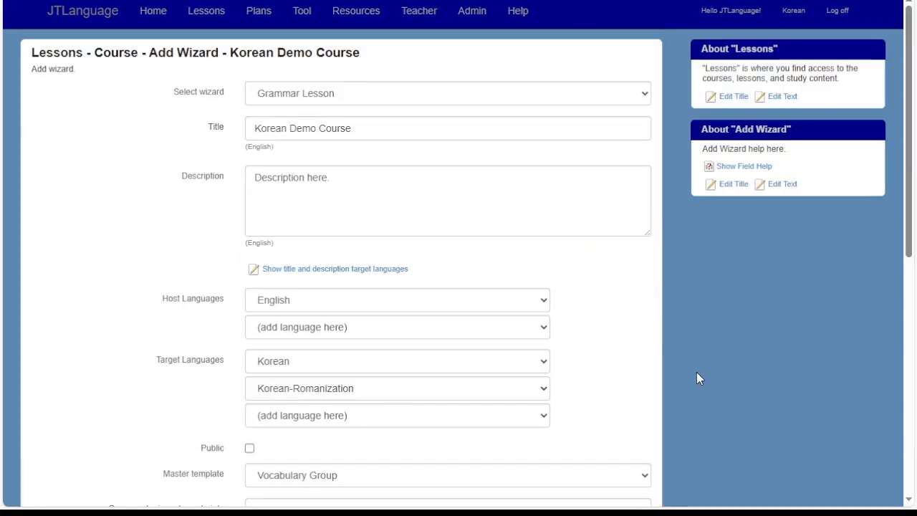
scroll(696, 372, "down", 5)
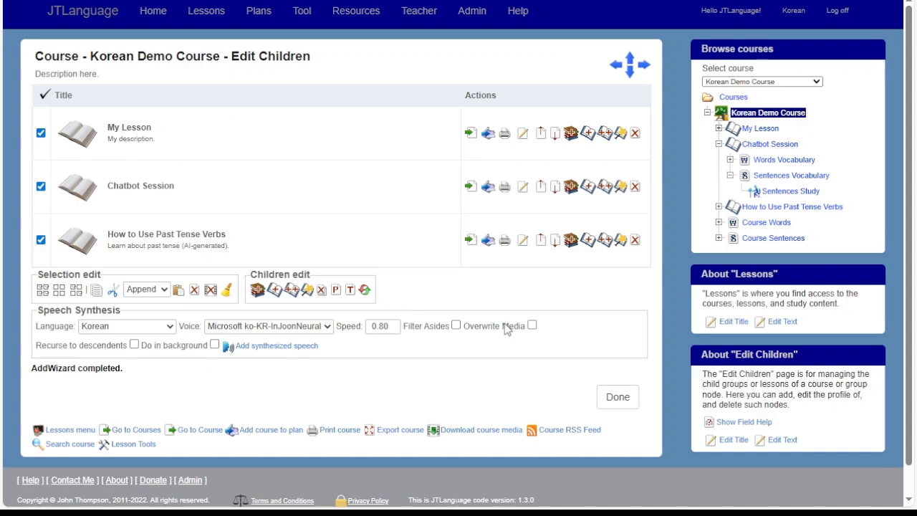
Step: Open the Notes of the How to Use Past Tense Verbs lesson and read through its grammar explanations, example tables and practice
left_click(718, 207)
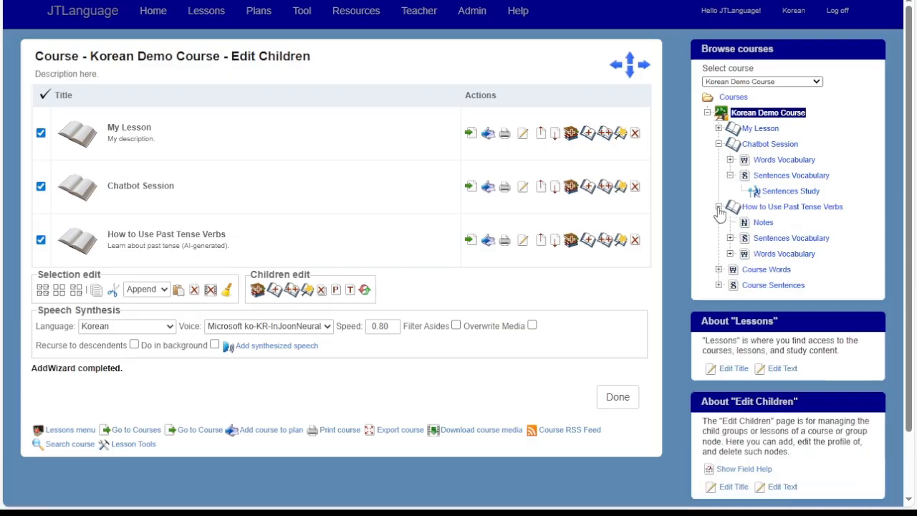
left_click(762, 223)
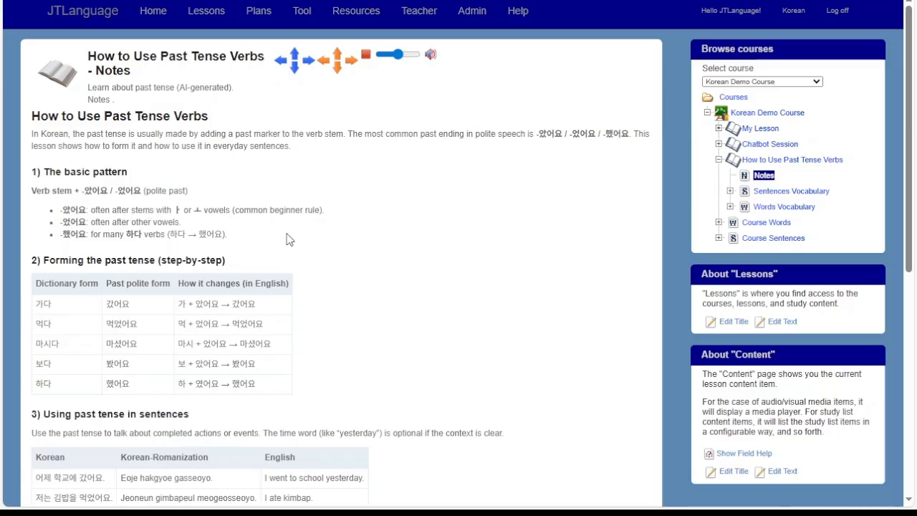
scroll(289, 239, "down", 1)
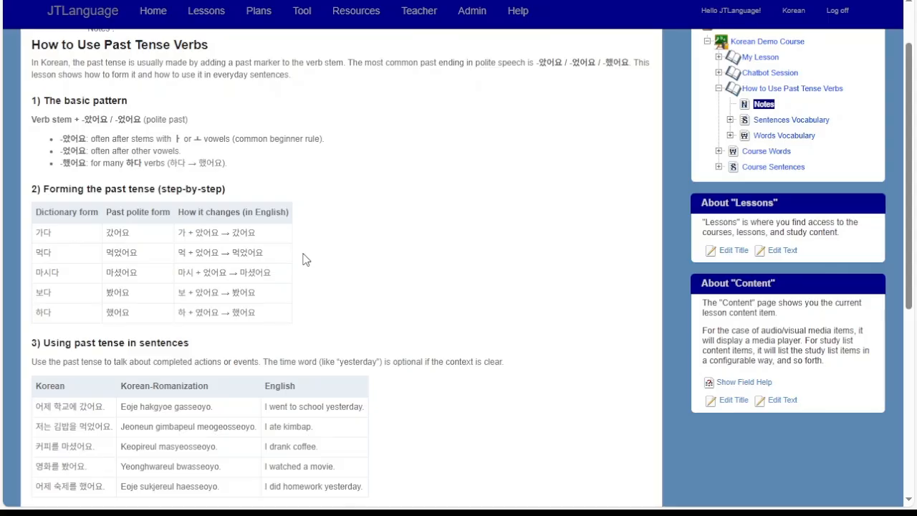
scroll(303, 259, "down", 2)
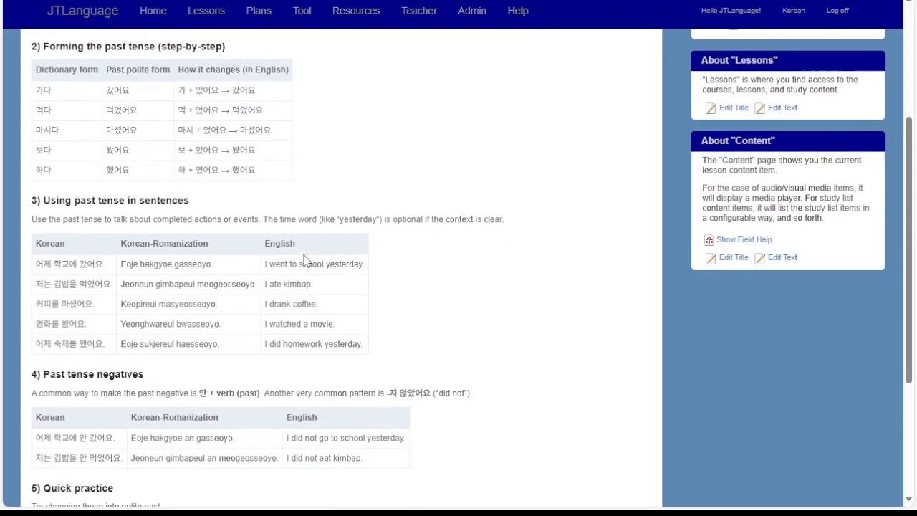
scroll(194, 284, "down", 1)
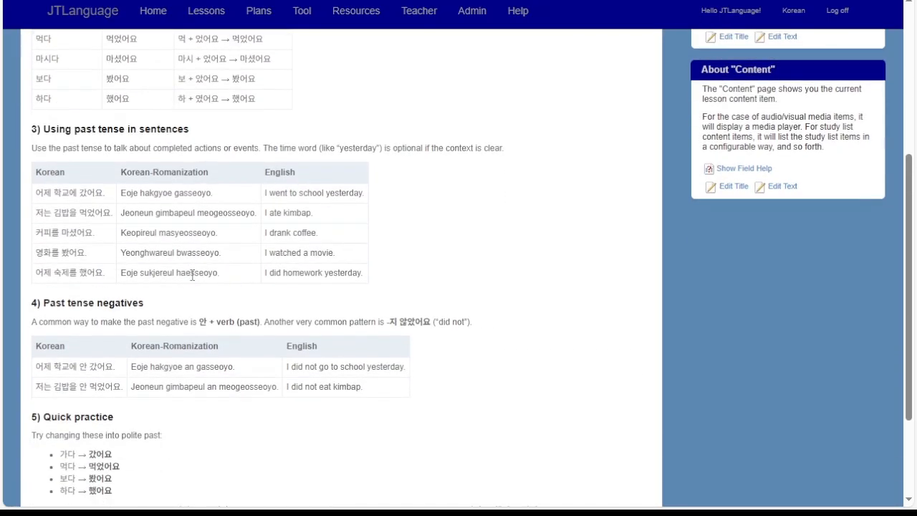
scroll(192, 275, "down", 1)
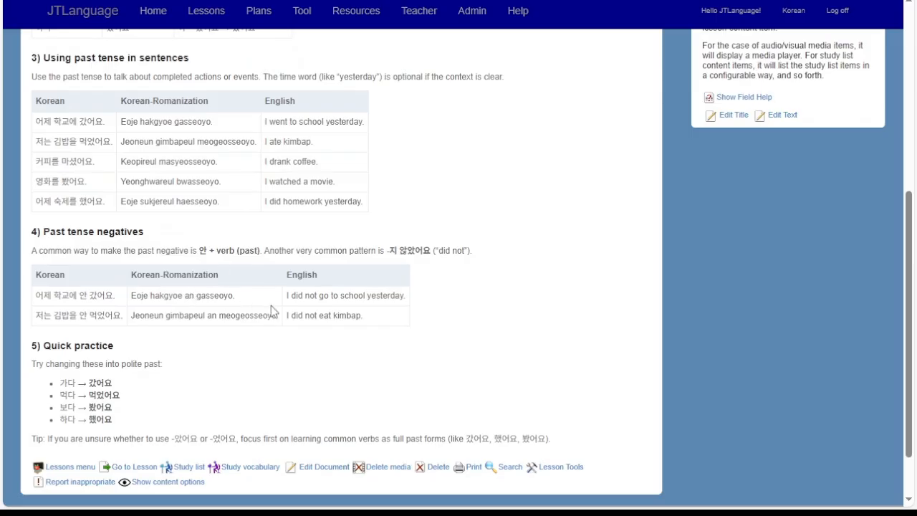
scroll(264, 312, "down", 1)
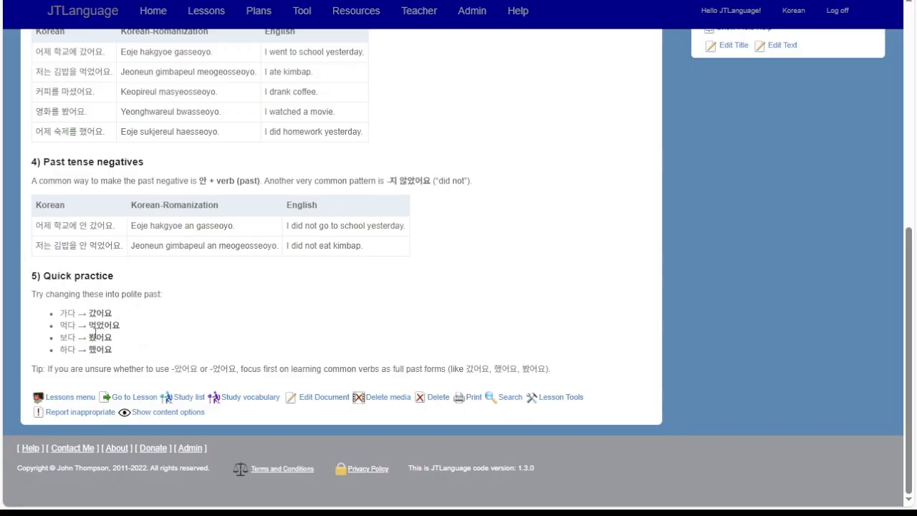
scroll(283, 343, "up", 4)
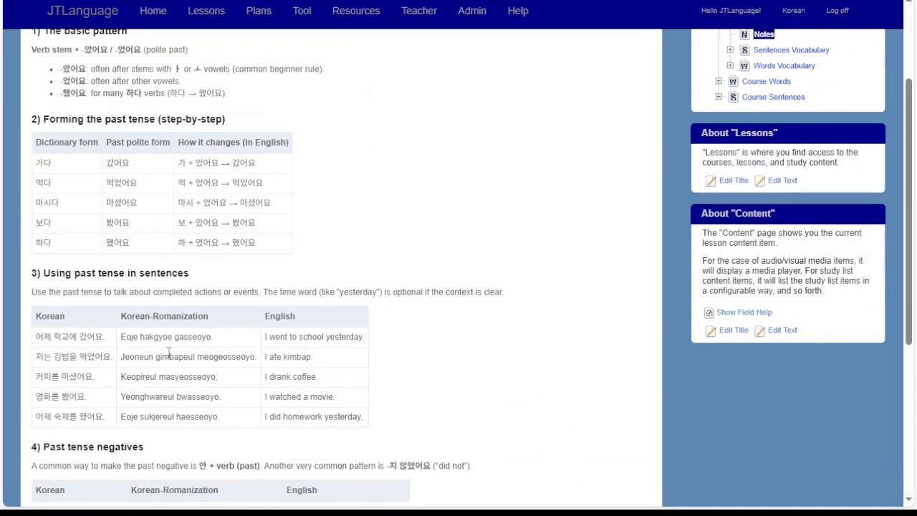
scroll(623, 262, "up", 2)
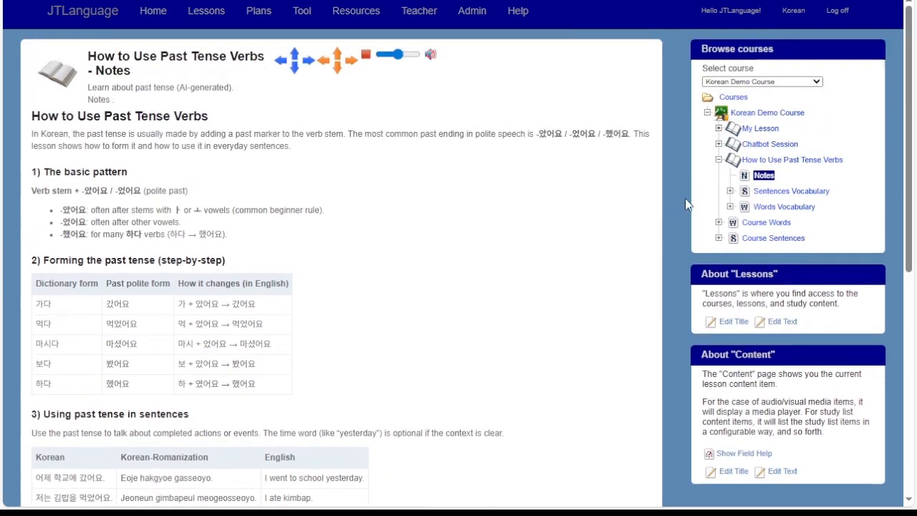
Step: Review the Sentences Vocabulary and Words Vocabulary lists of the How to Use Past Tense Verbs lesson
left_click(785, 191)
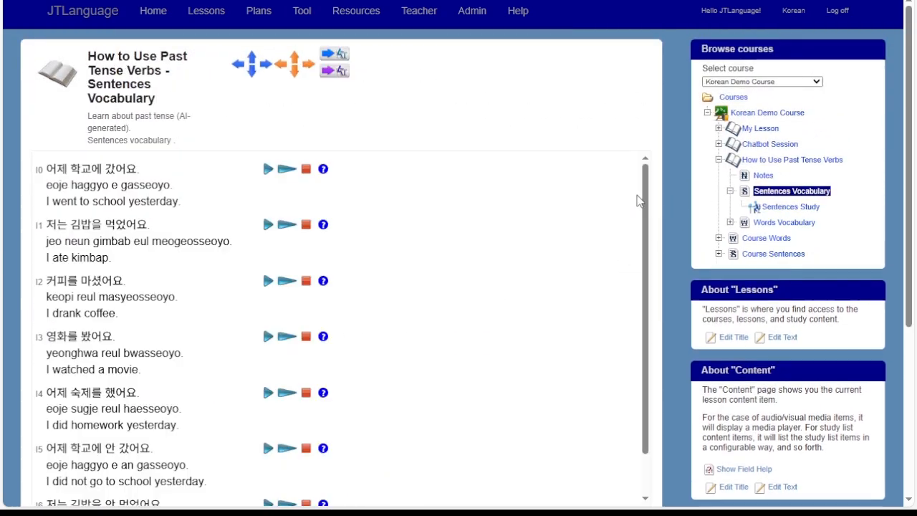
scroll(200, 238, "down", 1)
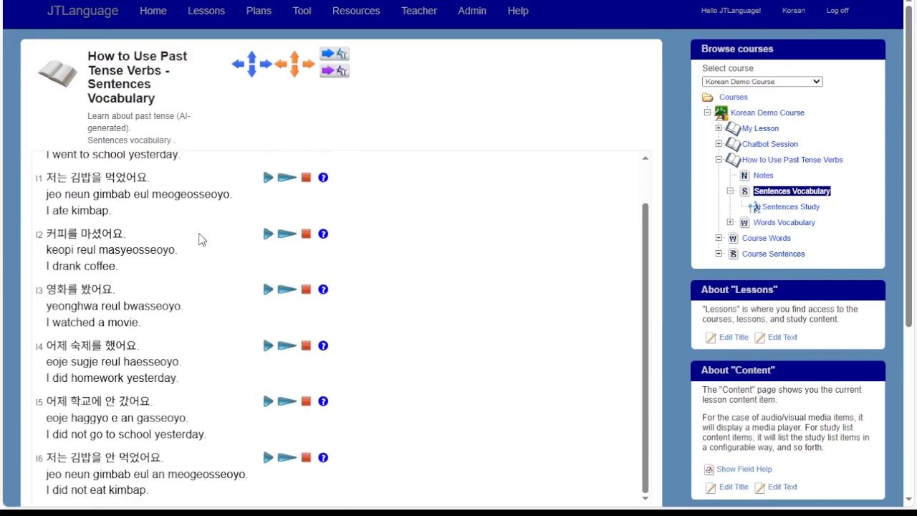
scroll(199, 239, "up", 1)
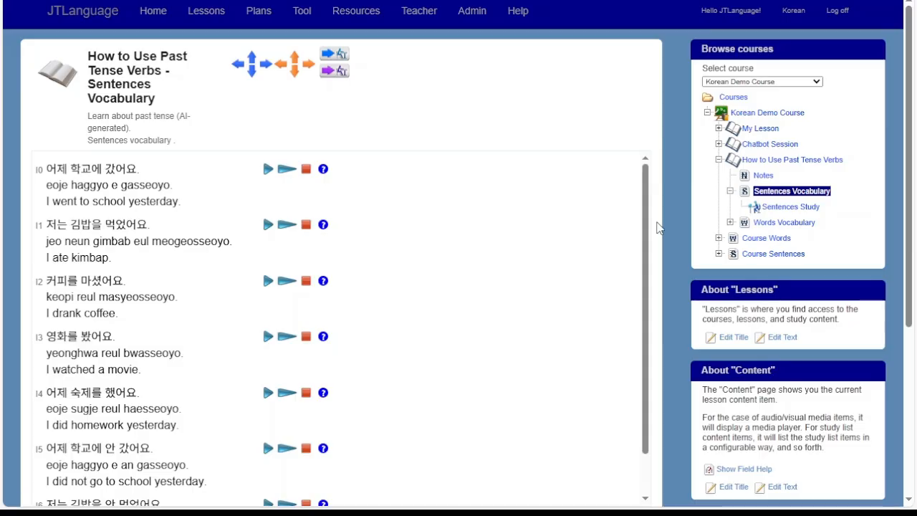
left_click(770, 225)
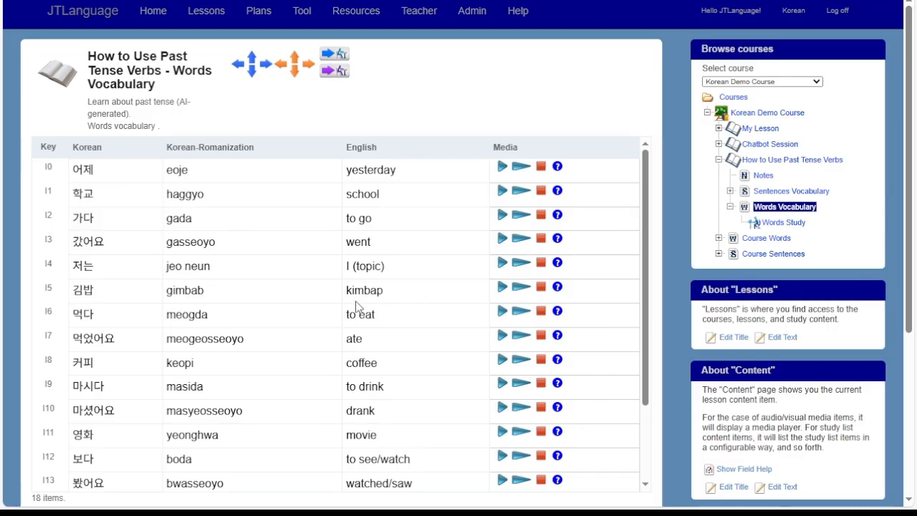
scroll(358, 307, "down", 3)
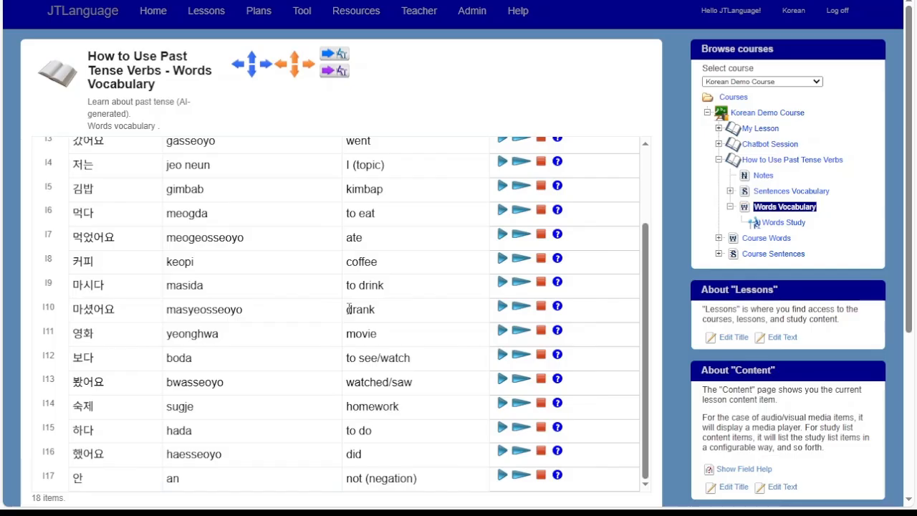
scroll(349, 308, "up", 3)
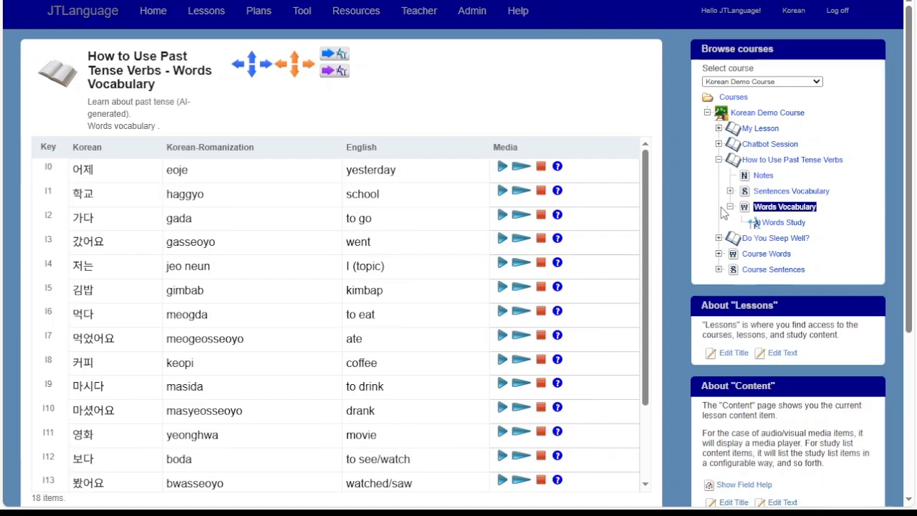
Step: Open My Lesson's content for editing and start adding an Audio content item of subtype Review
left_click(752, 131)
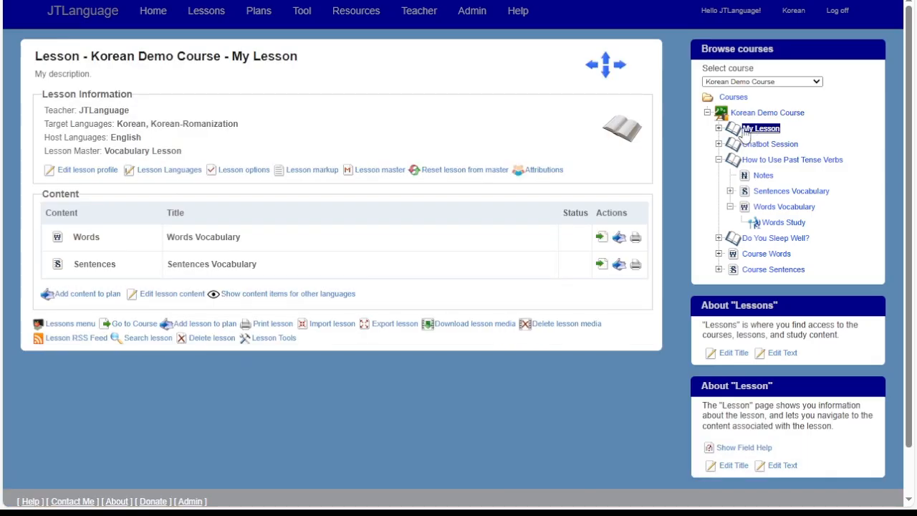
left_click(166, 295)
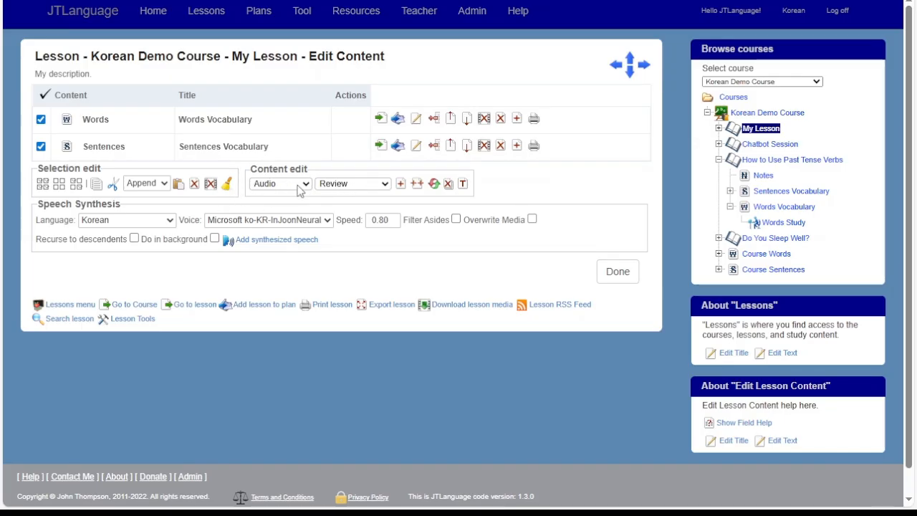
left_click(400, 184)
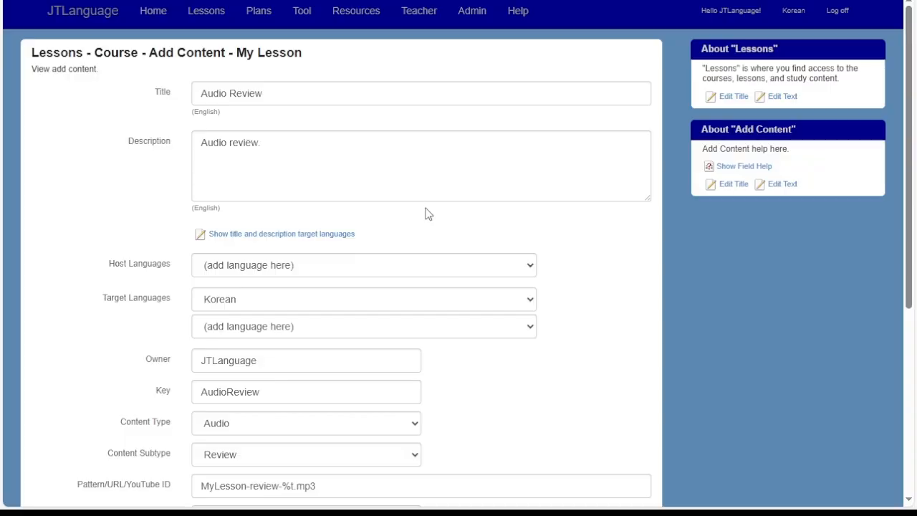
Step: Set the Audio Review item's source text keys to Words,Sentences and save the new content item
scroll(444, 260, "down", 4)
scroll(445, 266, "down", 1)
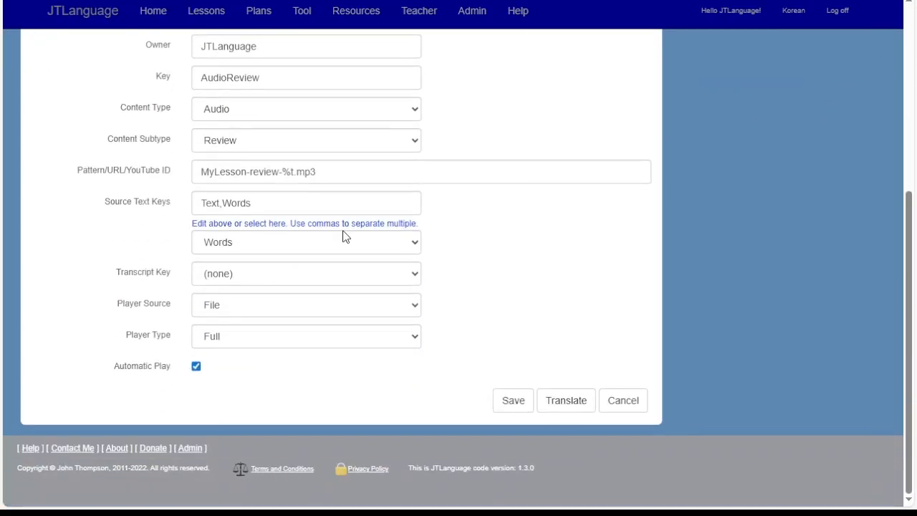
double_click(202, 203)
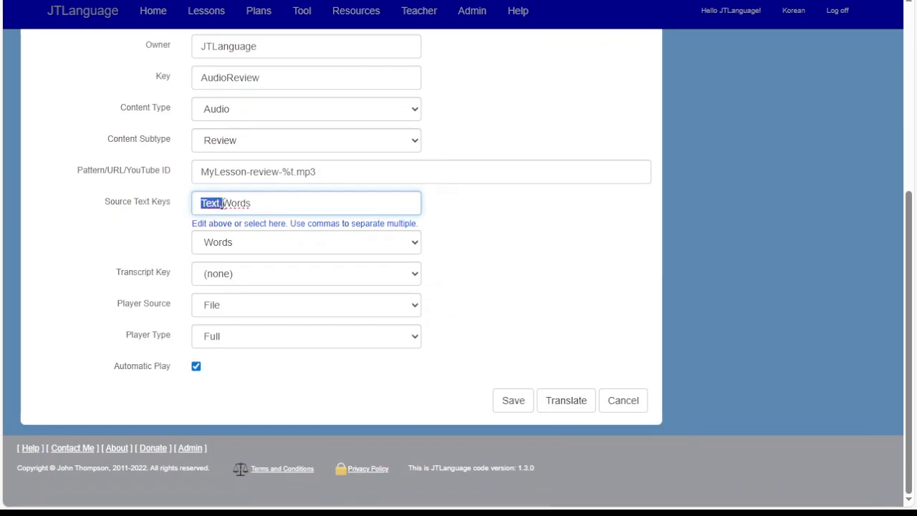
key("BackSpace")
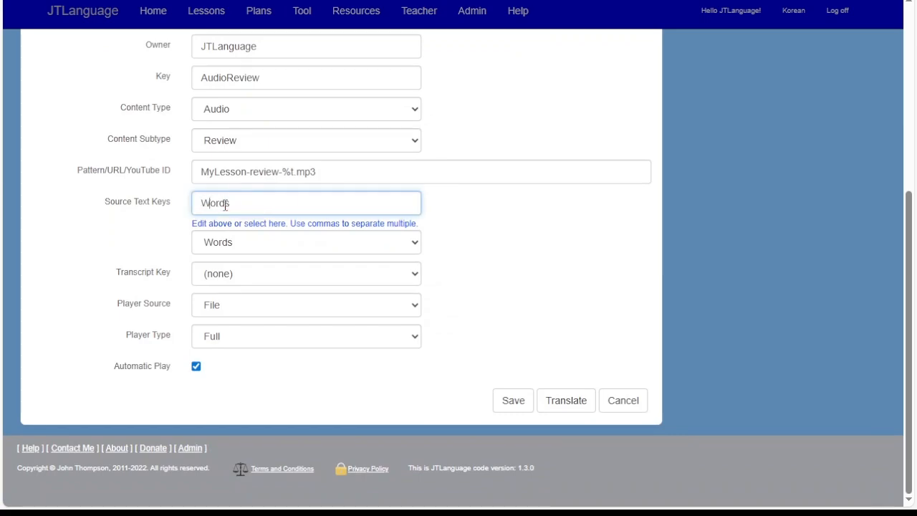
type(",Sentences")
left_click(514, 402)
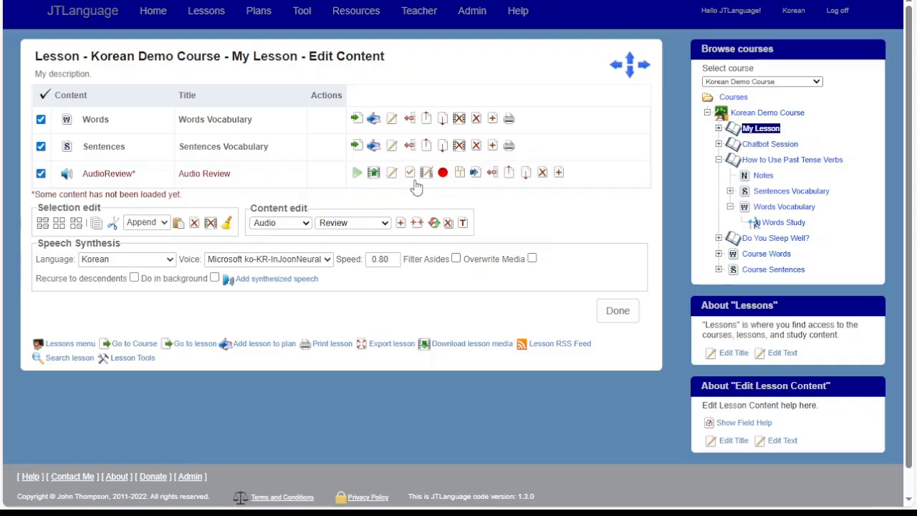
Step: Open media generation for Audio Review, choose the Audio Words and Sentences Review markup template, and examine its markup text
left_click(475, 174)
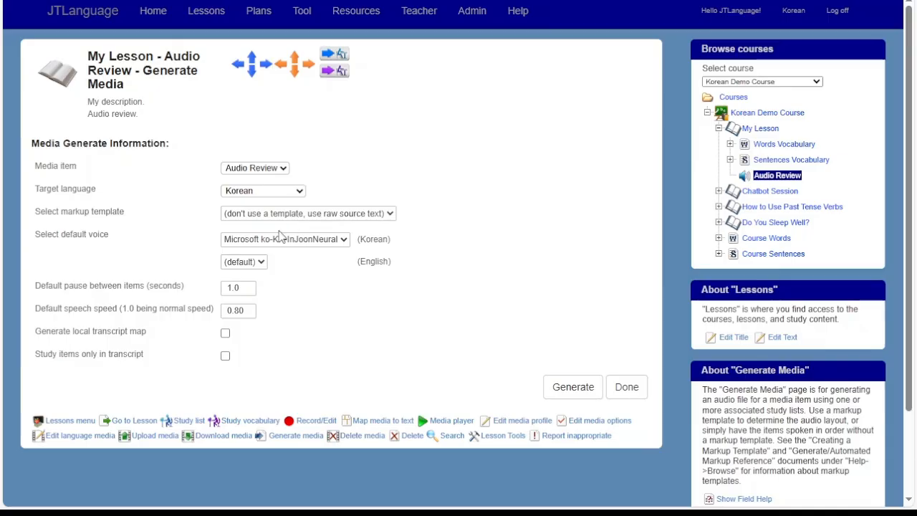
left_click(260, 276)
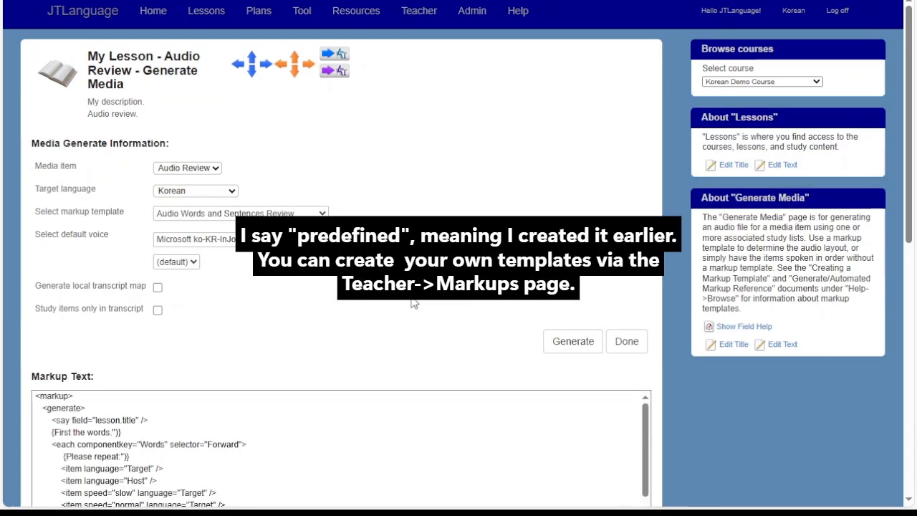
scroll(414, 303, "down", 1)
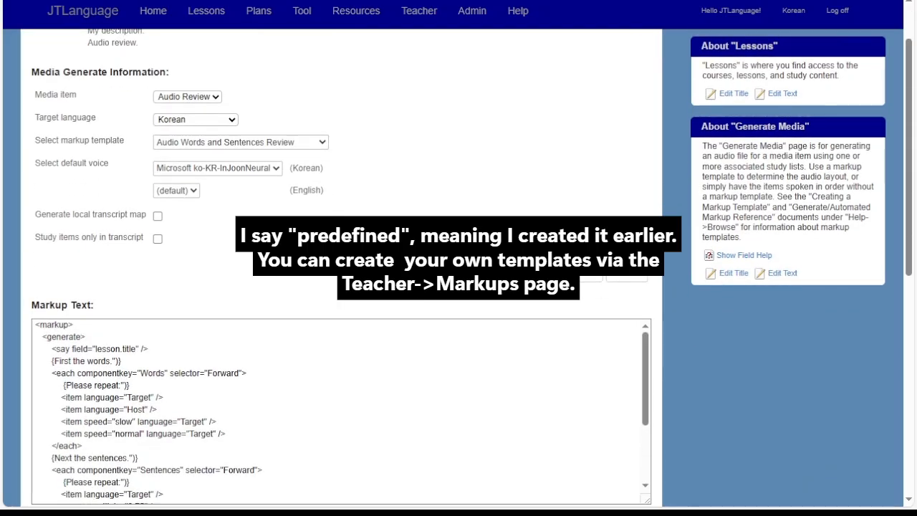
scroll(409, 285, "down", 1)
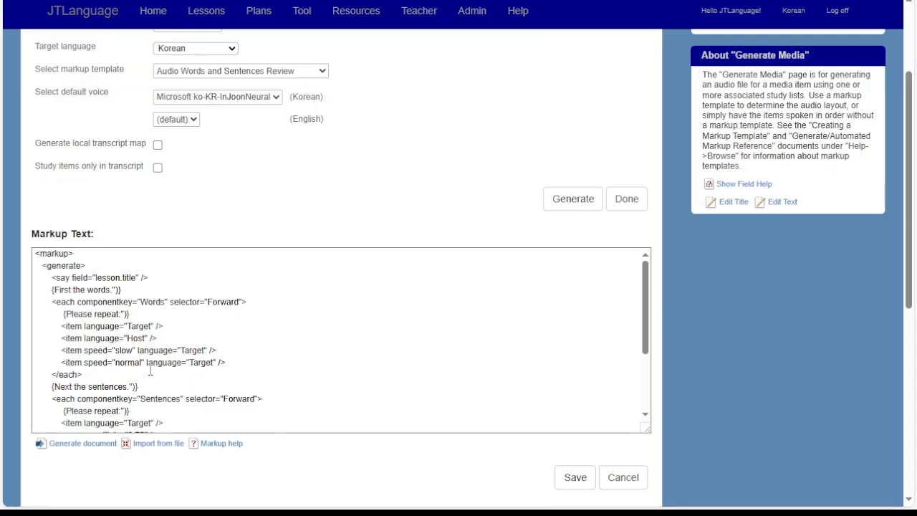
scroll(118, 369, "down", 2)
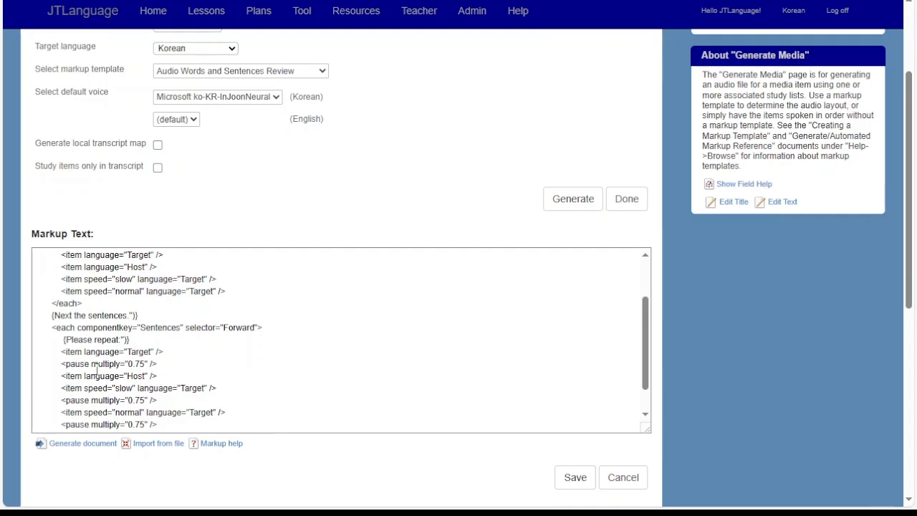
scroll(96, 368, "up", 2)
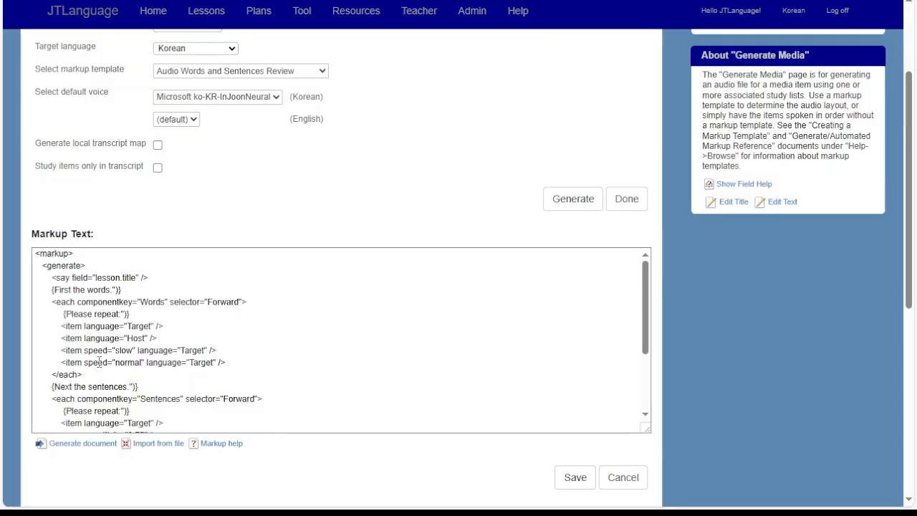
scroll(172, 349, "down", 3)
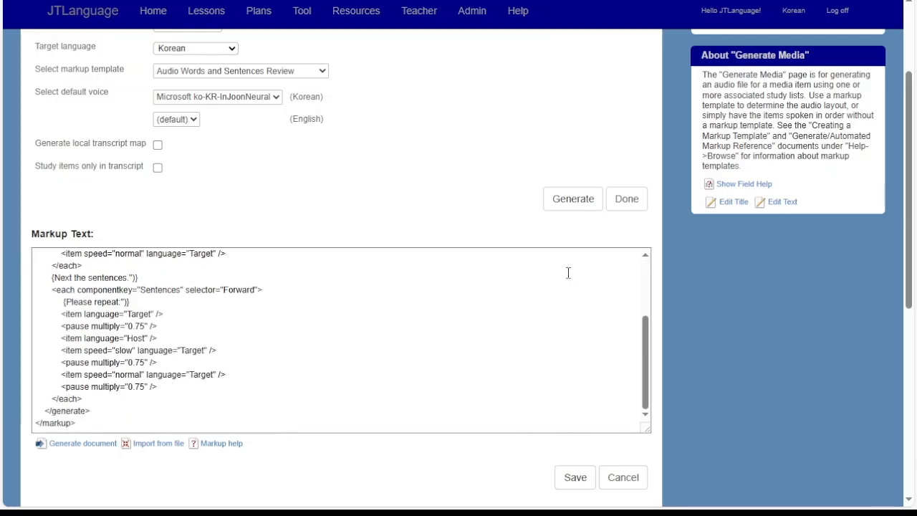
Step: Generate the Audio Review audio in Korean, finish media generation, and stop the playback that starts in the media player
left_click(574, 205)
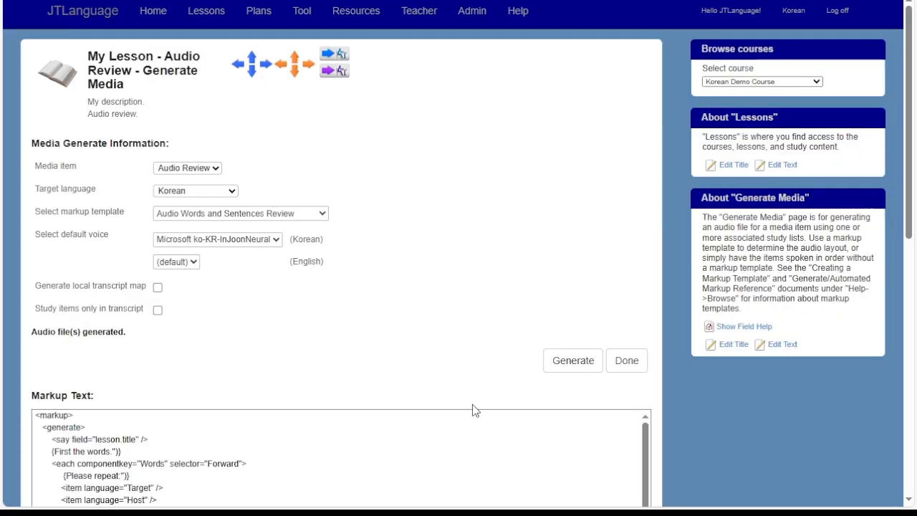
left_click(636, 367)
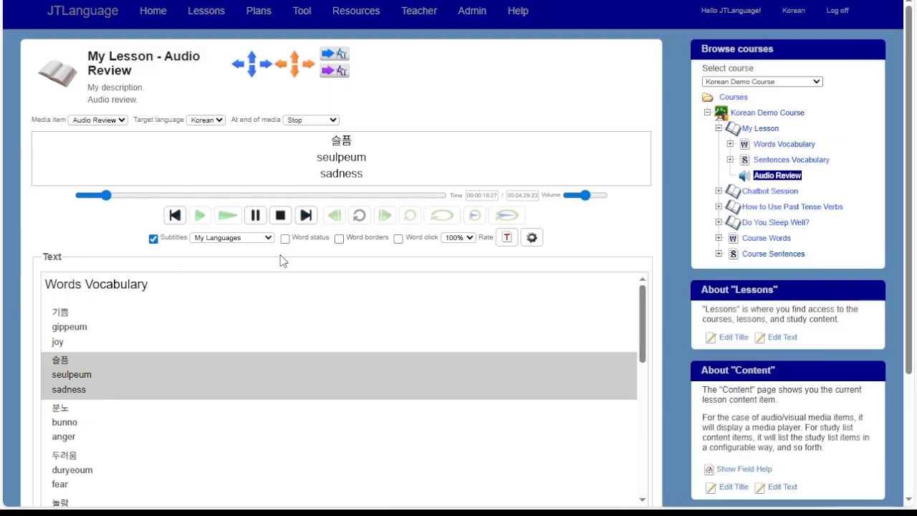
left_click(282, 222)
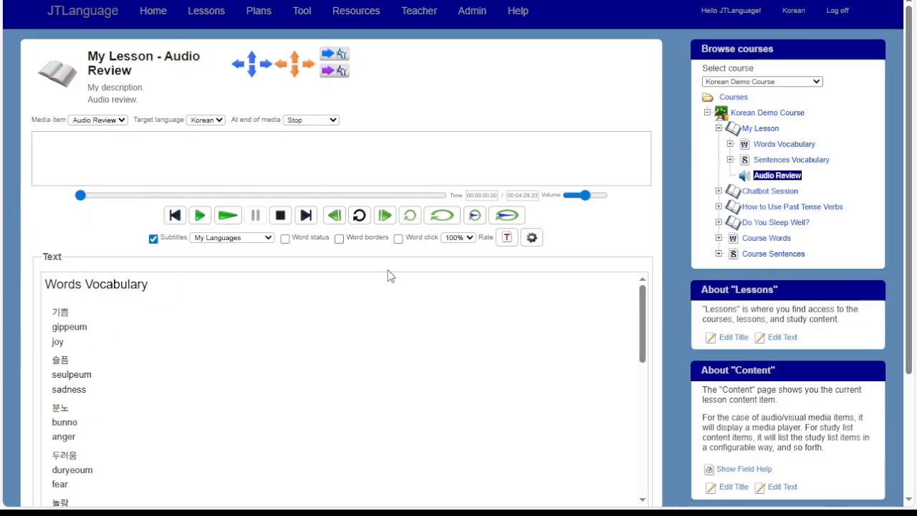
Step: Look through the Words Vocabulary text under the audio player and select the 기쁨 (joy) entry for playback
scroll(139, 319, "down", 5)
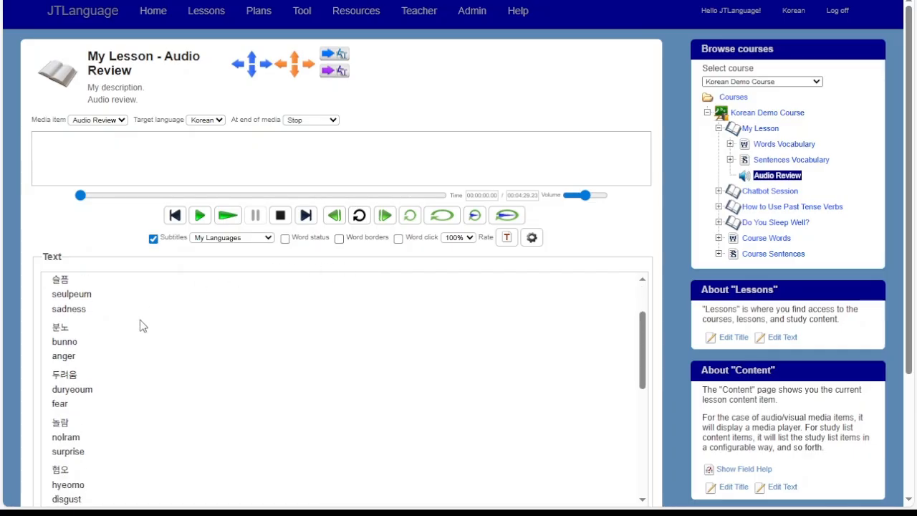
scroll(138, 322, "up", 5)
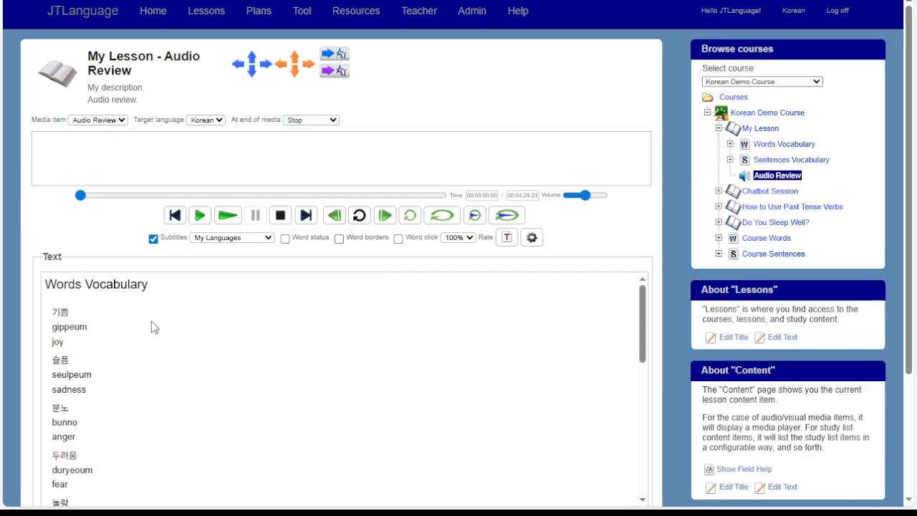
left_click(58, 322)
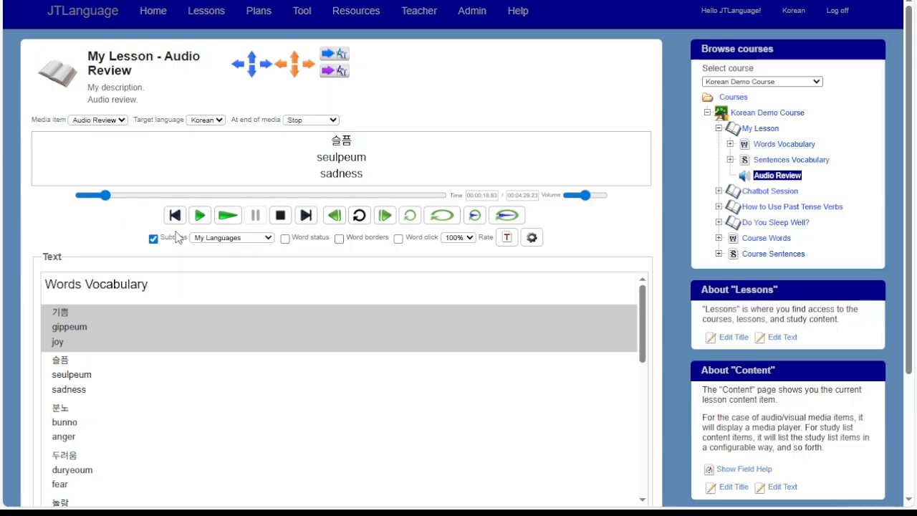
Step: Try the Audio Review playback controls: play and pause, skip forward two entries, go back one, and replay the 분노 (anger) entry
left_click(227, 215)
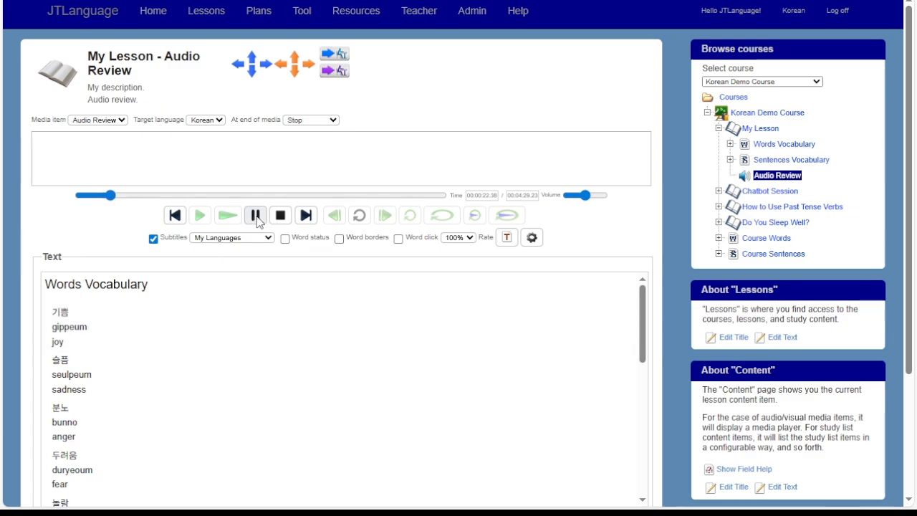
left_click(258, 219)
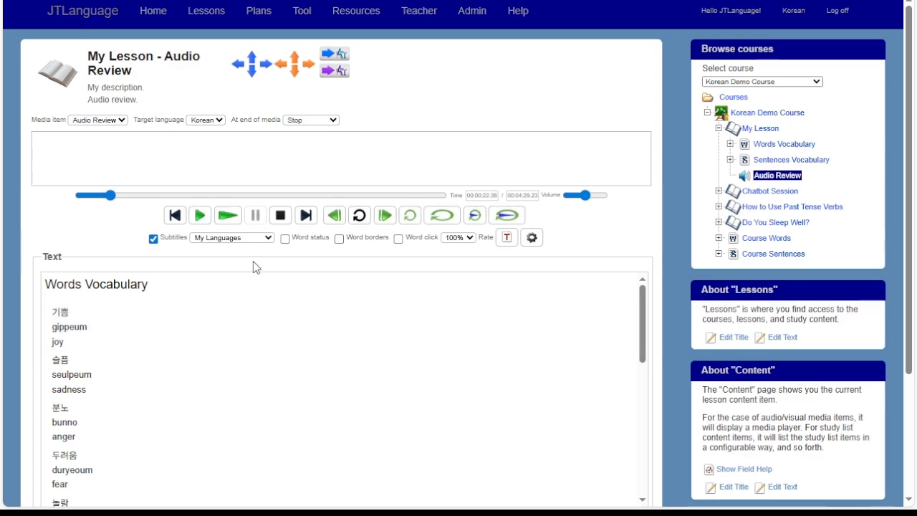
left_click(385, 217)
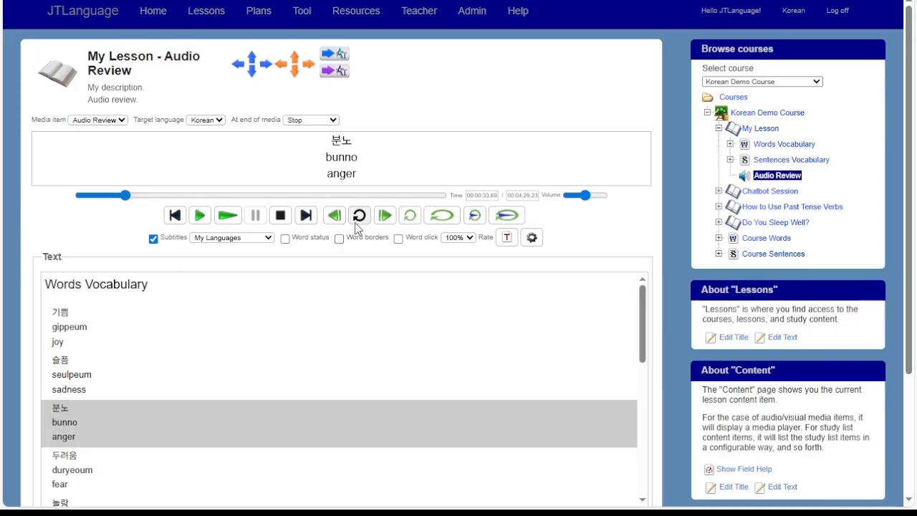
left_click(385, 216)
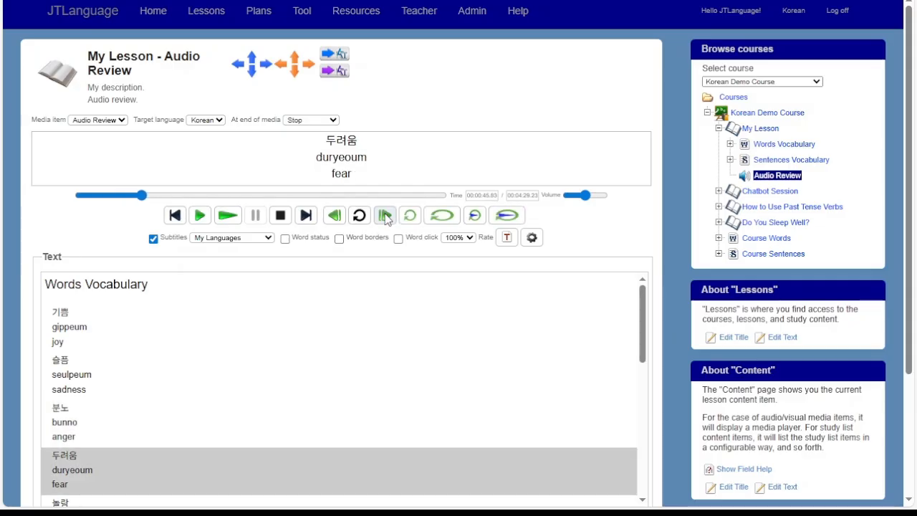
left_click(333, 214)
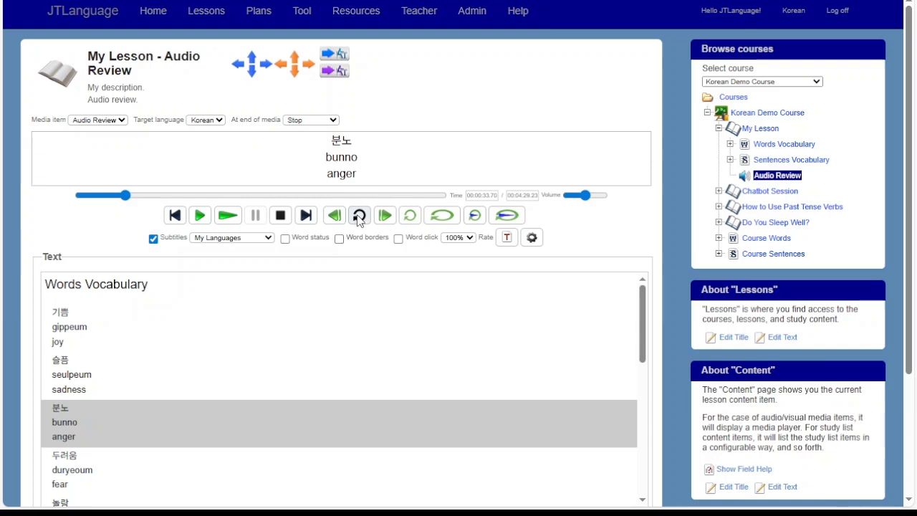
left_click(358, 216)
Step: Play the next vocabulary entry at a 50% rate, pause it, and restore the rate to 100%
left_click(459, 260)
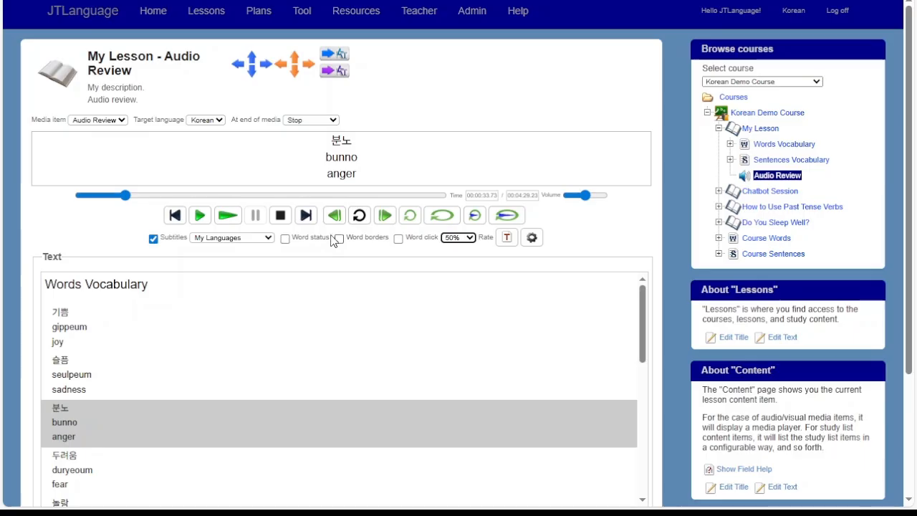
left_click(383, 221)
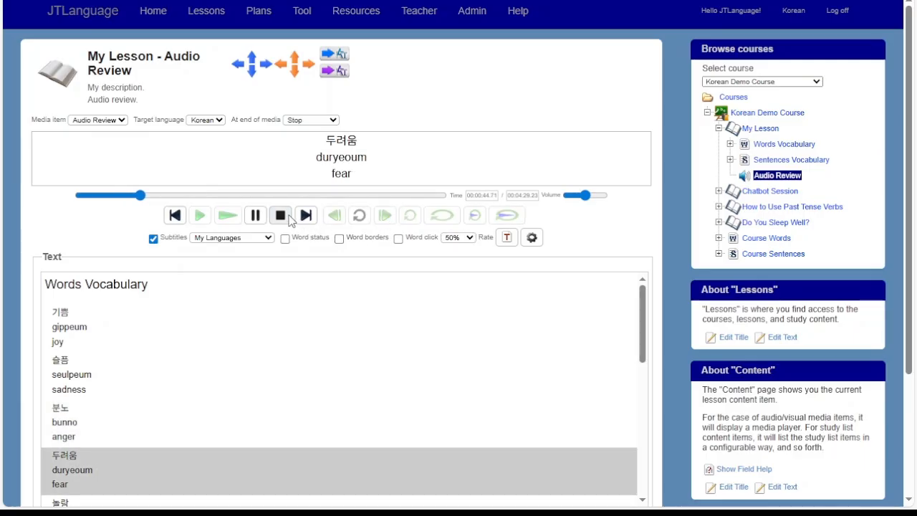
left_click(260, 222)
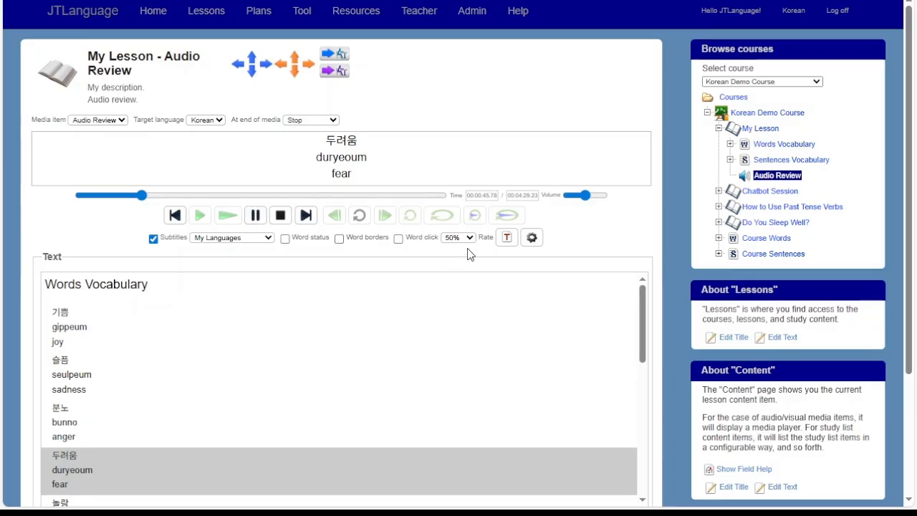
left_click(450, 288)
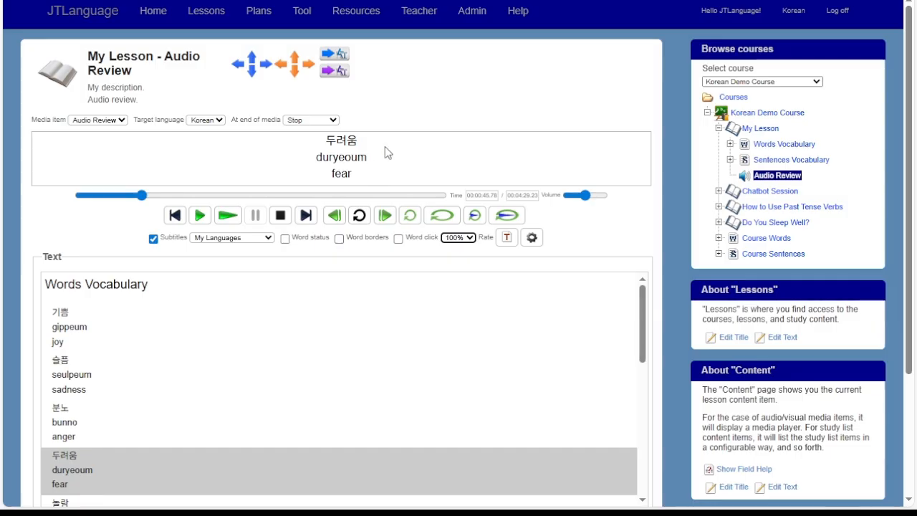
Step: Enable Word click, stop the playback, and play the 기쁨 (joy) entry to open the dictionary details of 슬픔 from the subtitle
left_click(399, 239)
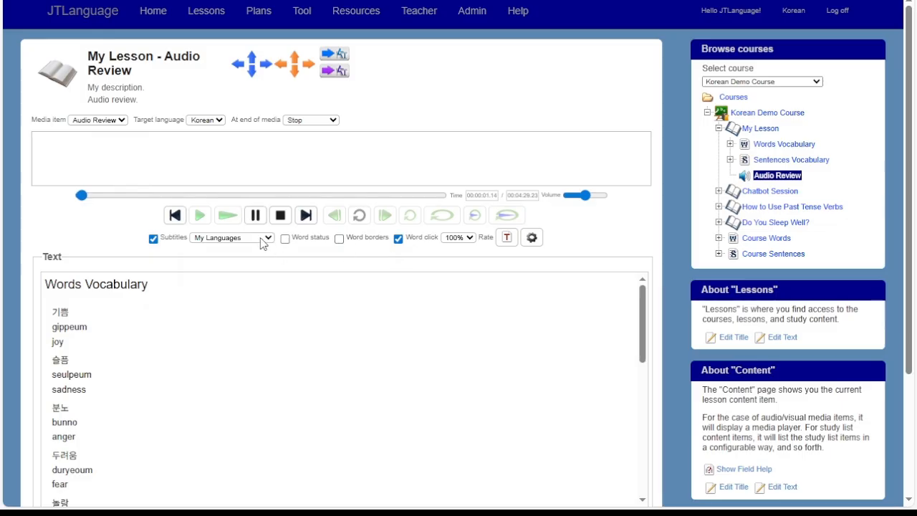
left_click(280, 215)
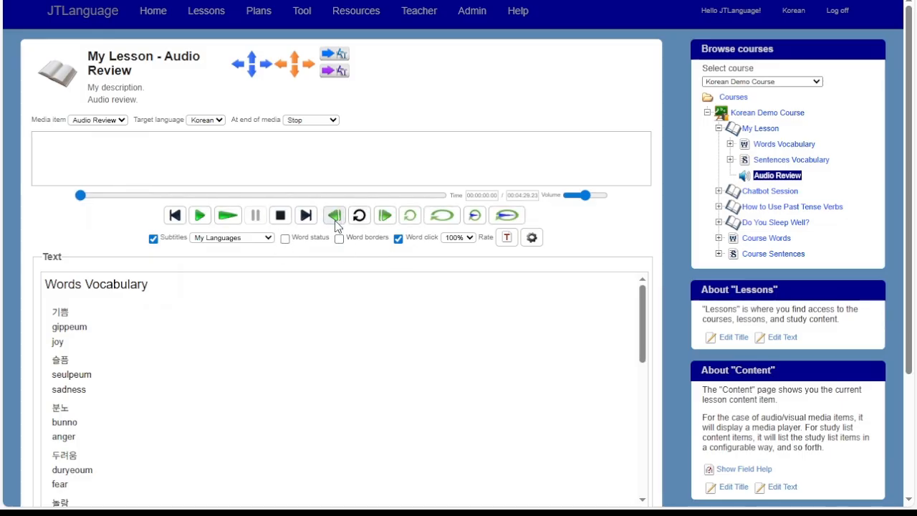
left_click(75, 326)
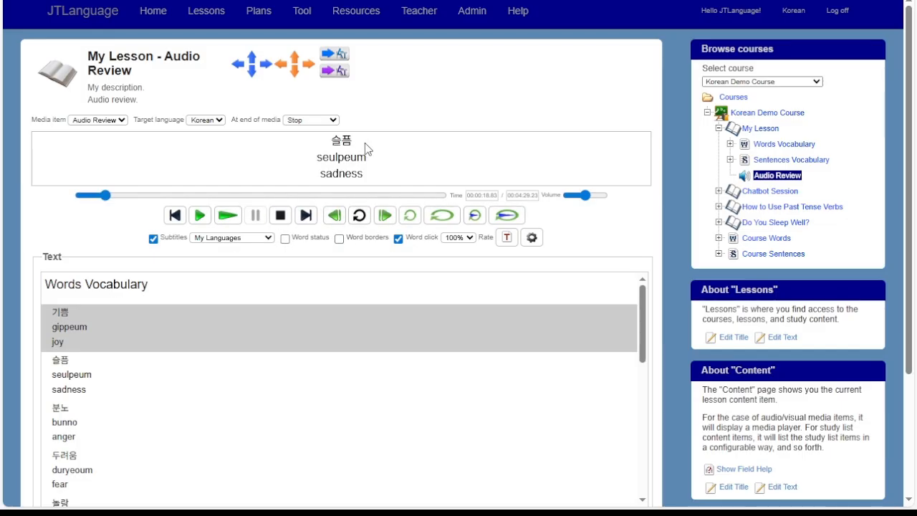
left_click(341, 140)
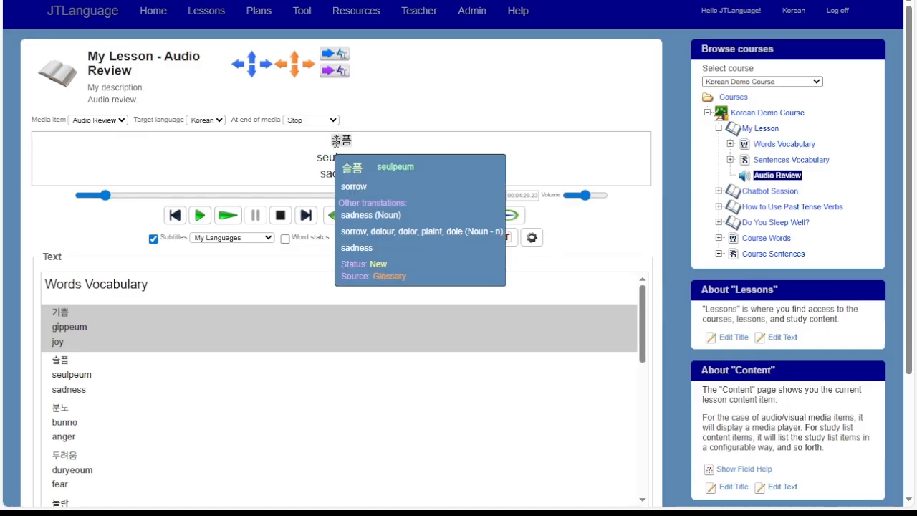
left_click(340, 140)
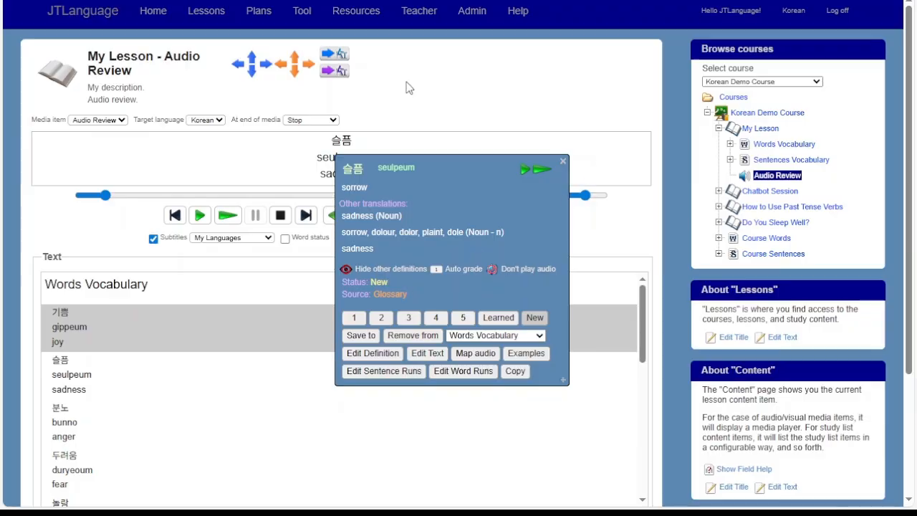
Step: Play the "Today I feel good." sentence, close the 슬픔 details, and look up words in the subtitle 친구는 시험 때문에 긴장돼요
scroll(77, 304, "down", 10)
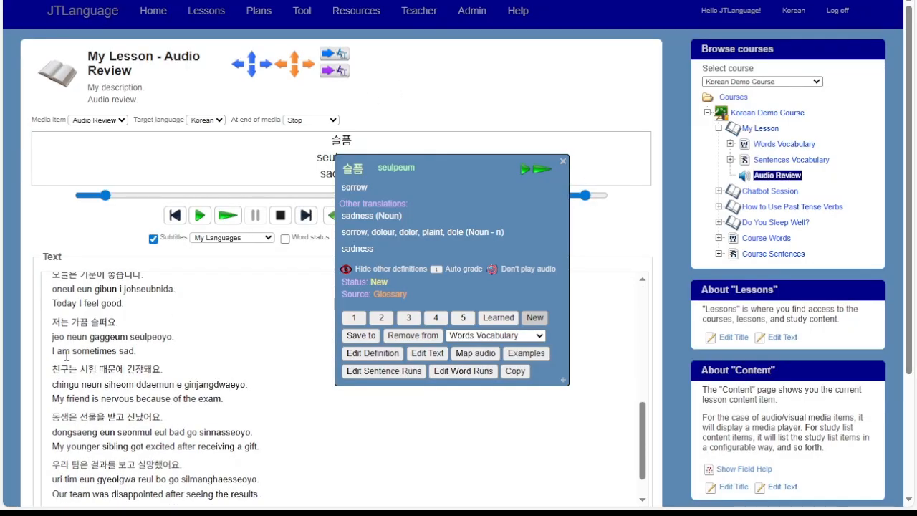
left_click(62, 358)
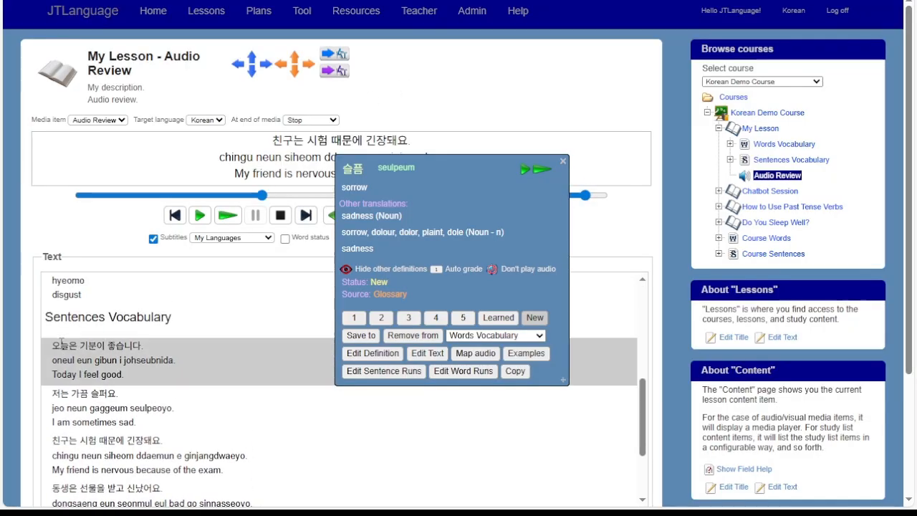
left_click(563, 162)
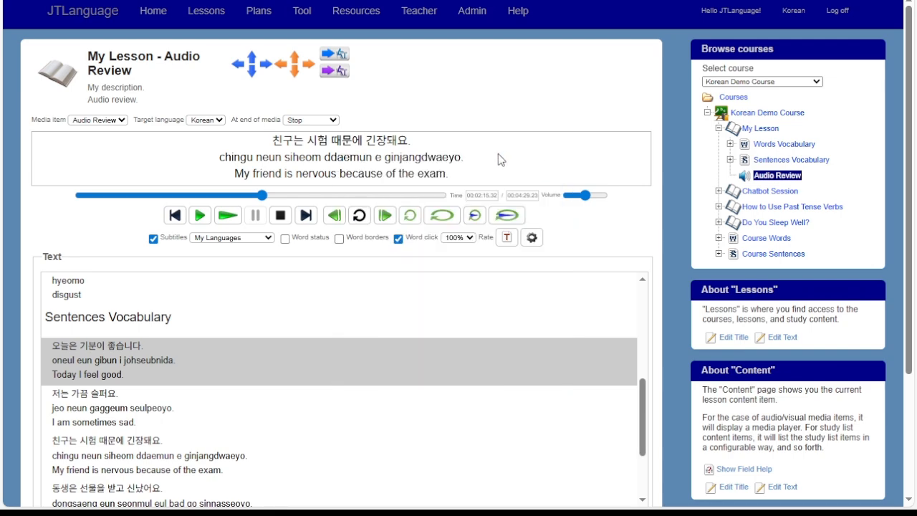
left_click(278, 143)
left_click(321, 139)
left_click(348, 140)
left_click(533, 161)
left_click(321, 144)
left_click(178, 159)
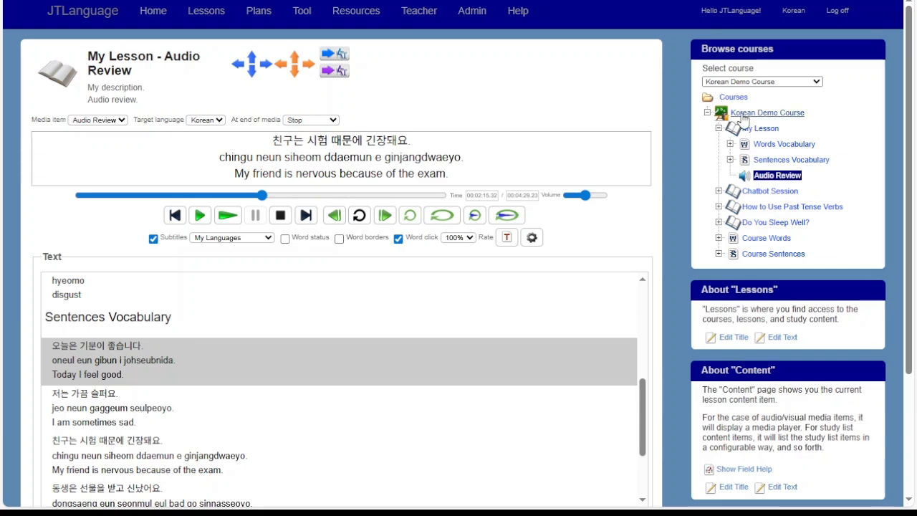
Step: Go to Korean Demo Course, open its children for editing, and start the Add Wizard
left_click(742, 114)
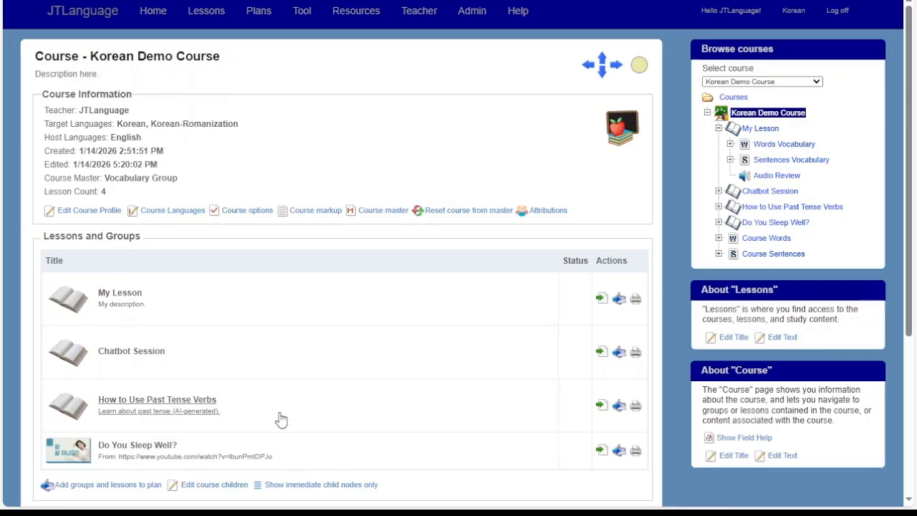
scroll(276, 429, "down", 2)
scroll(271, 439, "down", 2)
scroll(293, 364, "down", 1)
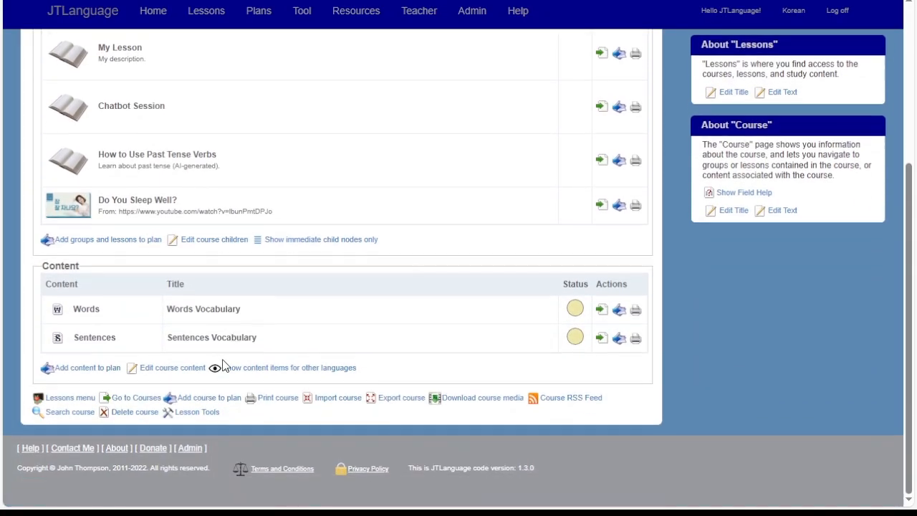
left_click(213, 241)
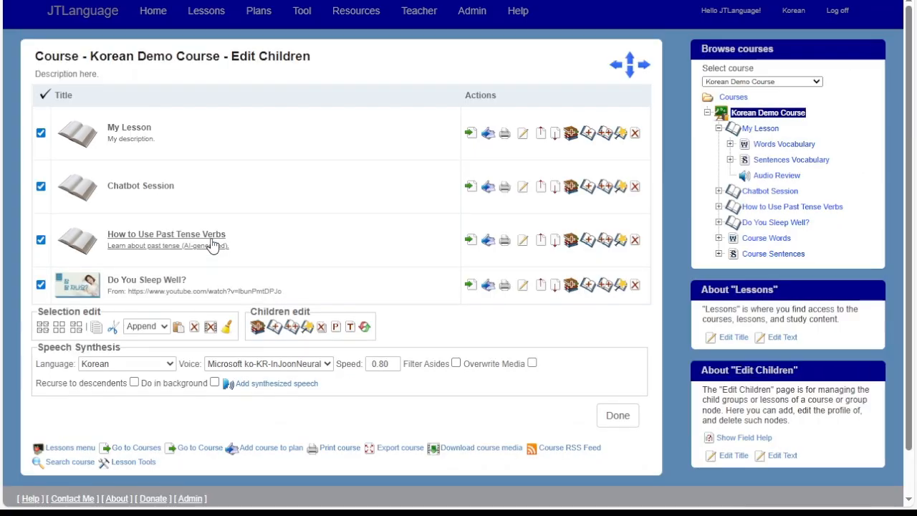
left_click(308, 329)
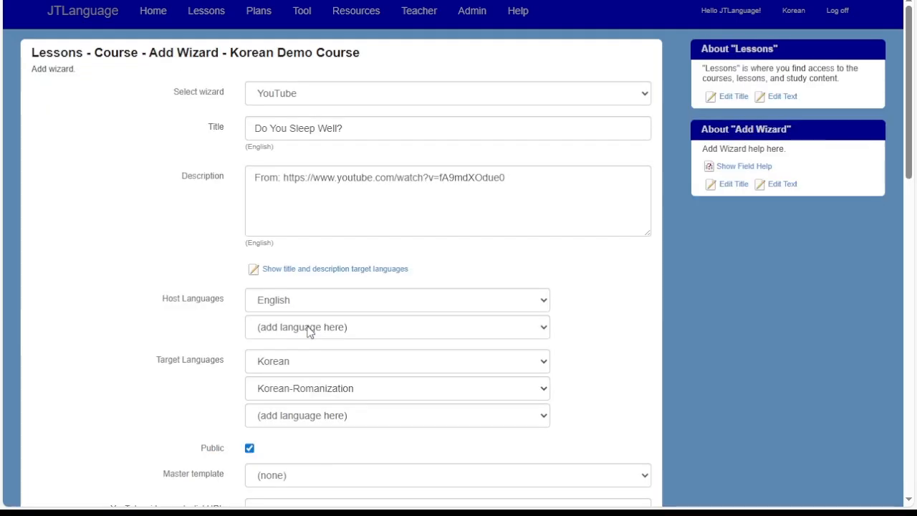
Step: Switch the wizard selection to Vocabulary Lesson and return it to YouTube
left_click(307, 89)
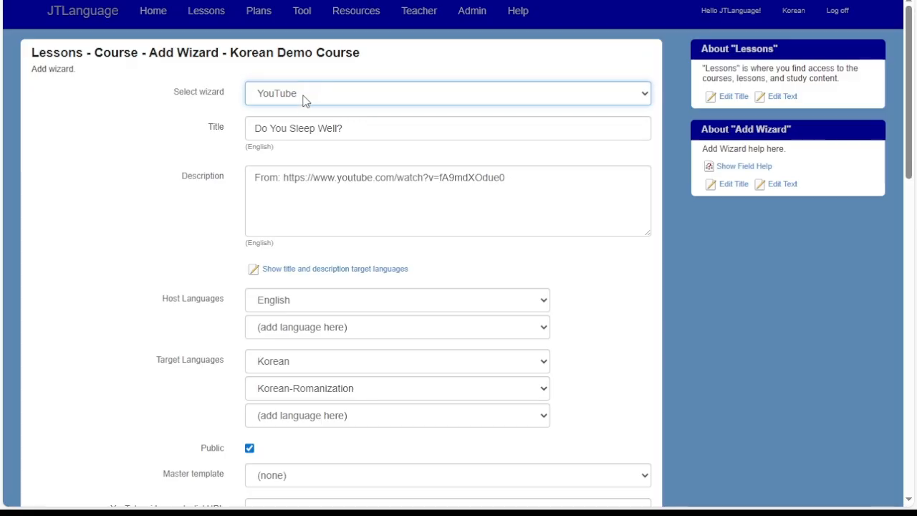
left_click(274, 136)
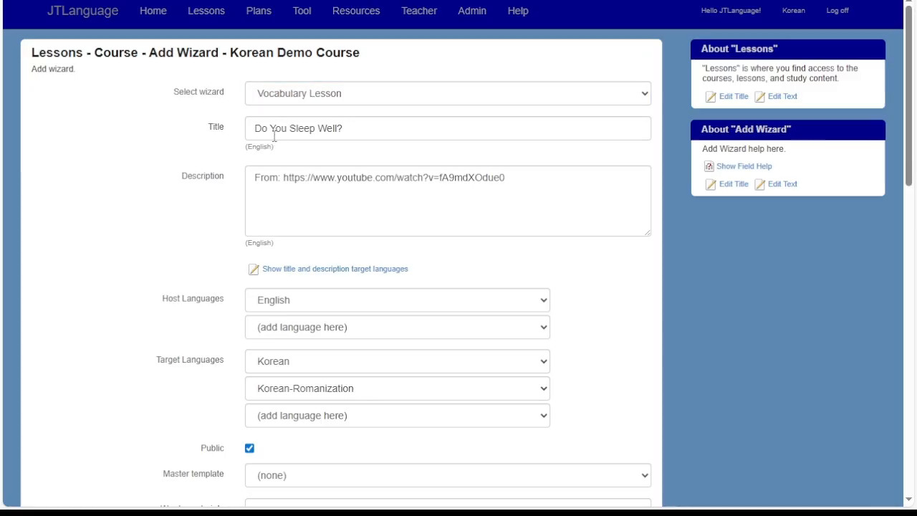
left_click(362, 96)
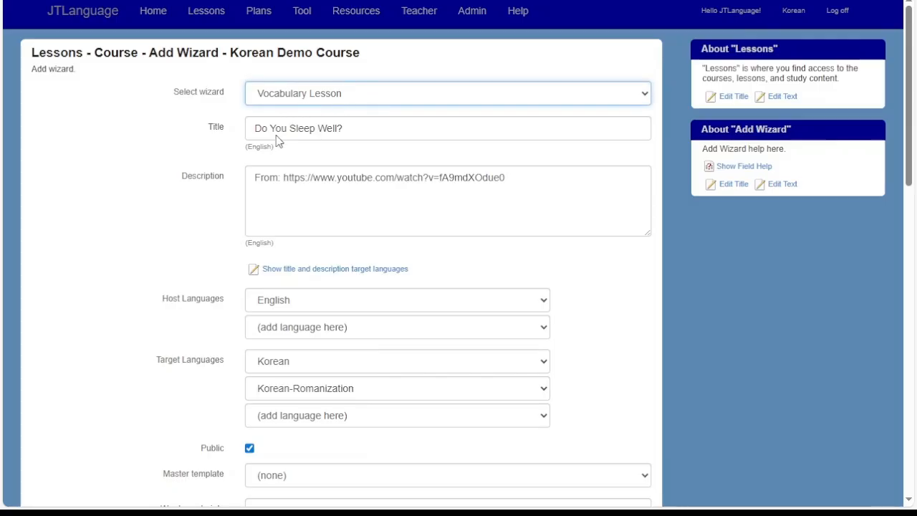
key("Down")
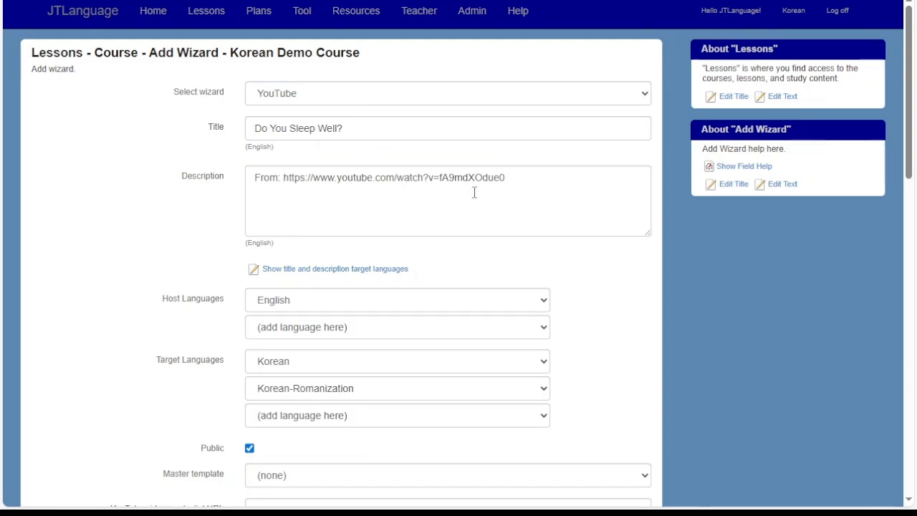
Step: Review the YouTube wizard's language, subtitle and media options, turn Preprocess on to show its instructions field, and turn it off again
scroll(308, 265, "down", 3)
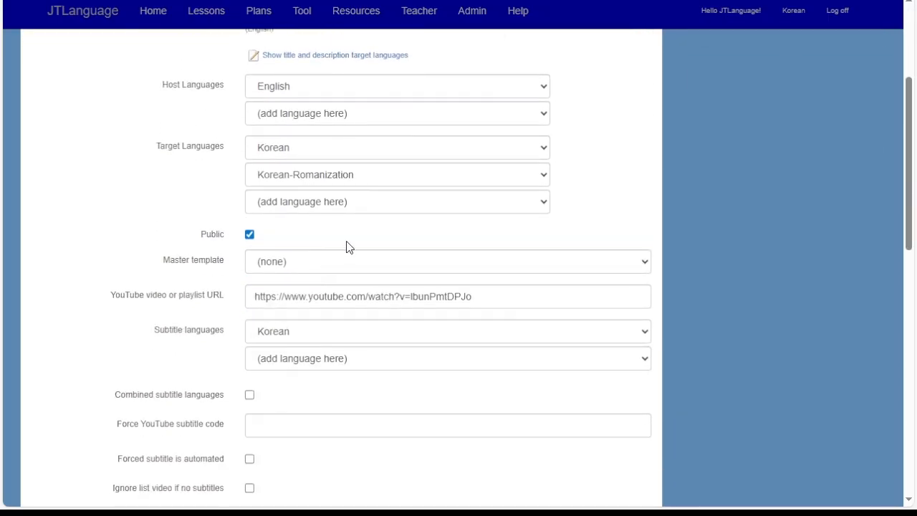
scroll(348, 247, "down", 1)
scroll(280, 278, "down", 1)
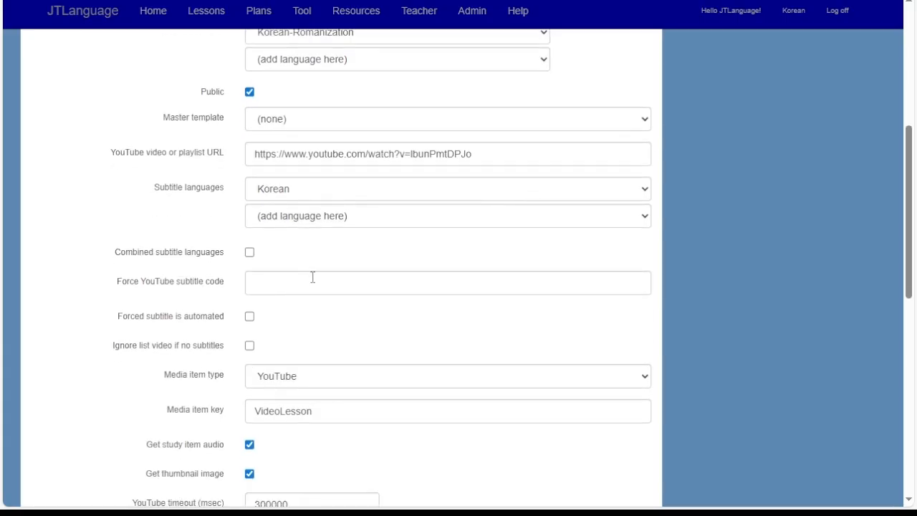
scroll(315, 282, "down", 2)
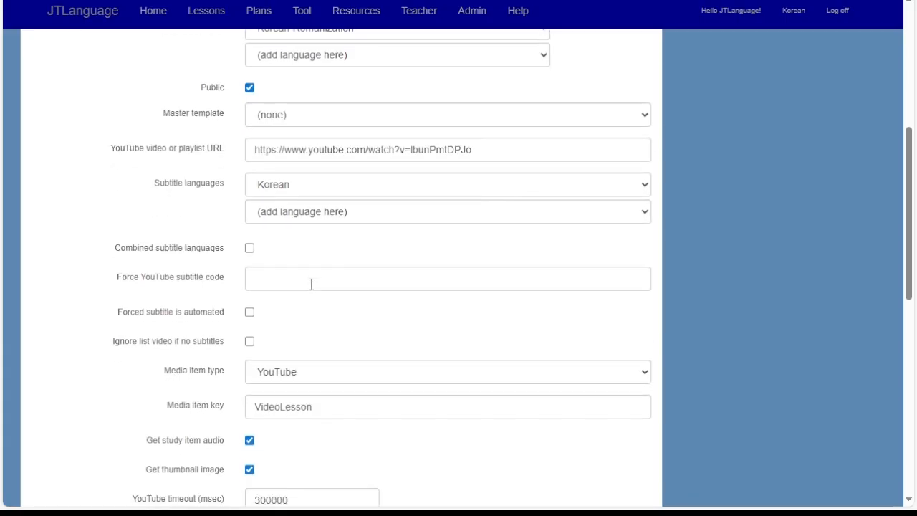
scroll(319, 280, "down", 2)
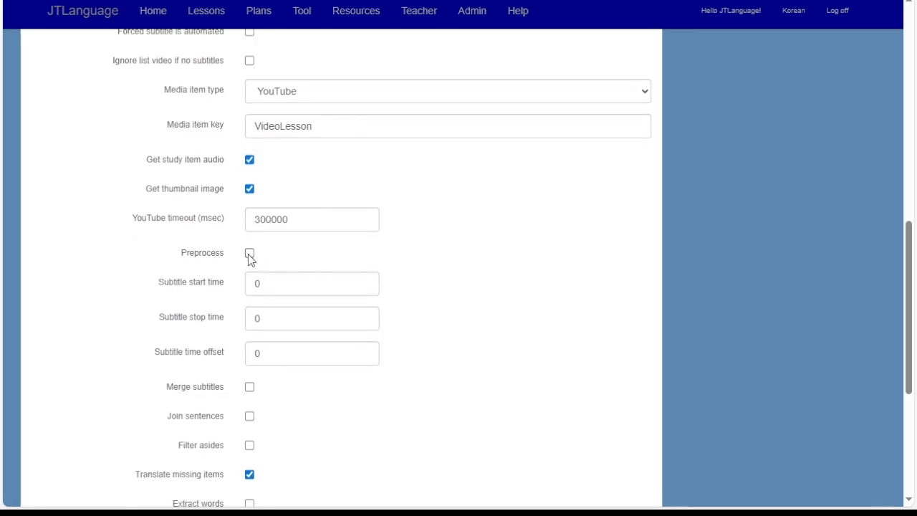
left_click(250, 254)
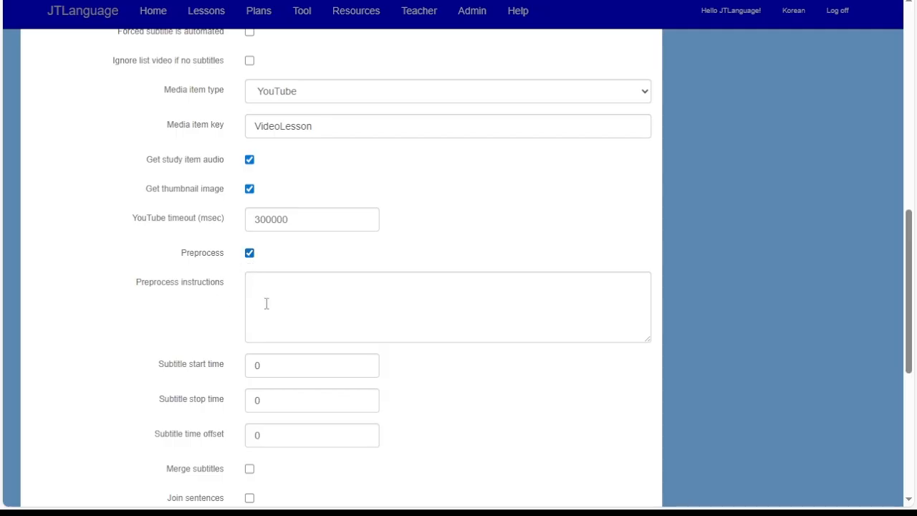
left_click(250, 253)
Step: Go through the YouTube wizard's options again from the title to the translation settings, enable Do in background, and cancel the wizard
scroll(398, 232, "up", 10)
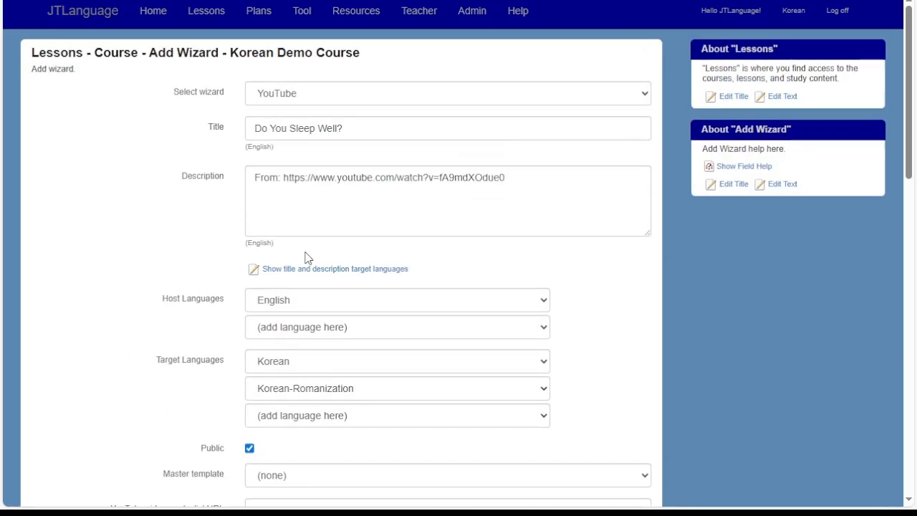
scroll(304, 258, "down", 4)
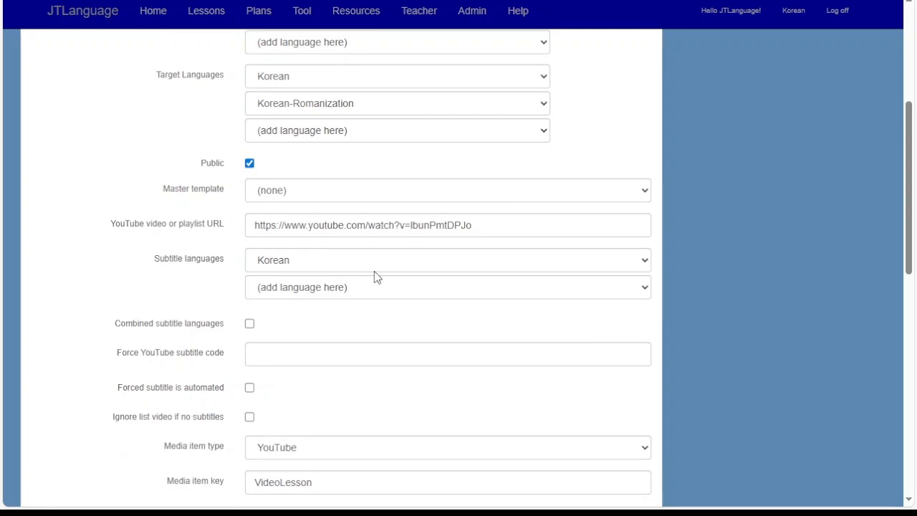
scroll(382, 272, "down", 2)
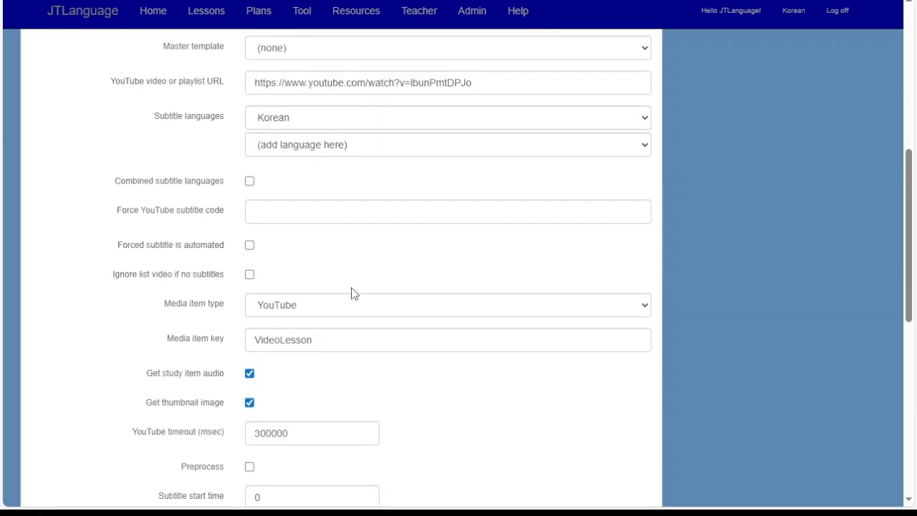
scroll(351, 290, "down", 2)
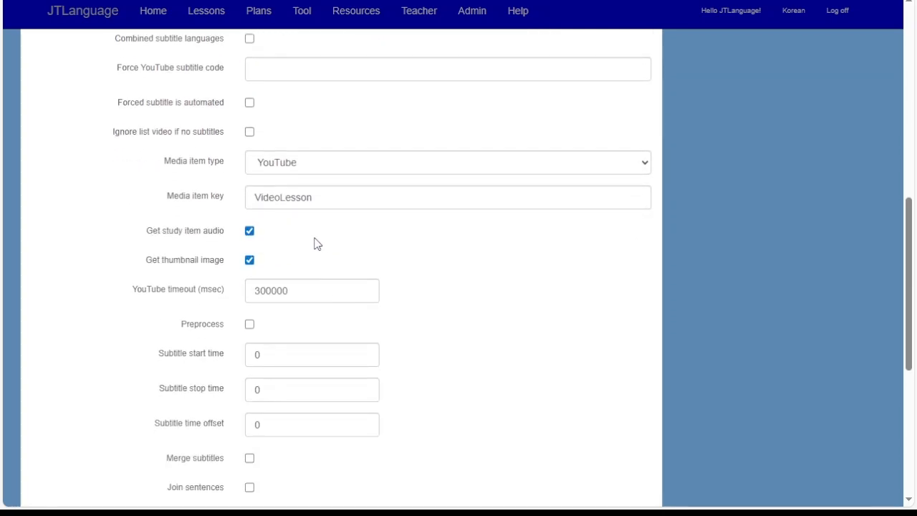
scroll(404, 251, "down", 3)
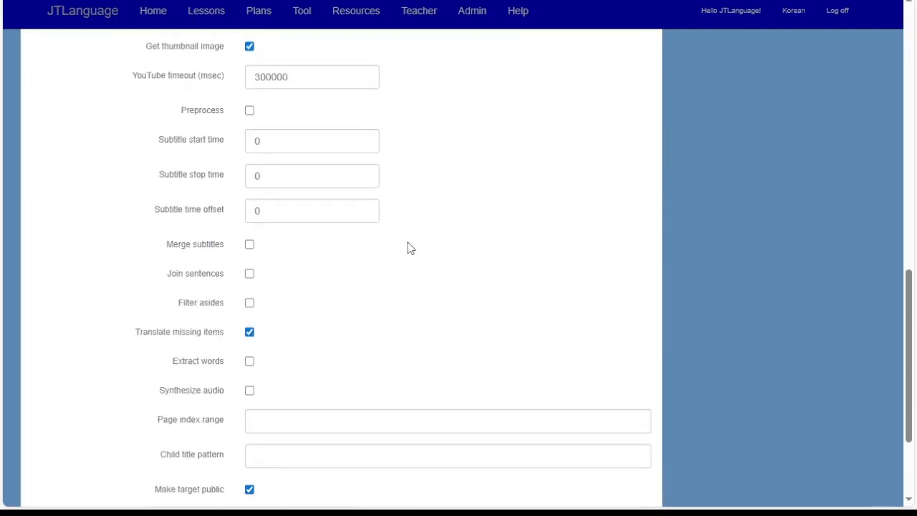
scroll(412, 246, "down", 2)
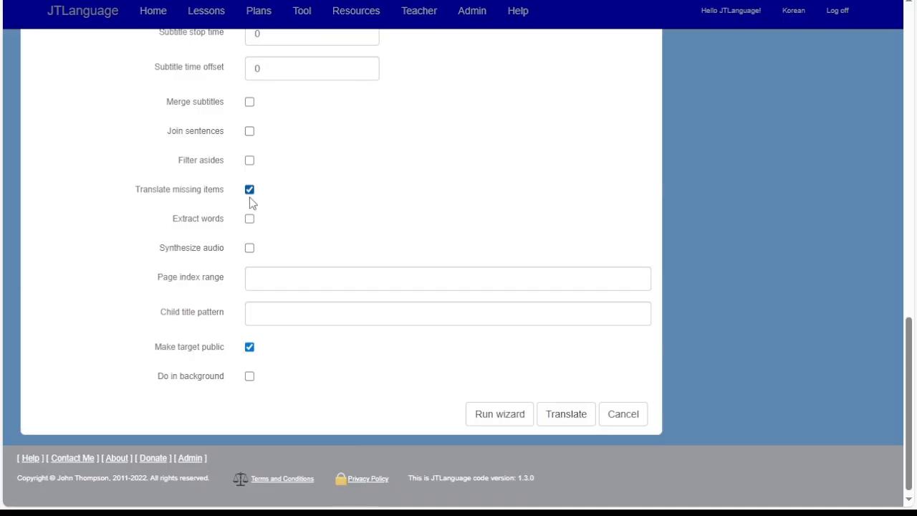
scroll(404, 197, "up", 1)
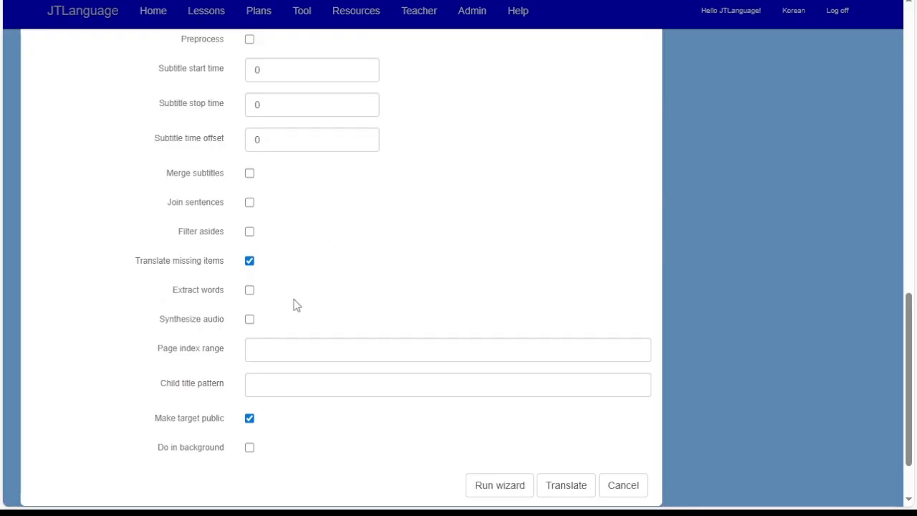
scroll(296, 309, "down", 1)
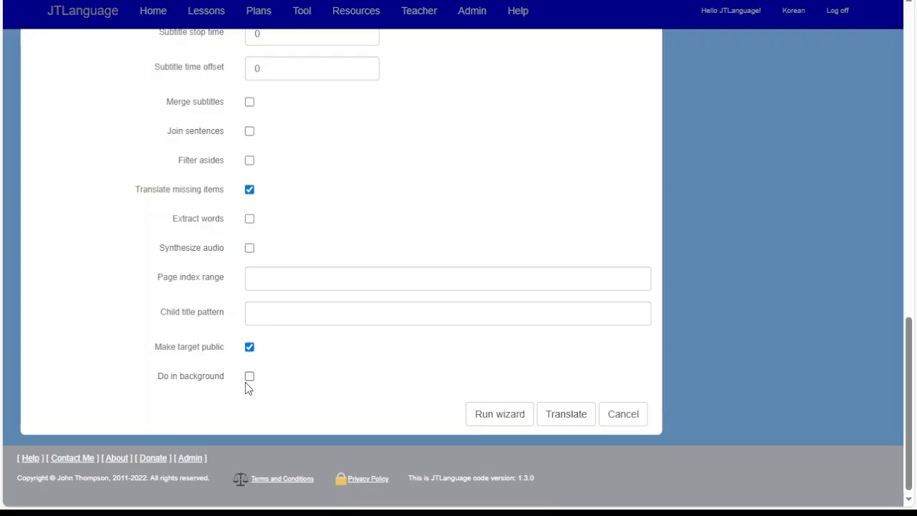
left_click(251, 377)
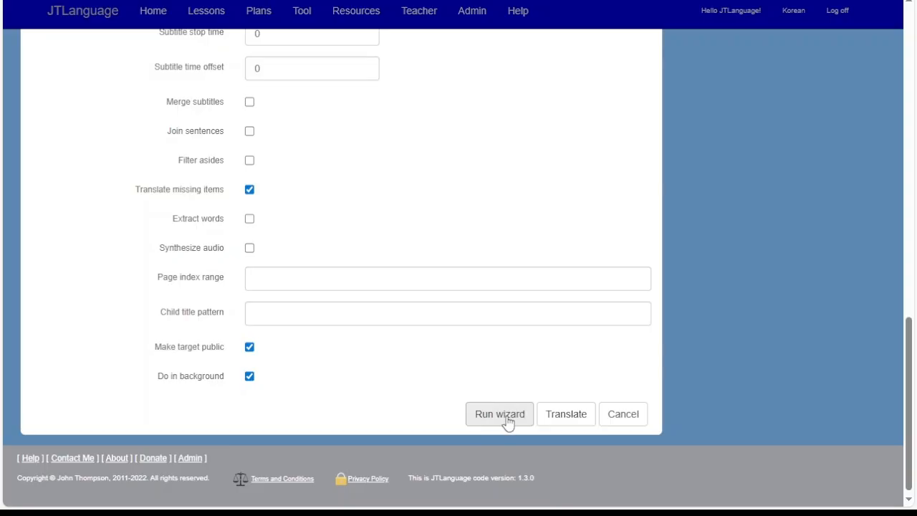
left_click(625, 421)
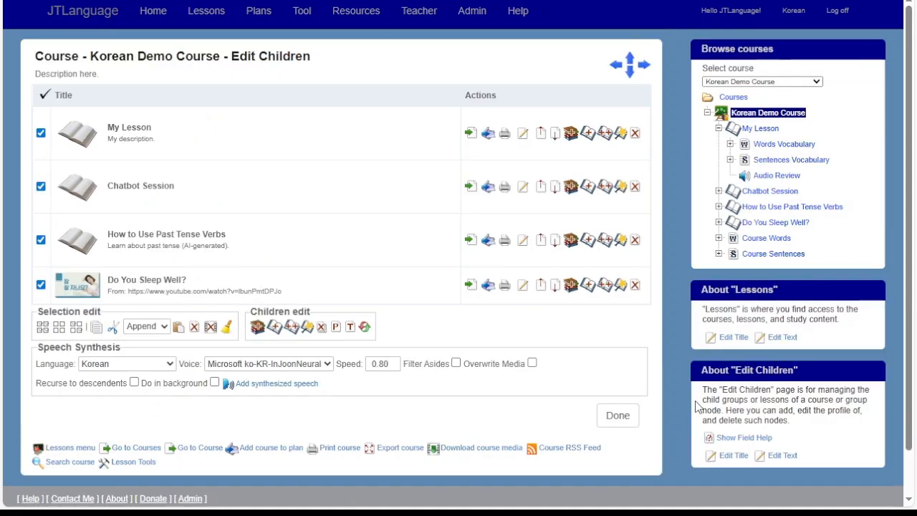
Step: Expand the Do You Sleep Well? lesson in the course tree and open its Video Lesson
scroll(766, 222, "down", 1)
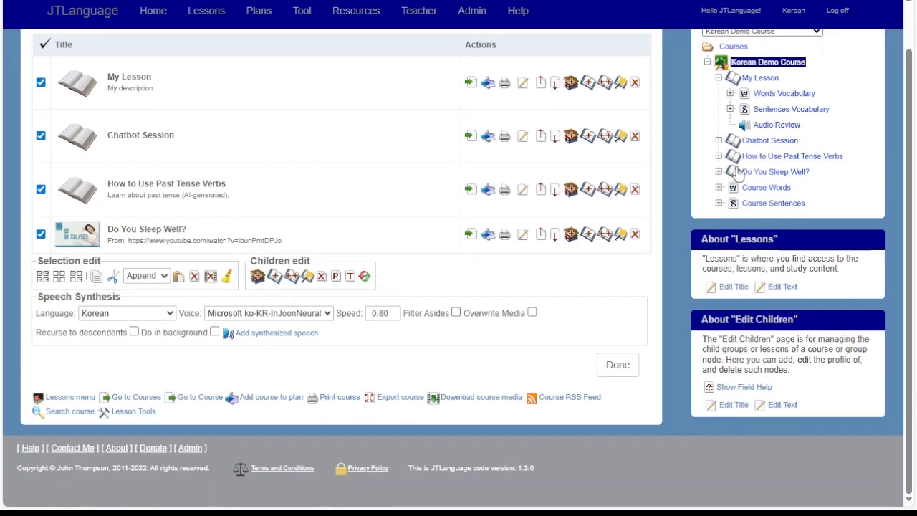
left_click(718, 172)
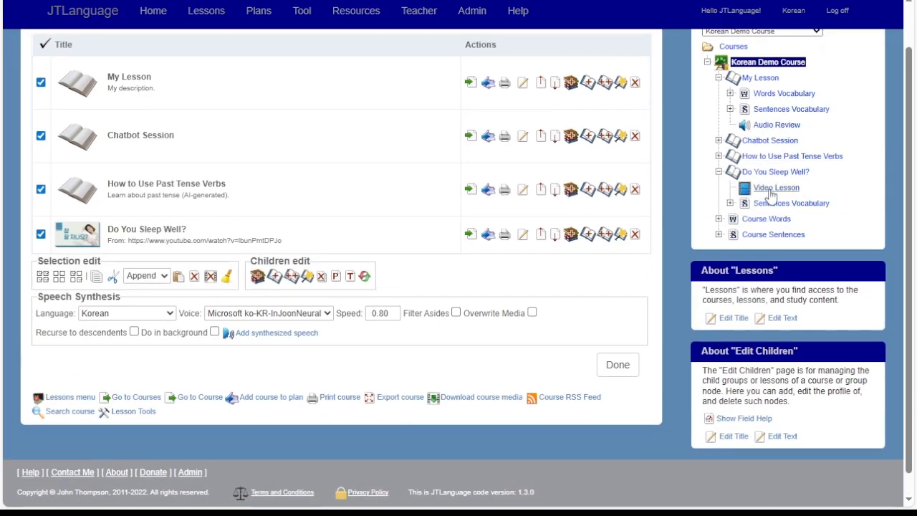
left_click(773, 189)
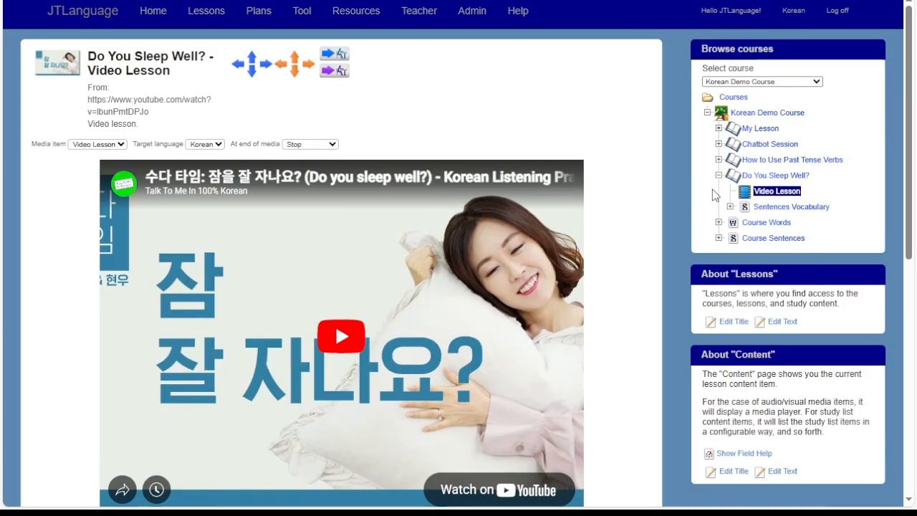
Step: Play the Do You Sleep Well? video with its subtitles and pause it during the second line
scroll(662, 256, "down", 1)
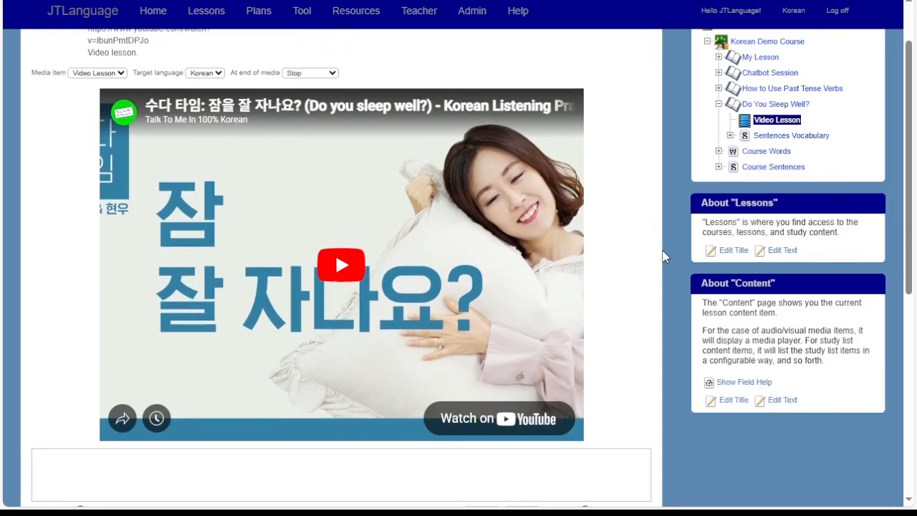
scroll(664, 255, "down", 1)
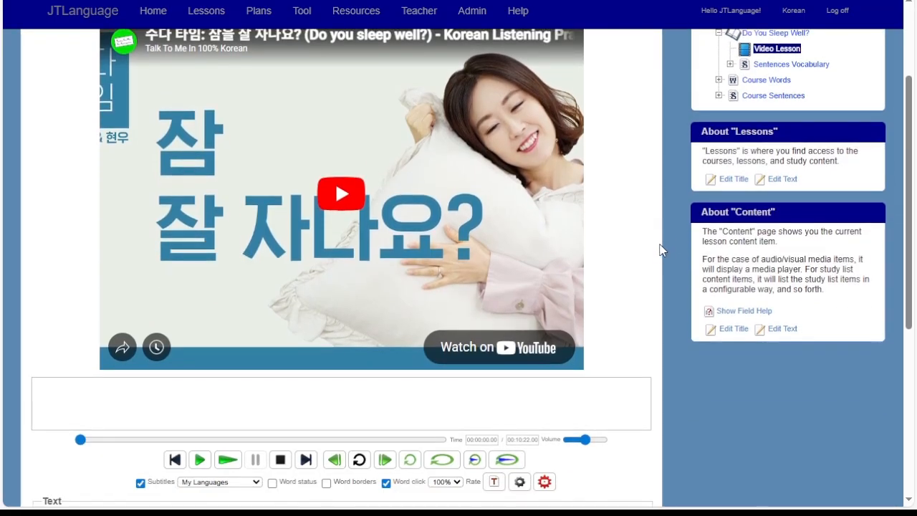
scroll(663, 262, "down", 1)
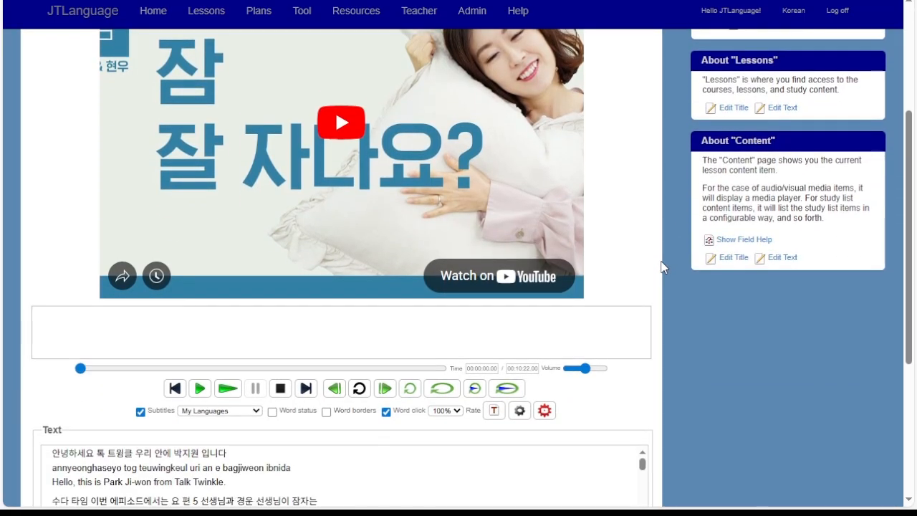
scroll(660, 387, "down", 1)
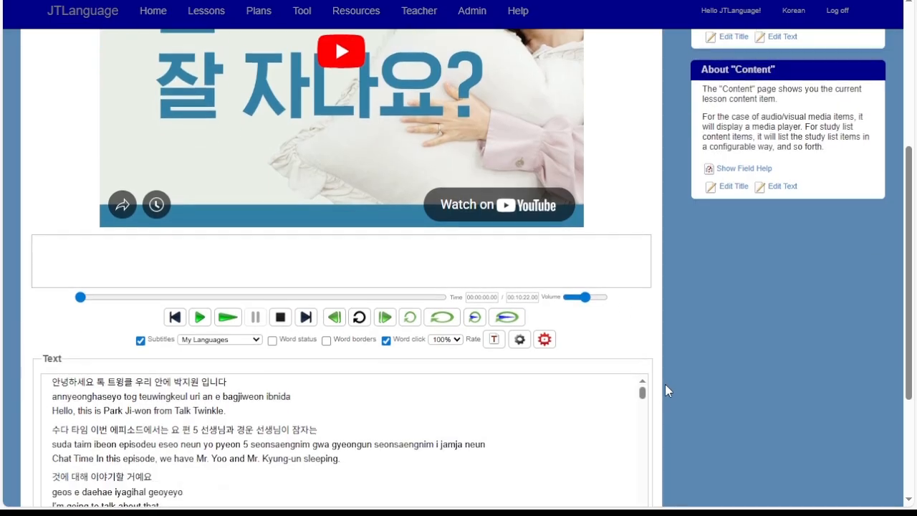
left_click(199, 317)
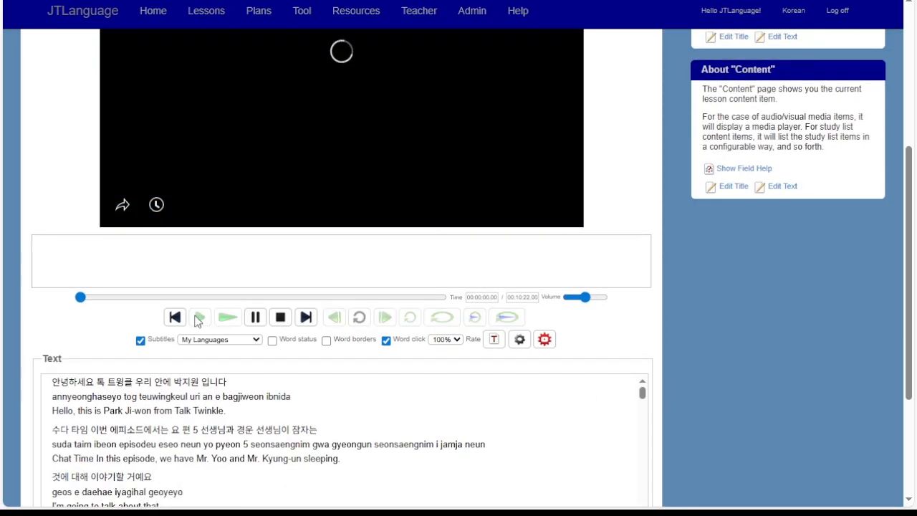
scroll(783, 335, "up", 2)
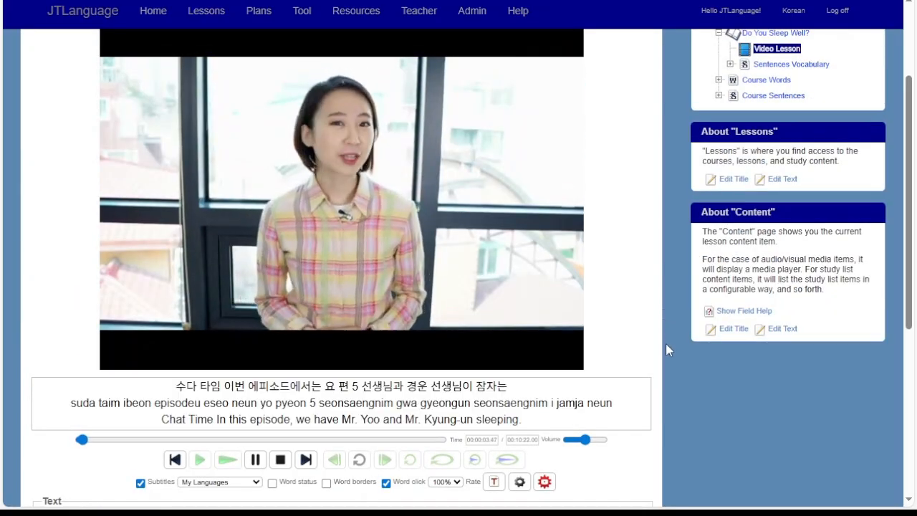
left_click(256, 458)
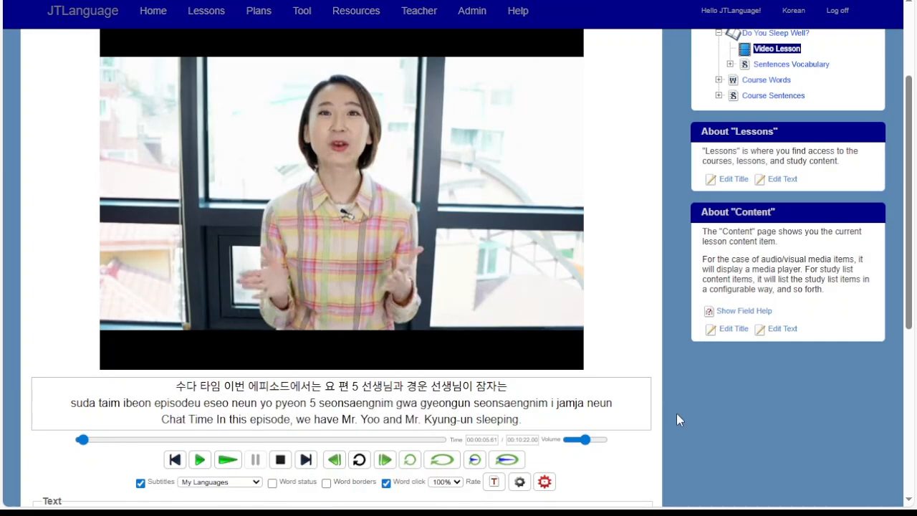
Step: Play individual lines from the video's transcript, including 것에 대해 이야기할 거예요, and view the rest of the Text section
scroll(681, 417, "down", 4)
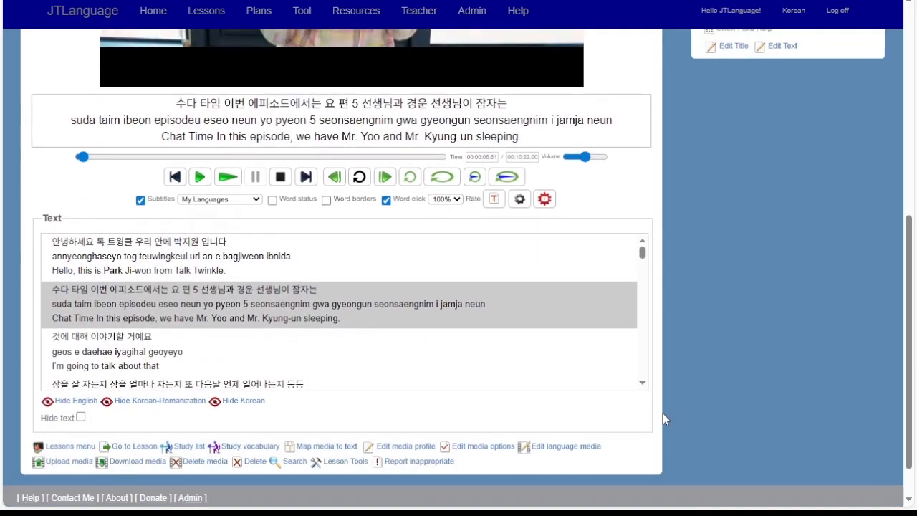
scroll(368, 335, "up", 2)
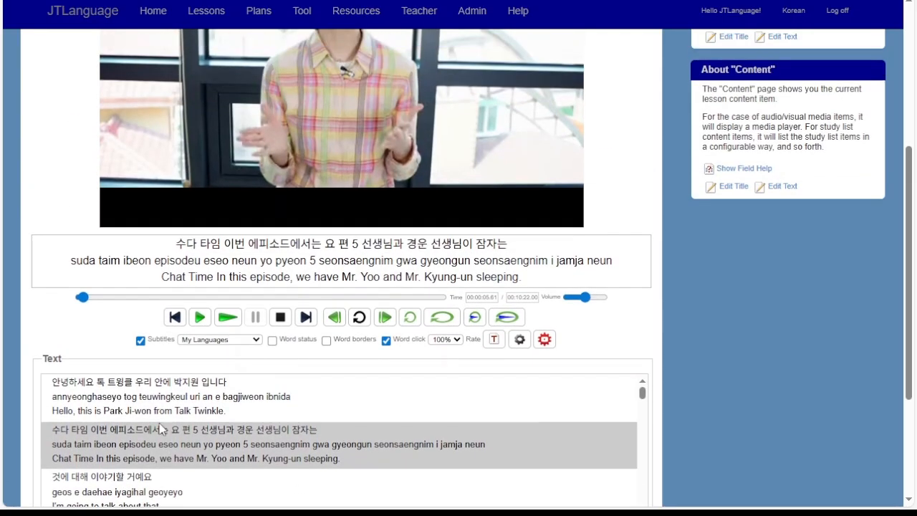
left_click(150, 396)
left_click(185, 483)
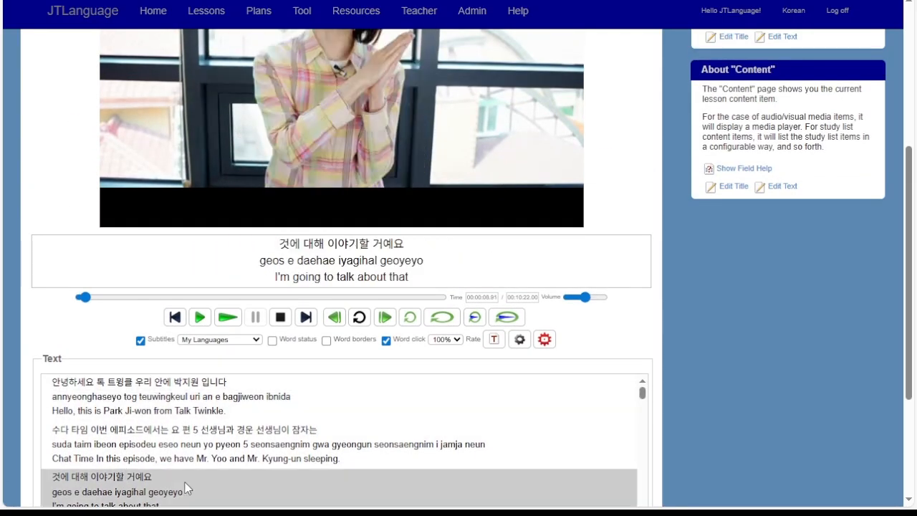
scroll(733, 358, "down", 3)
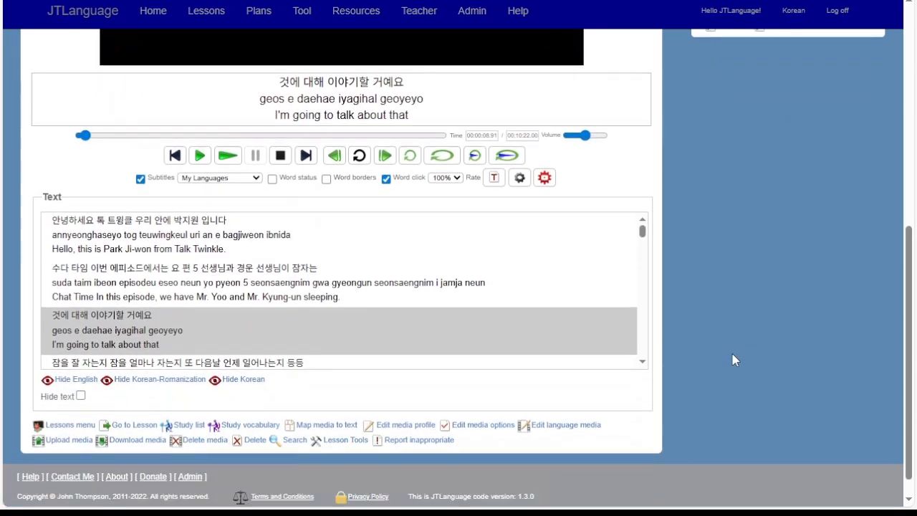
Step: Open the Sentences Vocabulary of the Do You Sleep Well? lesson
scroll(733, 359, "up", 3)
scroll(732, 359, "up", 3)
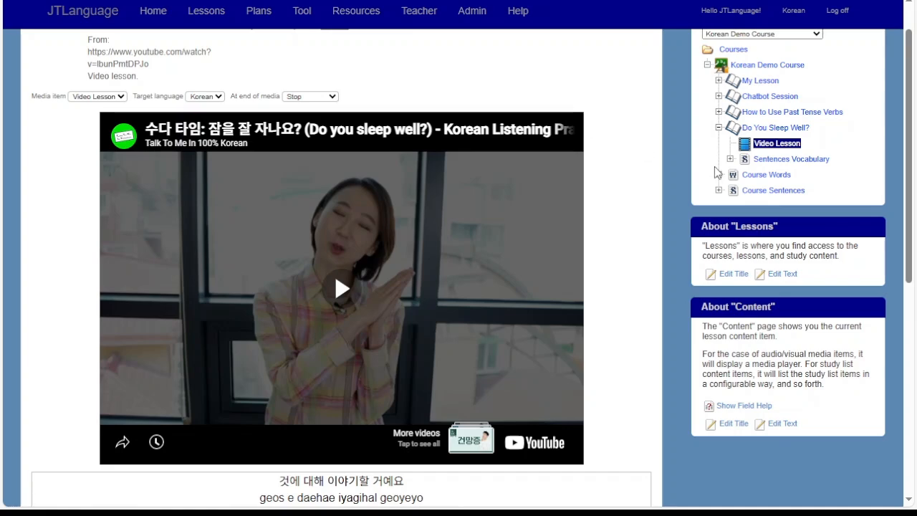
left_click(770, 160)
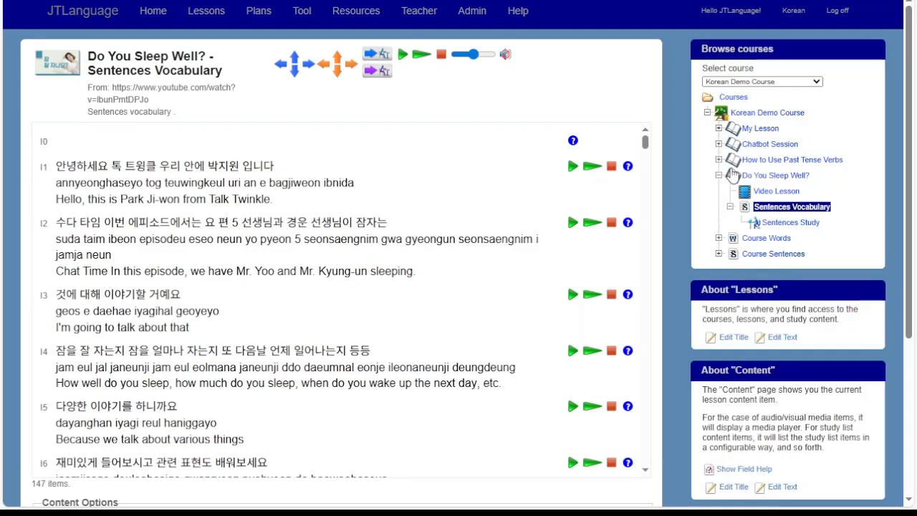
Step: Return to Korean Demo Course, open its children for editing, and start the Add Wizard for the course
mouse_move(184, 179)
left_click(744, 115)
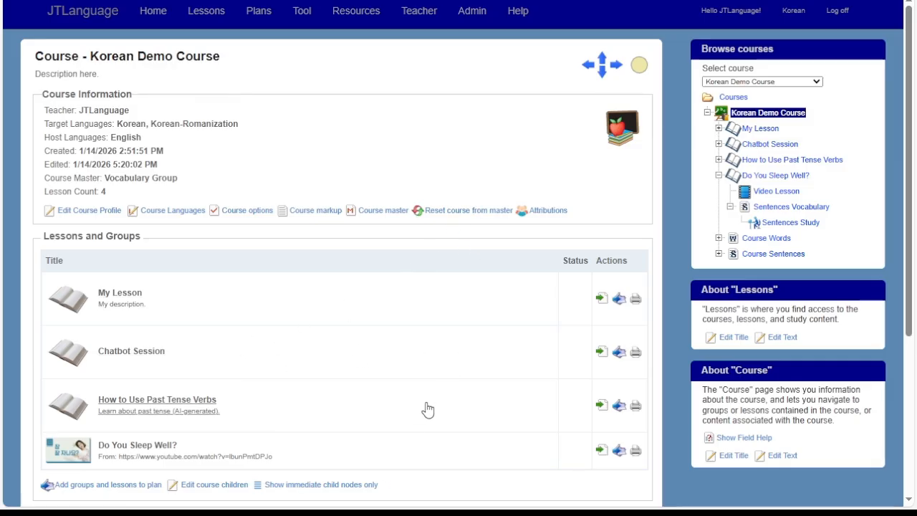
scroll(425, 409, "down", 1)
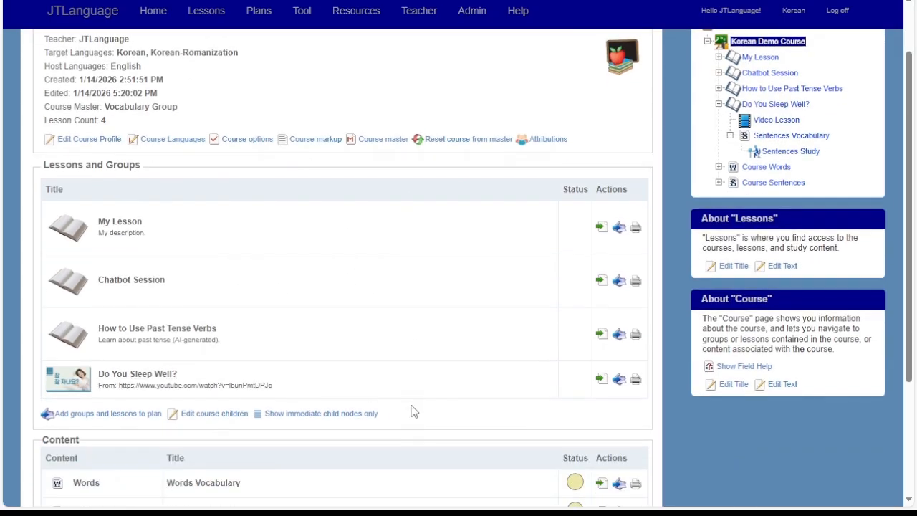
left_click(207, 416)
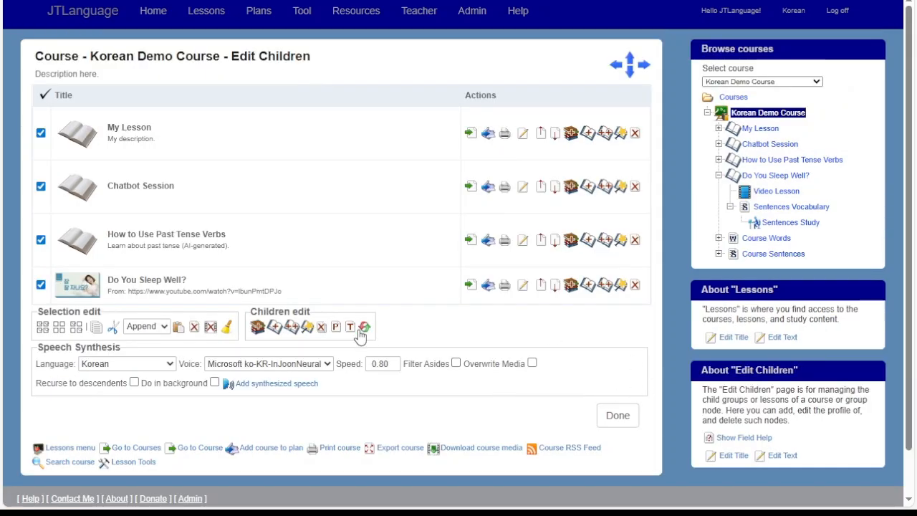
left_click(306, 327)
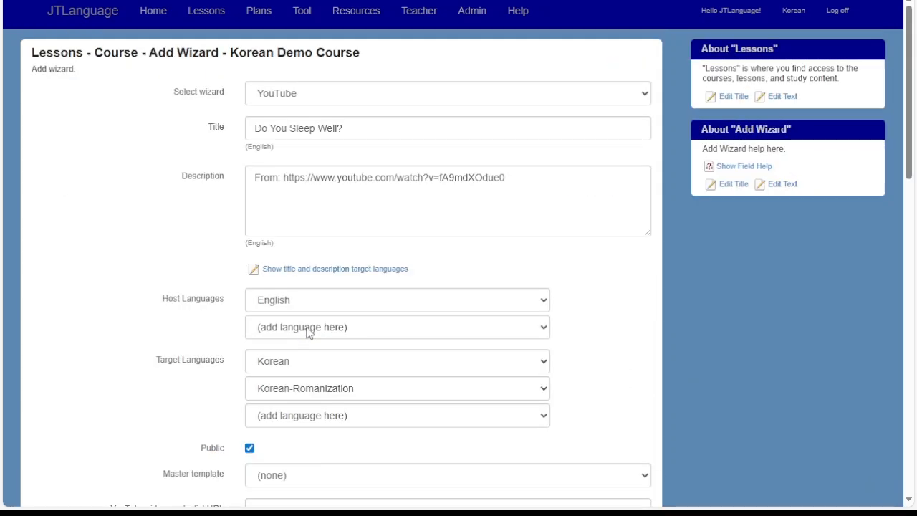
Step: Examine the YouTube wizard's settings for the video URL, subtitle languages, media item type and subtitle timing
scroll(332, 208, "down", 4)
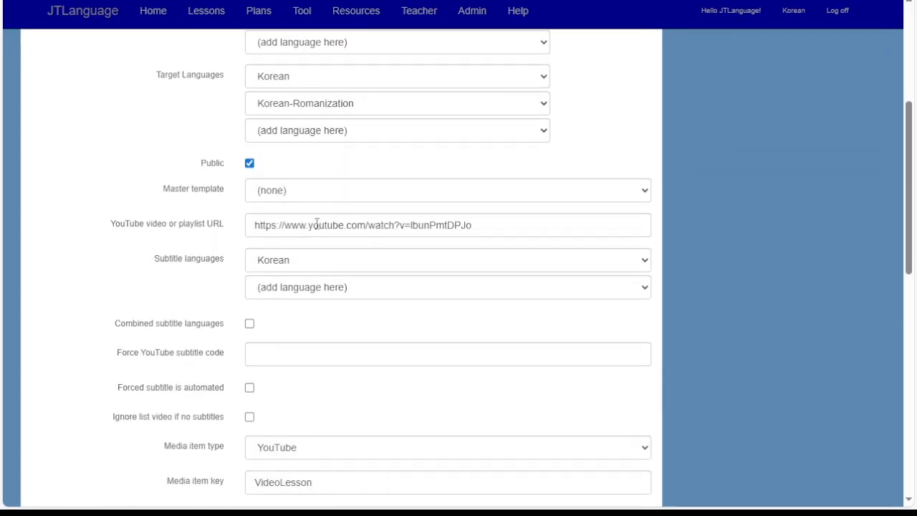
scroll(291, 258, "down", 2)
scroll(290, 256, "up", 1)
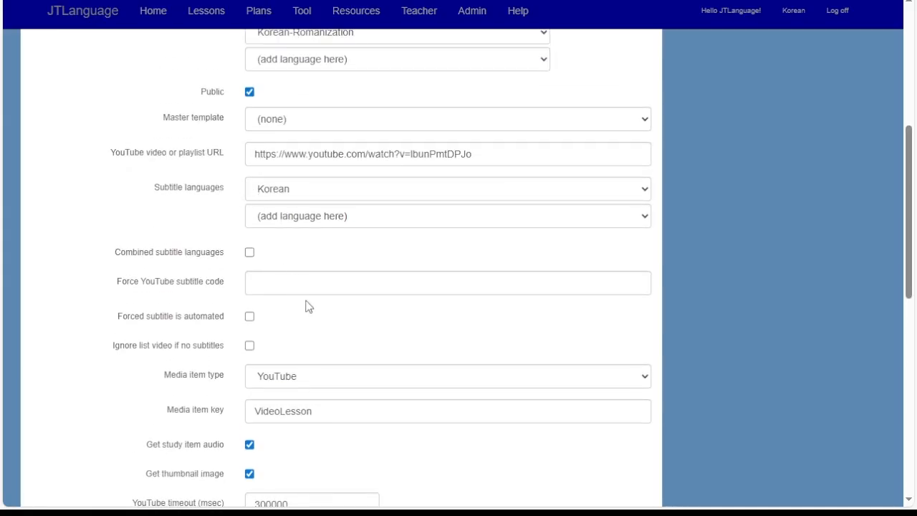
scroll(308, 304, "down", 3)
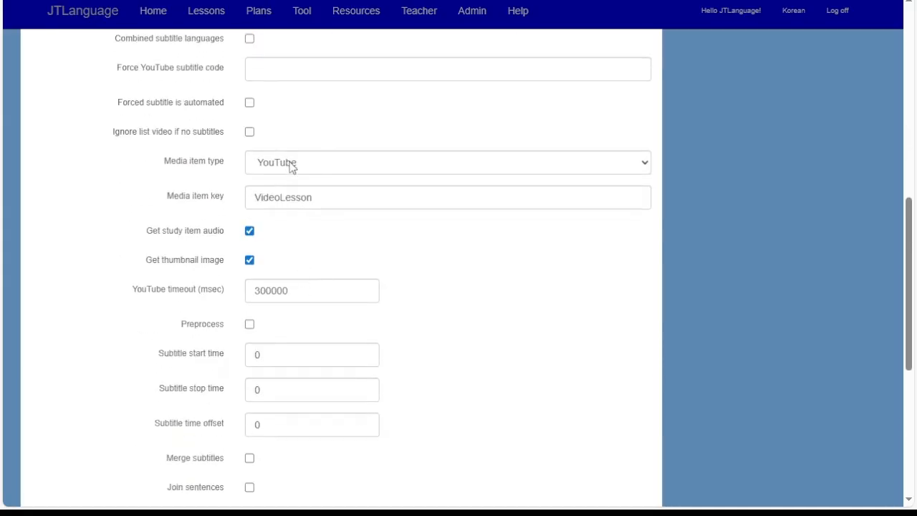
left_click(294, 170)
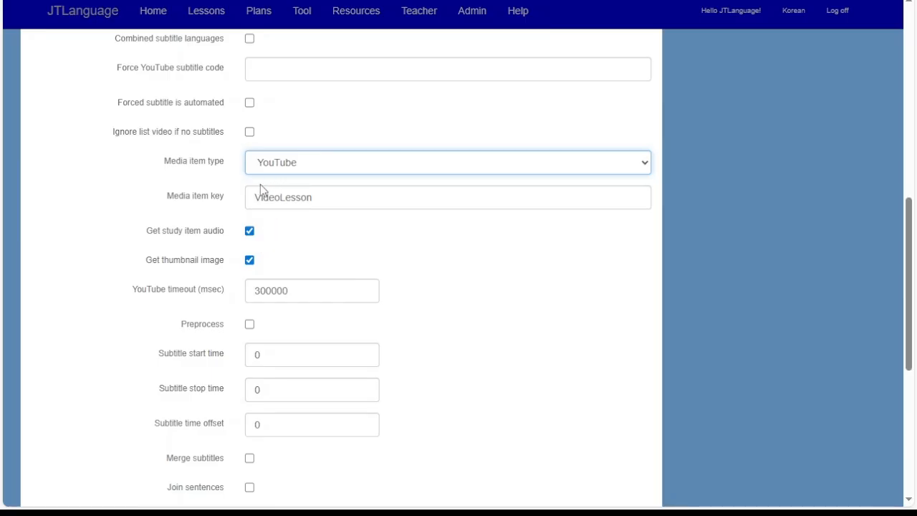
left_click(299, 140)
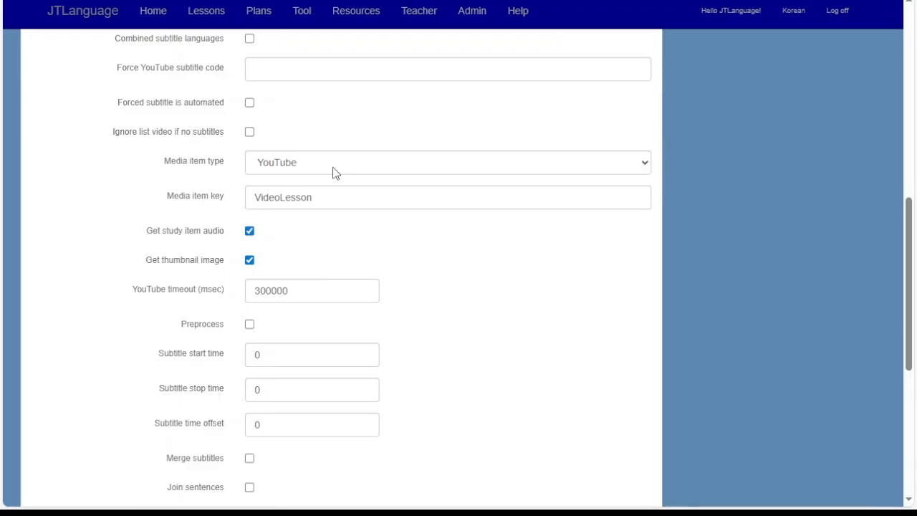
scroll(717, 186, "up", 5)
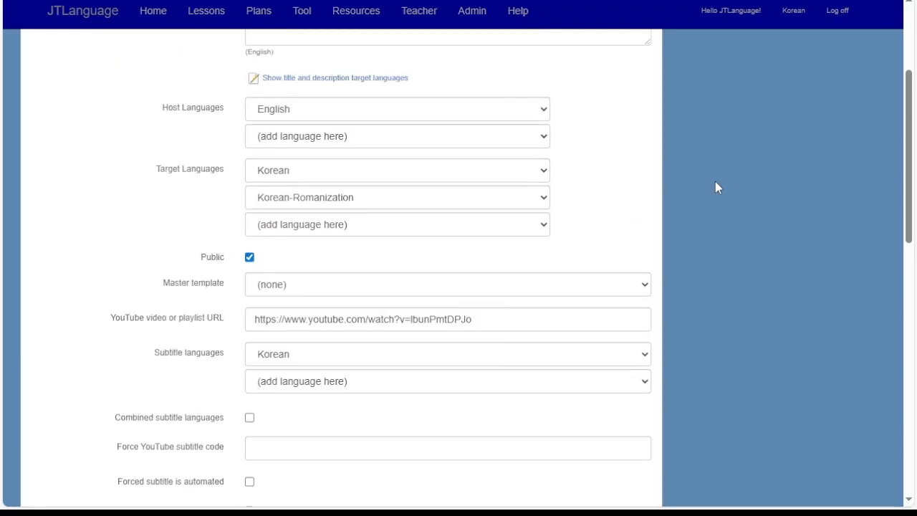
scroll(714, 188, "up", 3)
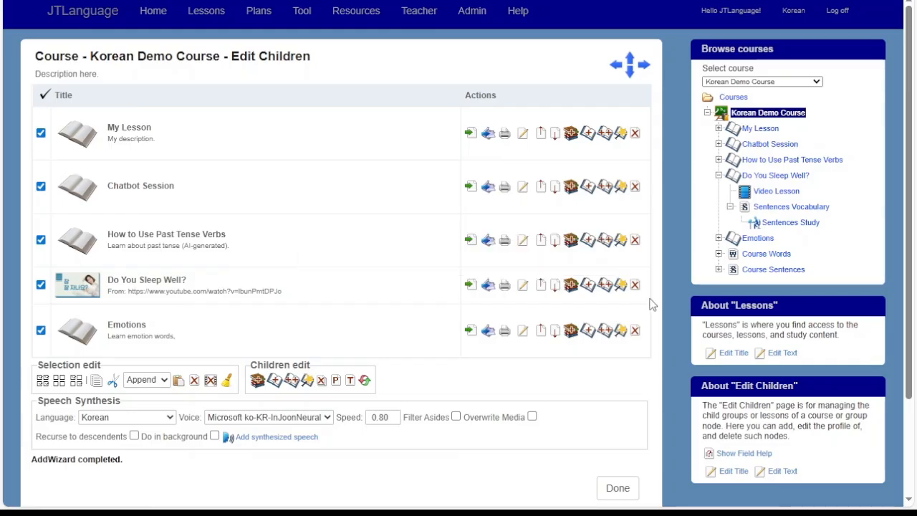
Step: Start the course's Add Wizard for a Vocabulary Lesson titled Emotions and set the description to About emotion words
left_click(307, 381)
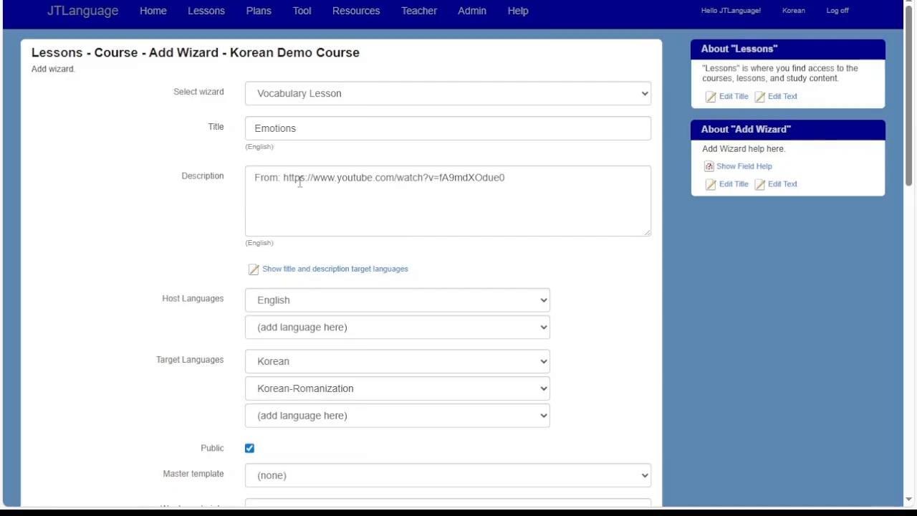
left_click_drag(258, 182, 554, 172)
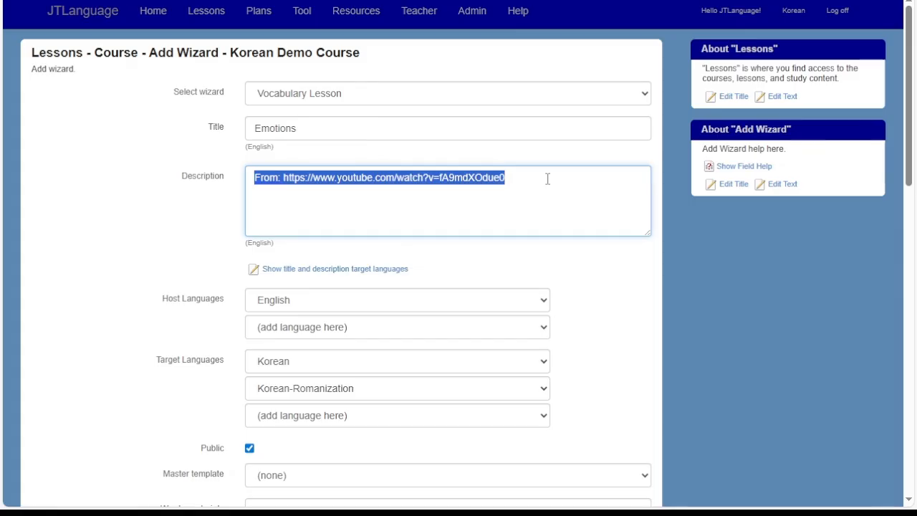
type("About emo")
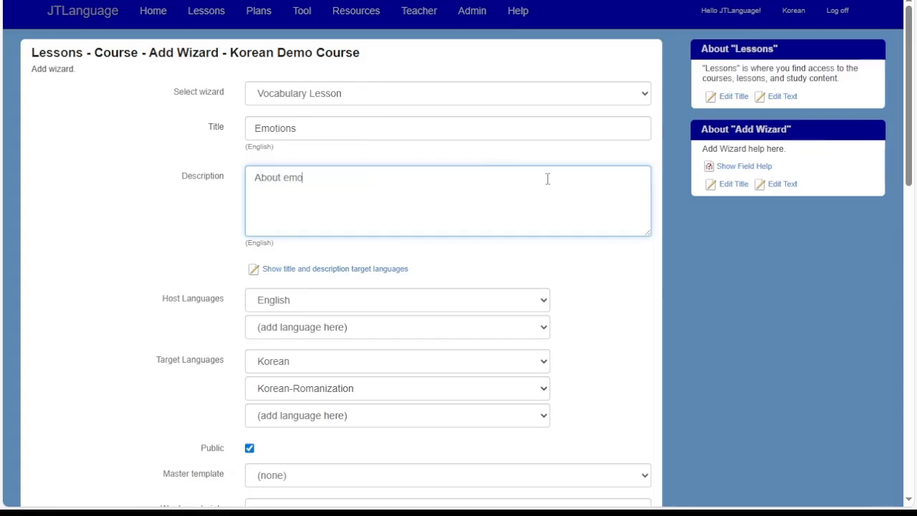
type("tion words")
Step: Review the Vocabulary Lesson wizard's word, sentence, lesson audio, voice and note settings, and cancel the wizard without running it
scroll(547, 179, "down", 4)
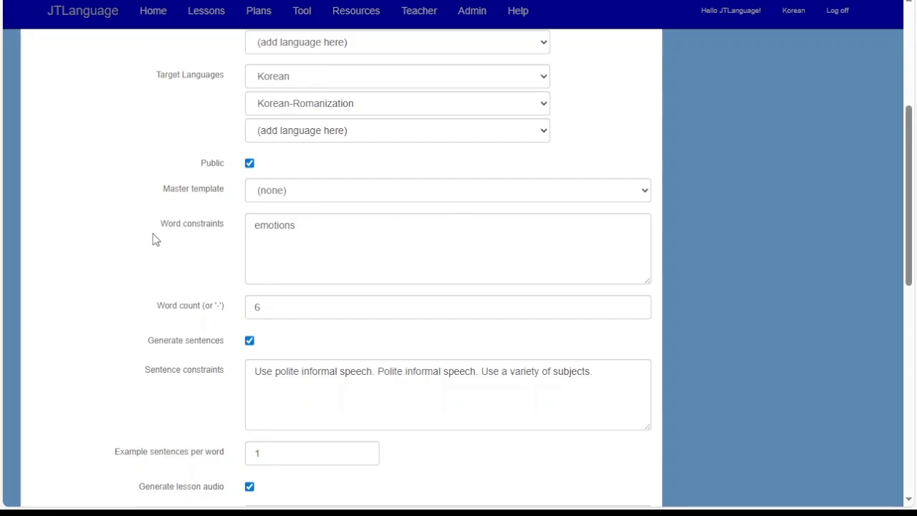
scroll(156, 239, "down", 1)
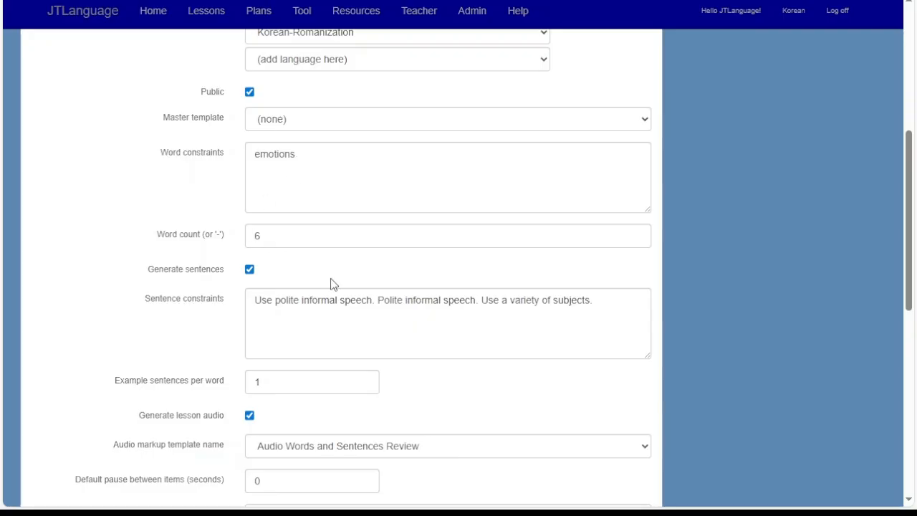
scroll(328, 284, "down", 1)
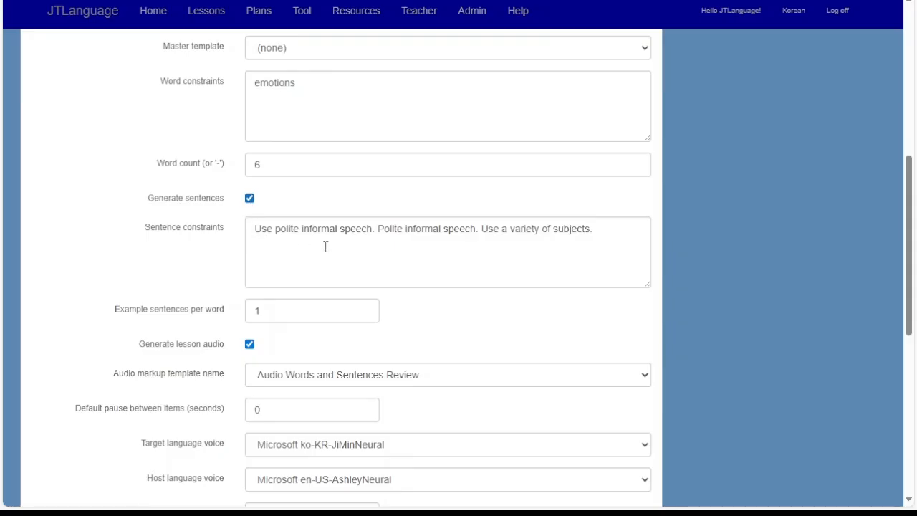
scroll(325, 246, "down", 1)
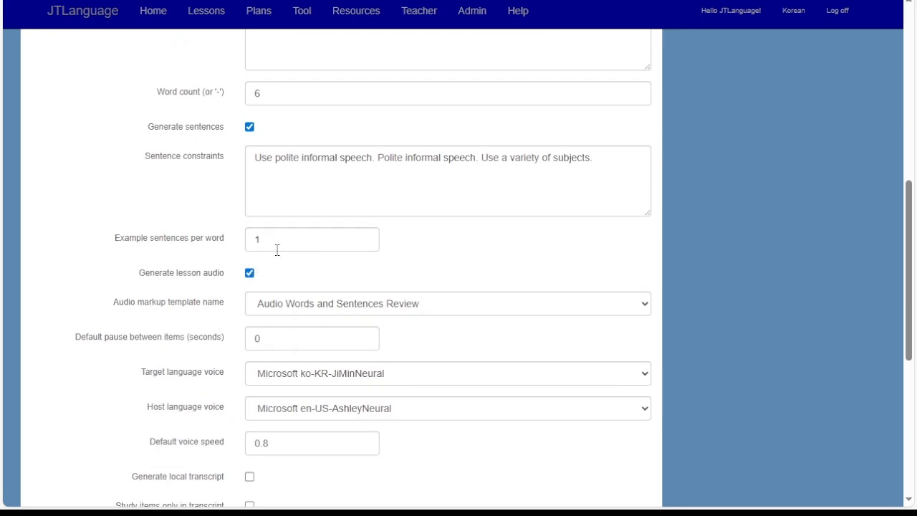
scroll(277, 249, "down", 1)
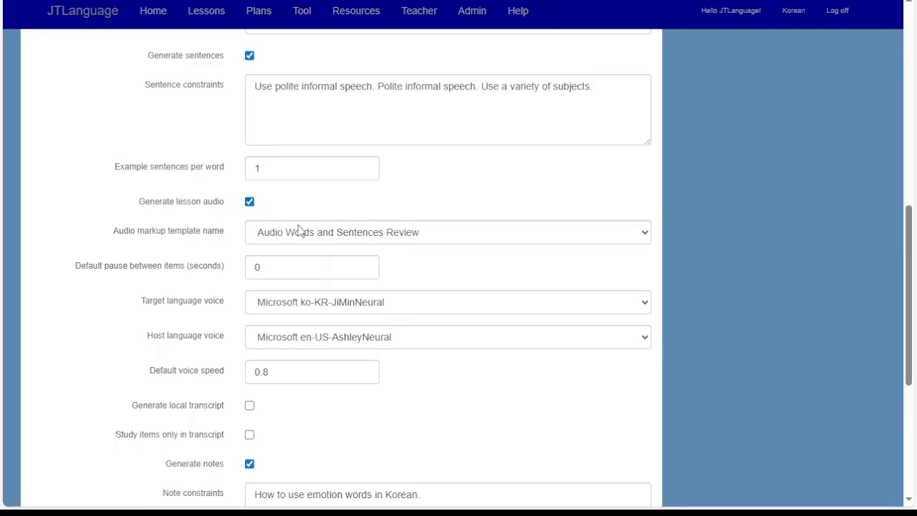
scroll(283, 237, "down", 1)
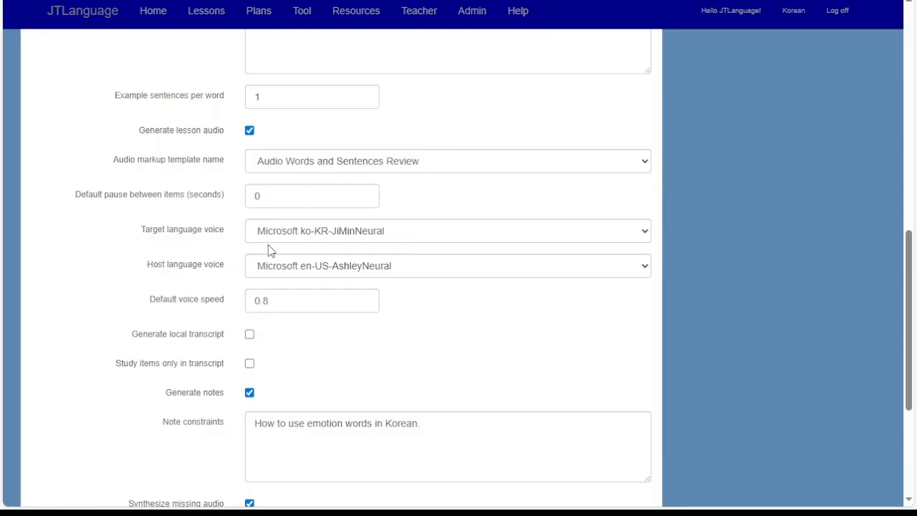
scroll(284, 253, "down", 1)
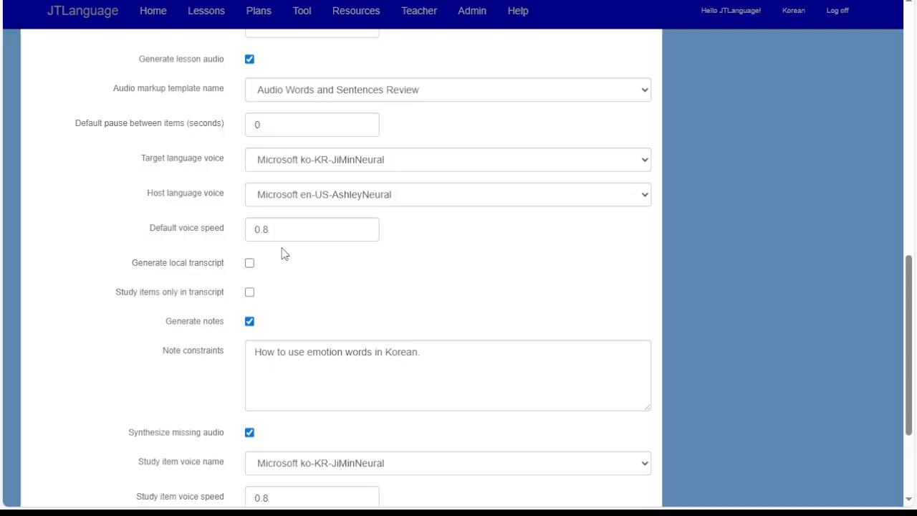
scroll(284, 253, "down", 1)
scroll(283, 252, "down", 1)
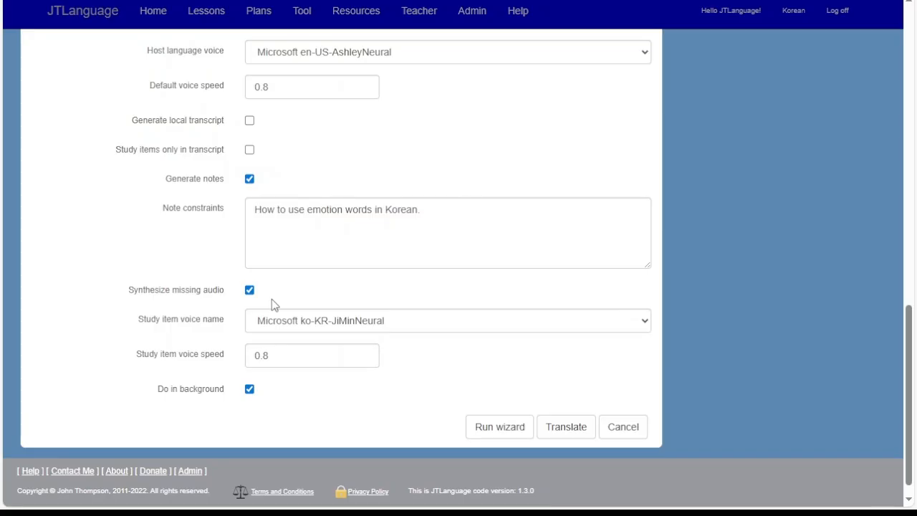
scroll(272, 304, "down", 1)
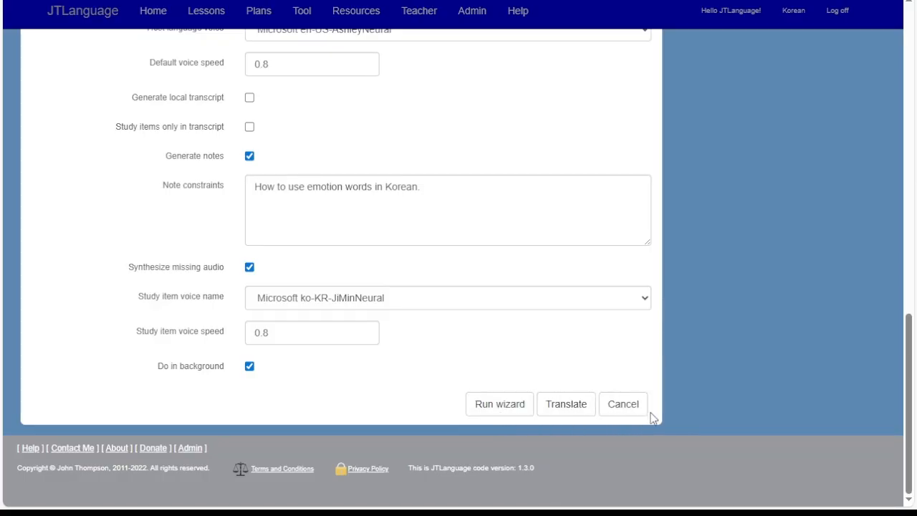
left_click(625, 405)
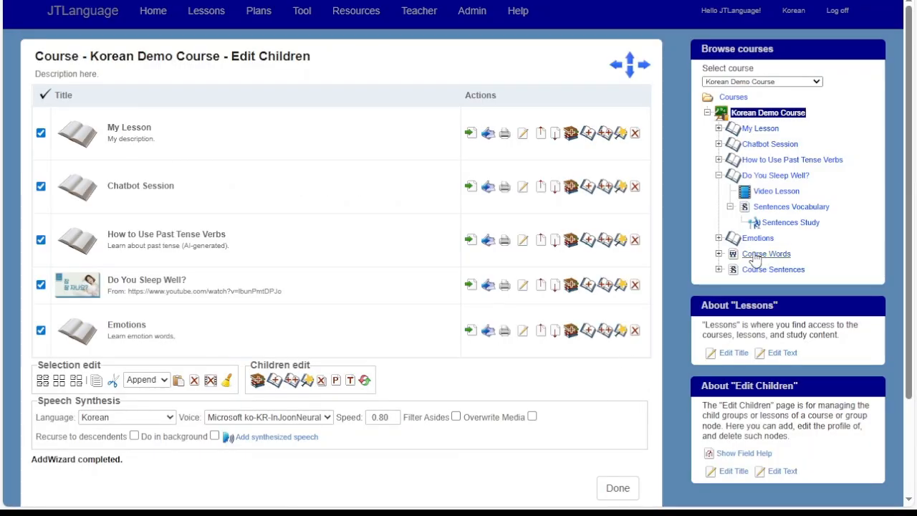
Step: Expand the Emotions lesson in the course tree and view its Words Vocabulary
left_click(719, 238)
scroll(732, 246, "down", 1)
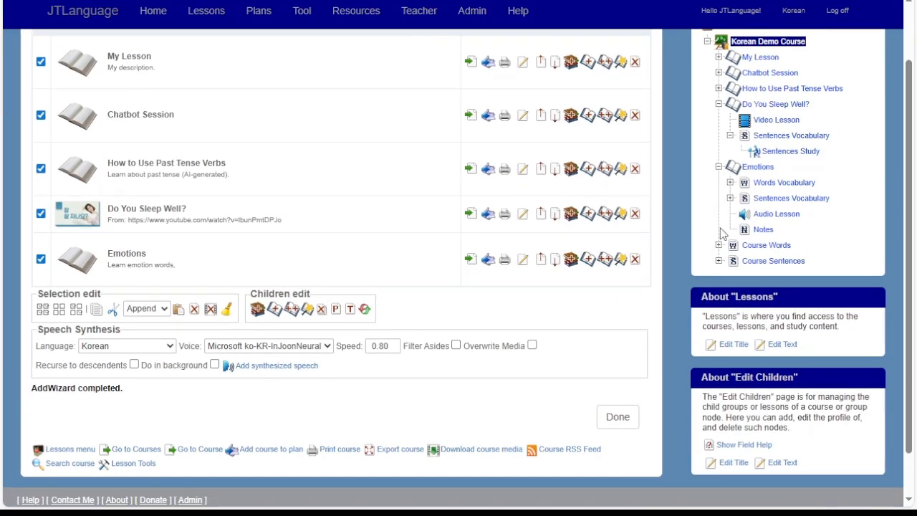
left_click(767, 183)
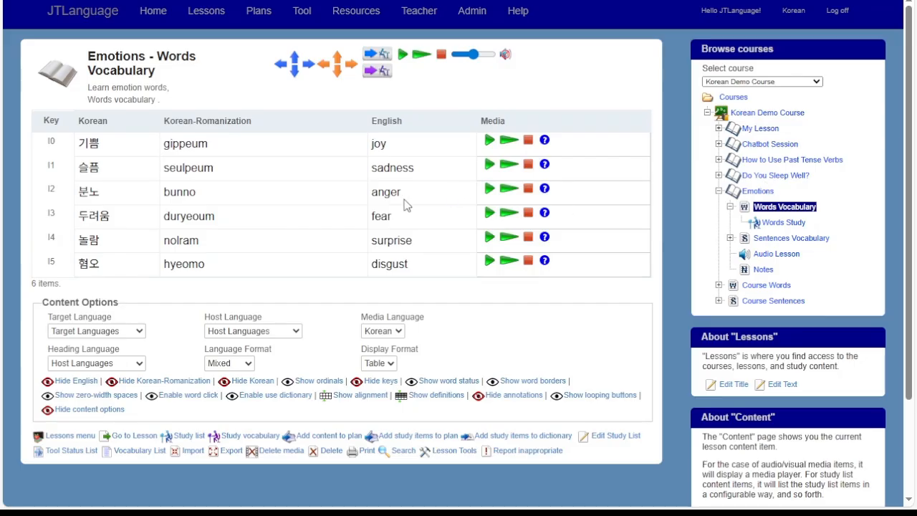
scroll(398, 204, "down", 1)
scroll(396, 199, "up", 1)
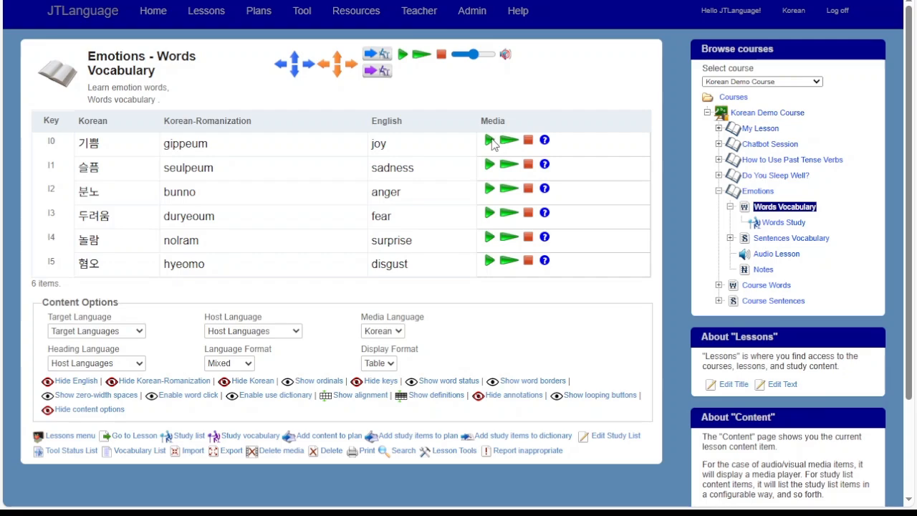
Step: View the Emotions lesson's Sentences Vocabulary, and play the beginning of its Audio Lesson before stopping it
left_click(768, 242)
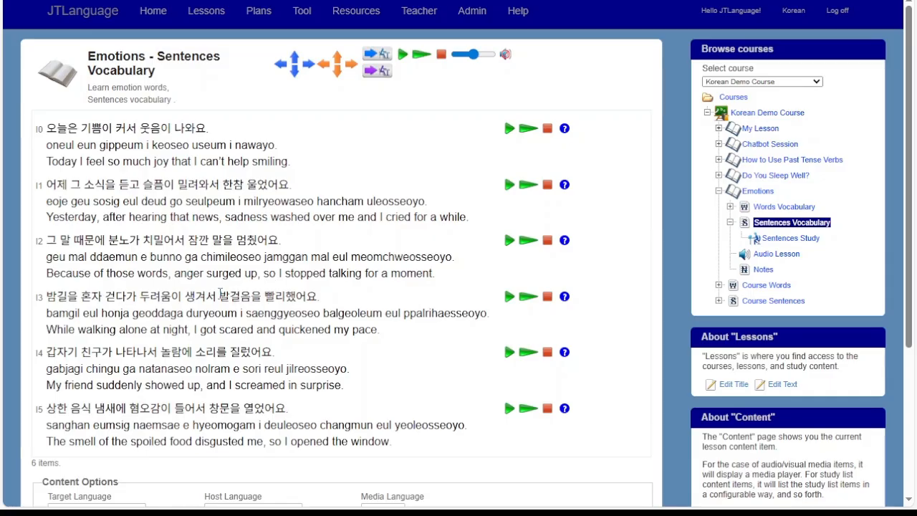
scroll(221, 294, "down", 1)
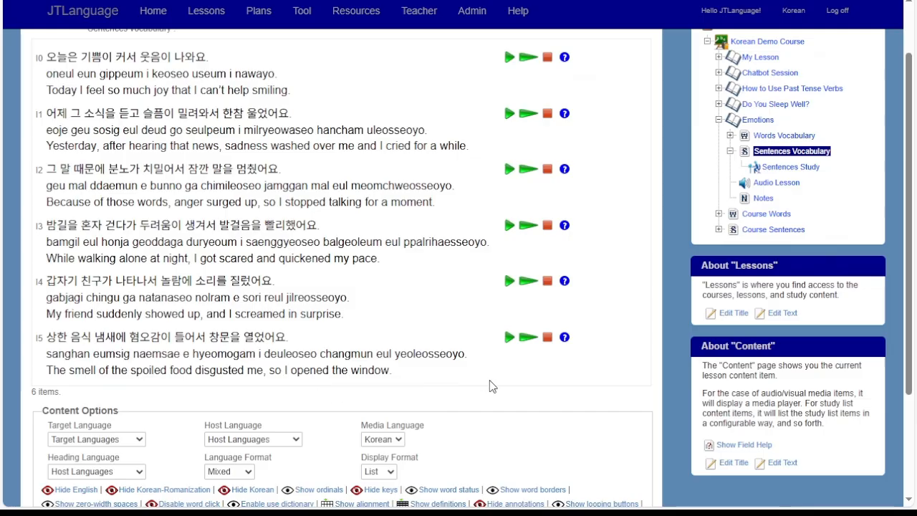
scroll(491, 383, "up", 1)
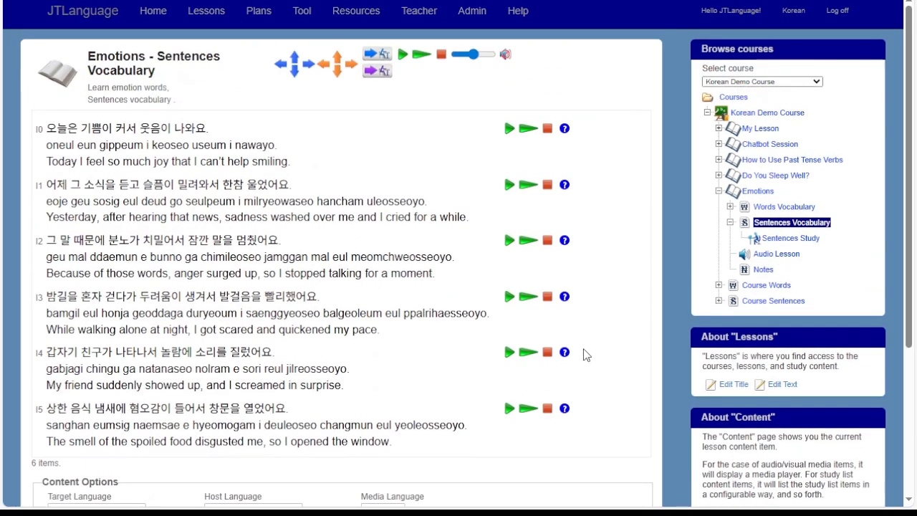
left_click(767, 257)
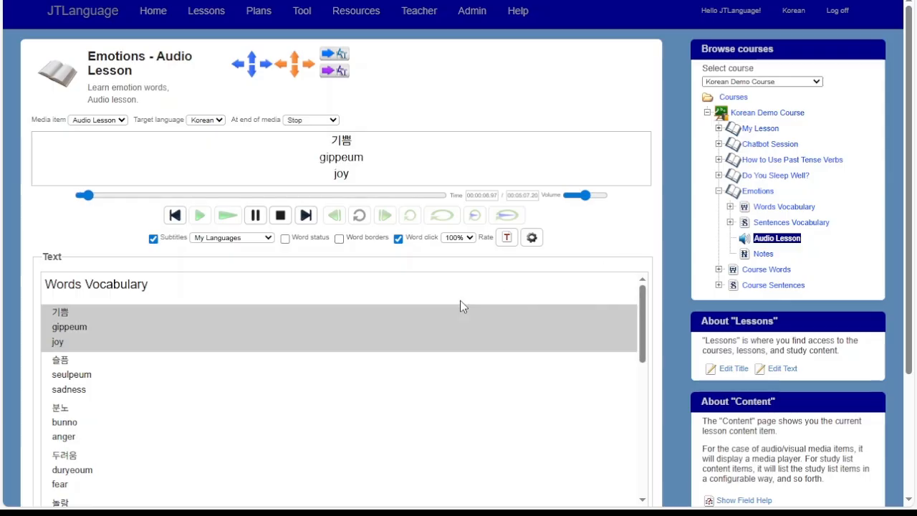
left_click(280, 215)
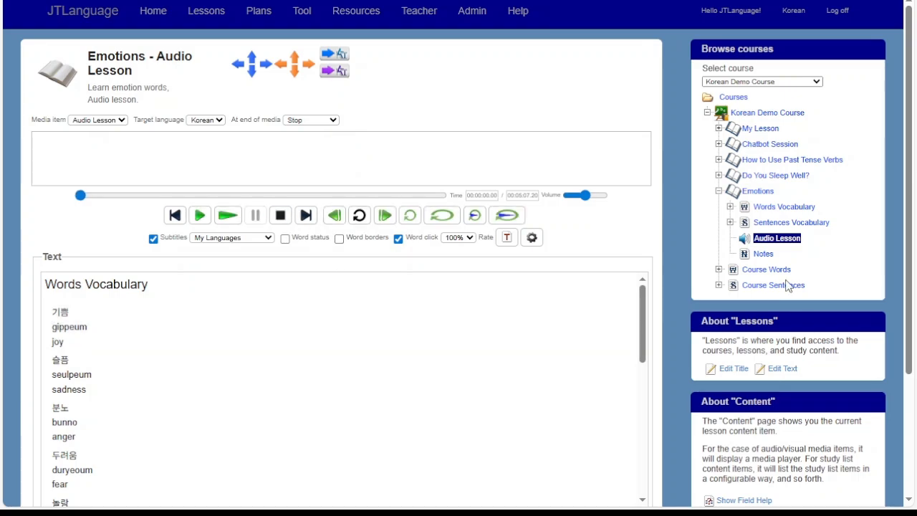
Step: Read through the Emotions lesson's Notes on using emotion words and return to the JTLanguage main menu
left_click(762, 256)
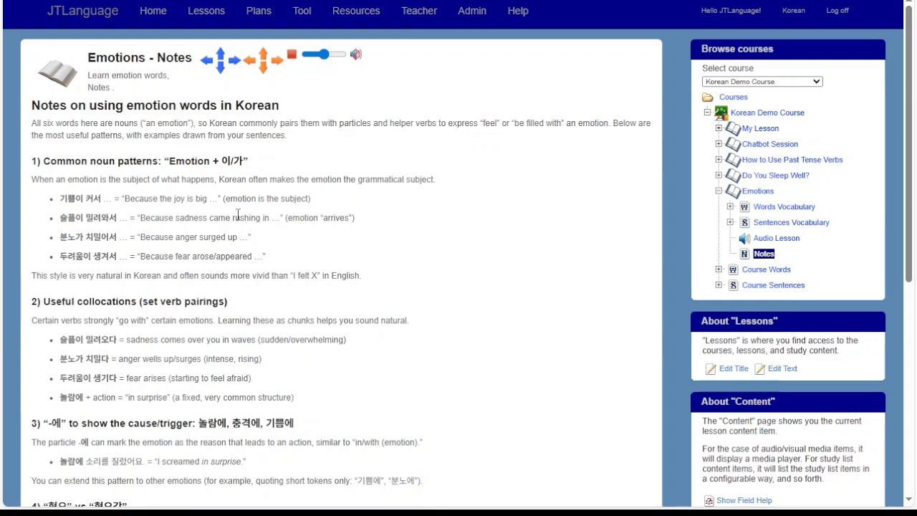
scroll(237, 215, "down", 3)
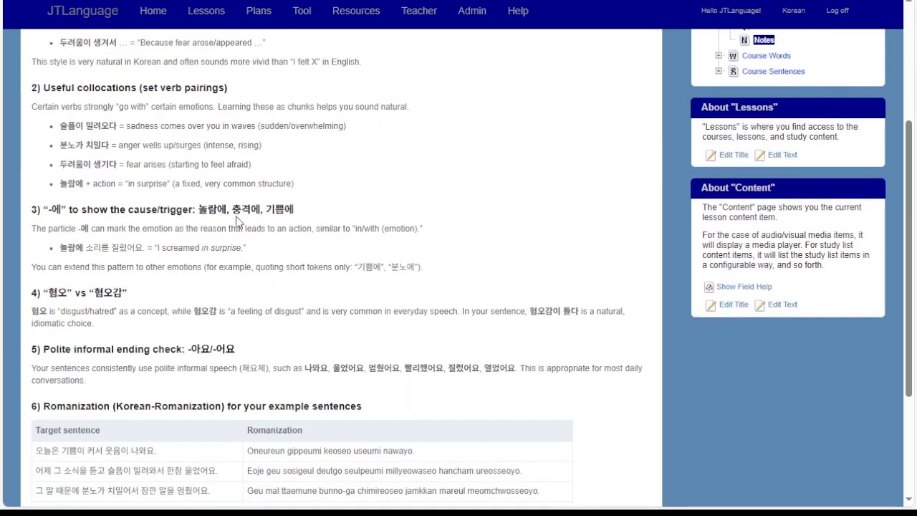
scroll(237, 217, "down", 3)
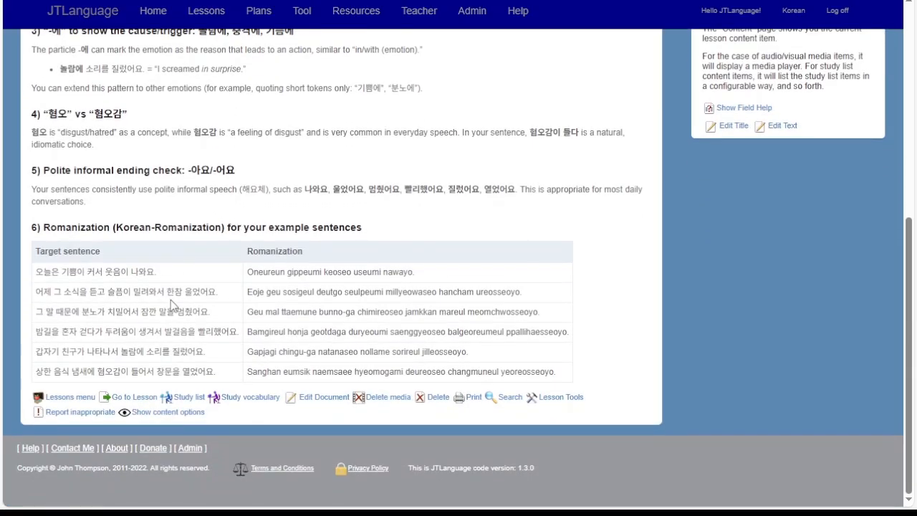
scroll(172, 305, "up", 4)
scroll(173, 305, "down", 4)
scroll(173, 305, "up", 5)
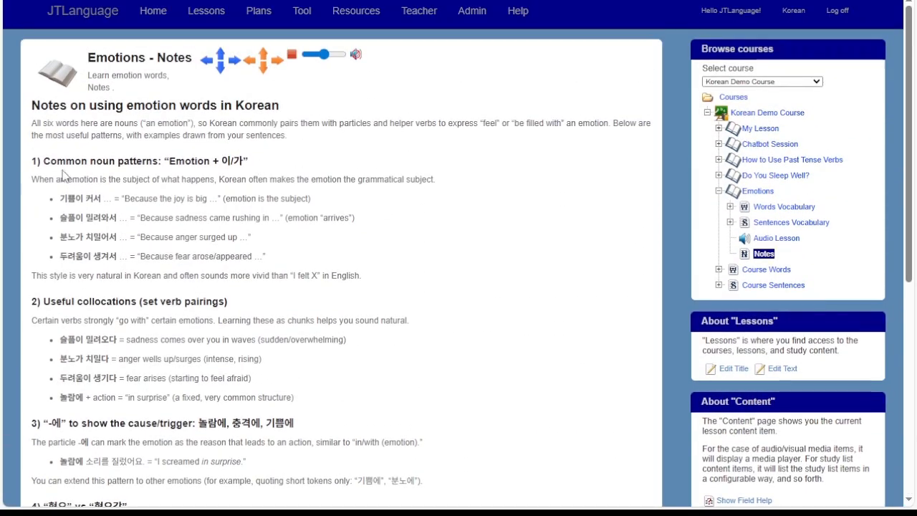
left_click(109, 23)
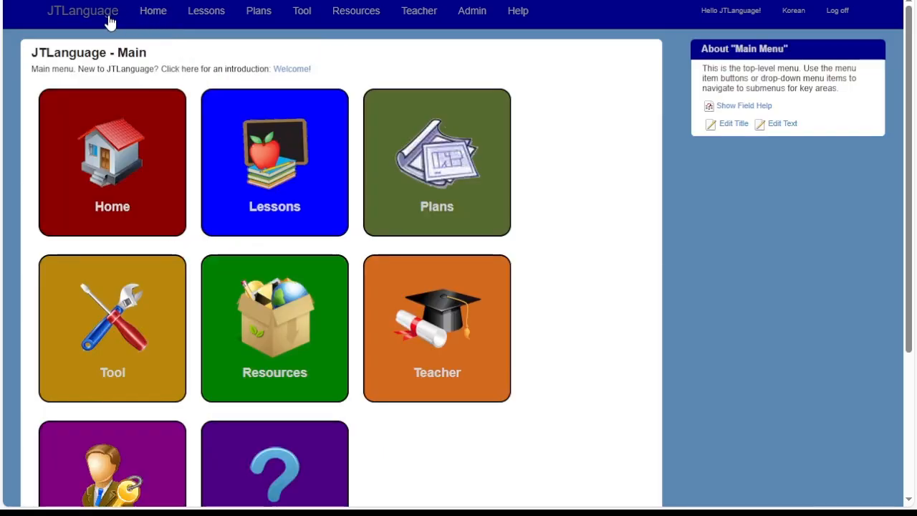